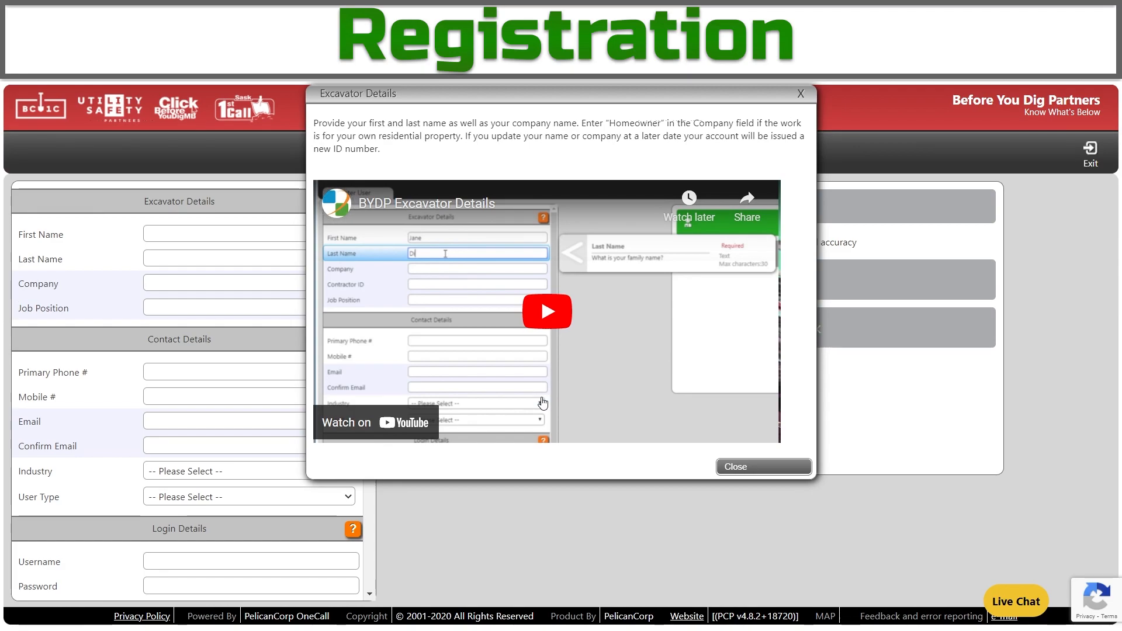
Close the help video and enter the excavator's first and last name.
{"action": "left_click", "coordinate": [777, 471]}
{"action": "left_click", "coordinate": [174, 233]}
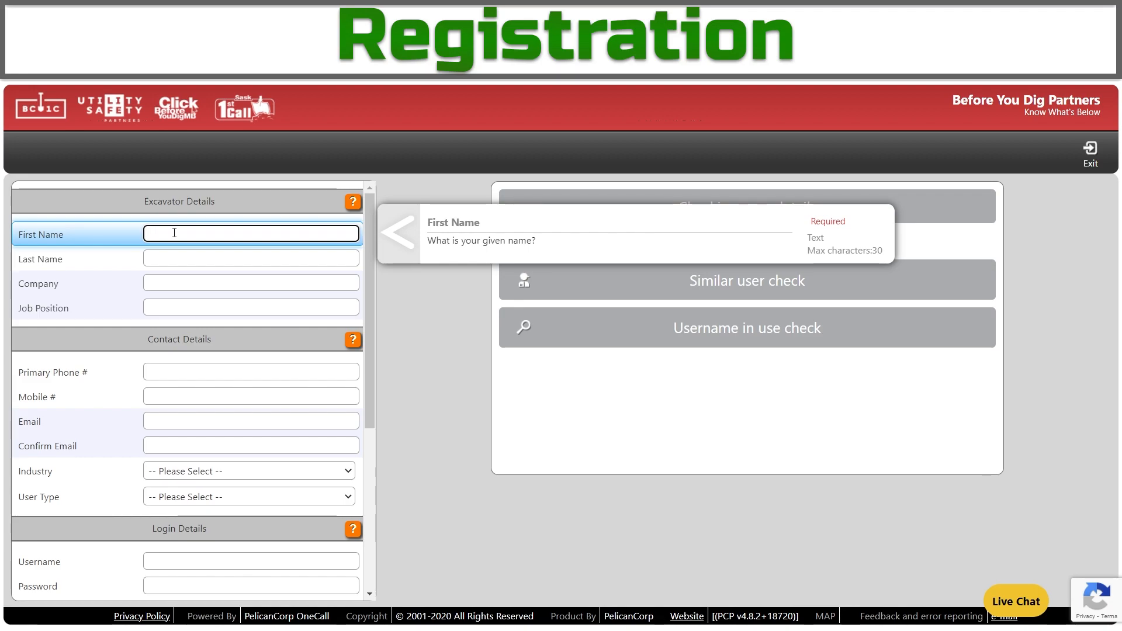
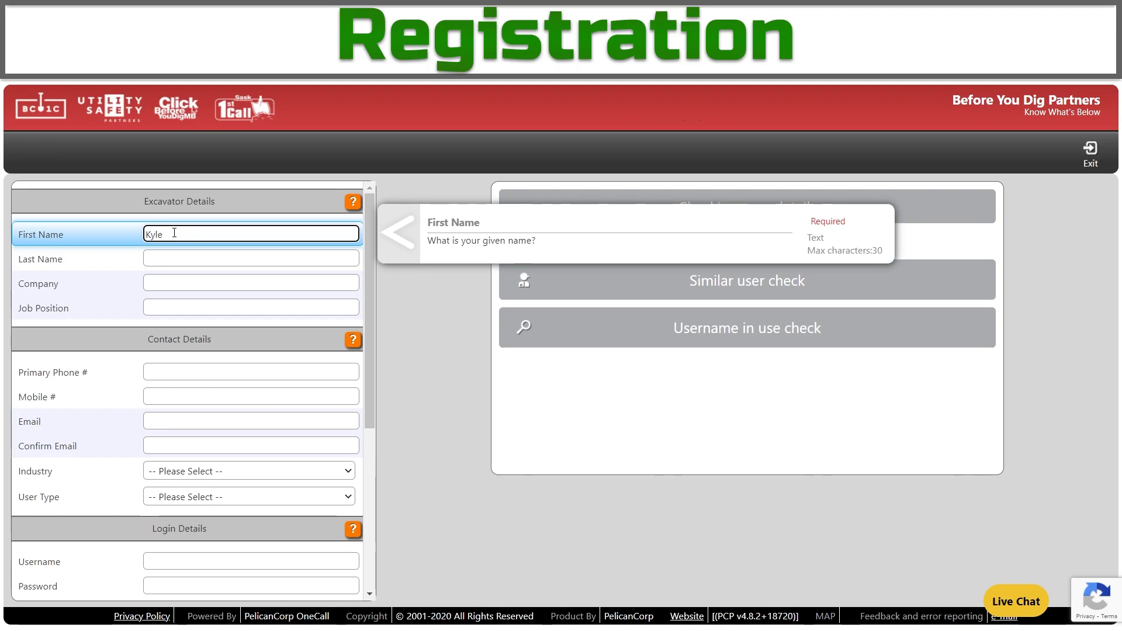
{"action": "key", "text": "Tab"}
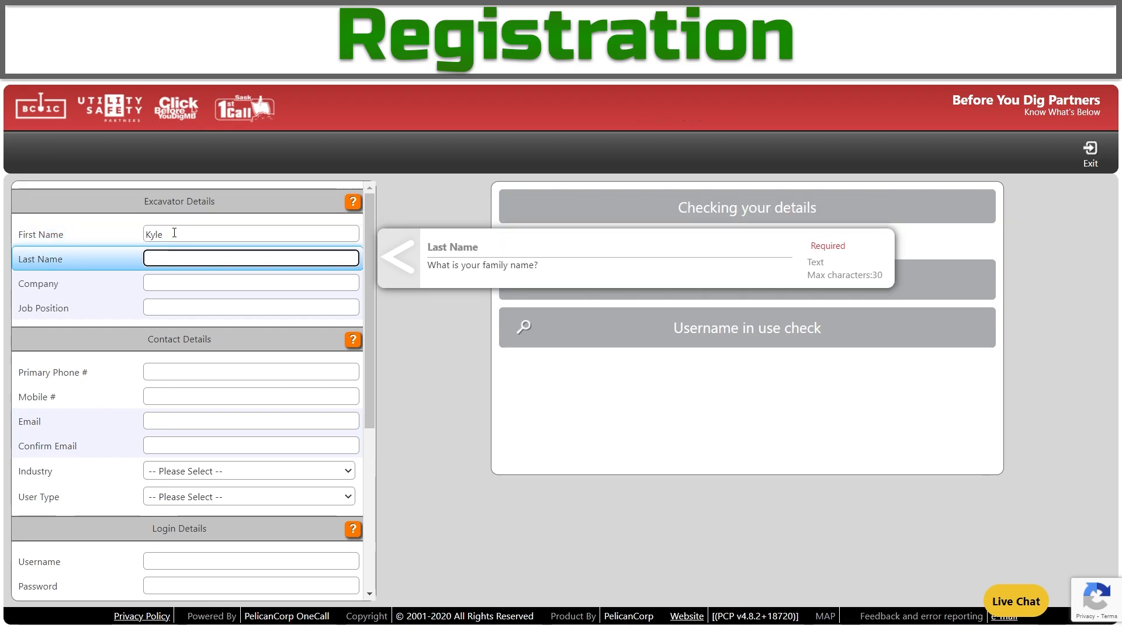
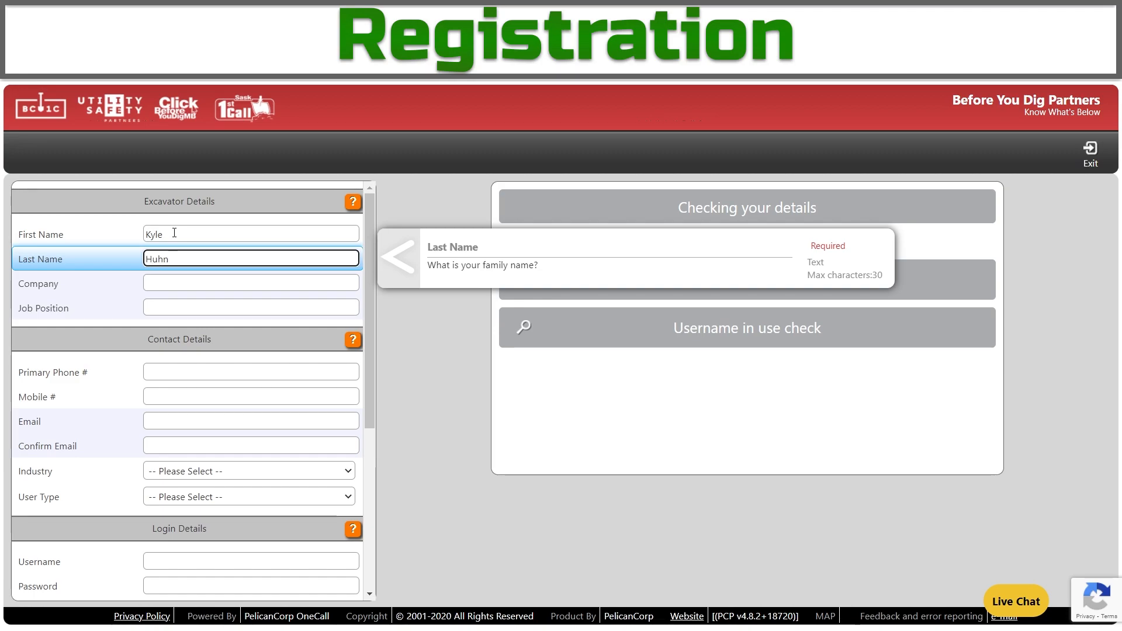
{"action": "key", "text": "Tab"}
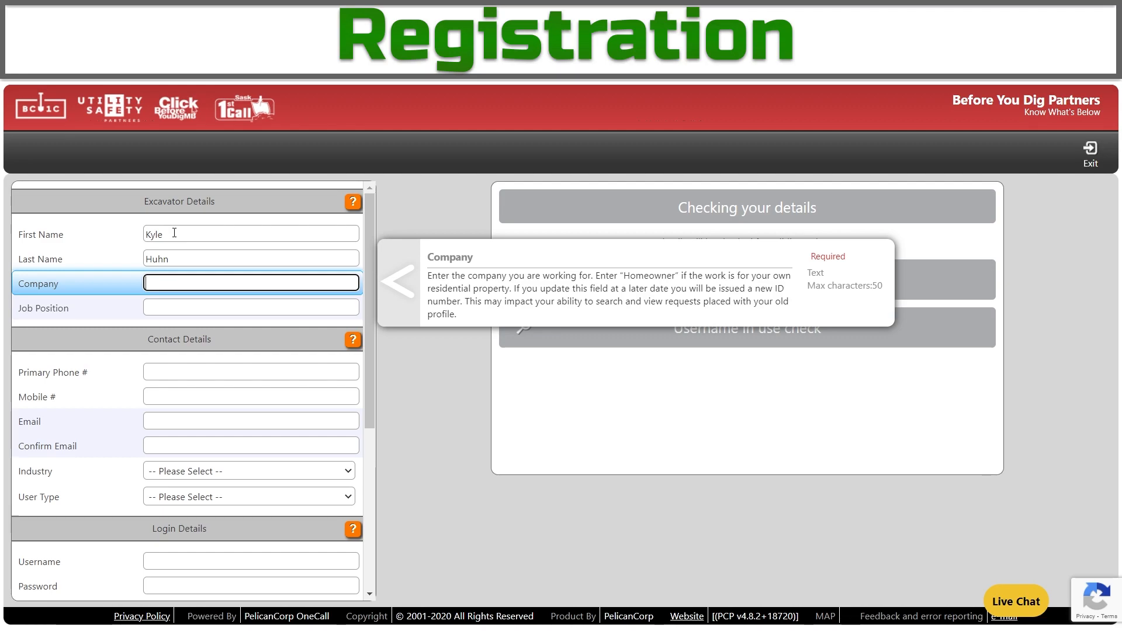
Enter company Utility Safety Partners and job position Contact Centre Support.
{"action": "type", "text": "Utility Safety Partners"}
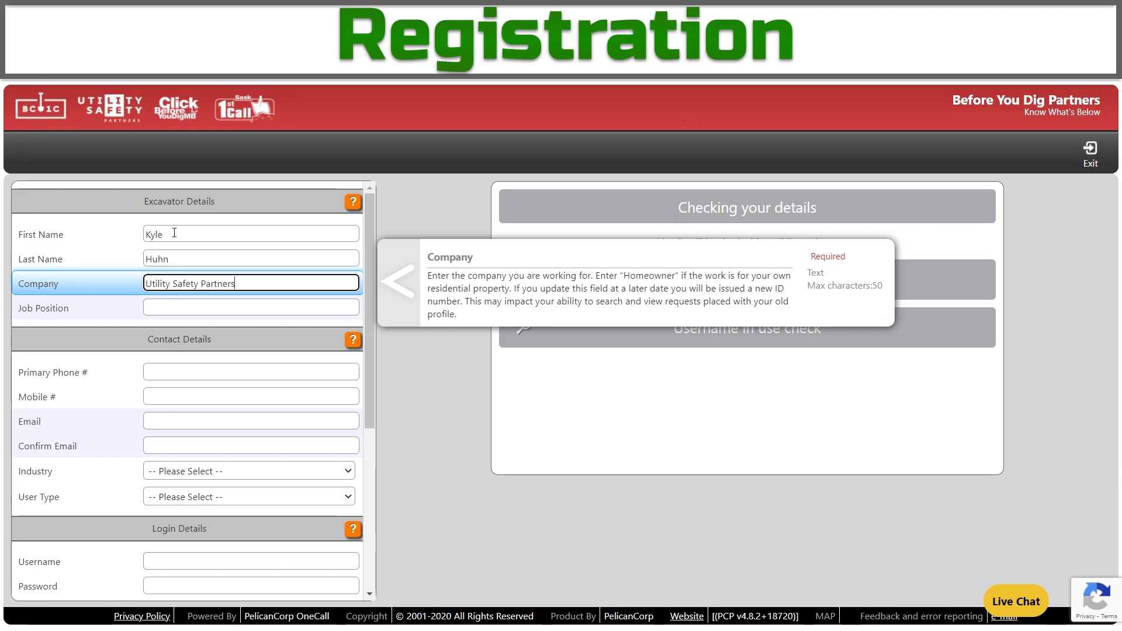
{"action": "key", "text": "Tab"}
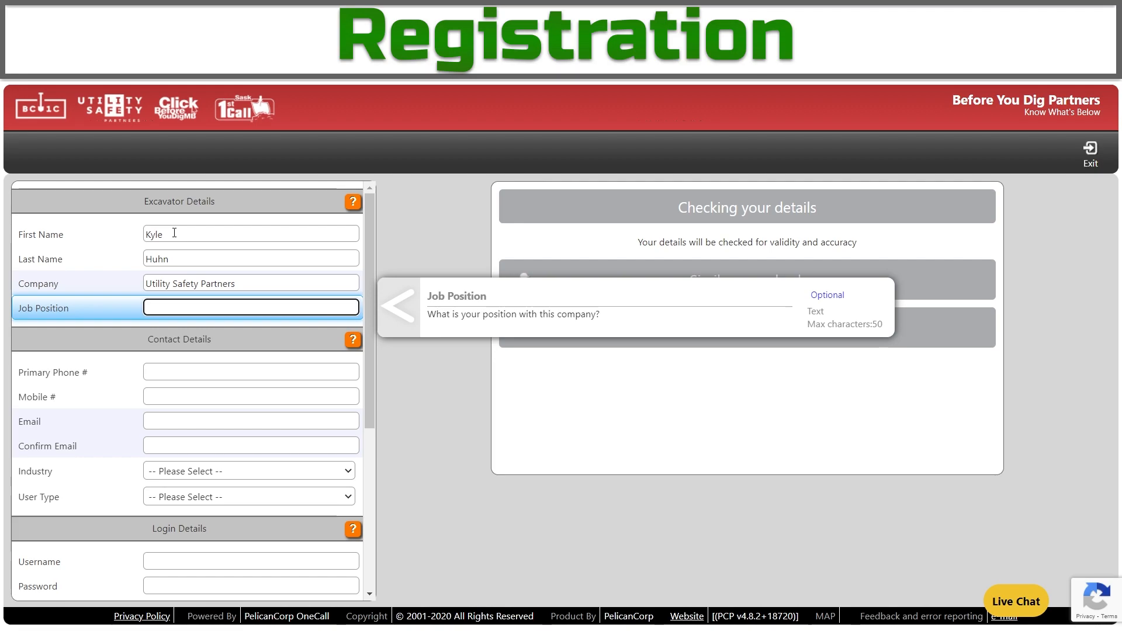
{"action": "type", "text": "Contact Centre Support"}
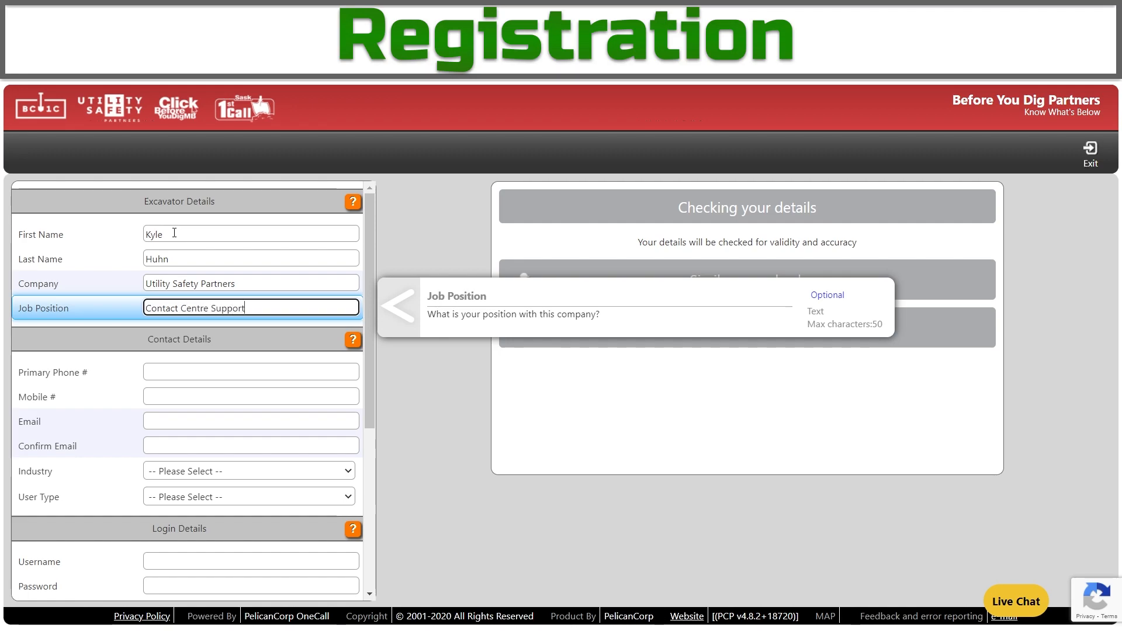
{"action": "key", "text": "Tab"}
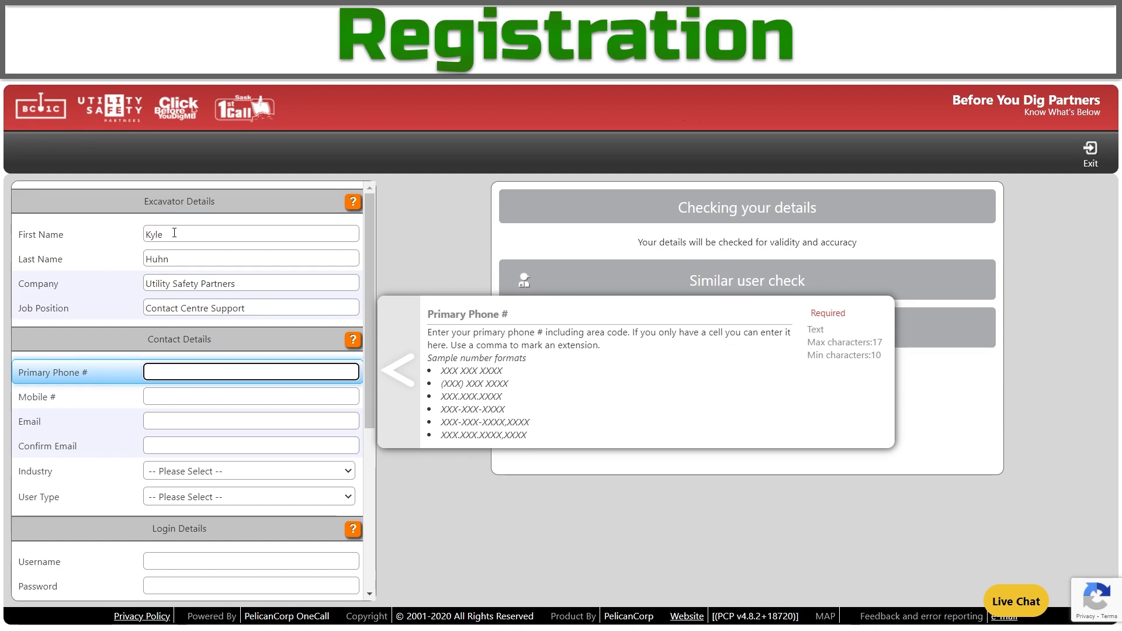
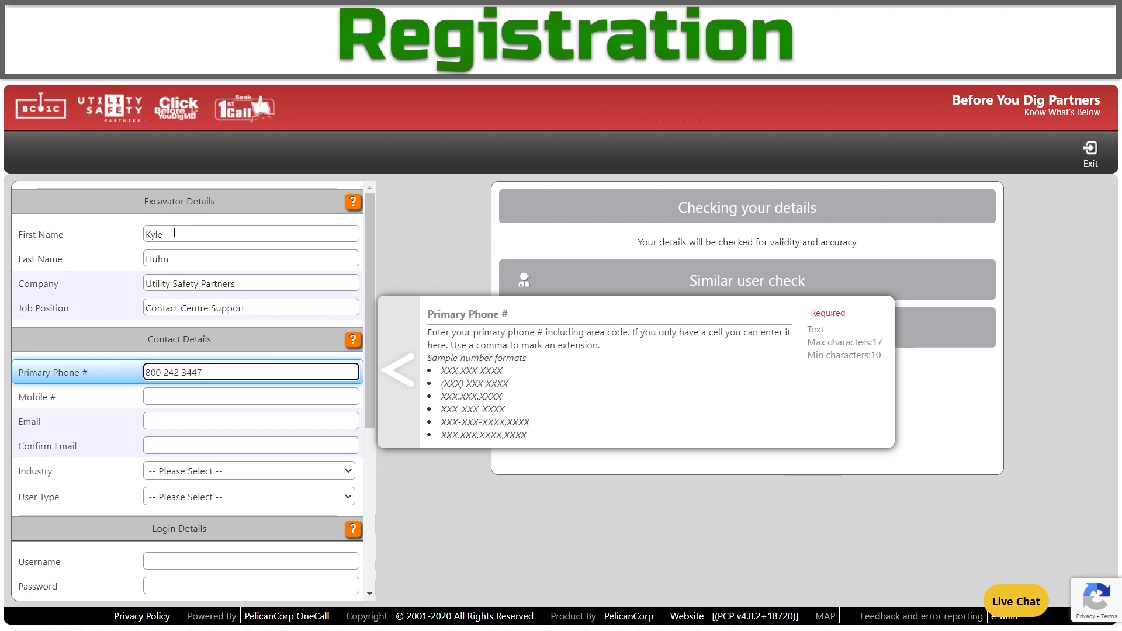
Enter the primary phone number, leave mobile blank, and type the email address into both email fields.
{"action": "key", "text": "Tab"}
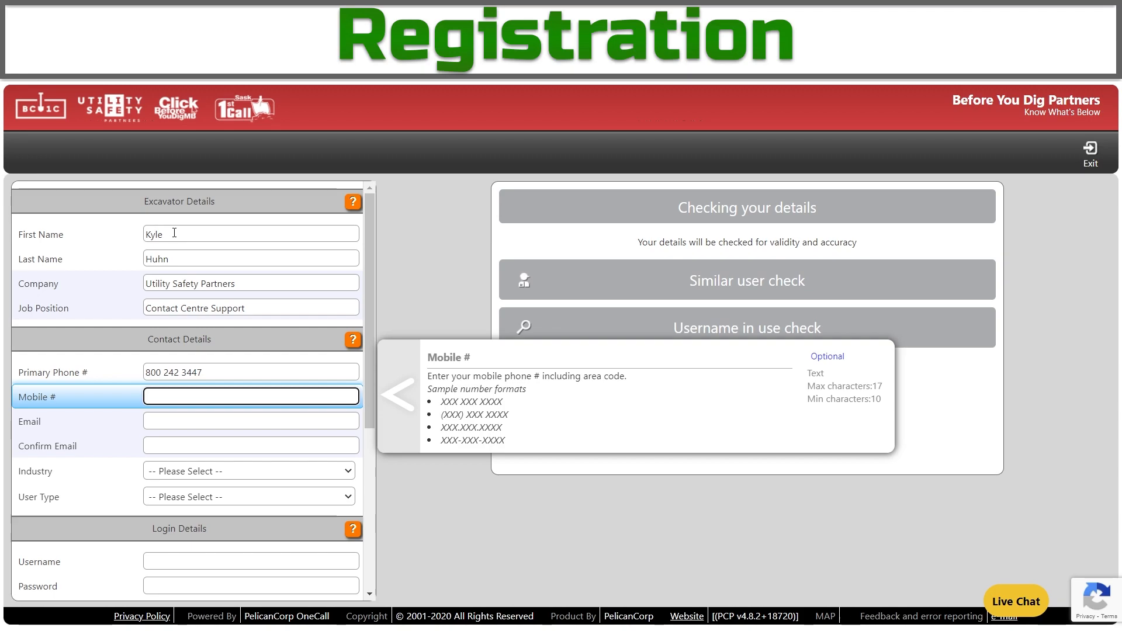
{"action": "key", "text": "Tab"}
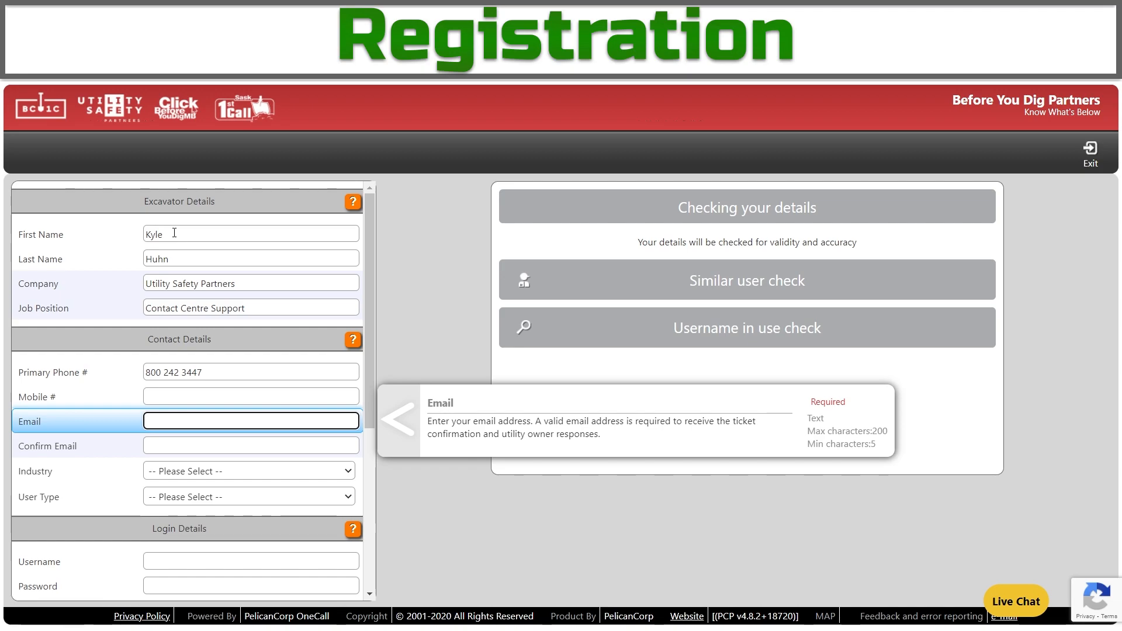
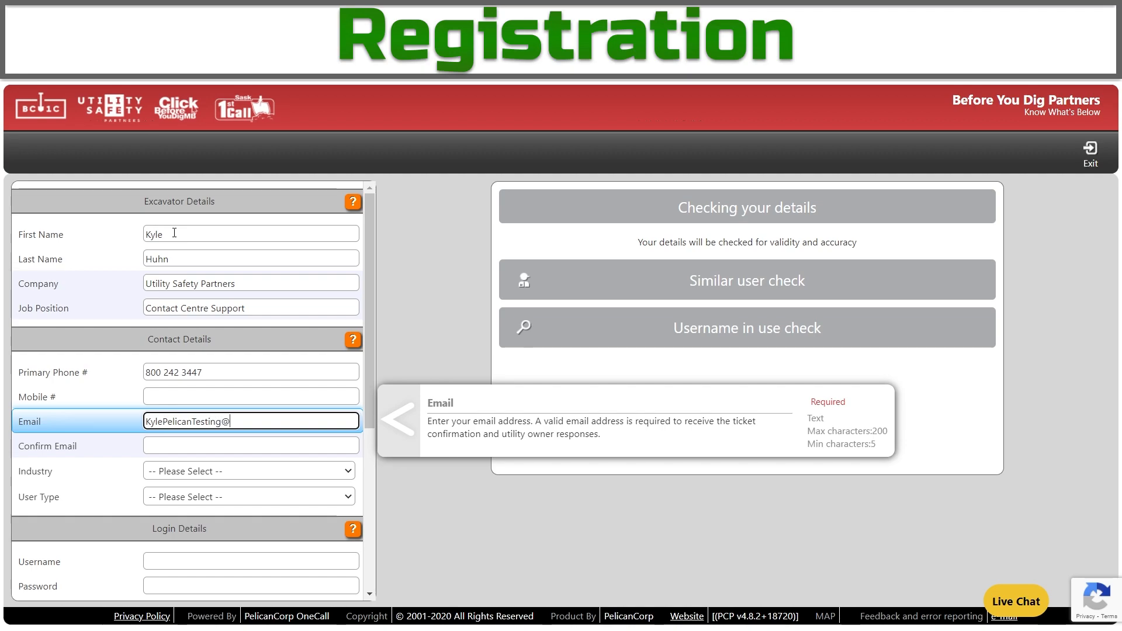
{"action": "key", "text": "Tab"}
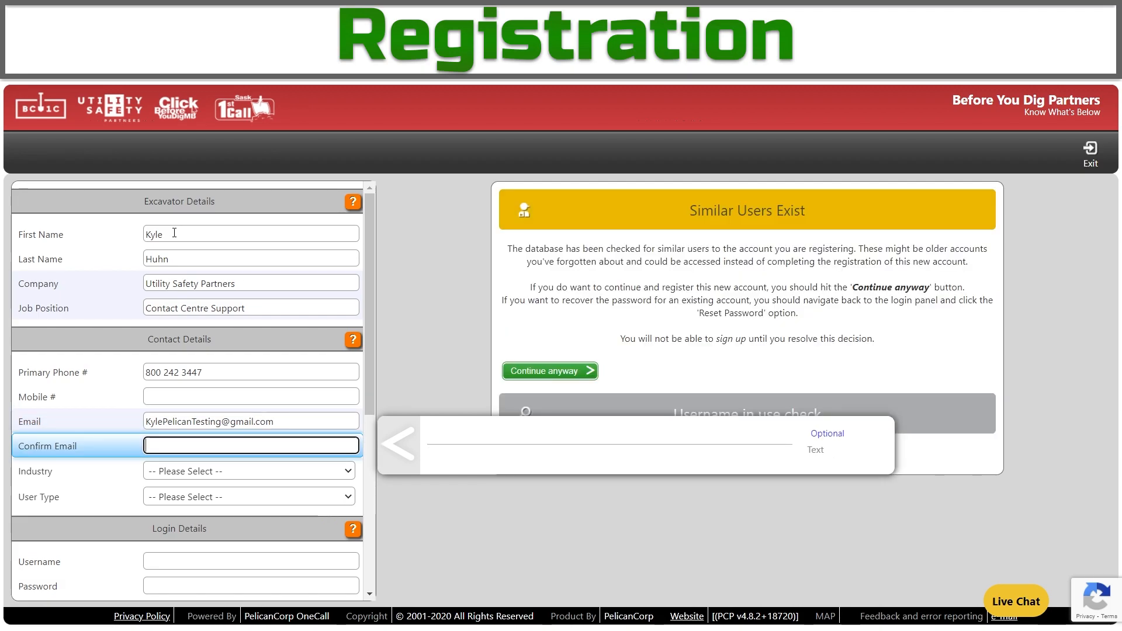
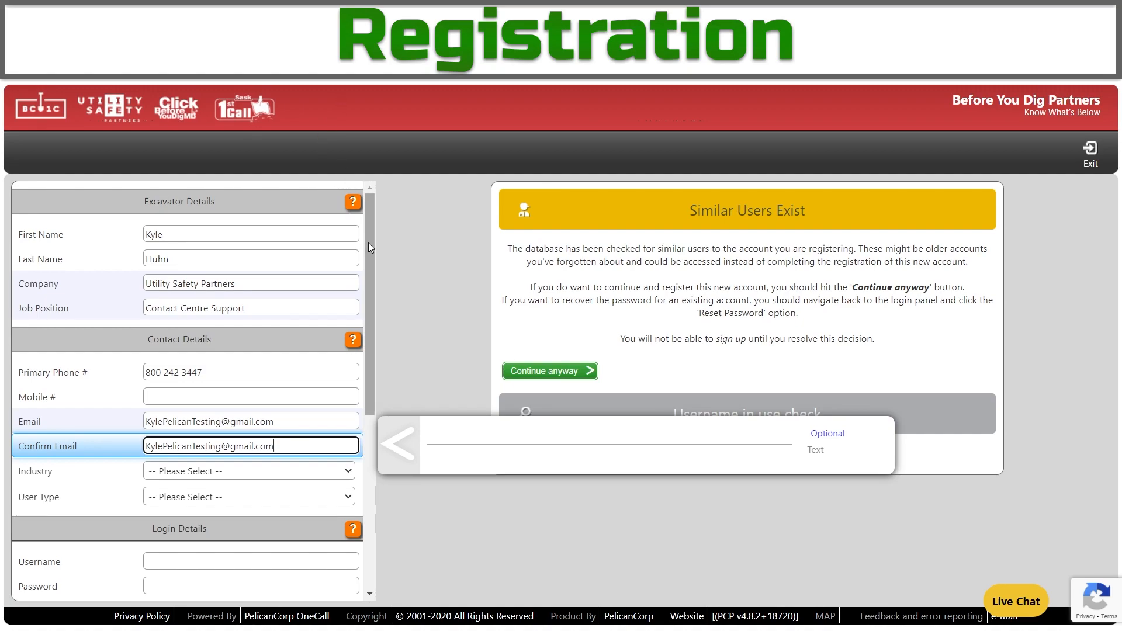
{"action": "left_click_drag", "start_coordinate": [369, 243], "coordinate": [383, 365]}
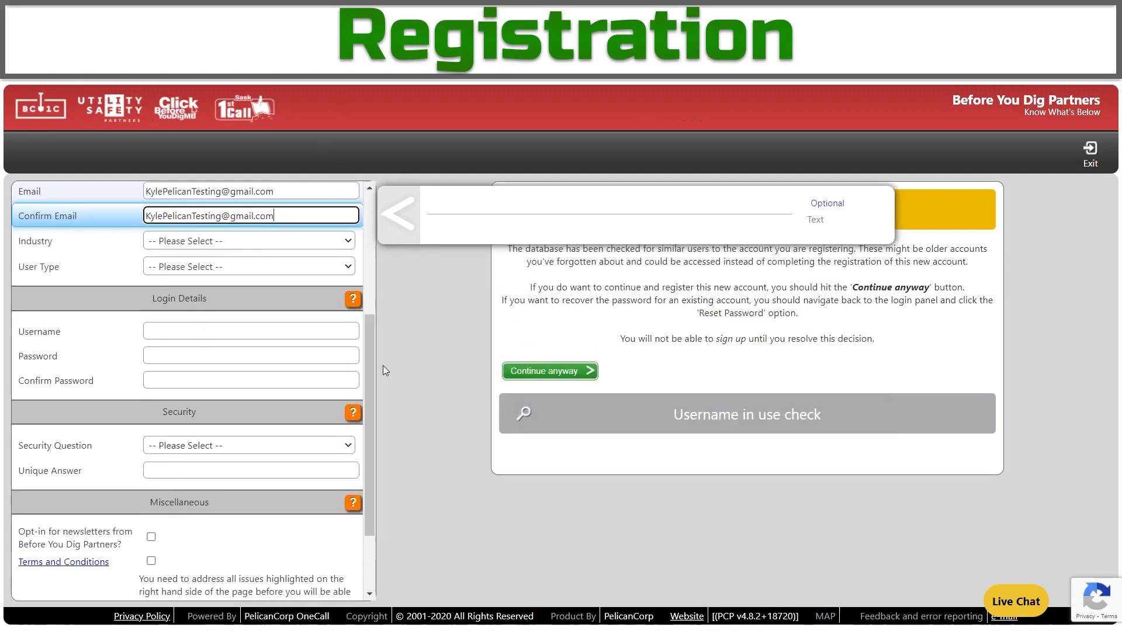
Choose General Contractor as the industry and Contractor as the user type.
{"action": "left_click", "coordinate": [184, 246]}
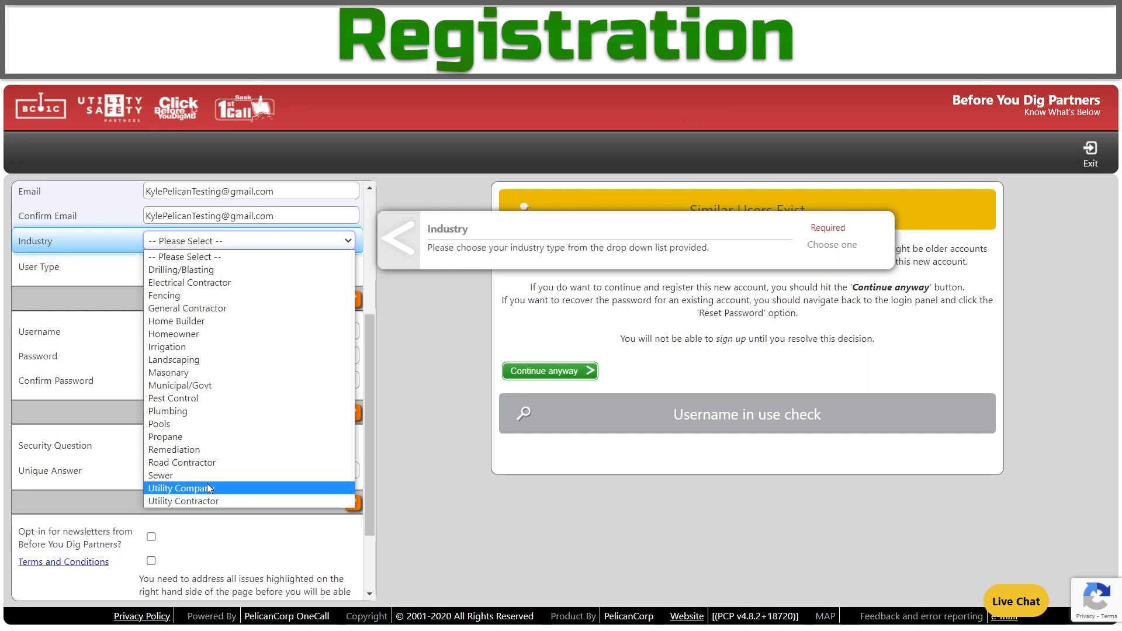
{"action": "left_click", "coordinate": [267, 312]}
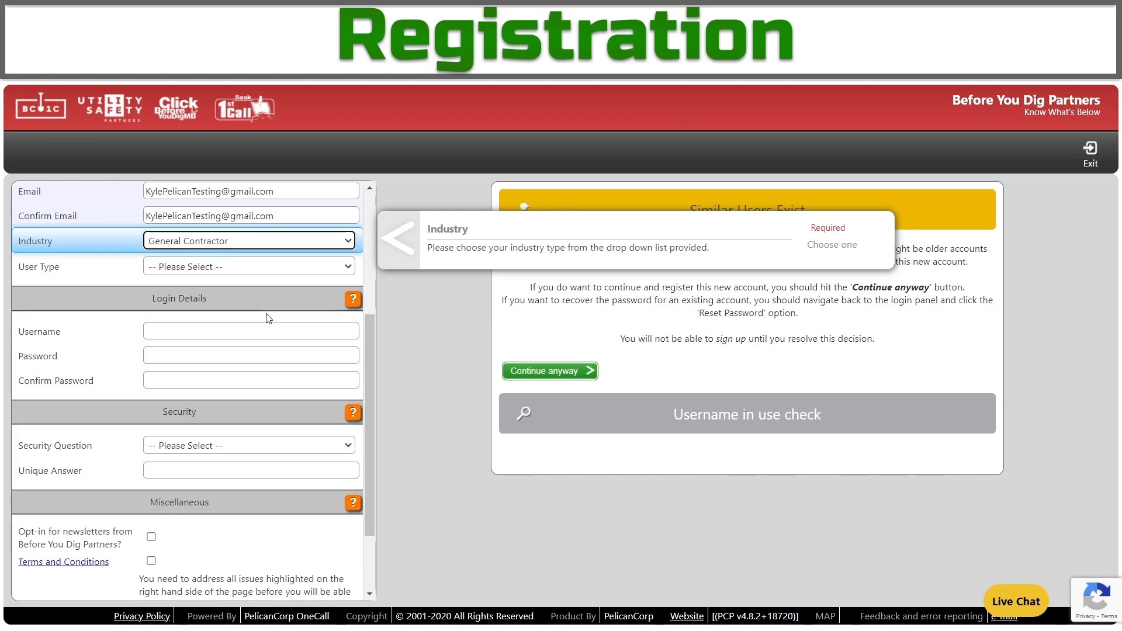
{"action": "left_click", "coordinate": [247, 267]}
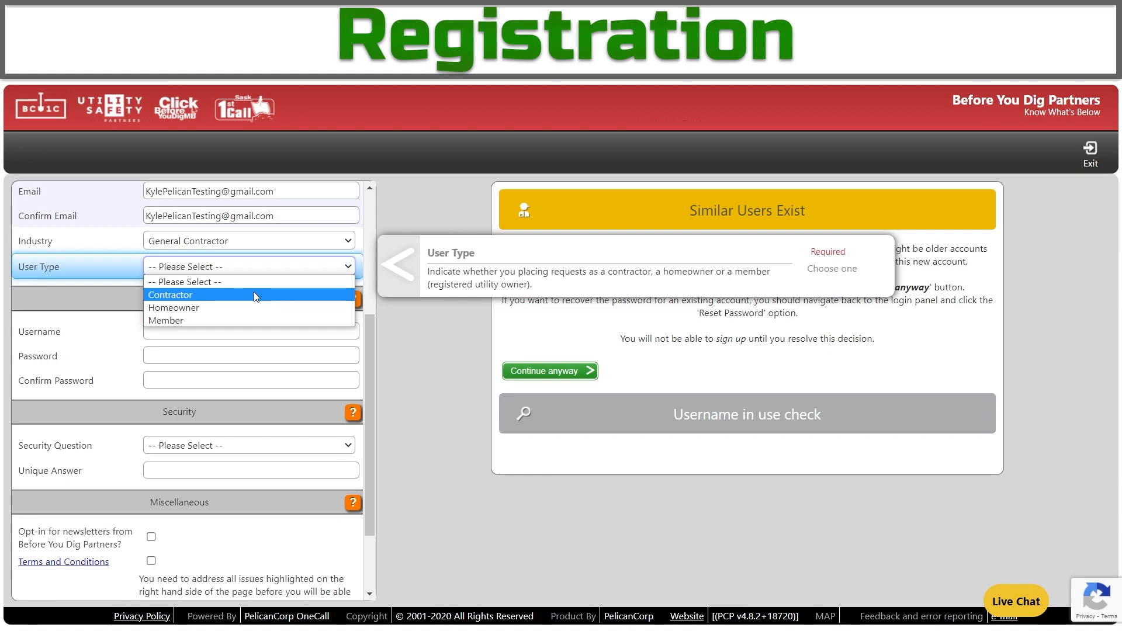
{"action": "left_click", "coordinate": [253, 295]}
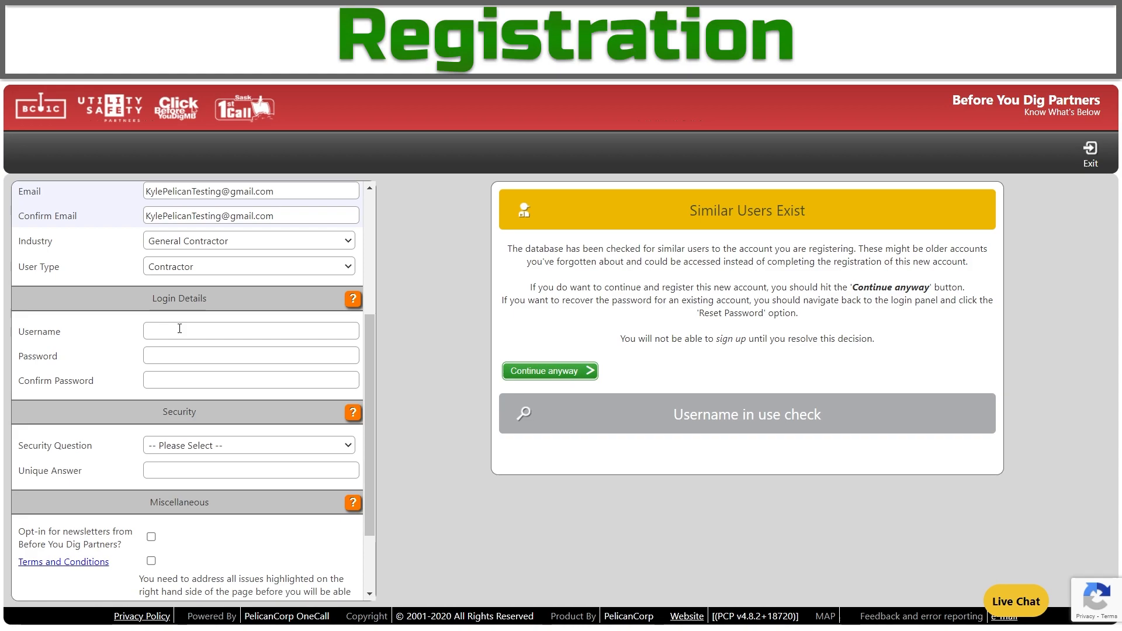
{"action": "left_click", "coordinate": [179, 329]}
{"action": "key", "text": "ctrl+v"}
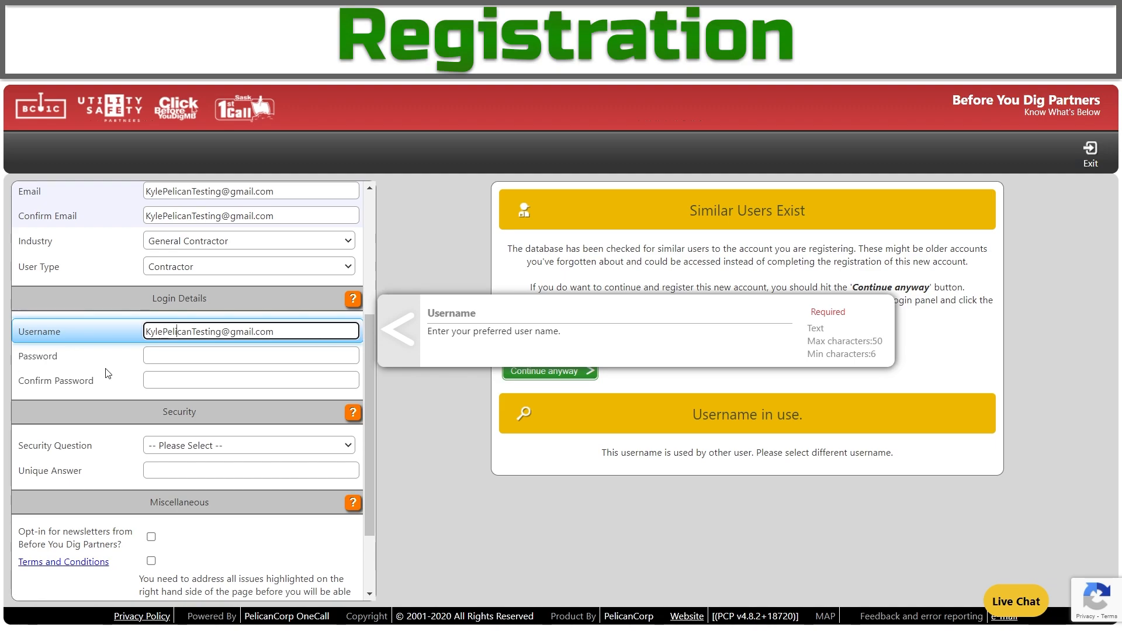
{"action": "left_click", "coordinate": [108, 373]}
{"action": "left_click_drag", "start_coordinate": [221, 331], "coordinate": [275, 332]}
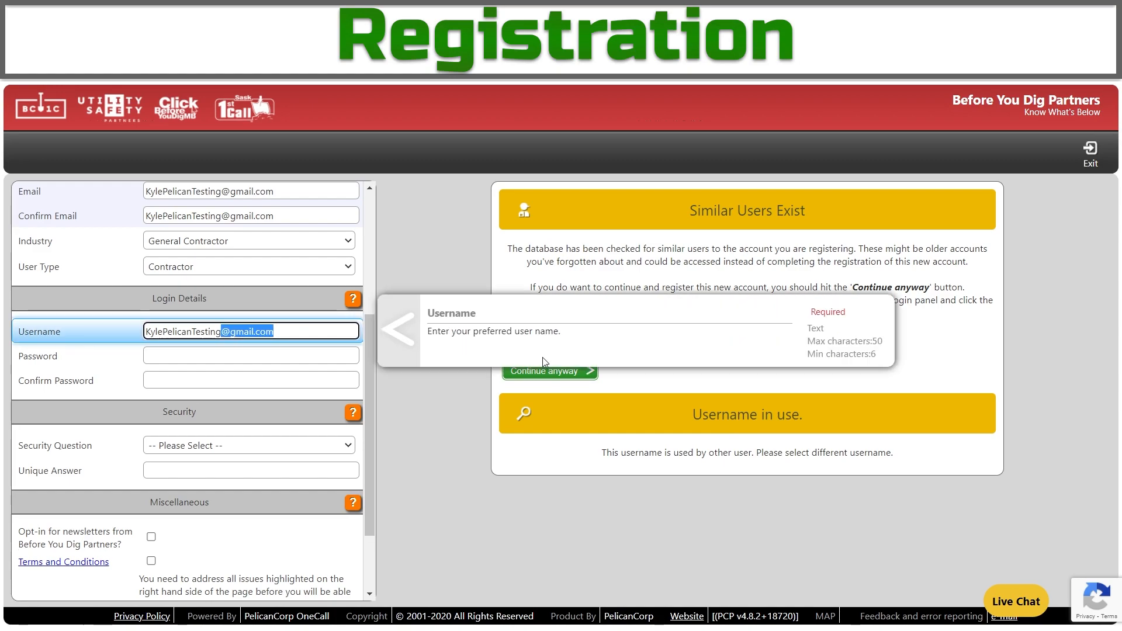
{"action": "key", "text": "BackSpace"}
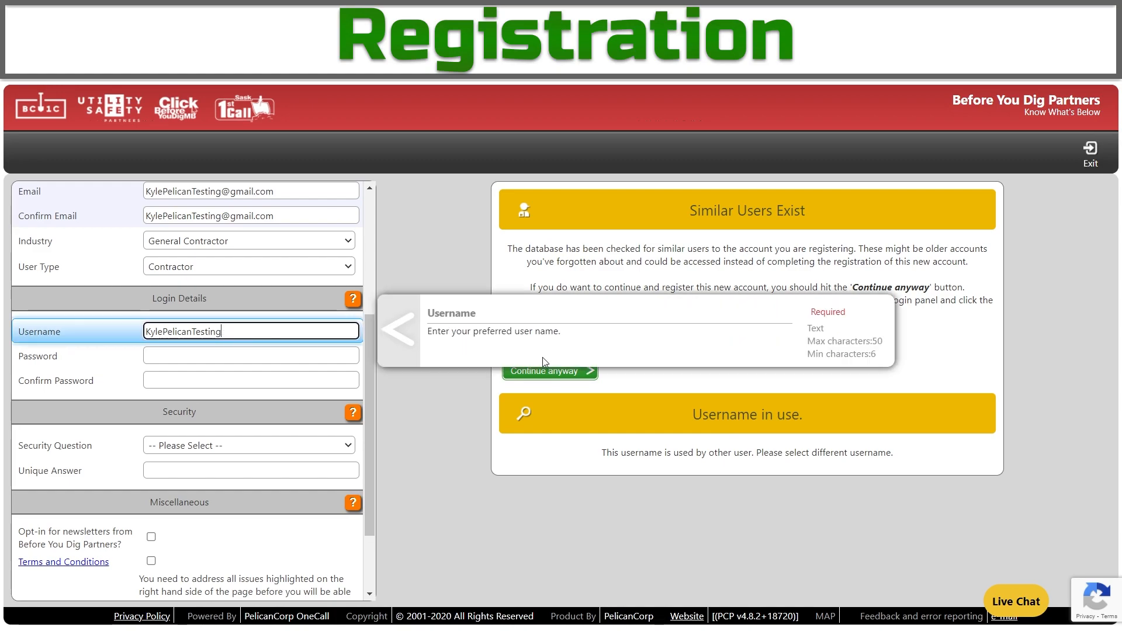
{"action": "left_click", "coordinate": [61, 366]}
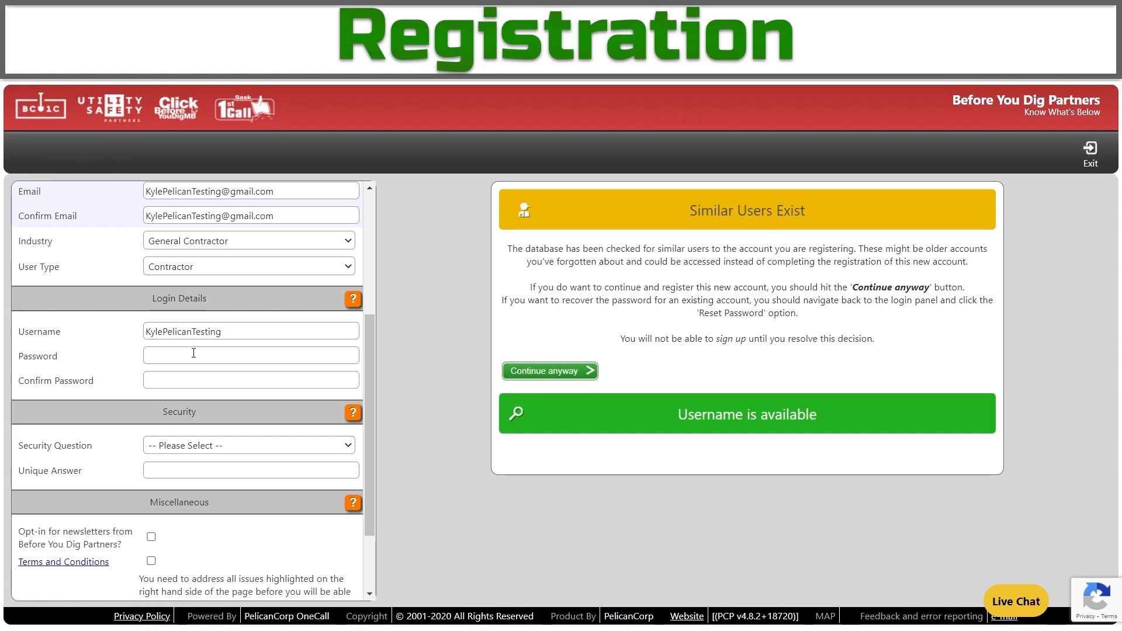
Enter the account password and its confirmation.
{"action": "left_click", "coordinate": [193, 353]}
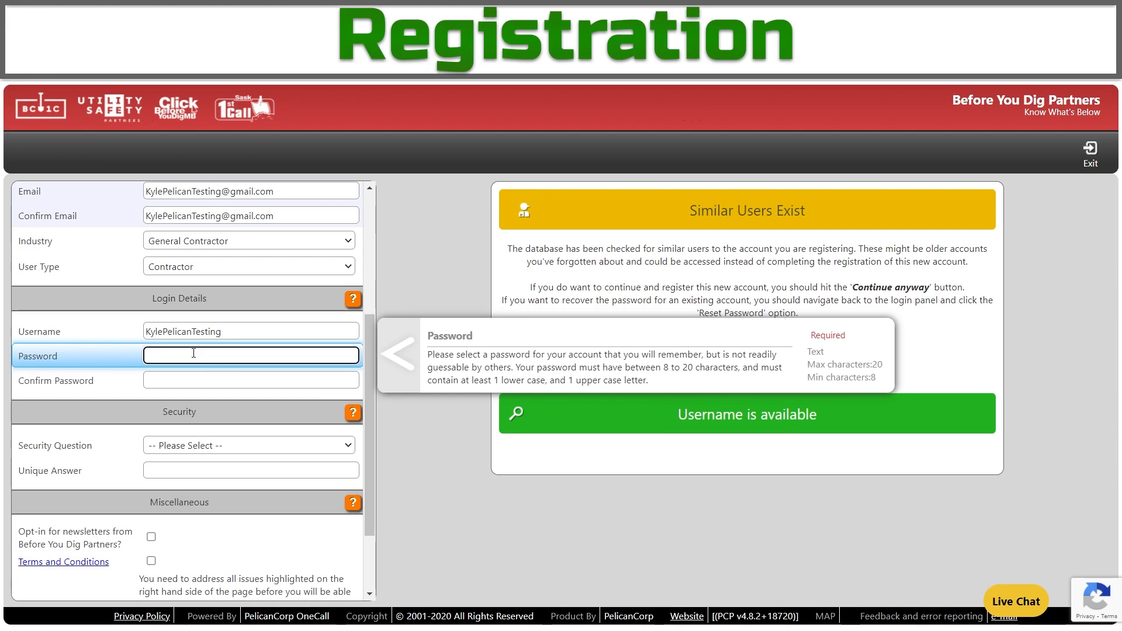
{"action": "type", "text": "••••••••"}
{"action": "key", "text": "Tab"}
{"action": "type", "text": "••••••••"}
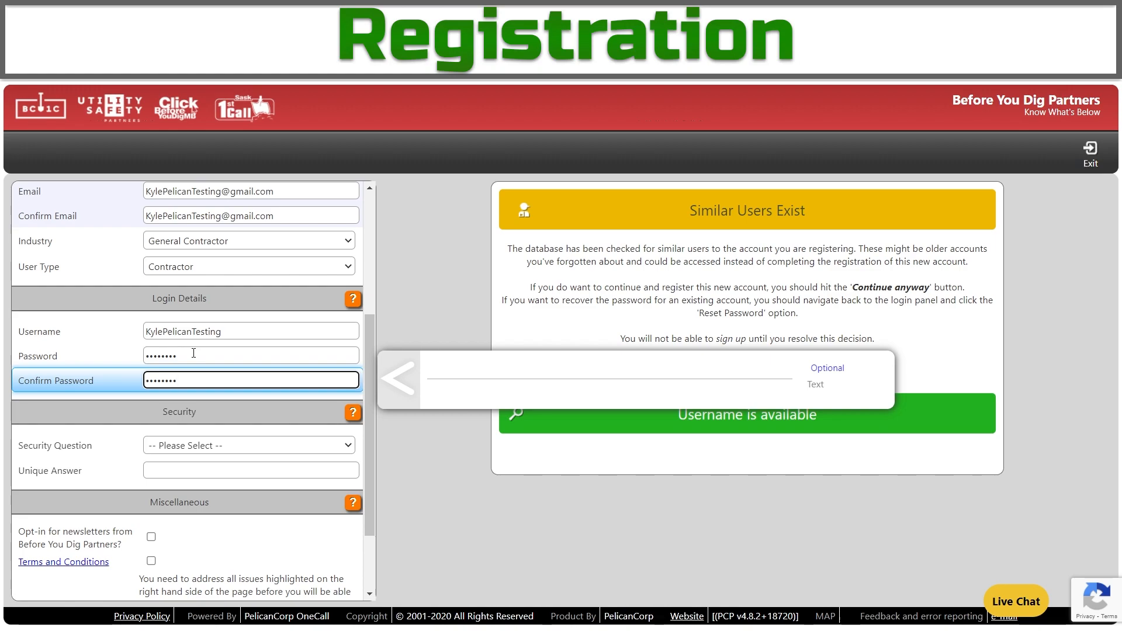
{"action": "left_click", "coordinate": [213, 446]}
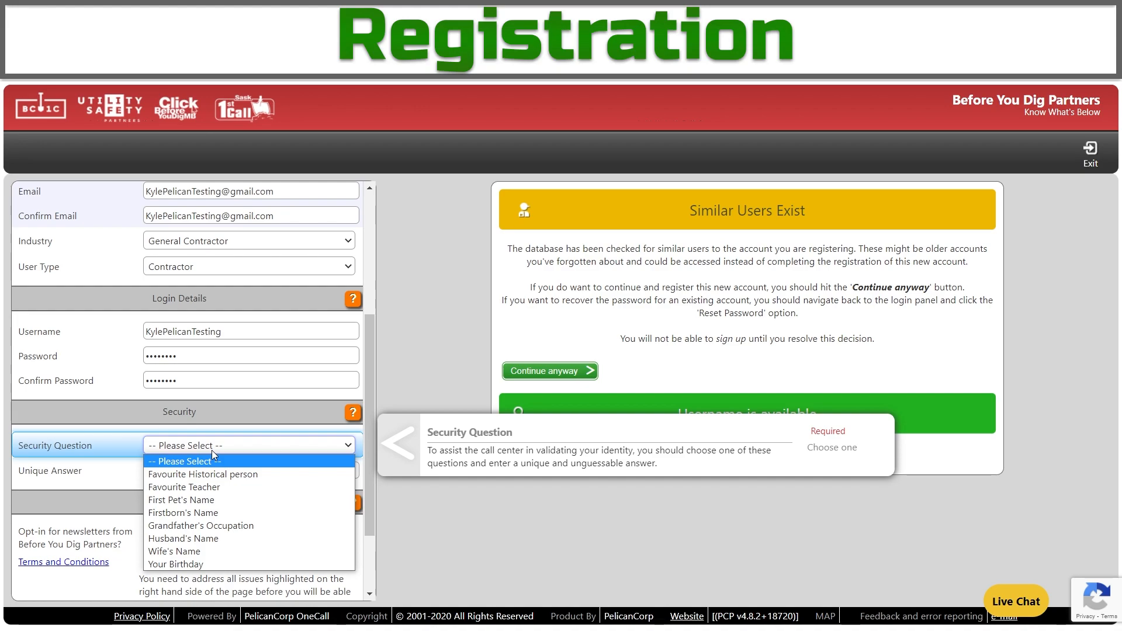
Pick Firstborn's Name with answer N/A, accept the terms, and pass the reCAPTCHA check.
{"action": "left_click", "coordinate": [213, 512]}
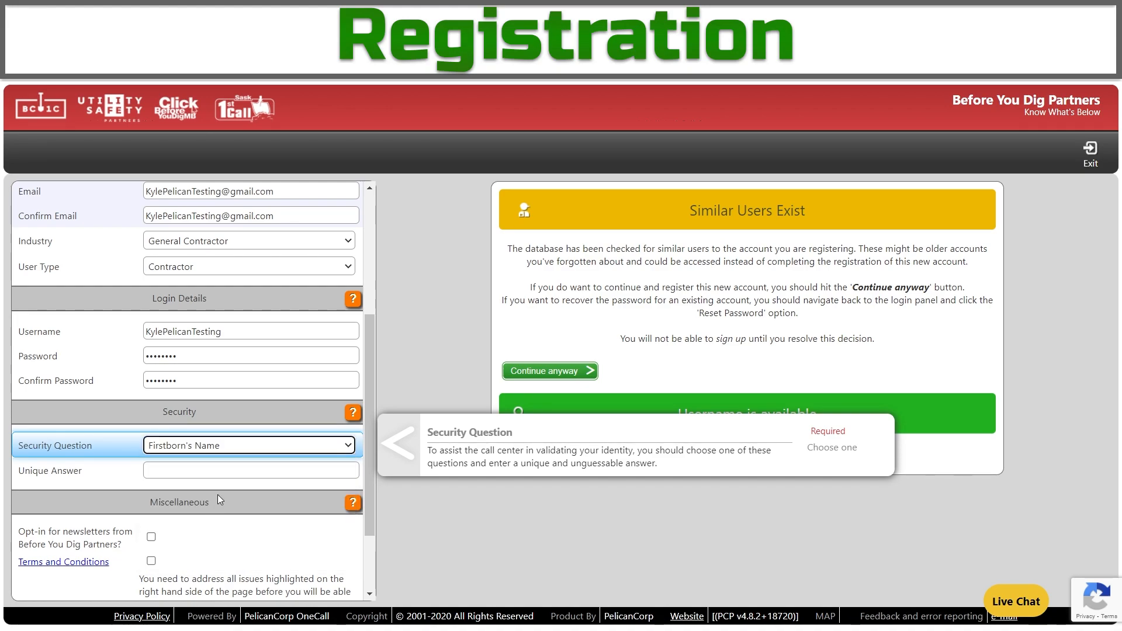
{"action": "left_click", "coordinate": [222, 469]}
{"action": "type", "text": "N/A"}
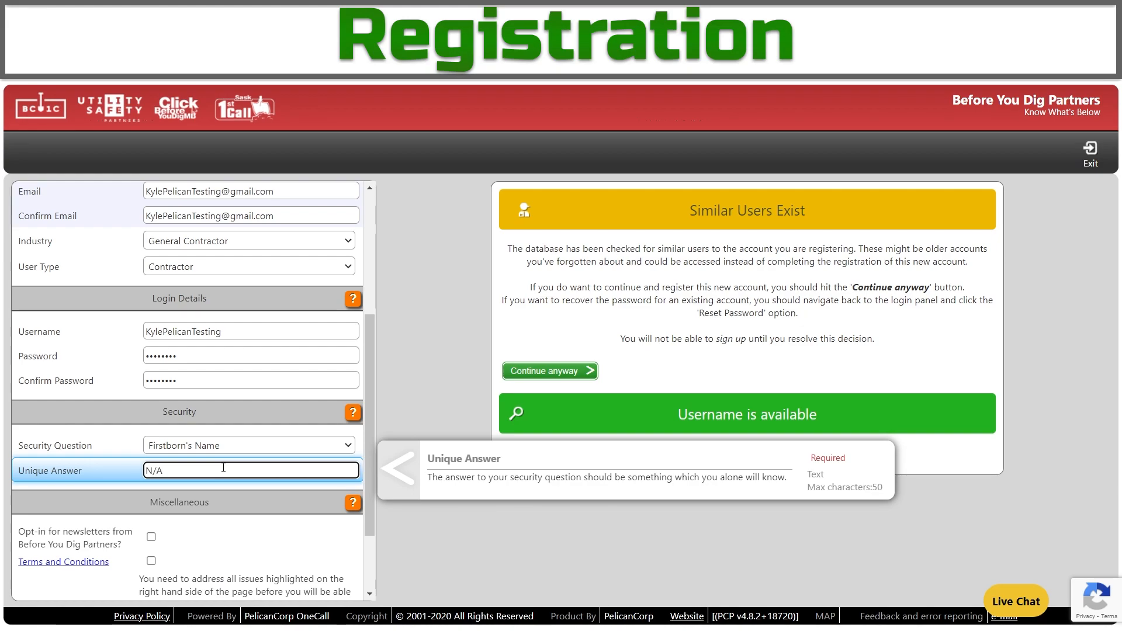
{"action": "scroll", "coordinate": [228, 471], "scroll_direction": "down", "scroll_amount": 3}
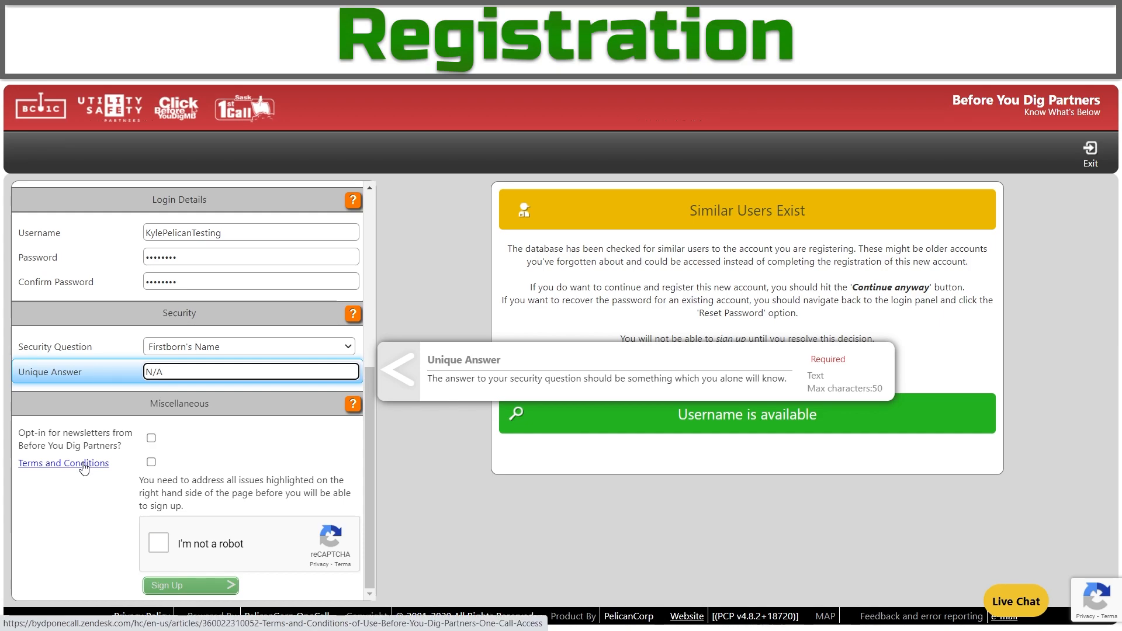
{"action": "left_click", "coordinate": [151, 462]}
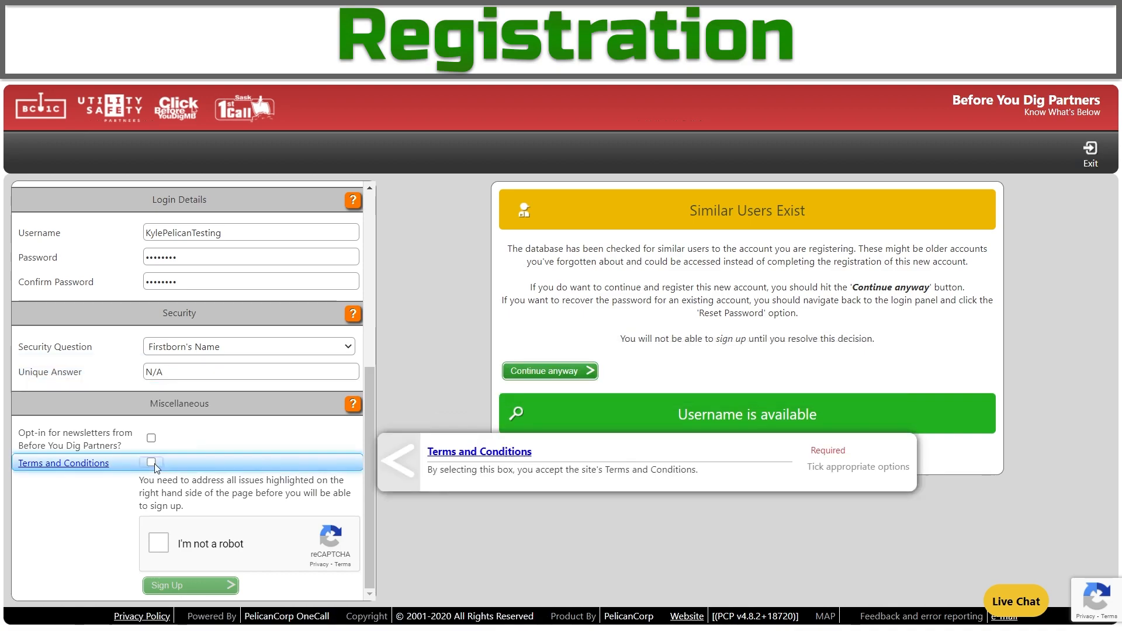
{"action": "left_click", "coordinate": [160, 546]}
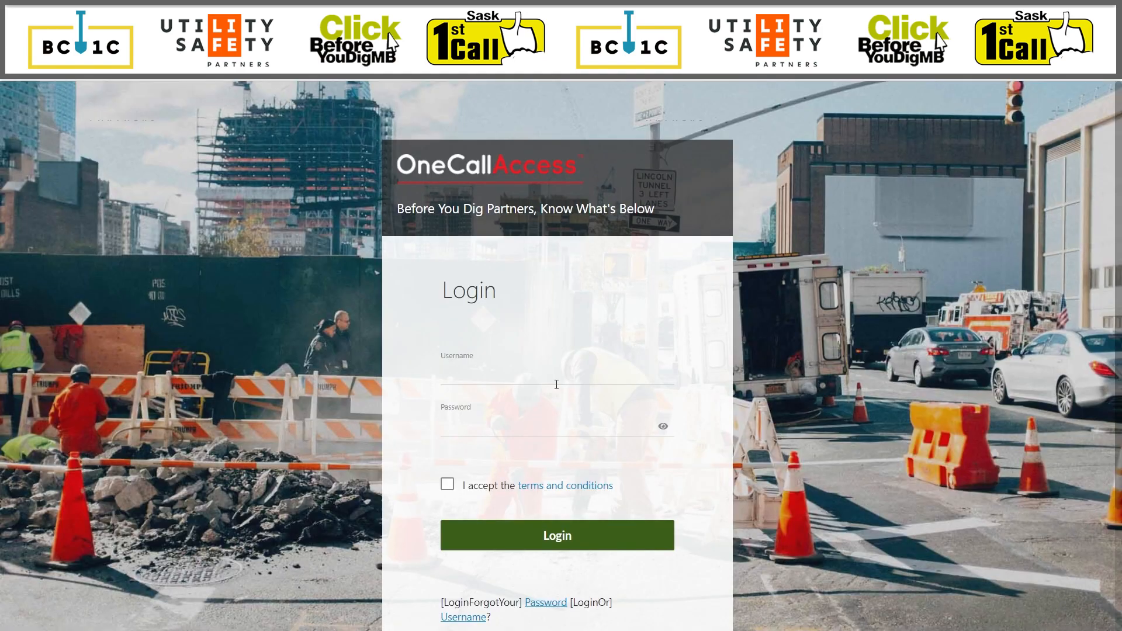
Submit the registration, then log in with the new credentials after accepting the terms.
{"action": "left_click", "coordinate": [558, 382]}
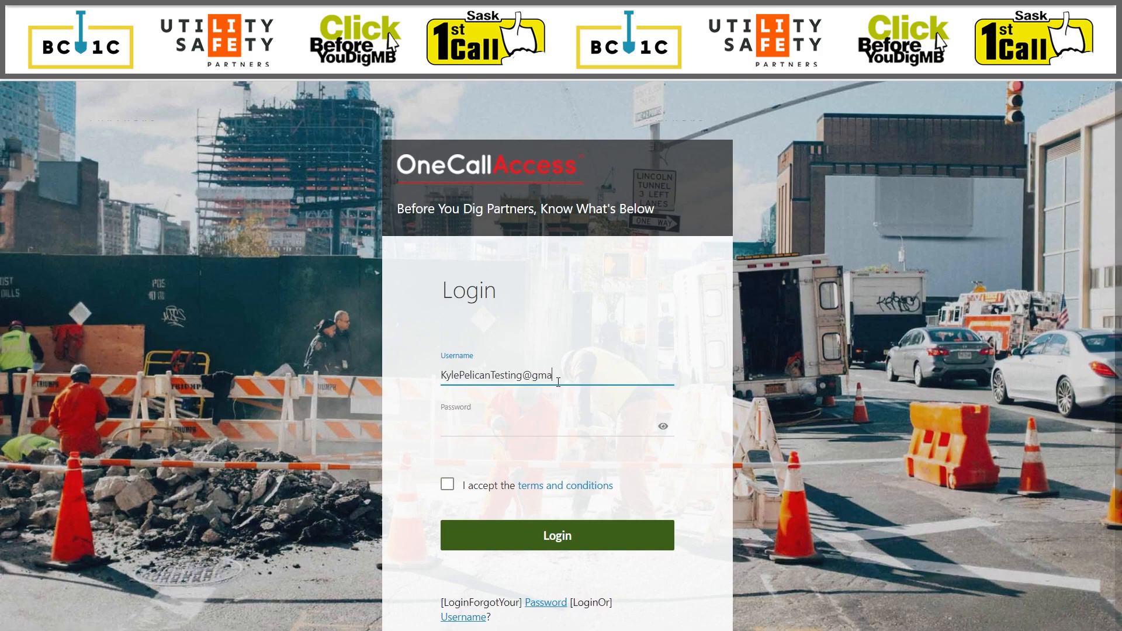
{"action": "key", "text": "Tab"}
{"action": "type", "text": "**********"}
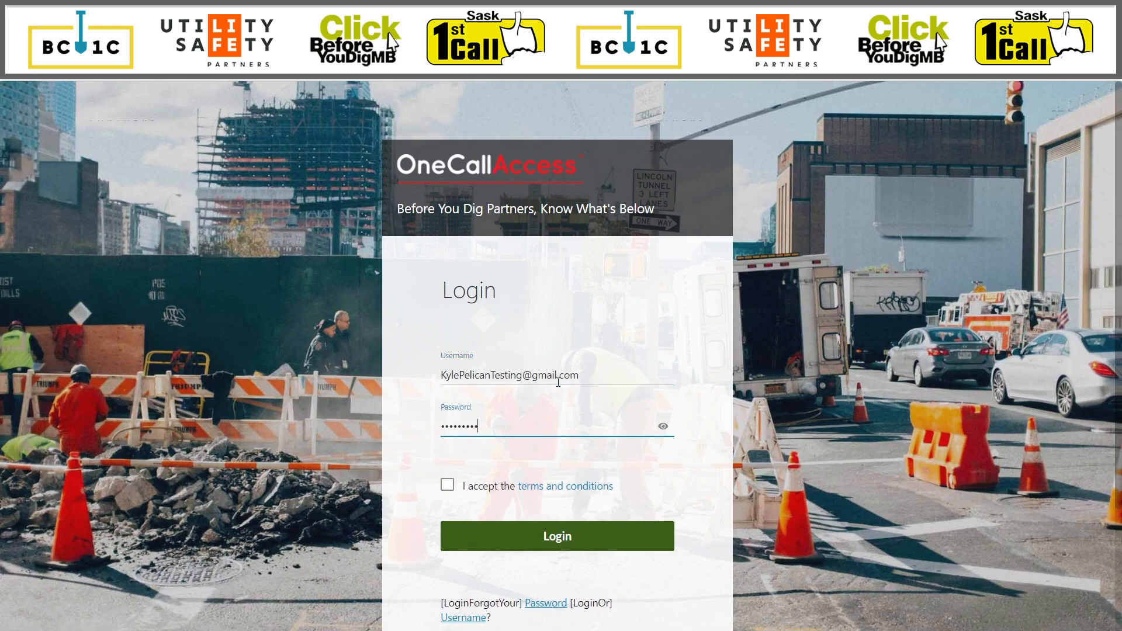
{"action": "left_click", "coordinate": [447, 485]}
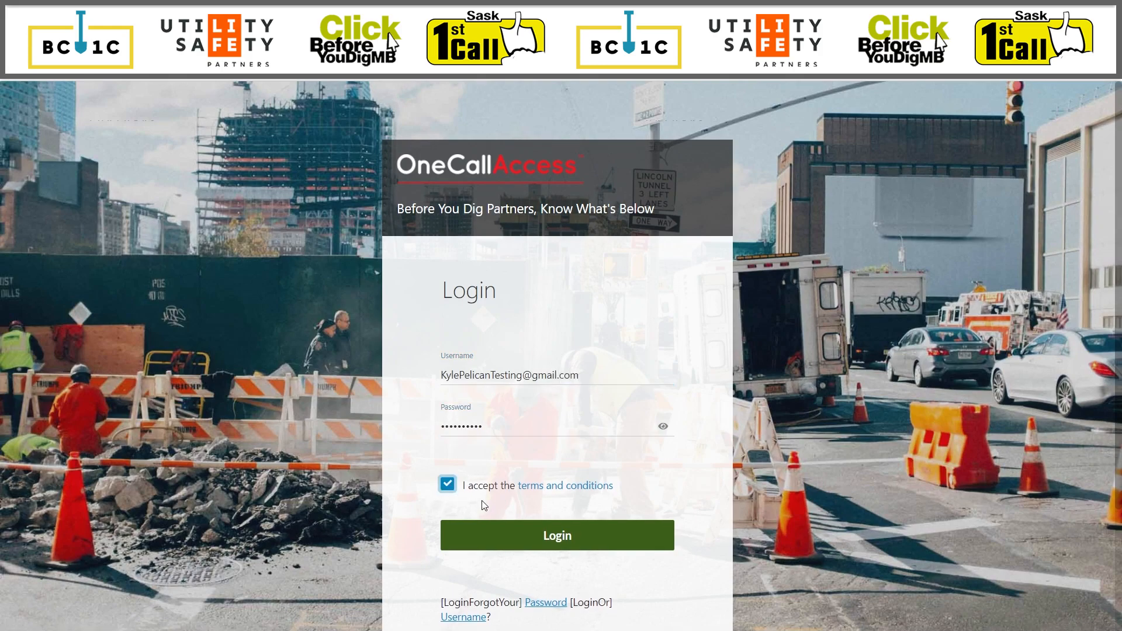
{"action": "left_click", "coordinate": [519, 545]}
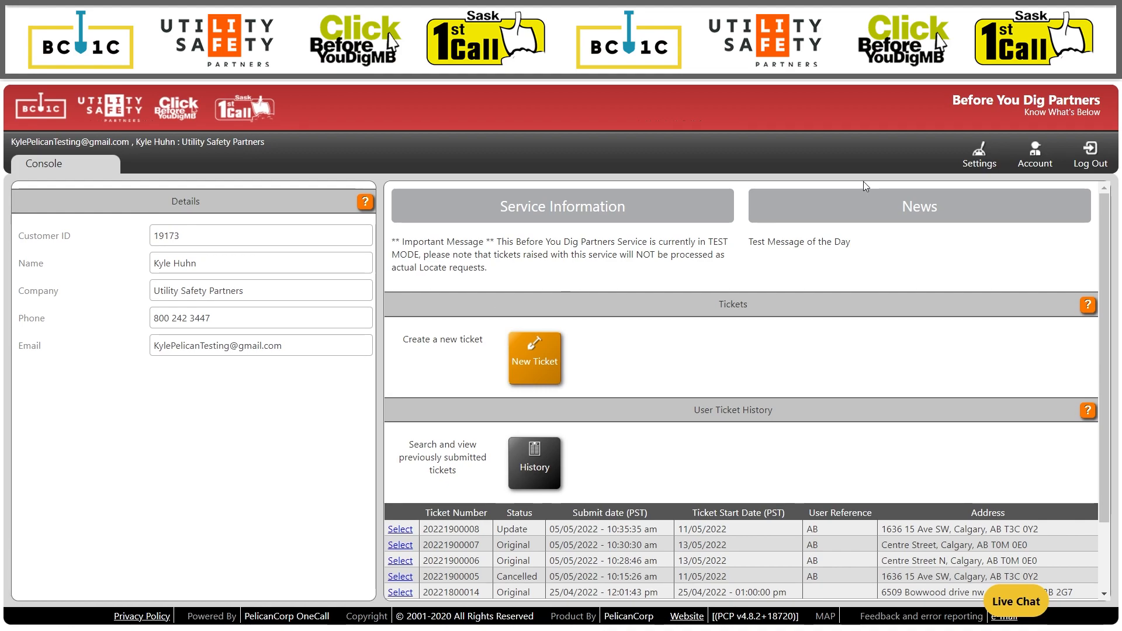
Review the account's excavator details and save them with Update.
{"action": "left_click", "coordinate": [1039, 161]}
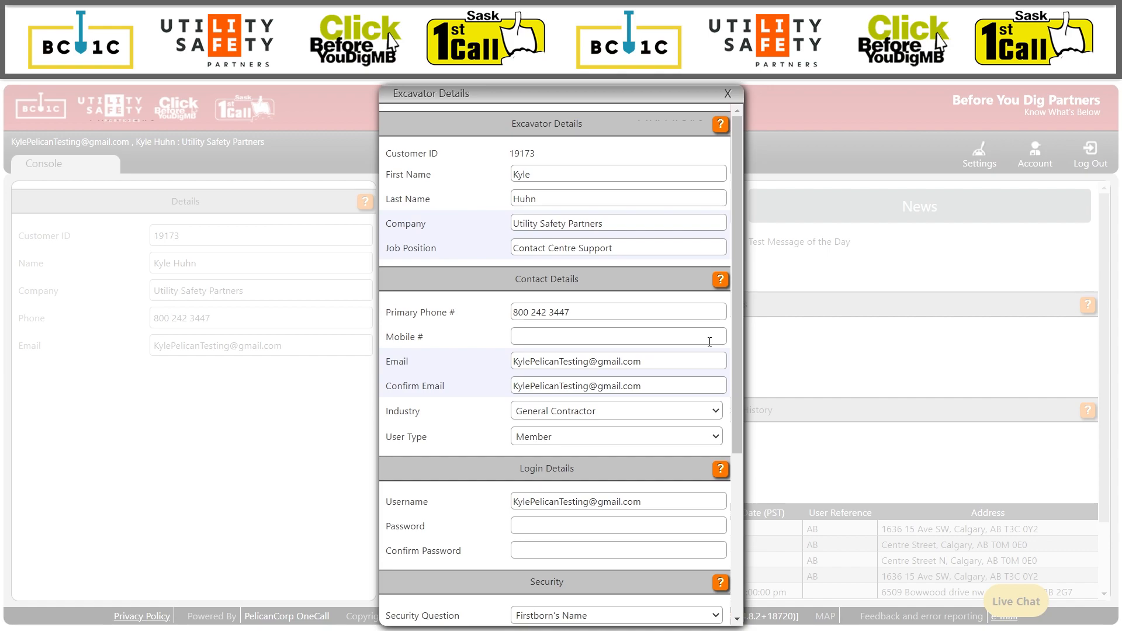
{"action": "scroll", "coordinate": [709, 342], "scroll_direction": "down", "scroll_amount": 5}
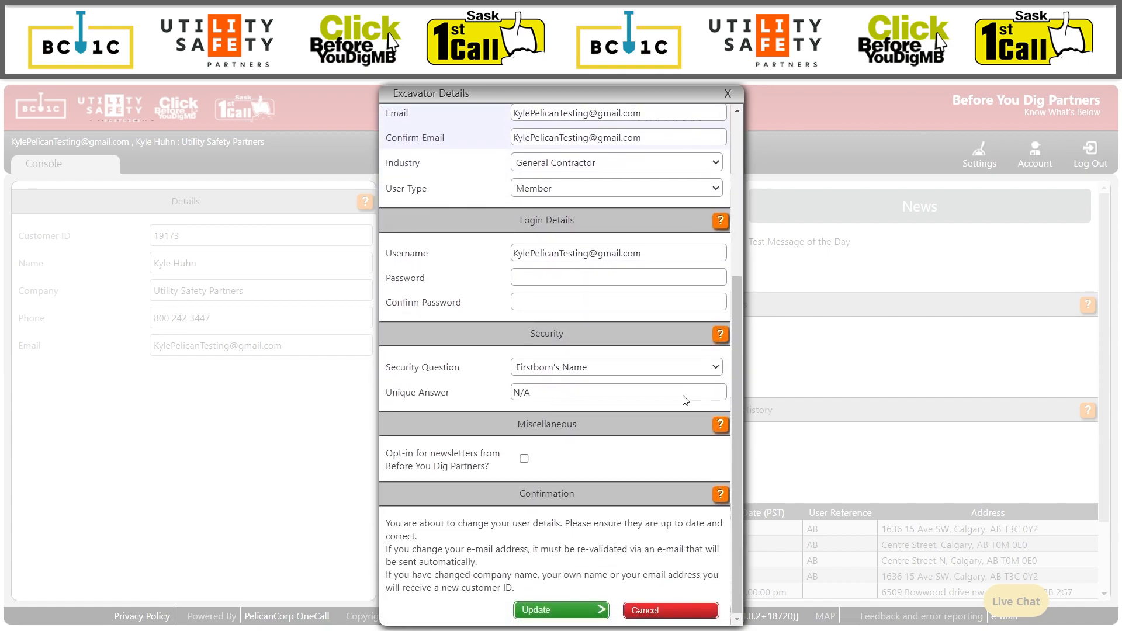
{"action": "left_click", "coordinate": [552, 614]}
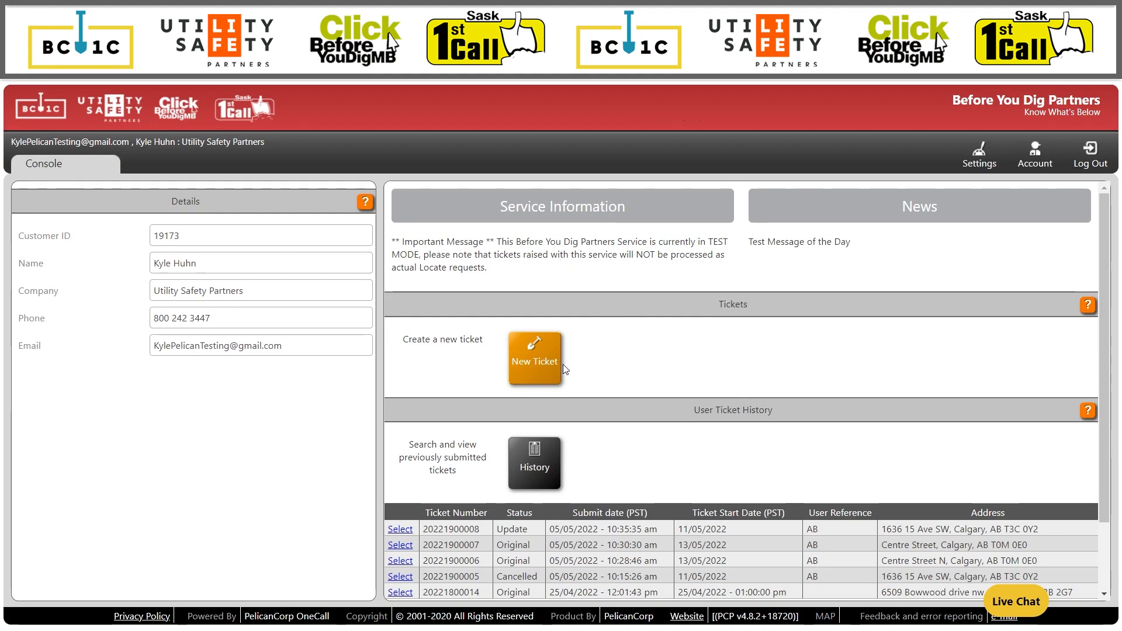
Start a new Alberta ticket, browse the ticket type options, and keep Regular.
{"action": "left_click", "coordinate": [534, 379]}
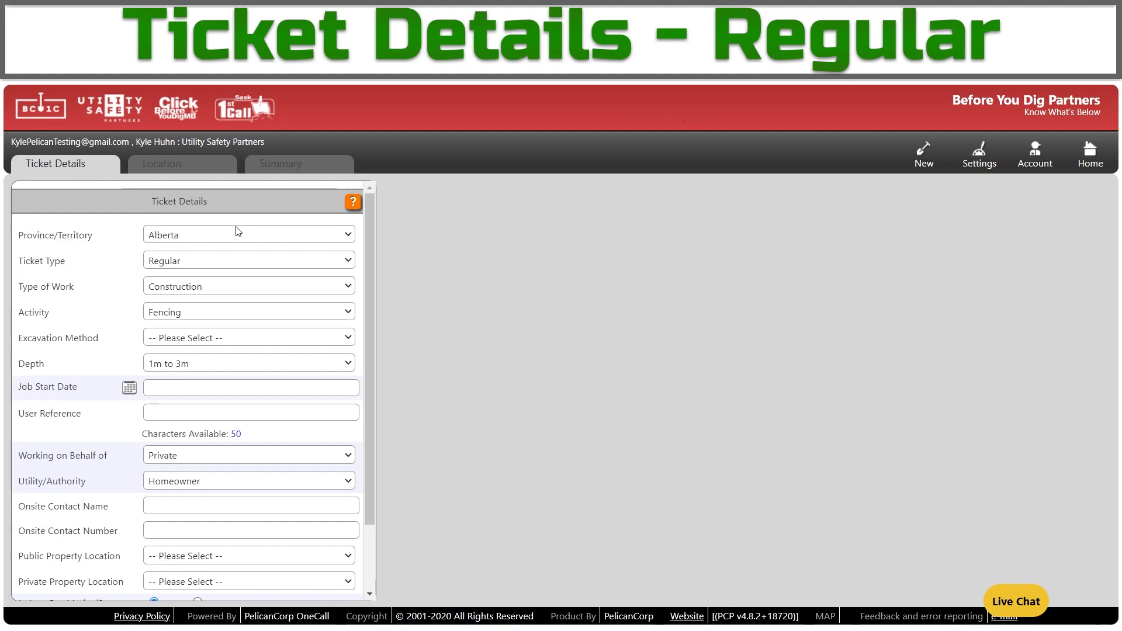
{"action": "left_click", "coordinate": [257, 236]}
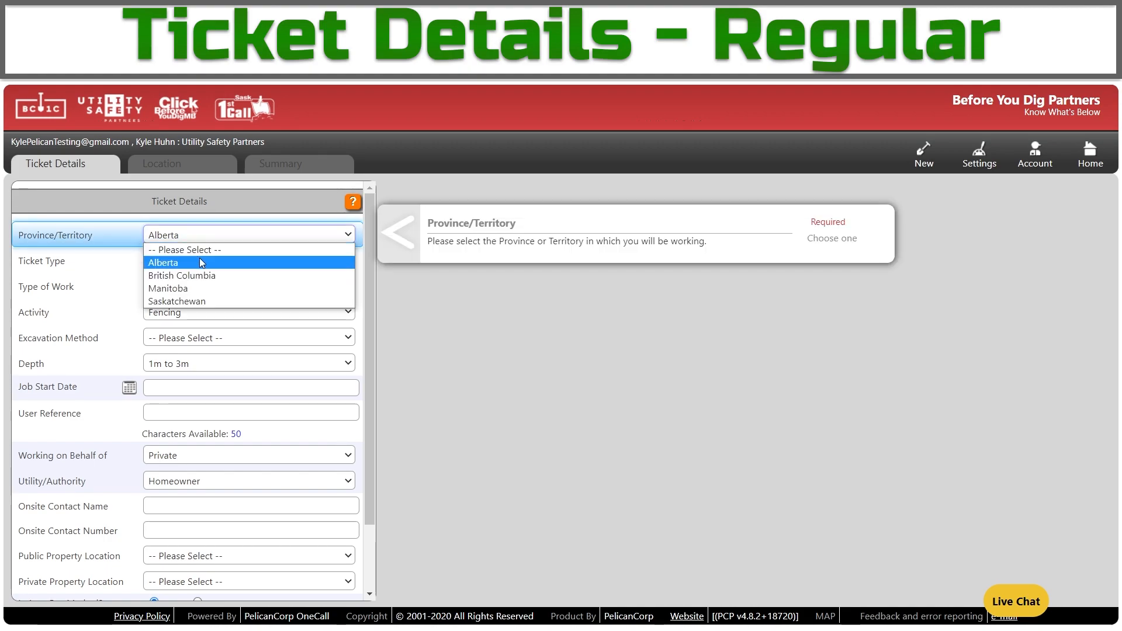
{"action": "left_click", "coordinate": [200, 261]}
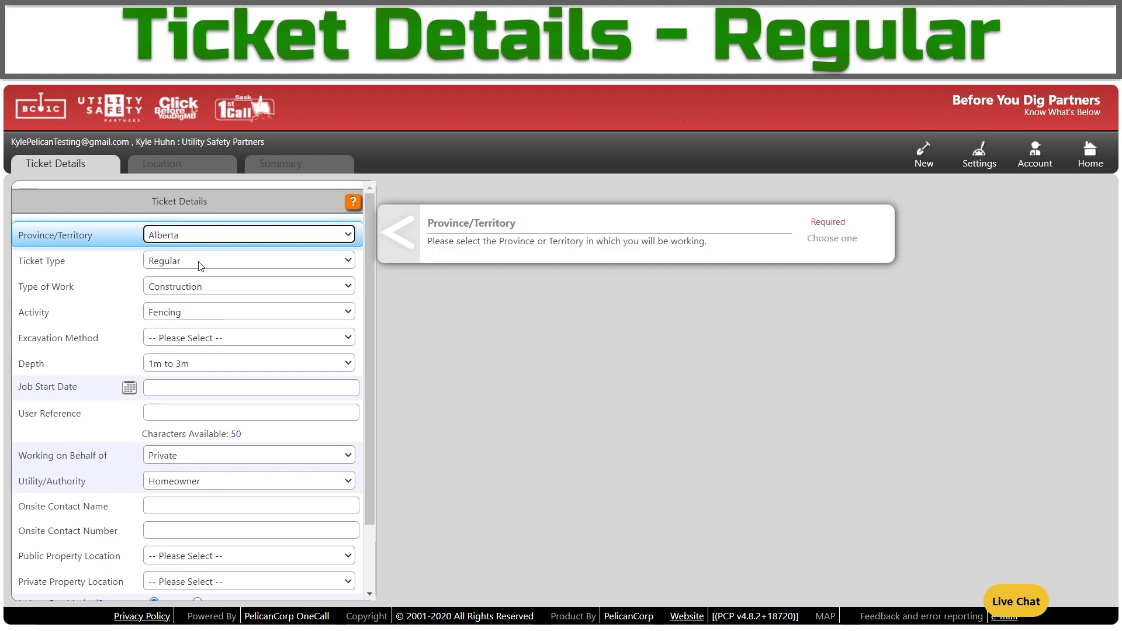
{"action": "left_click", "coordinate": [311, 269]}
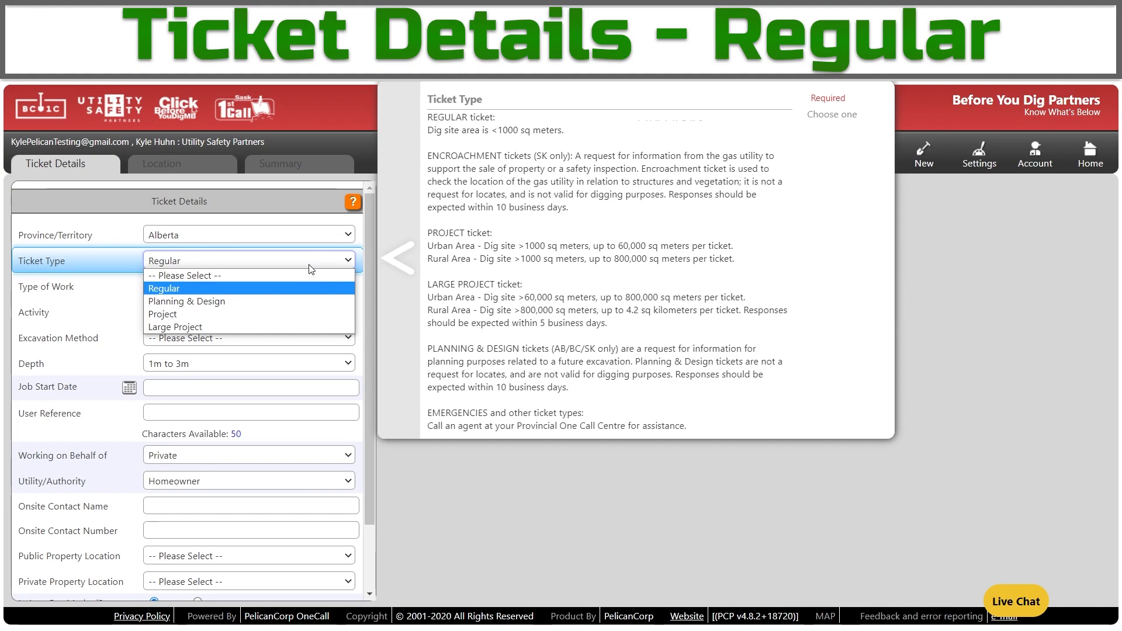
{"action": "key", "text": "Down"}
{"action": "key", "text": "Down"}
{"action": "key", "text": "Down"}
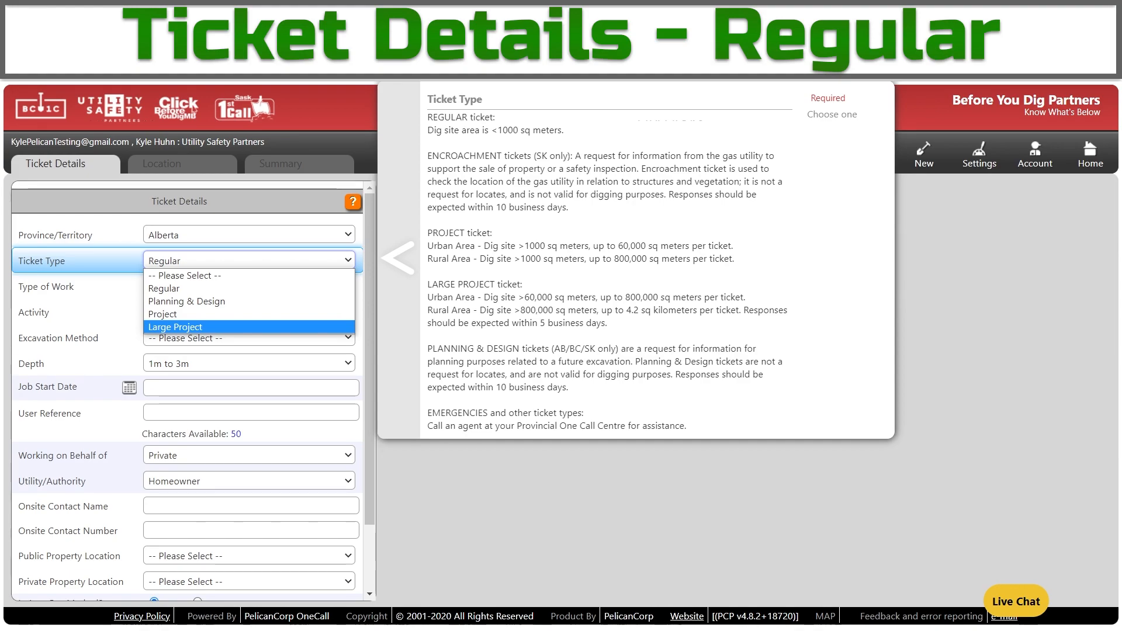
{"action": "left_click", "coordinate": [252, 289]}
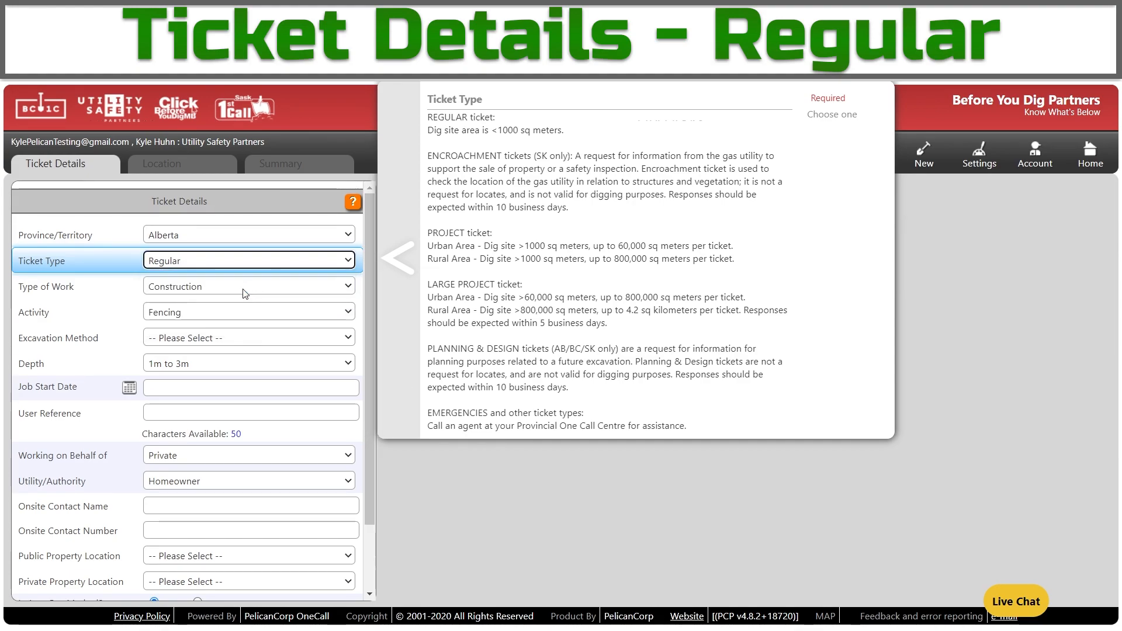
{"action": "left_click", "coordinate": [239, 287]}
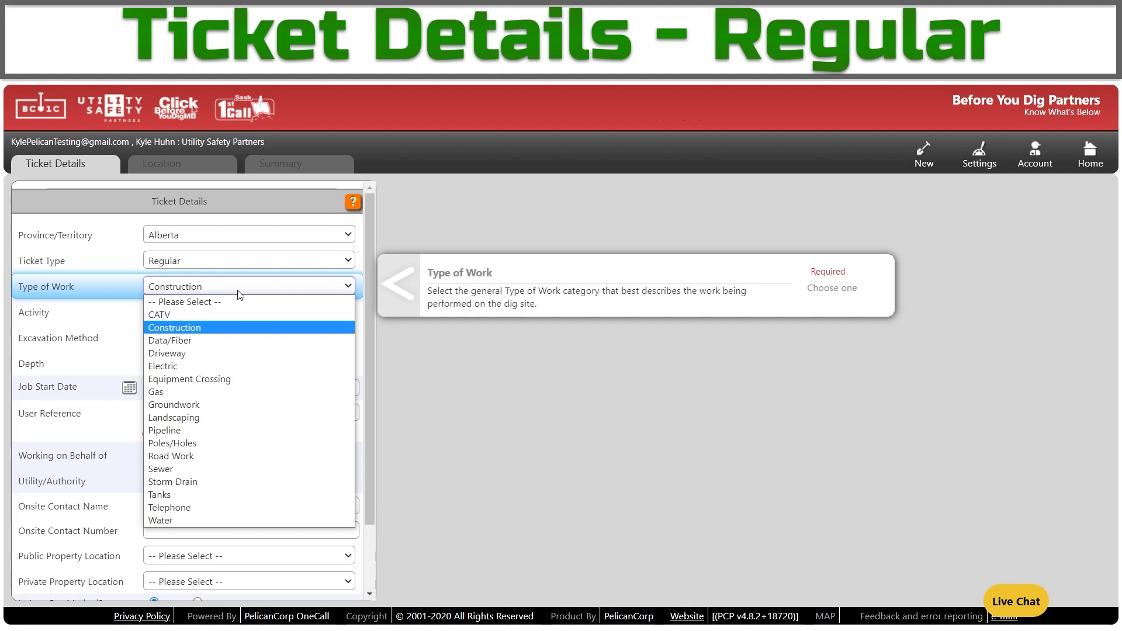
{"action": "left_click", "coordinate": [212, 331]}
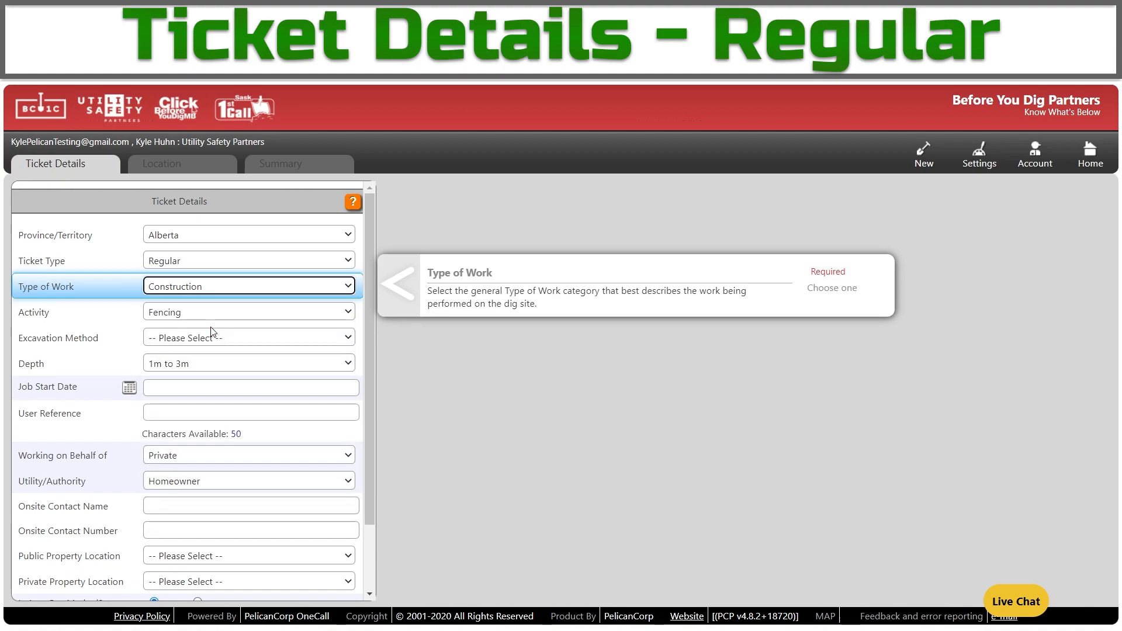
{"action": "left_click", "coordinate": [164, 316]}
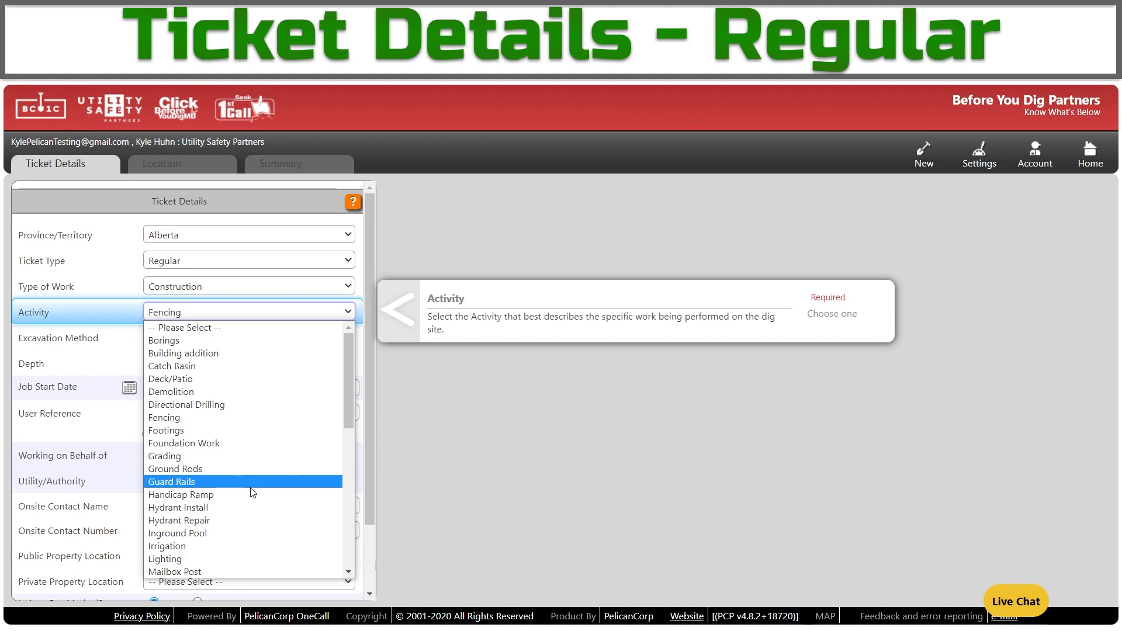
{"action": "scroll", "coordinate": [253, 492], "scroll_direction": "down", "scroll_amount": 5}
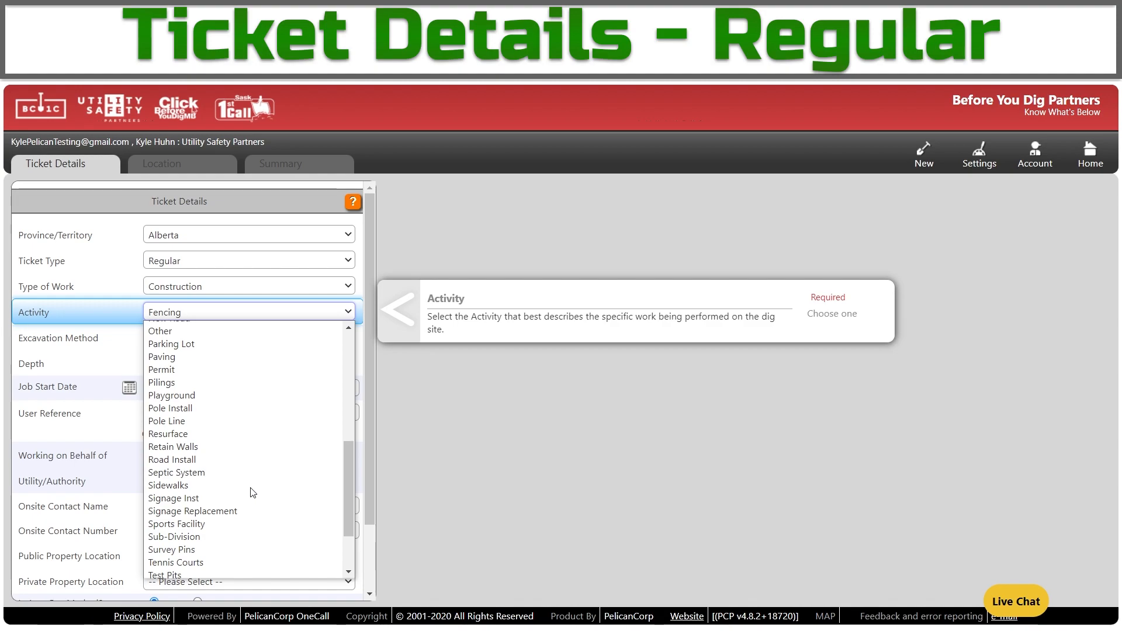
{"action": "scroll", "coordinate": [202, 424], "scroll_direction": "up", "scroll_amount": 3}
{"action": "left_click", "coordinate": [201, 420]}
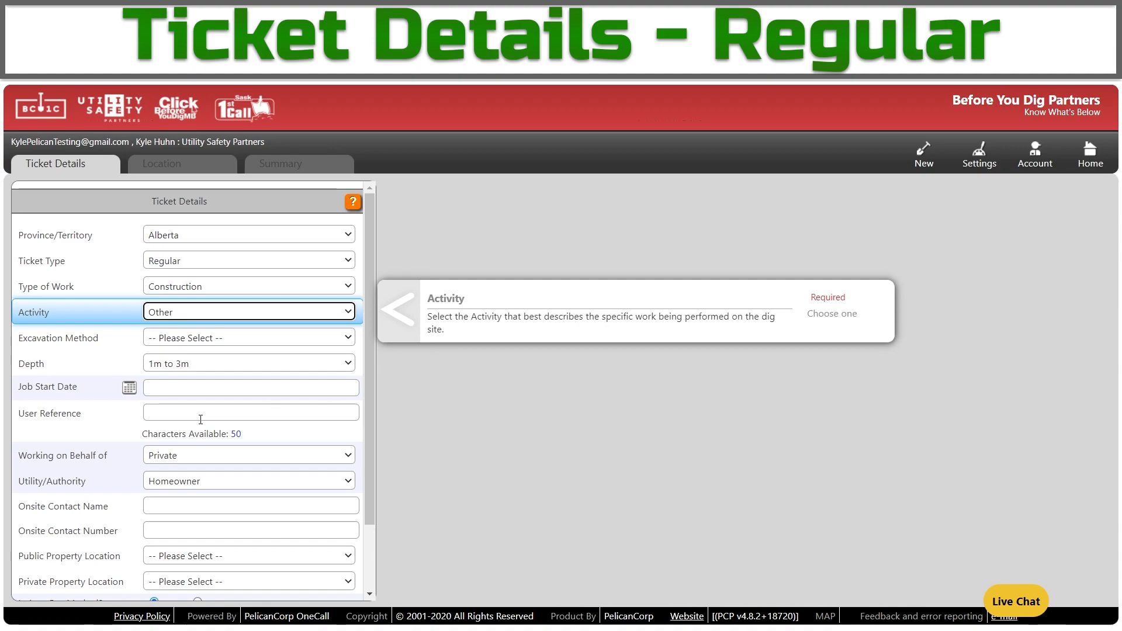
{"action": "left_click", "coordinate": [171, 315]}
{"action": "left_click", "coordinate": [191, 369]}
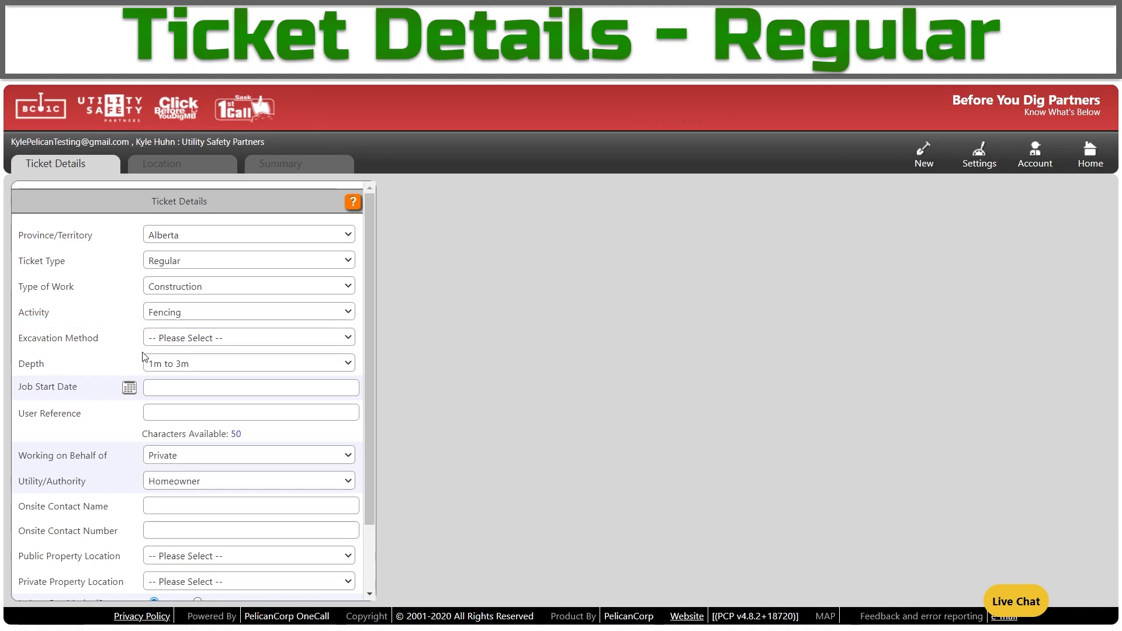
Choose Auguring as the excavation method and scroll to the bottom of the form.
{"action": "left_click", "coordinate": [165, 336]}
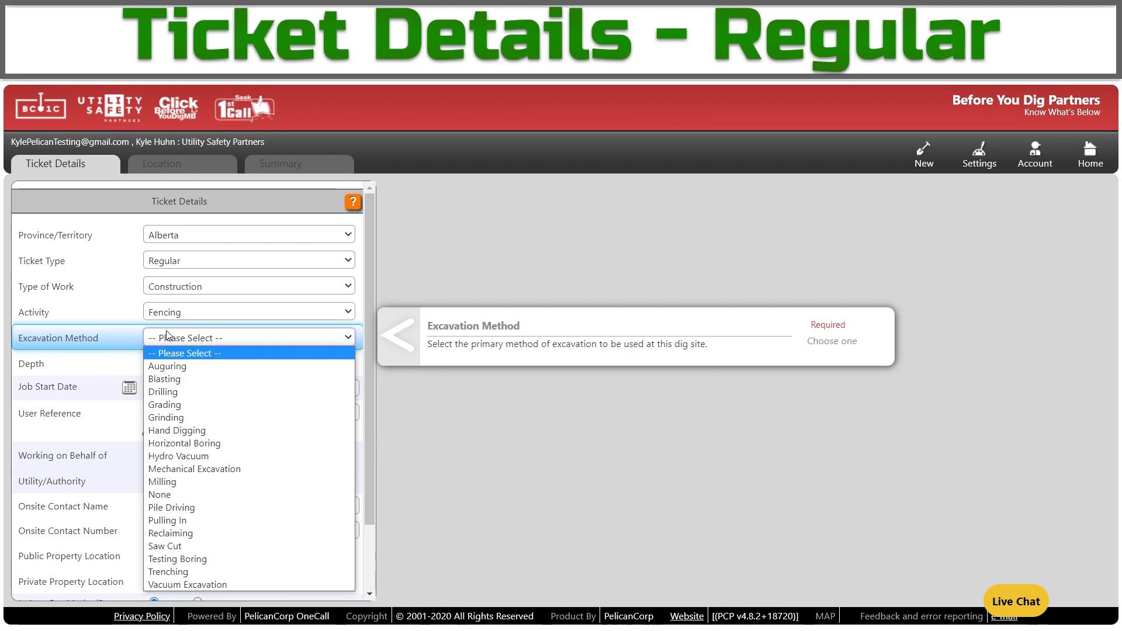
{"action": "left_click", "coordinate": [208, 368]}
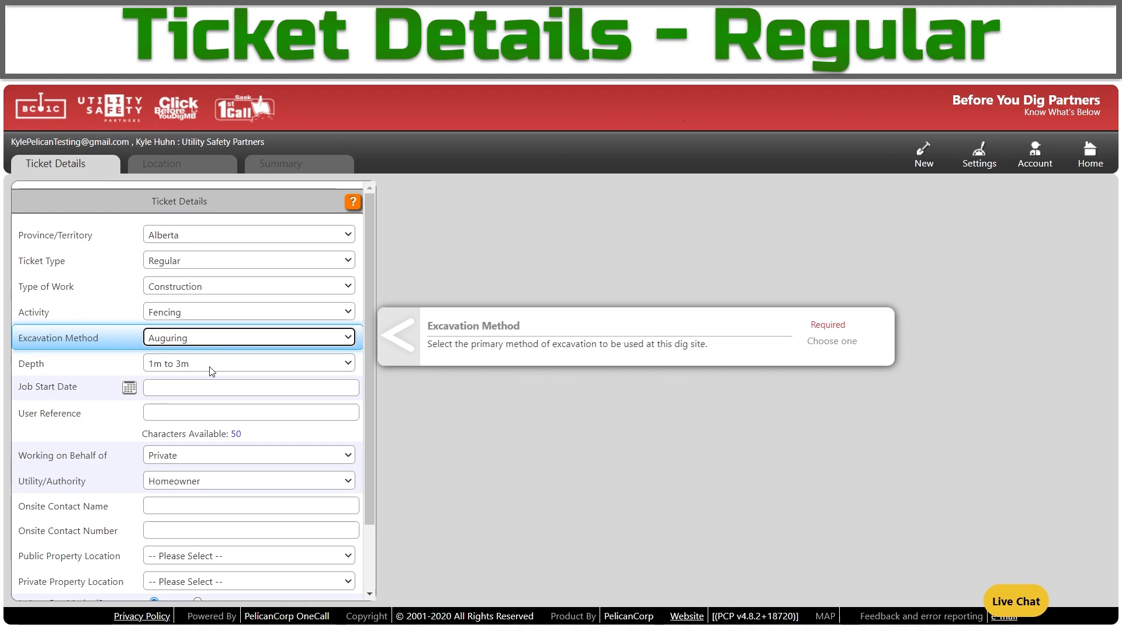
{"action": "scroll", "coordinate": [212, 372], "scroll_direction": "down", "scroll_amount": 2}
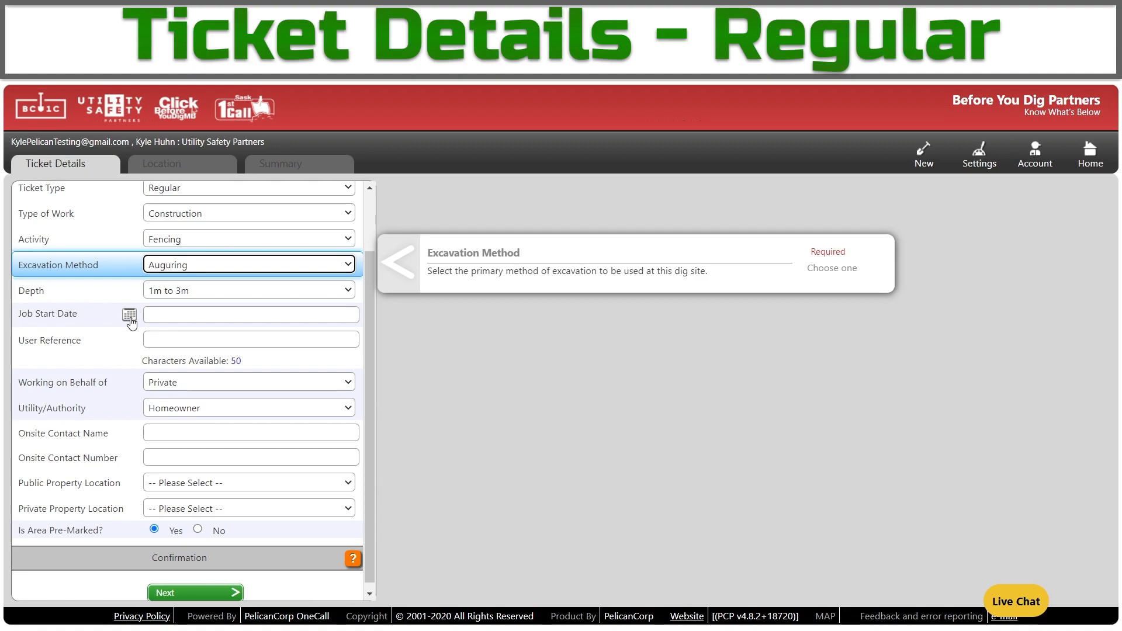
Set the job start date to 18/05/2022 and the user reference to AB.
{"action": "left_click", "coordinate": [130, 318]}
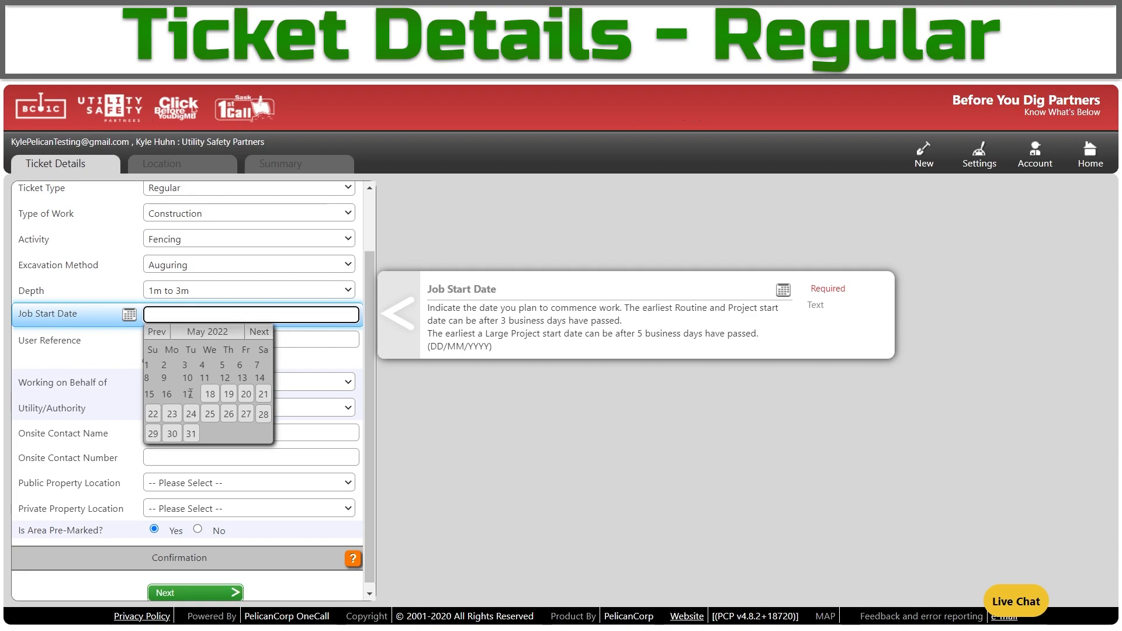
{"action": "left_click", "coordinate": [210, 394]}
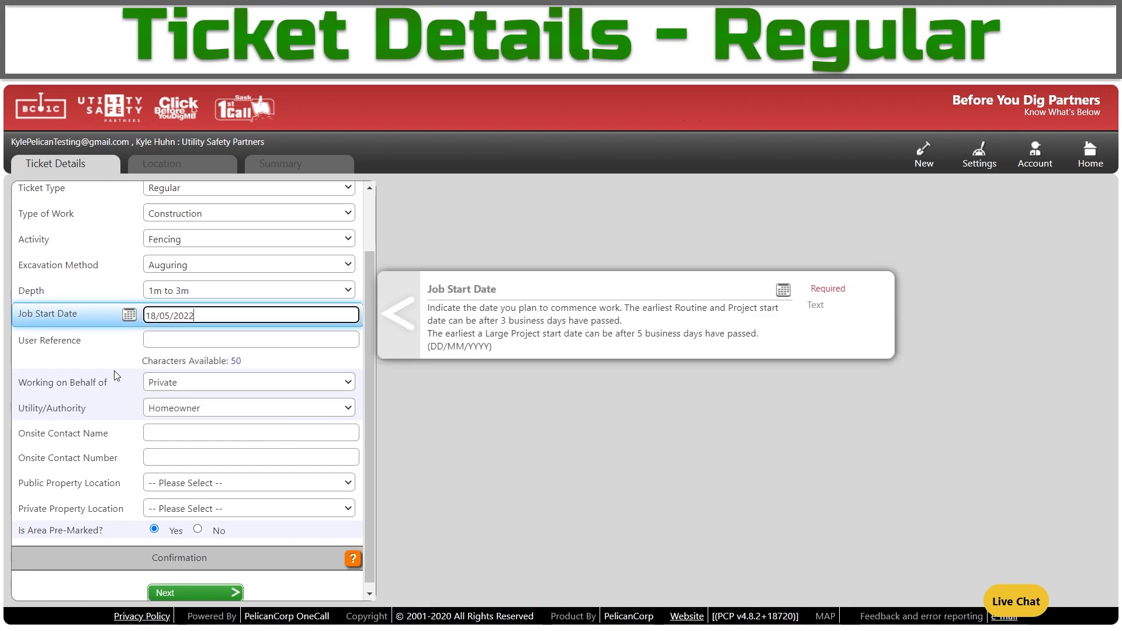
{"action": "key", "text": "Tab"}
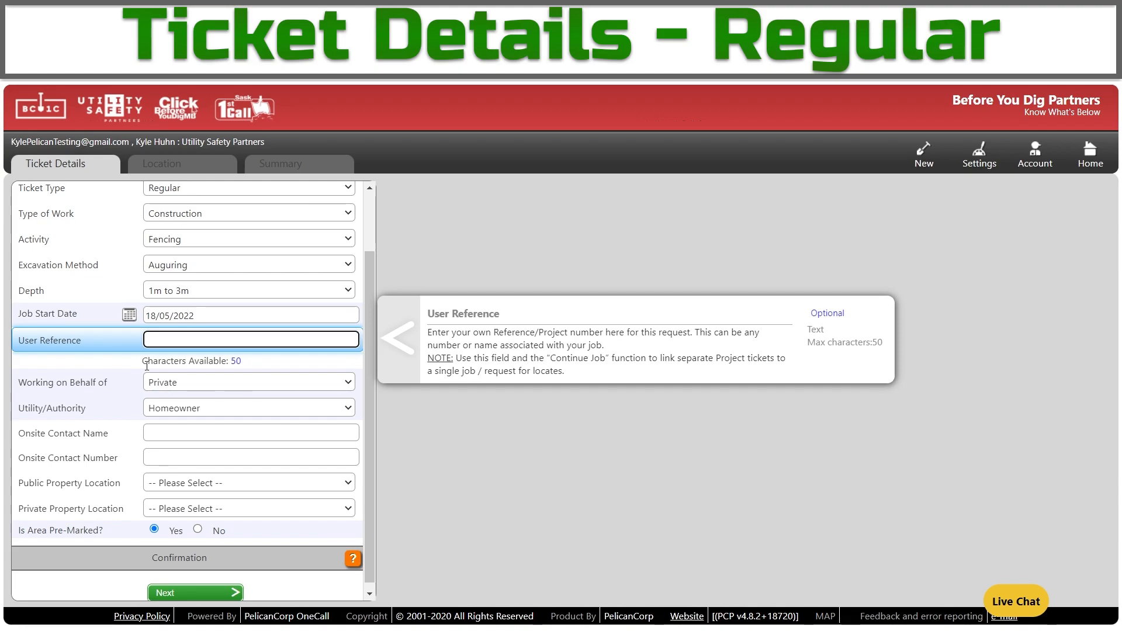
{"action": "type", "text": "AB"}
{"action": "left_click", "coordinate": [174, 388]}
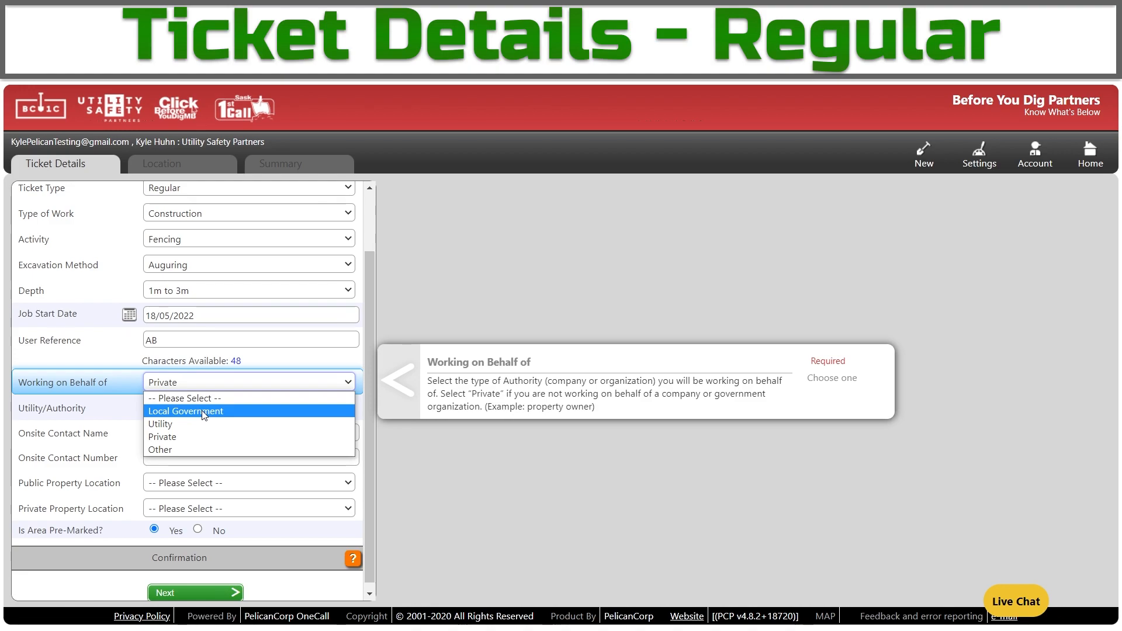
{"action": "left_click", "coordinate": [211, 434]}
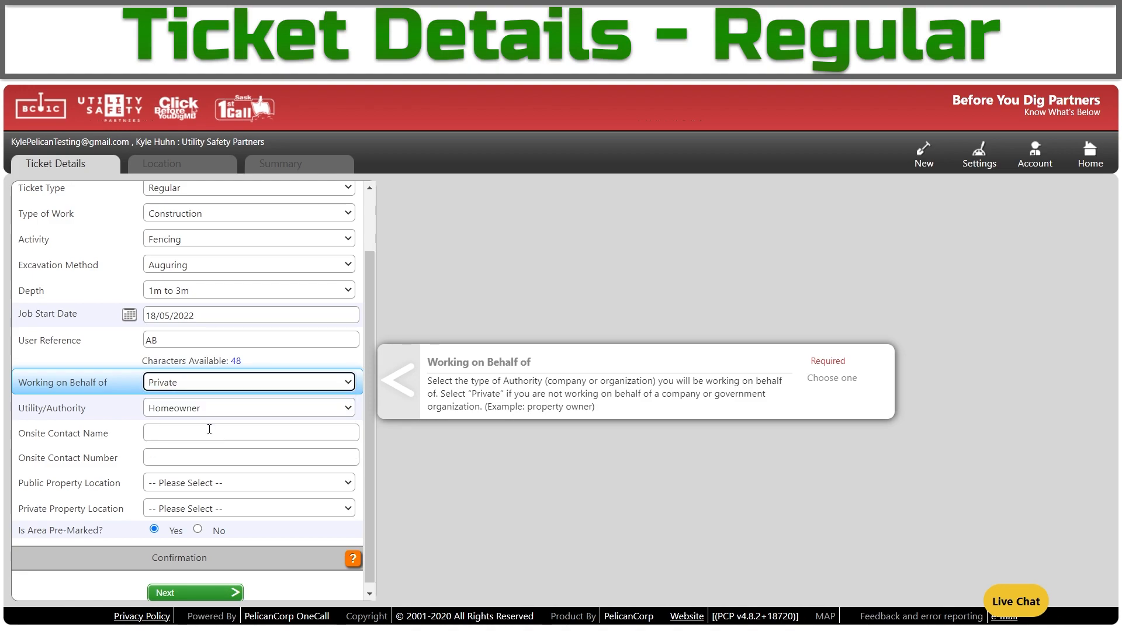
{"action": "left_click", "coordinate": [163, 414]}
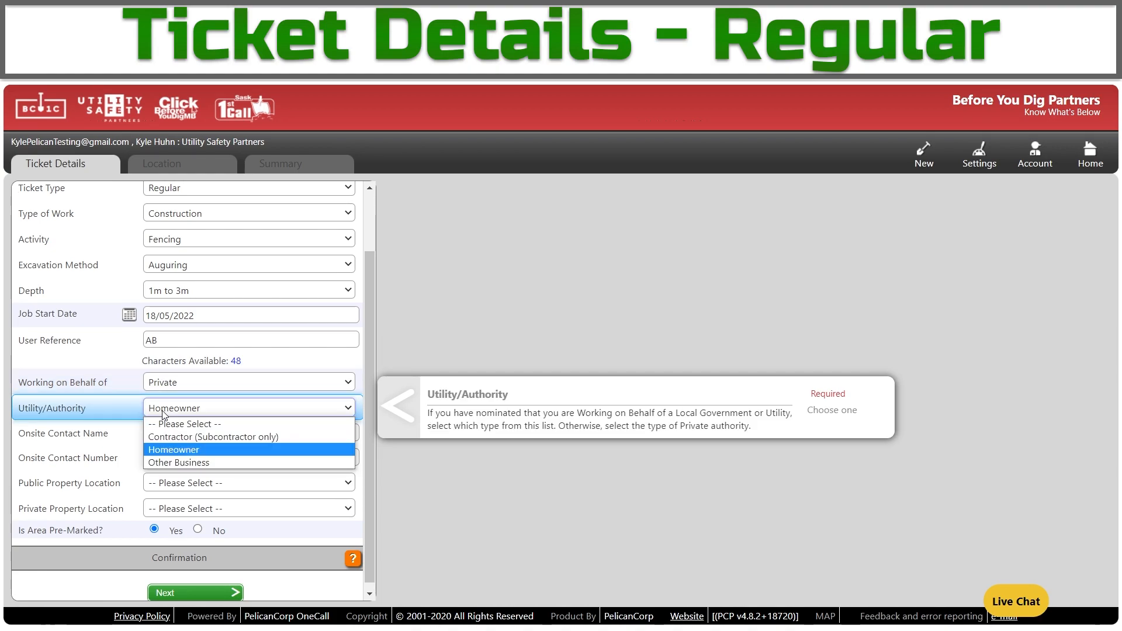
{"action": "left_click", "coordinate": [199, 451]}
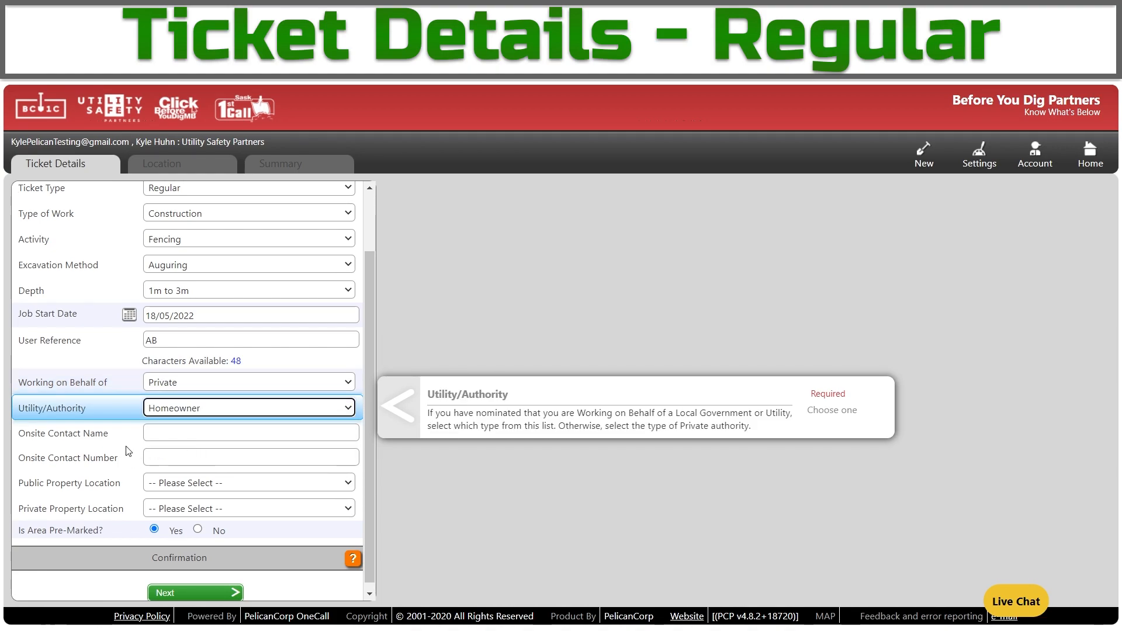
{"action": "key", "text": "Tab"}
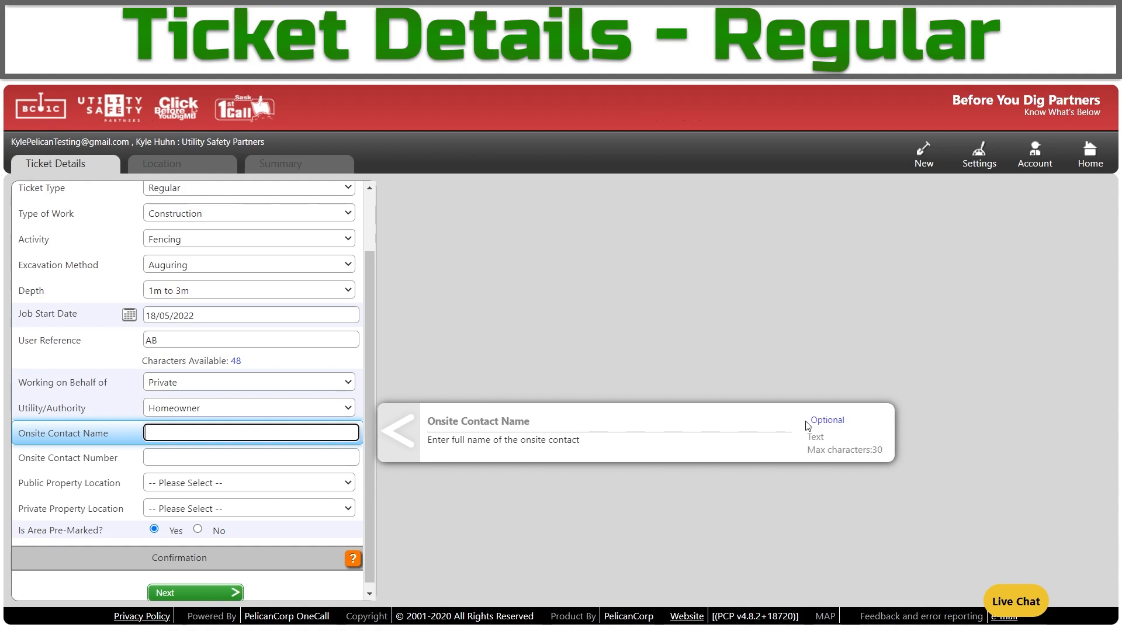
Leave the public property location unset and set the private property location to Residential.
{"action": "key", "text": "Tab"}
{"action": "key", "text": "Tab"}
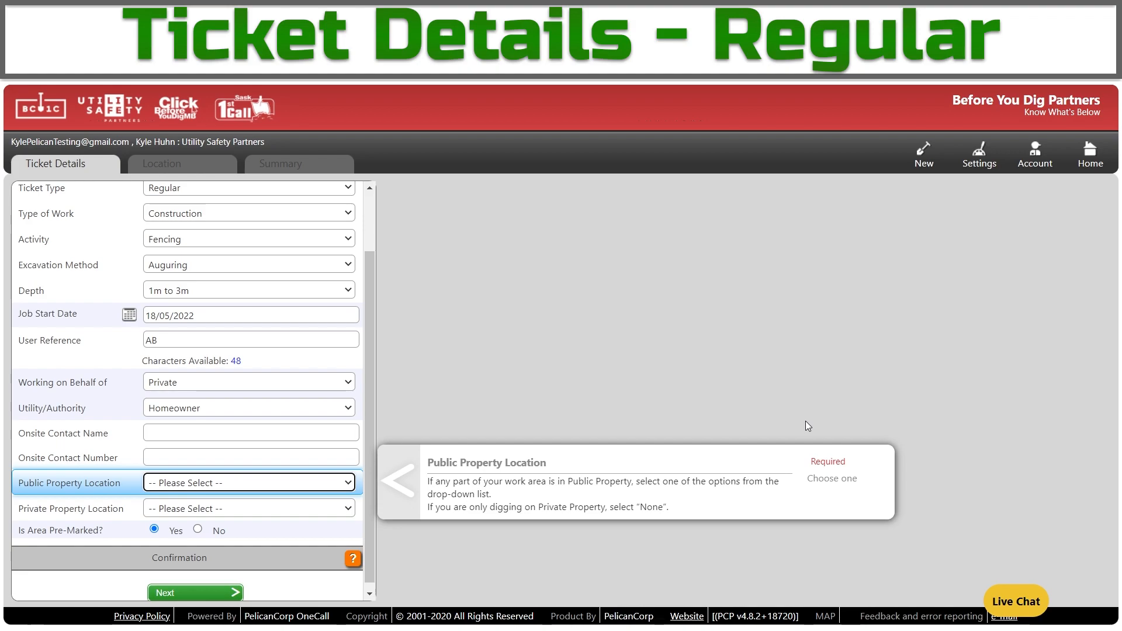
{"action": "left_click", "coordinate": [232, 488]}
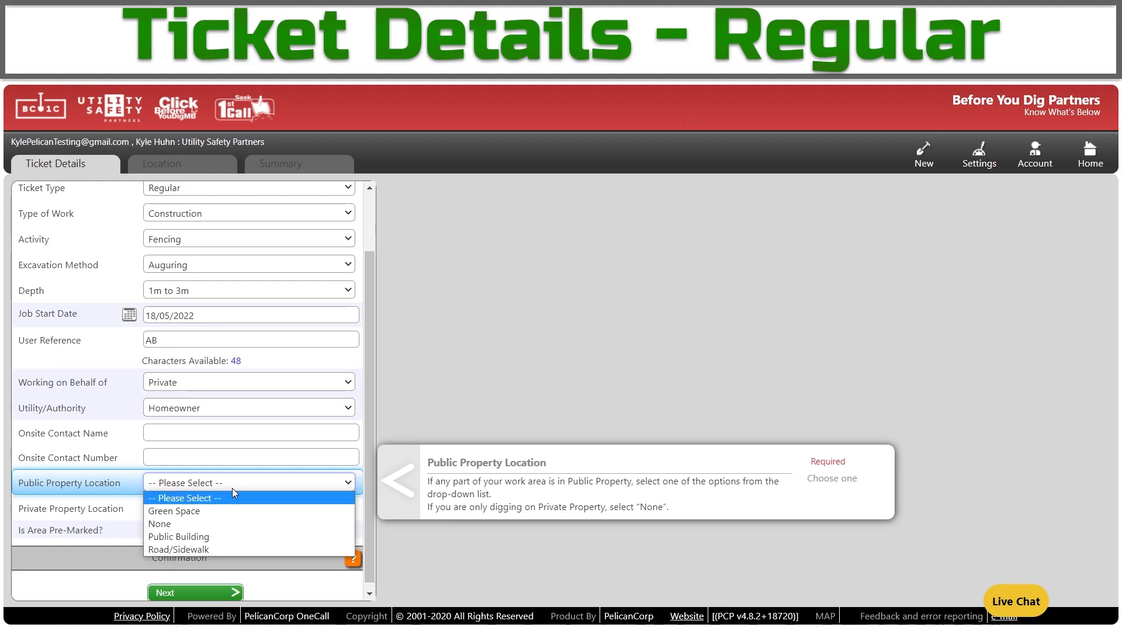
{"action": "left_click", "coordinate": [203, 502]}
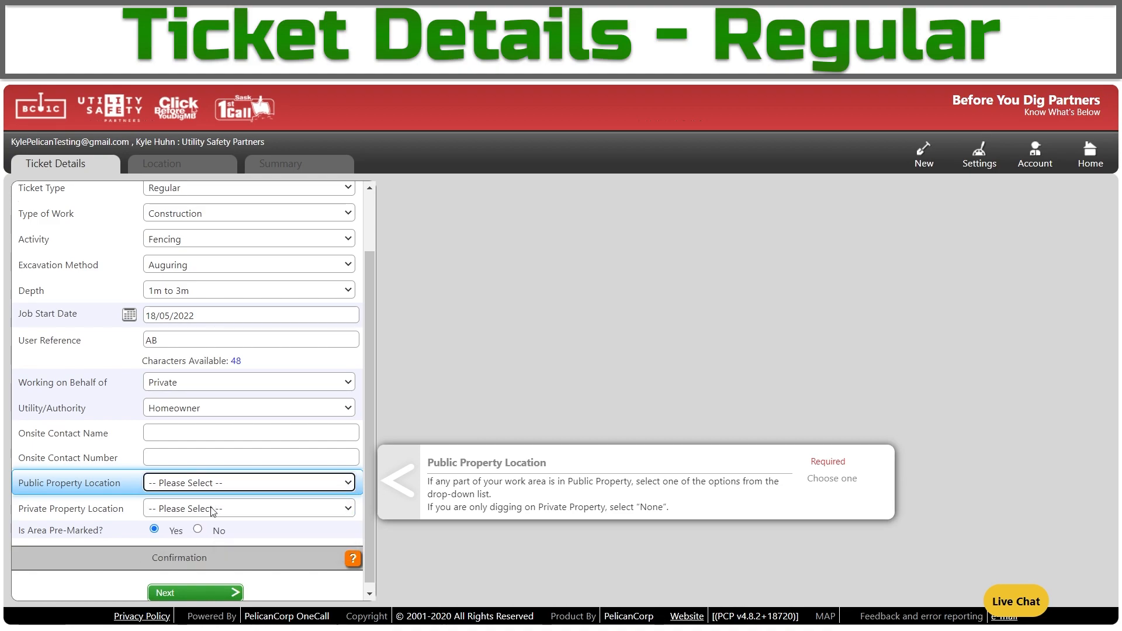
{"action": "left_click", "coordinate": [211, 508]}
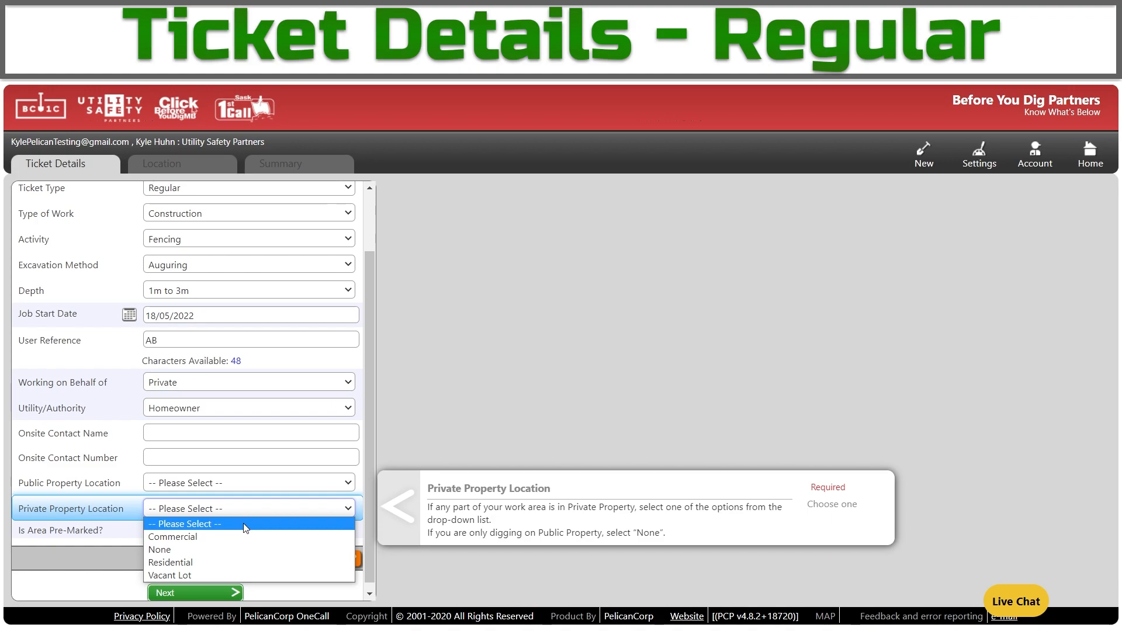
{"action": "left_click", "coordinate": [220, 562]}
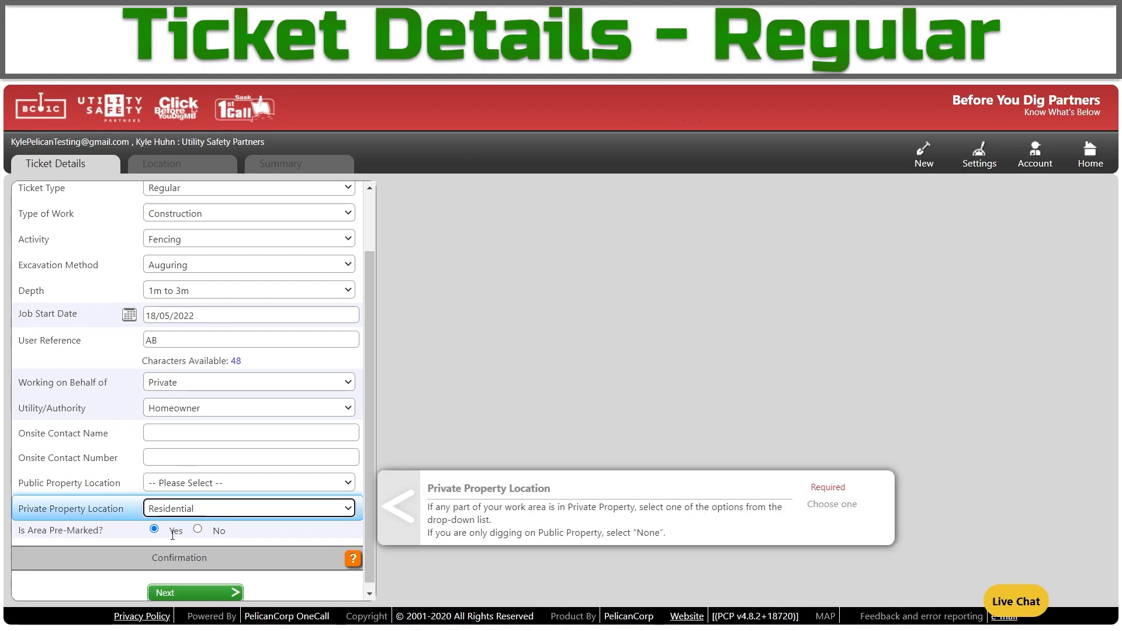
Mark the work area as not pre-marked and continue to the Location step.
{"action": "left_click", "coordinate": [253, 527]}
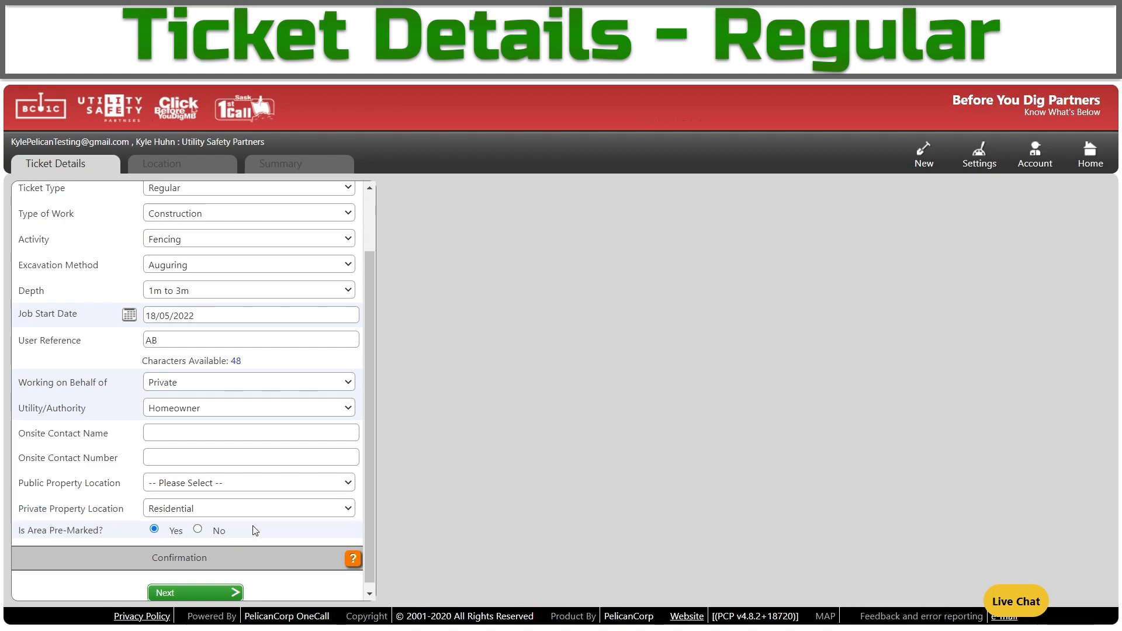
{"action": "left_click", "coordinate": [198, 530]}
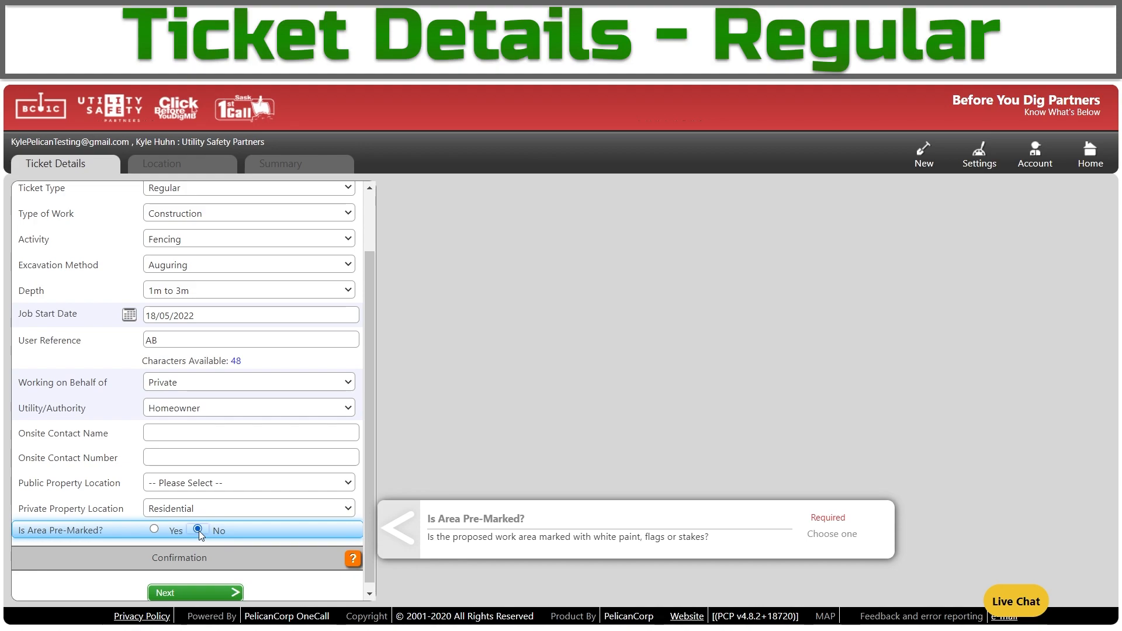
{"action": "scroll", "coordinate": [199, 534], "scroll_direction": "down", "scroll_amount": 1}
{"action": "left_click", "coordinate": [227, 593]}
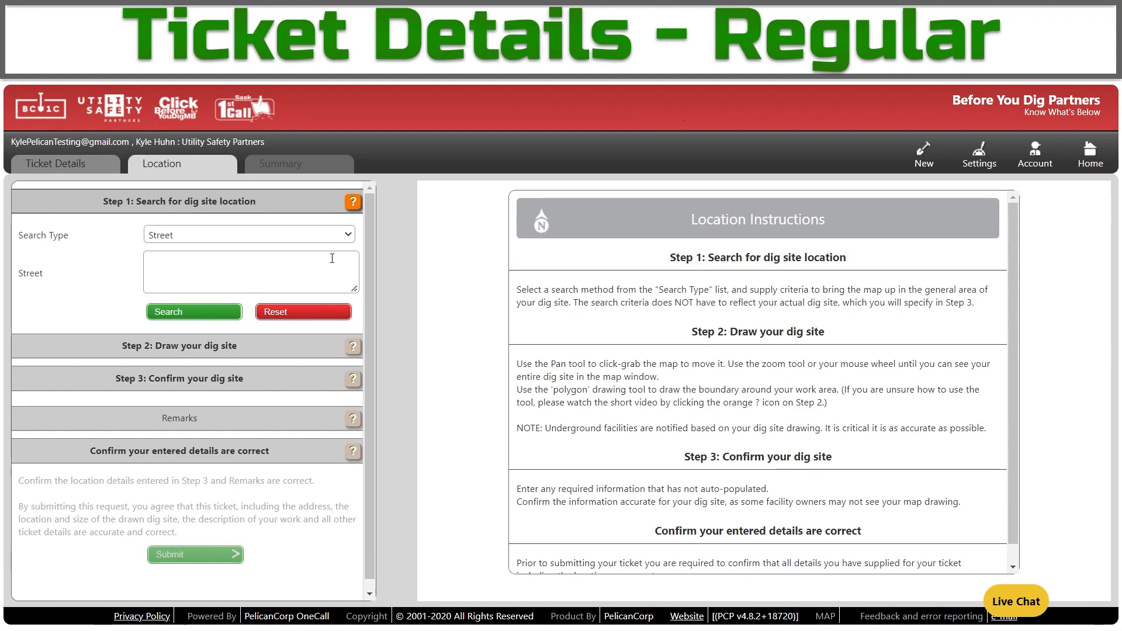
Try the Intersection search type and its street and town fields, then switch to LLD Grid.
{"action": "left_click", "coordinate": [213, 242]}
{"action": "left_click", "coordinate": [196, 257]}
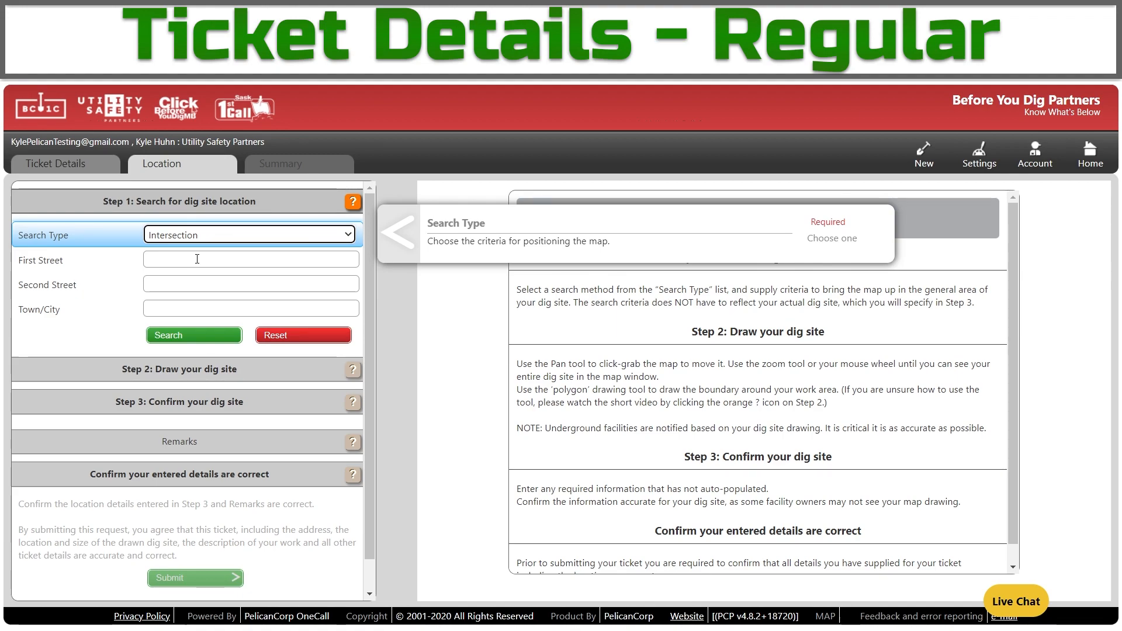
{"action": "left_click", "coordinate": [196, 259]}
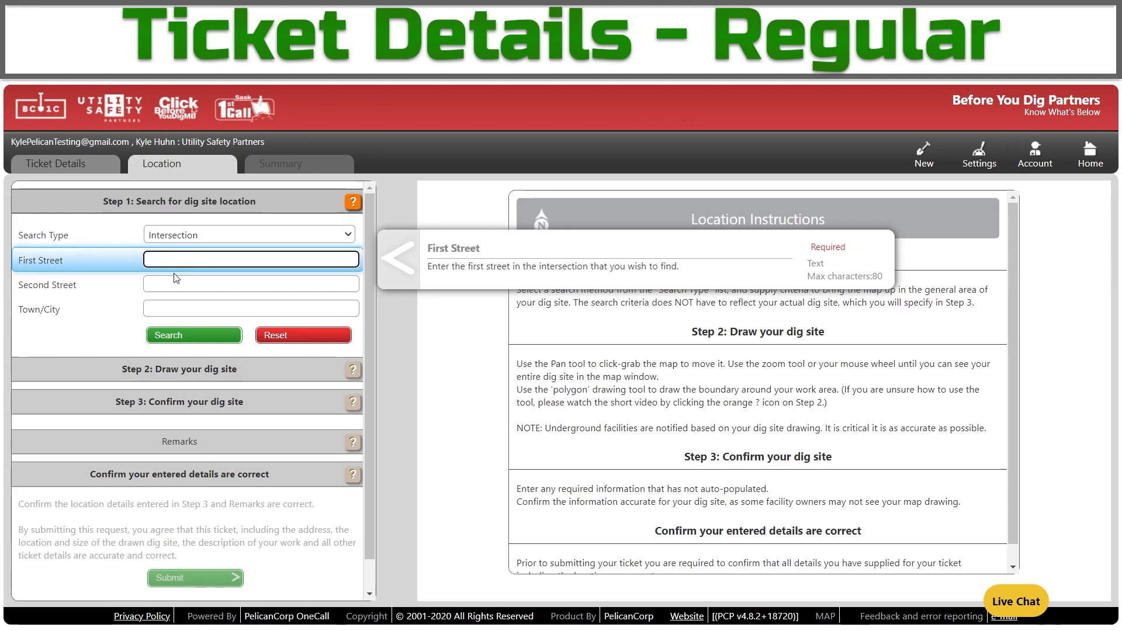
{"action": "left_click", "coordinate": [179, 283]}
{"action": "left_click", "coordinate": [171, 310]}
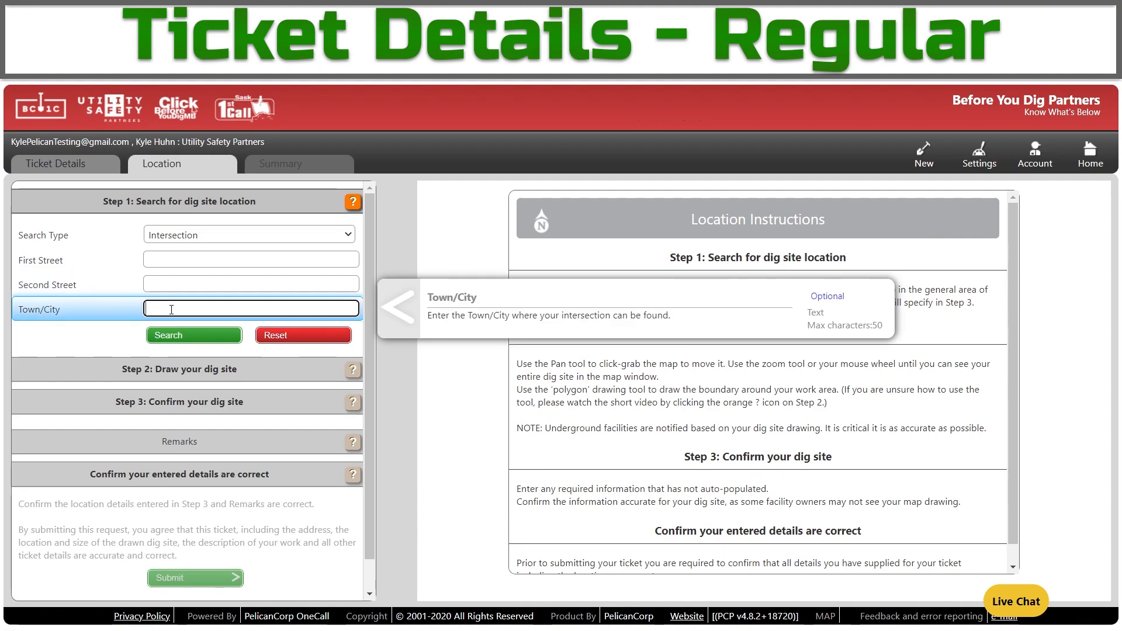
{"action": "left_click", "coordinate": [225, 235]}
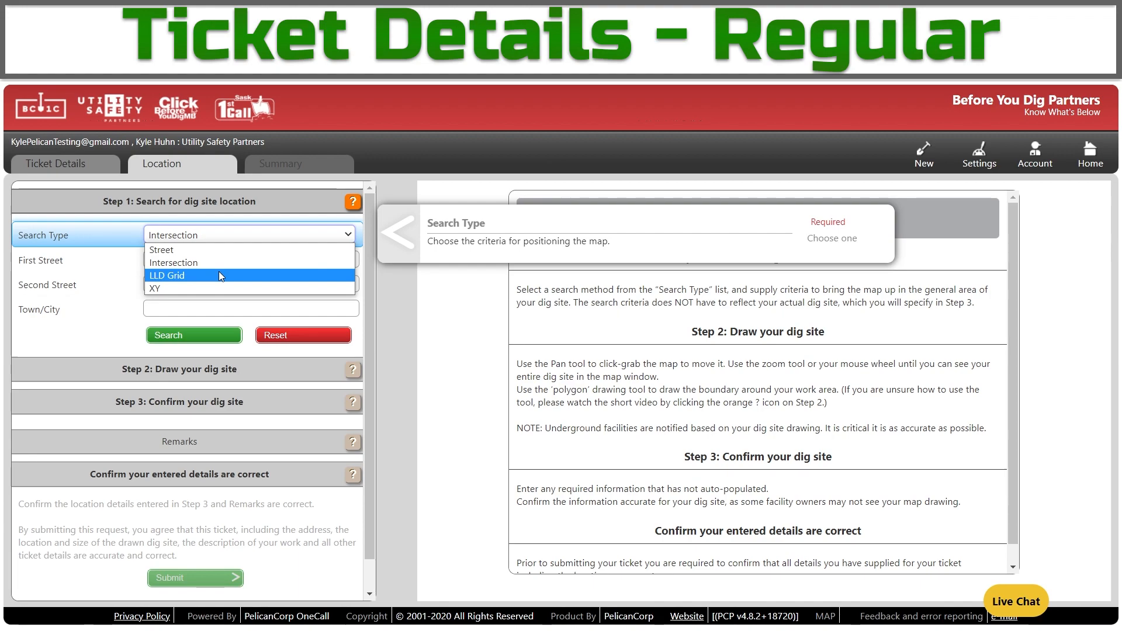
{"action": "left_click", "coordinate": [219, 276]}
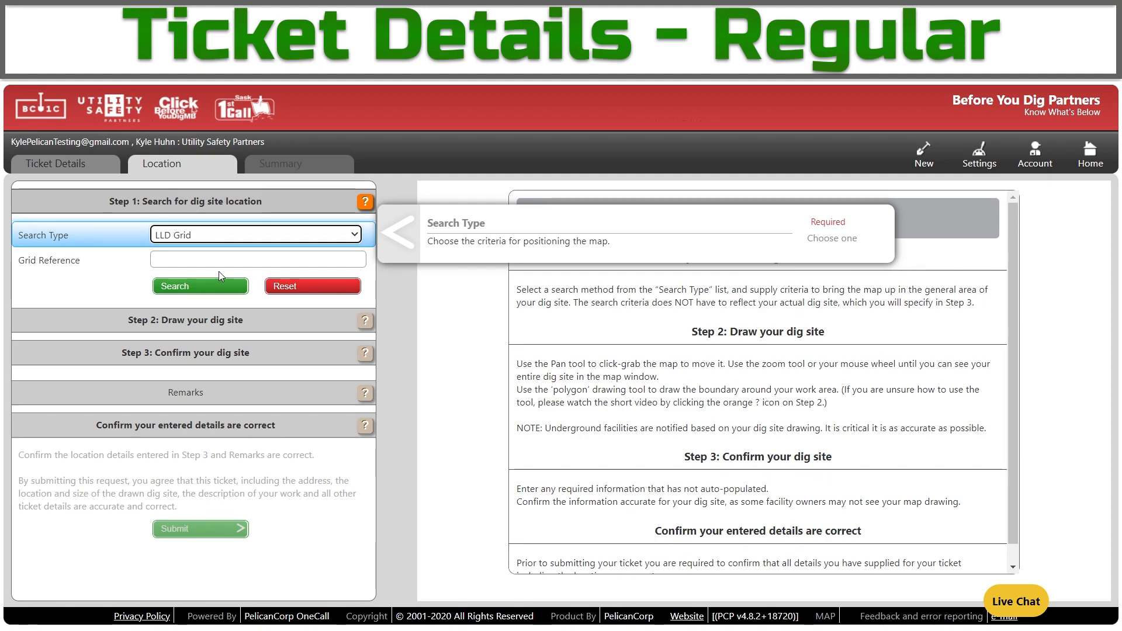
Try XY search with Longitude / Latitude (WGS 84) projection, then return Search Type to Street.
{"action": "left_click", "coordinate": [228, 239]}
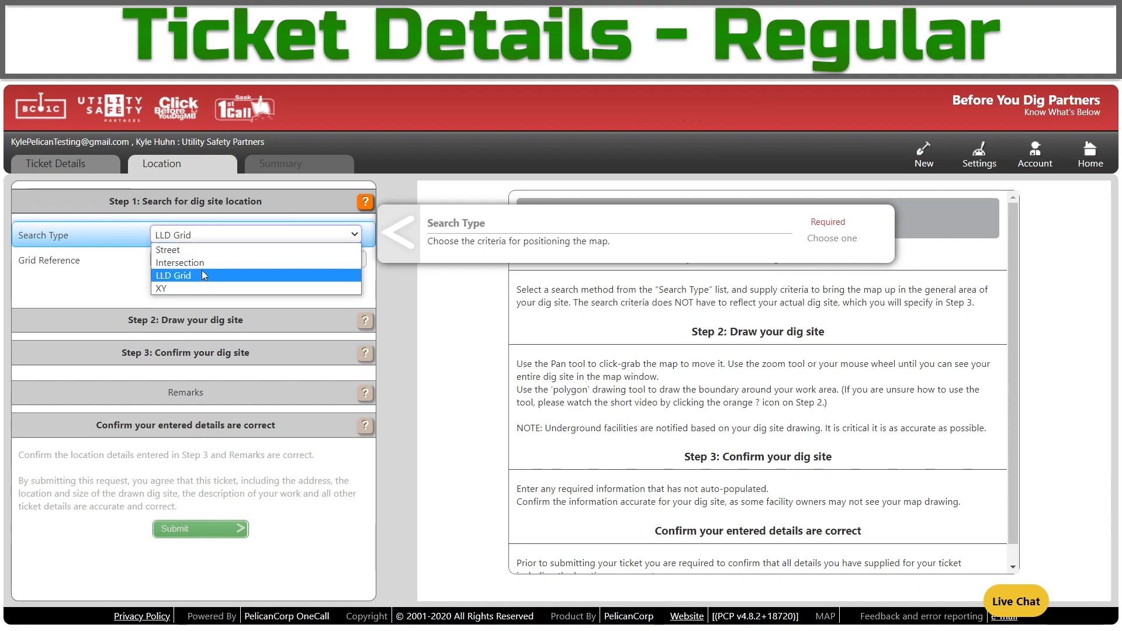
{"action": "left_click", "coordinate": [184, 285]}
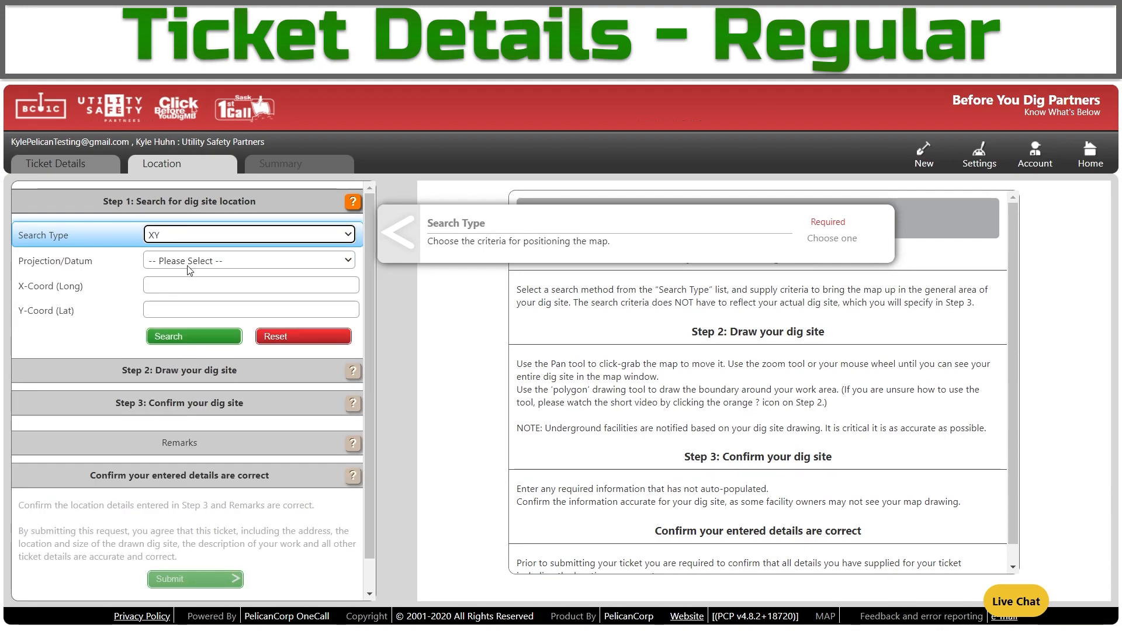
{"action": "left_click", "coordinate": [188, 267]}
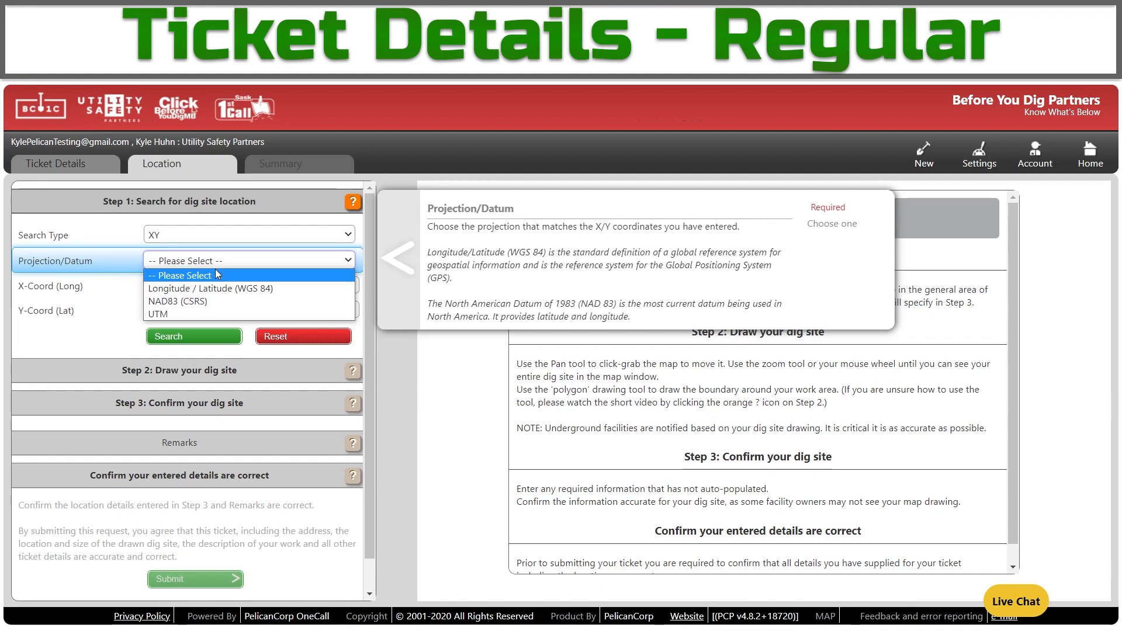
{"action": "left_click", "coordinate": [217, 288]}
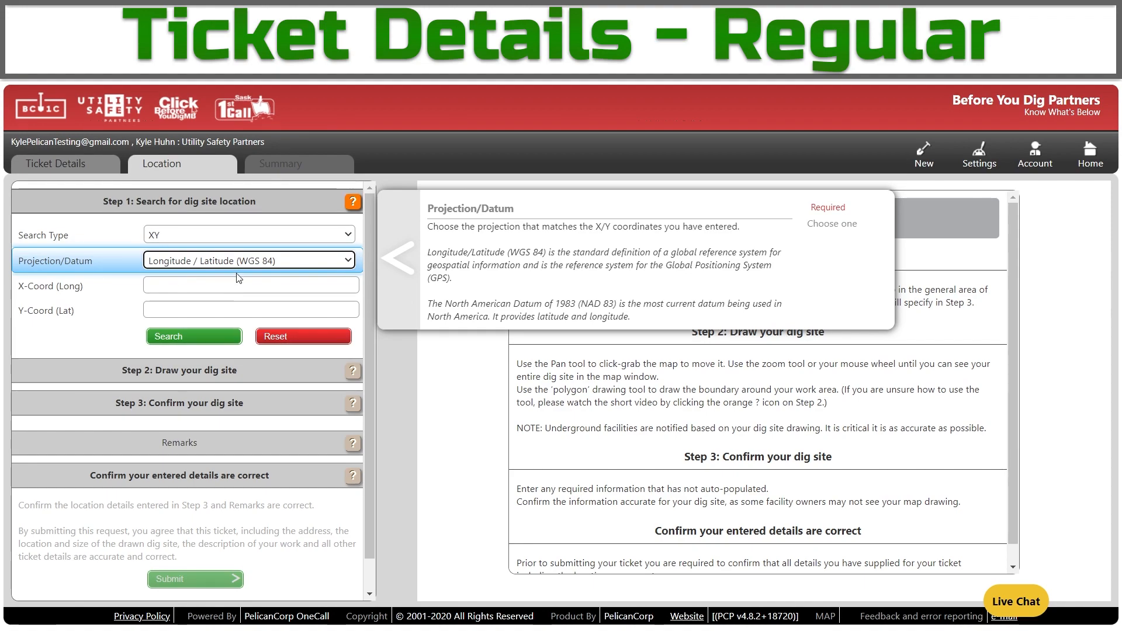
{"action": "left_click", "coordinate": [264, 236]}
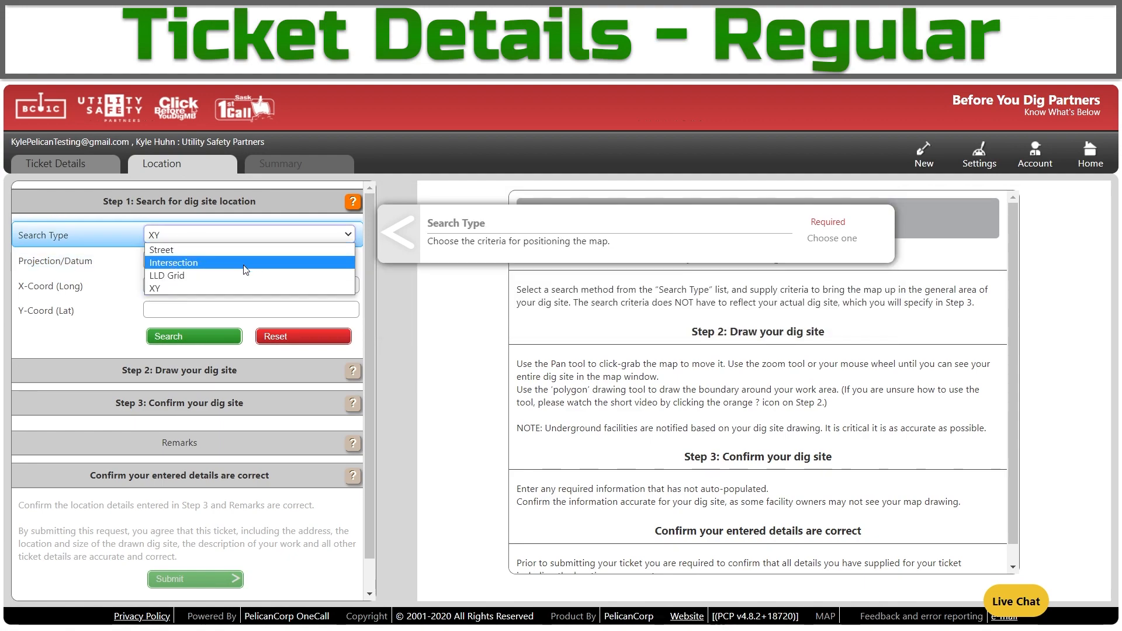
{"action": "left_click", "coordinate": [246, 250]}
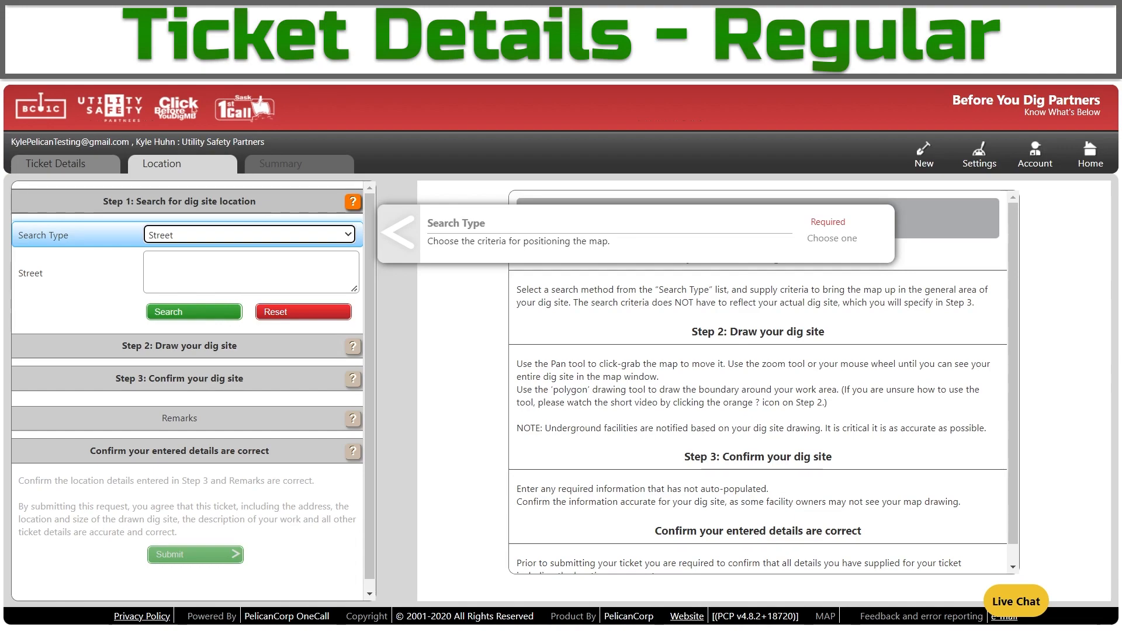
{"action": "left_click", "coordinate": [234, 268]}
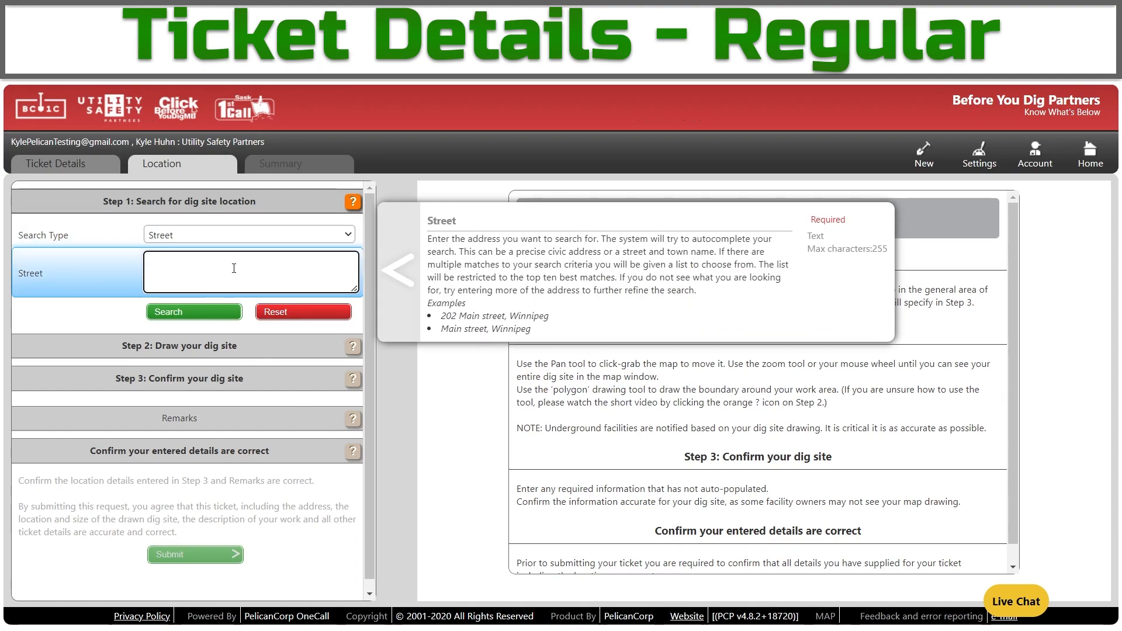
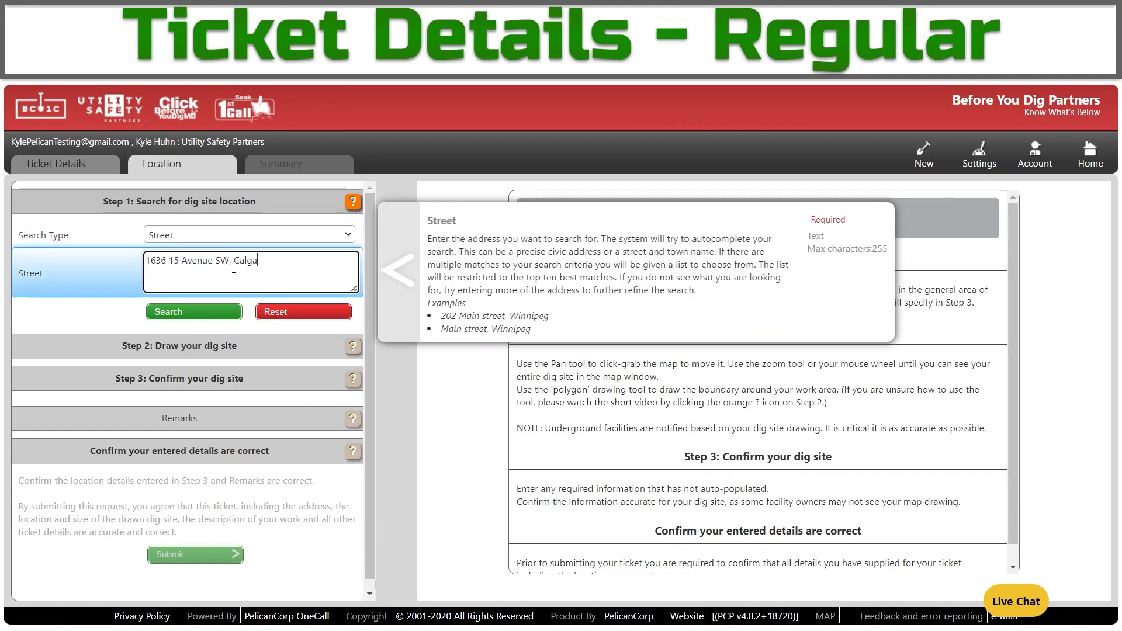
{"action": "left_click", "coordinate": [68, 324]}
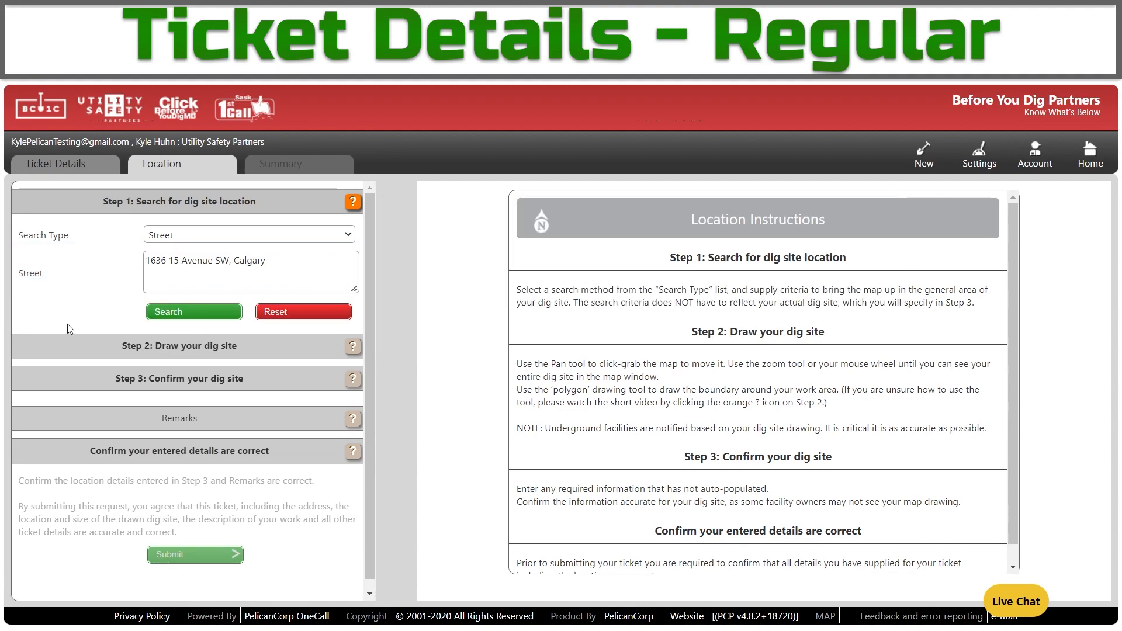
{"action": "left_click", "coordinate": [168, 320]}
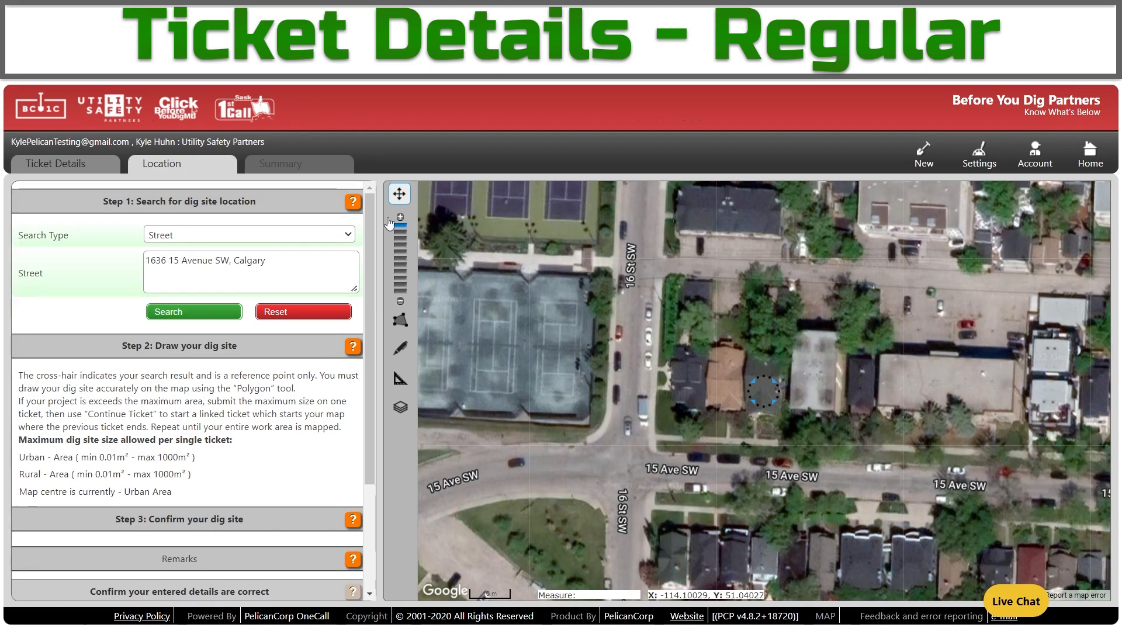
Pan the map around 14 and 15 Ave SW until 16 St SW and the cross-hair are visible.
{"action": "left_click_drag", "start_coordinate": [747, 263], "coordinate": [543, 394]}
{"action": "left_click_drag", "start_coordinate": [690, 241], "coordinate": [863, 555]}
{"action": "left_click_drag", "start_coordinate": [502, 473], "coordinate": [779, 522]}
{"action": "left_click_drag", "start_coordinate": [426, 551], "coordinate": [909, 438]}
{"action": "left_click_drag", "start_coordinate": [754, 536], "coordinate": [729, 385]}
{"action": "left_click_drag", "start_coordinate": [891, 499], "coordinate": [724, 378]}
{"action": "left_click_drag", "start_coordinate": [941, 512], "coordinate": [968, 465]}
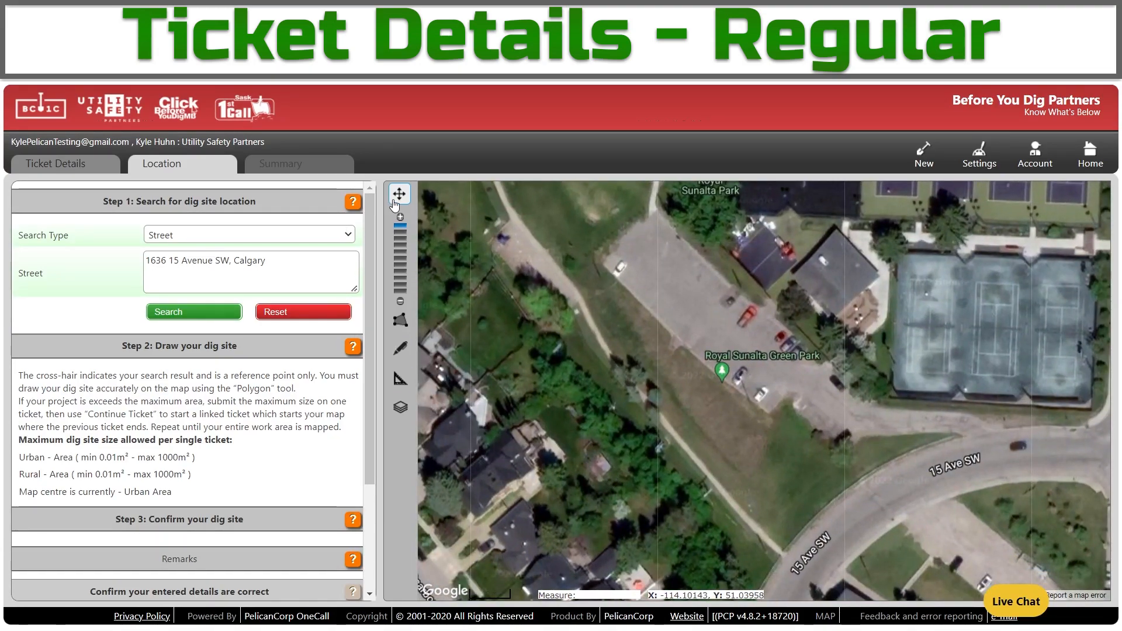
{"action": "left_click_drag", "start_coordinate": [935, 399], "coordinate": [497, 383]}
{"action": "left_click_drag", "start_coordinate": [893, 406], "coordinate": [769, 403]}
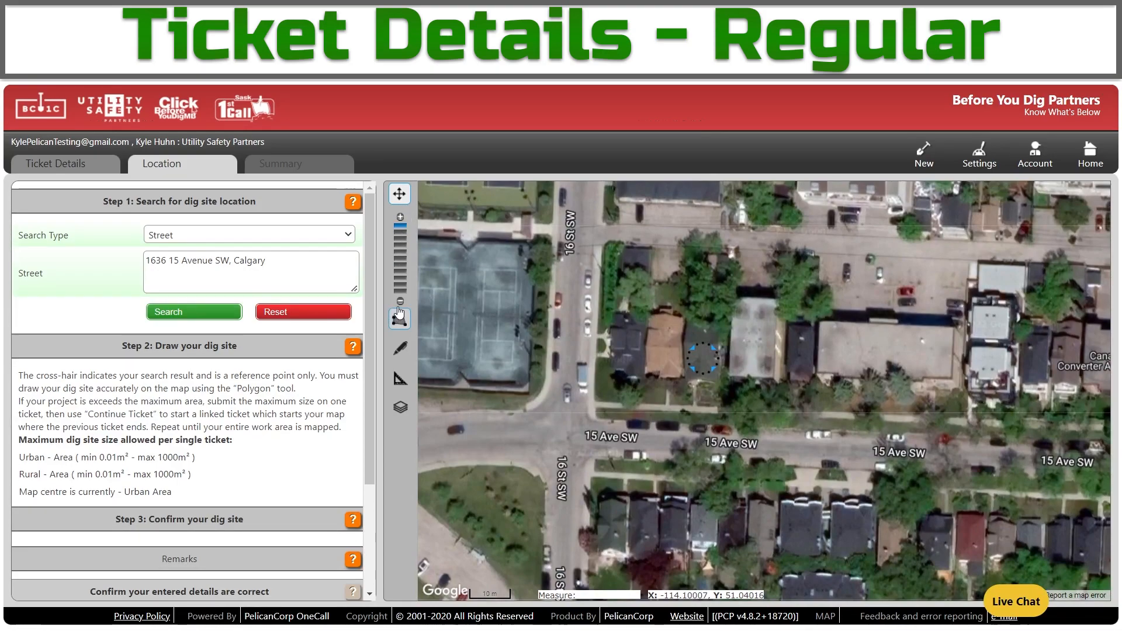
Zoom out four levels and back in, centre on the marker, then check Calgary region and street level.
{"action": "left_click", "coordinate": [400, 302]}
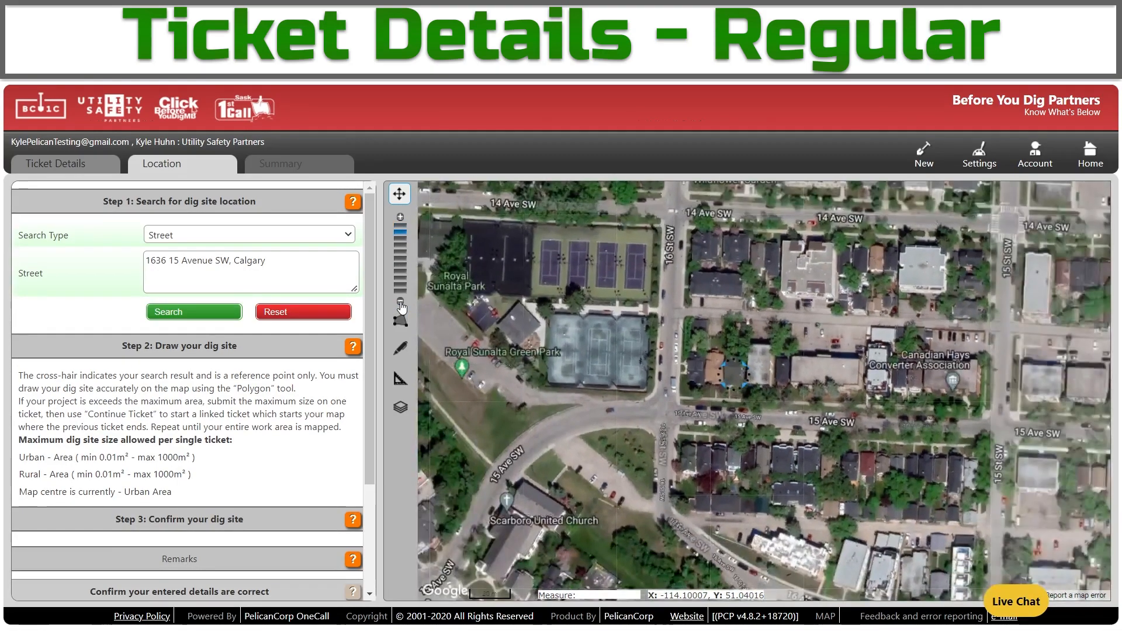
{"action": "left_click", "coordinate": [400, 302]}
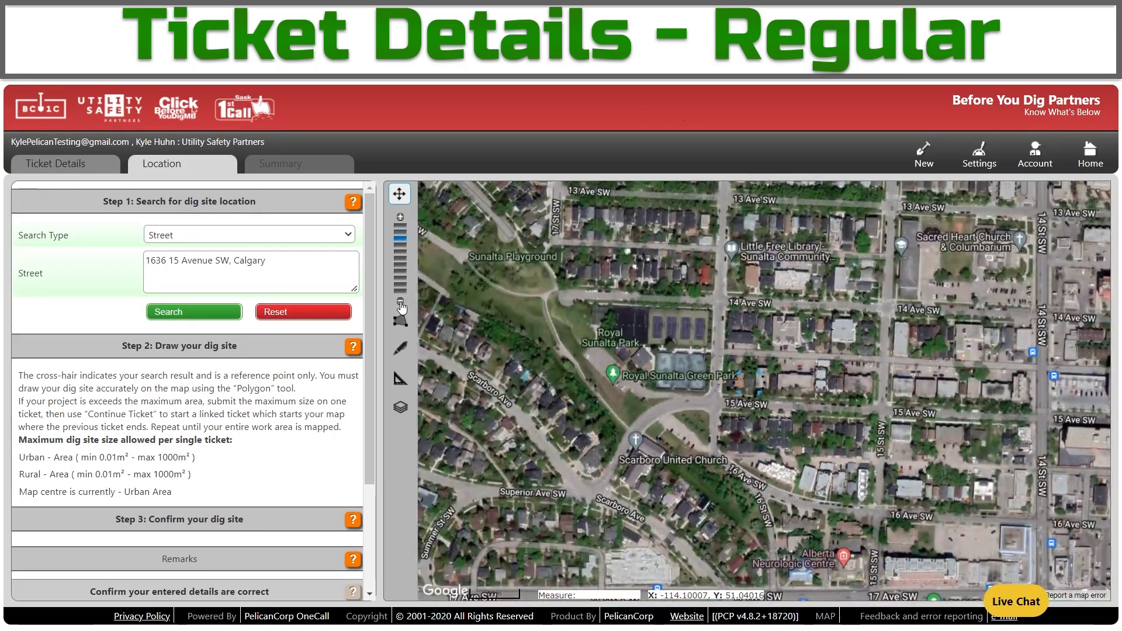
{"action": "left_click", "coordinate": [400, 302]}
{"action": "left_click", "coordinate": [400, 302]}
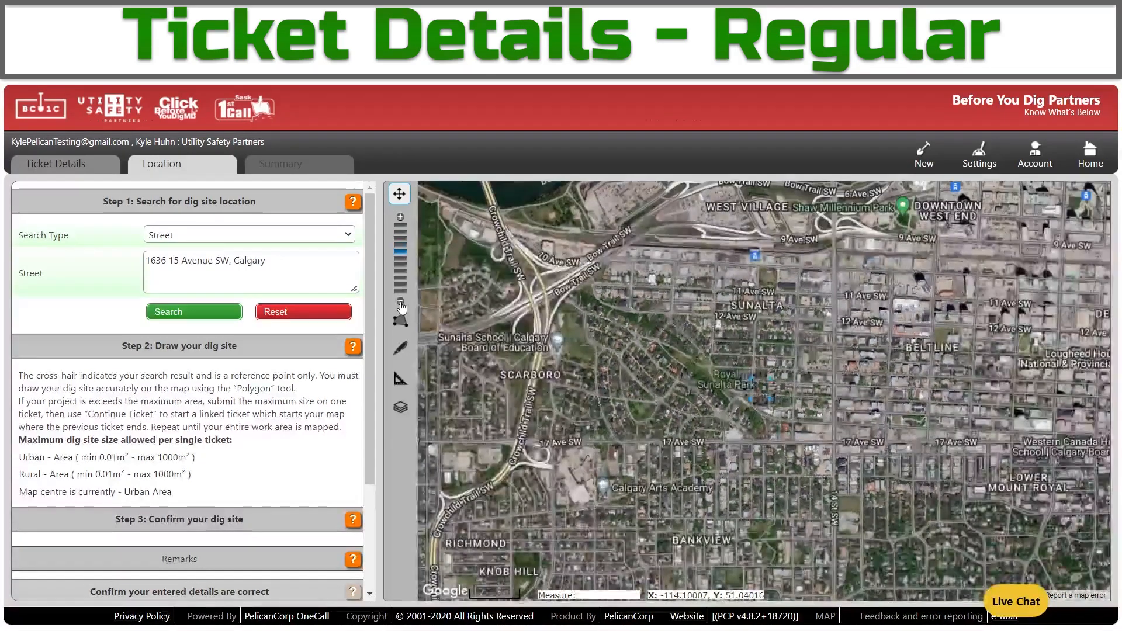
{"action": "left_click", "coordinate": [401, 217]}
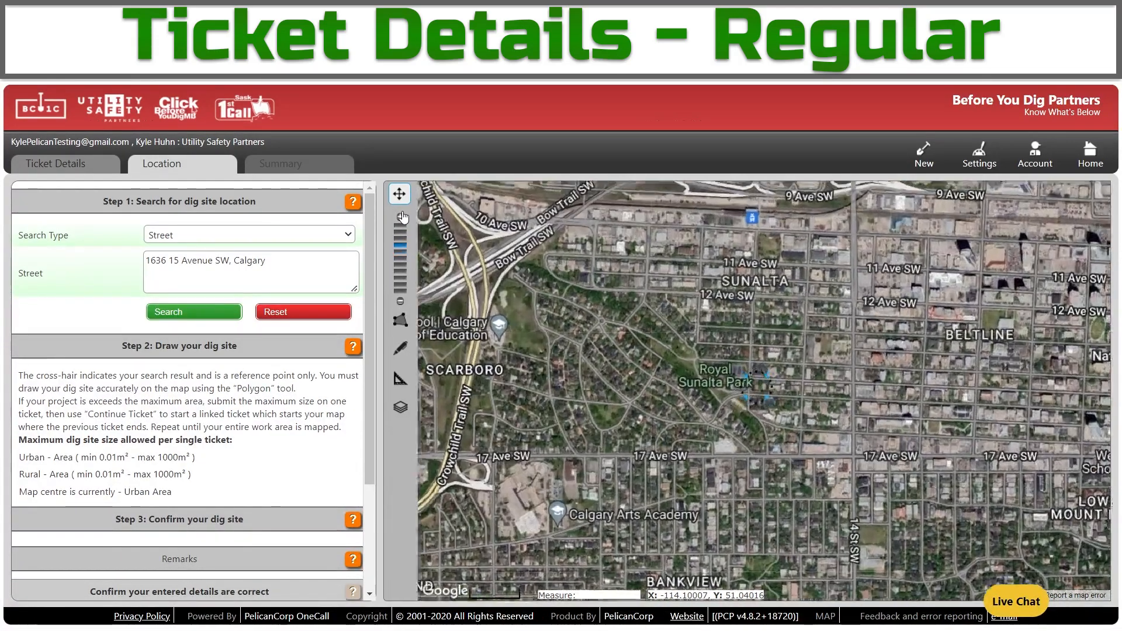
{"action": "left_click", "coordinate": [400, 217]}
{"action": "left_click", "coordinate": [401, 217]}
{"action": "left_click", "coordinate": [401, 217]}
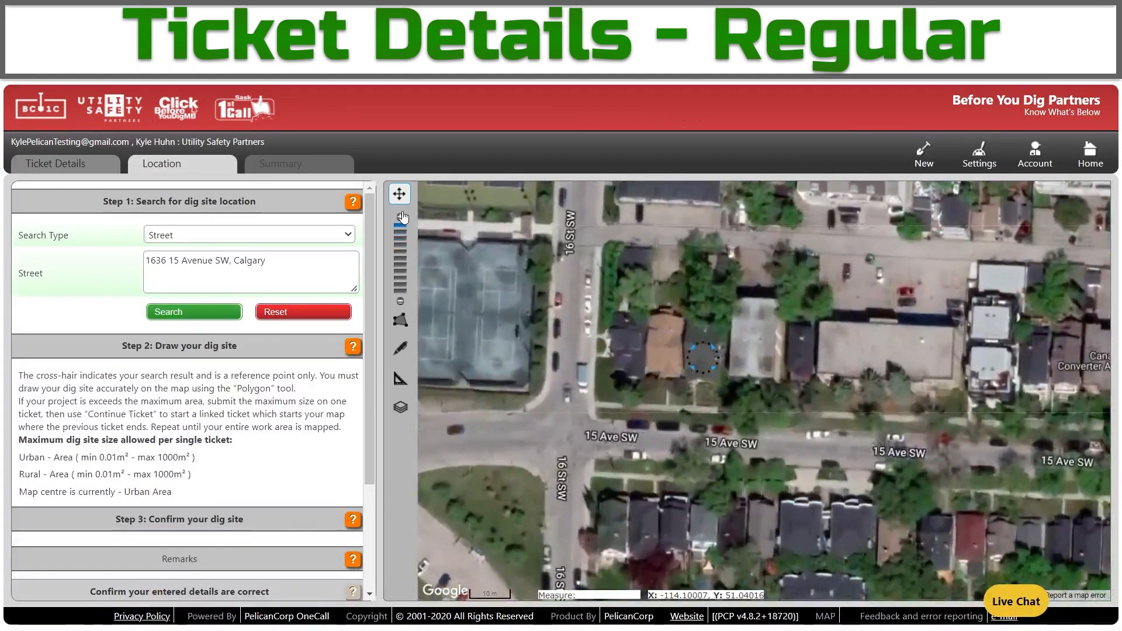
{"action": "left_click_drag", "start_coordinate": [734, 185], "coordinate": [754, 206]}
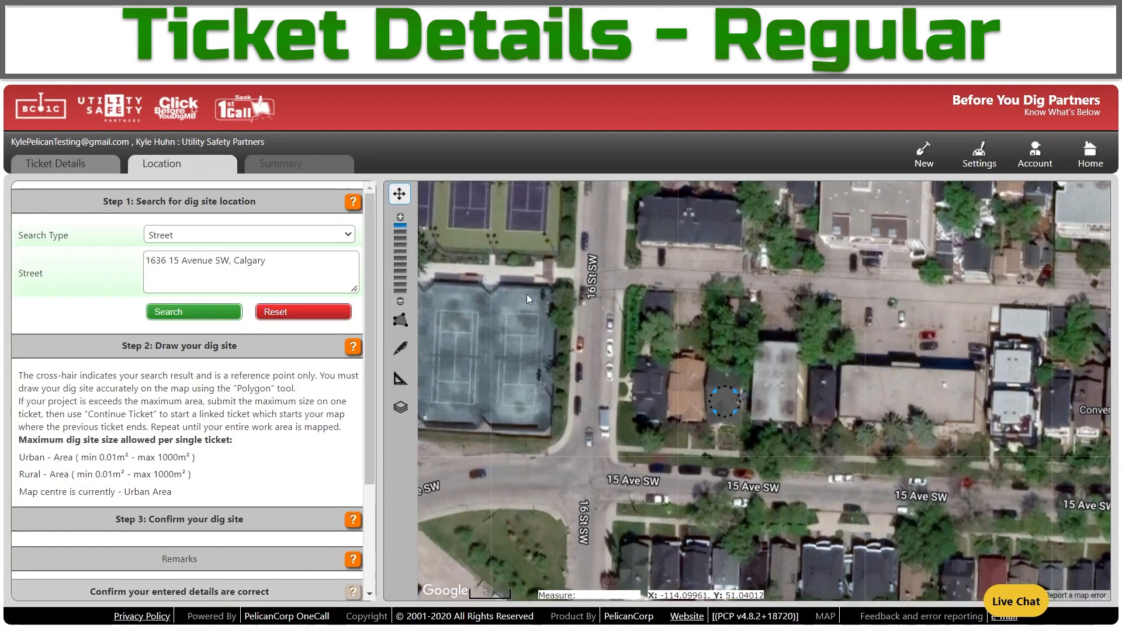
{"action": "left_click", "coordinate": [401, 297]}
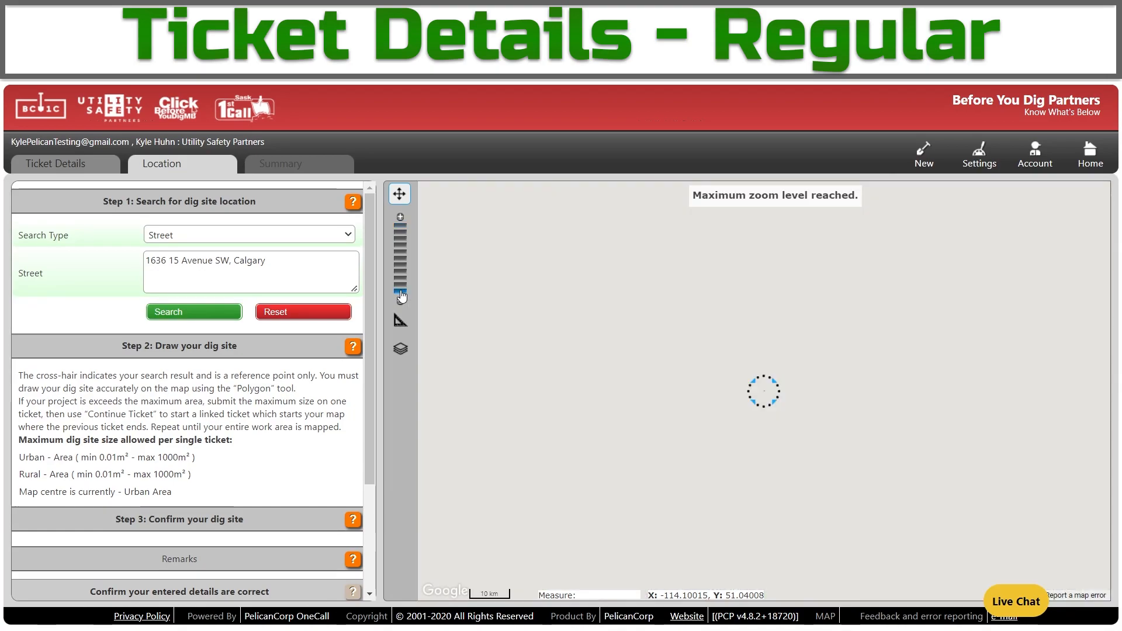
{"action": "left_click", "coordinate": [405, 228]}
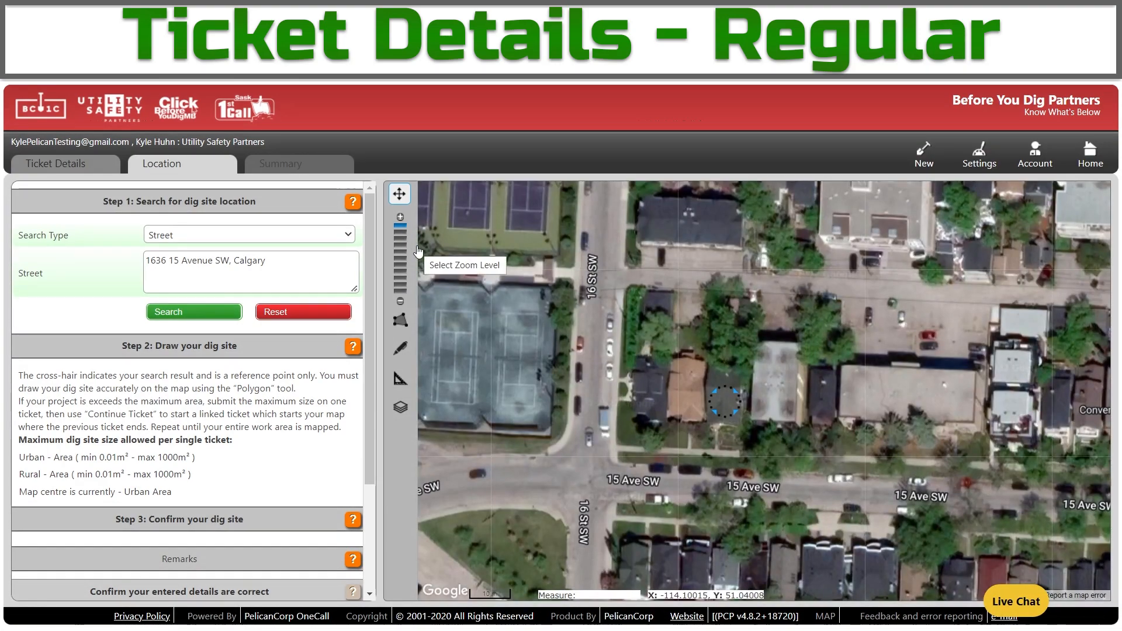
Draw a 296.138 m² dig-site polygon on the lot north of the cross-hair.
{"action": "left_click", "coordinate": [403, 319]}
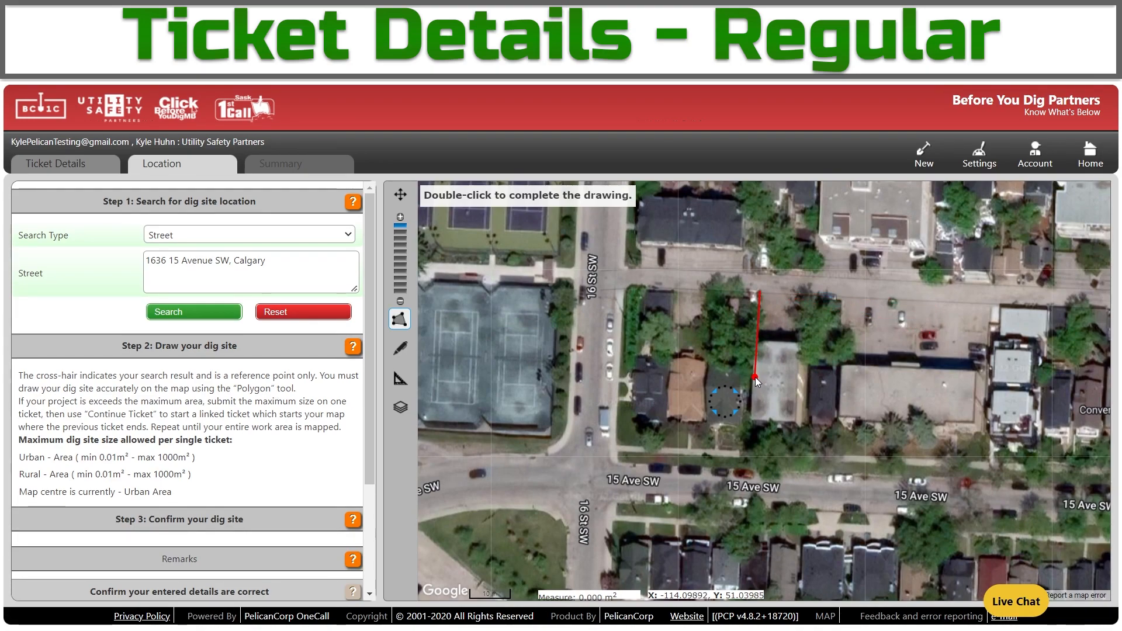
{"action": "left_click", "coordinate": [704, 375]}
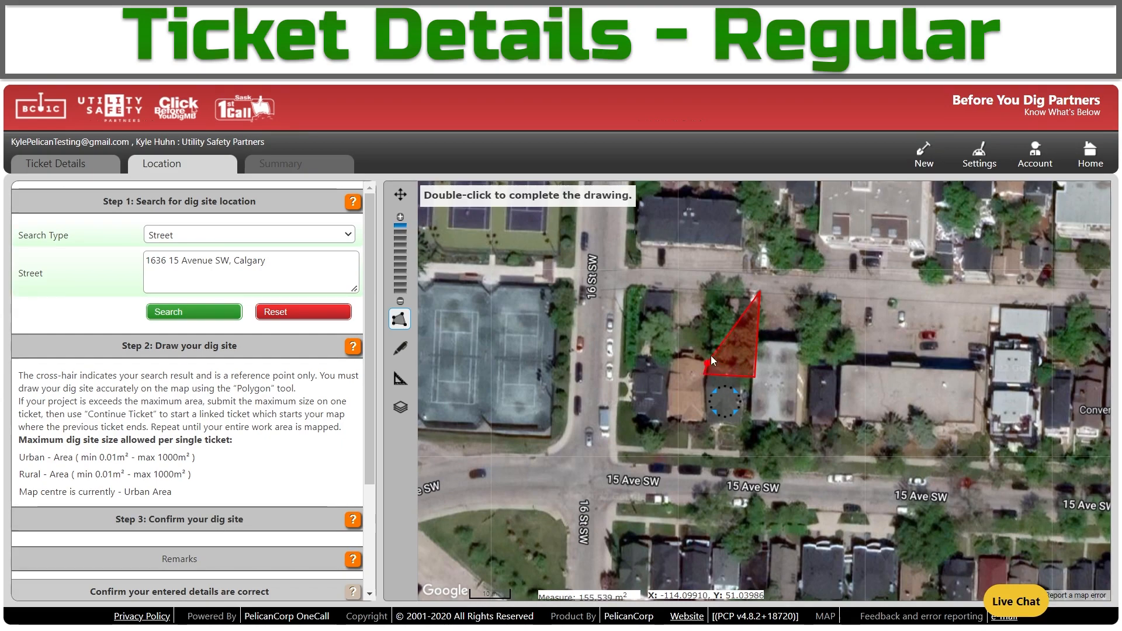
{"action": "double_click", "coordinate": [706, 291]}
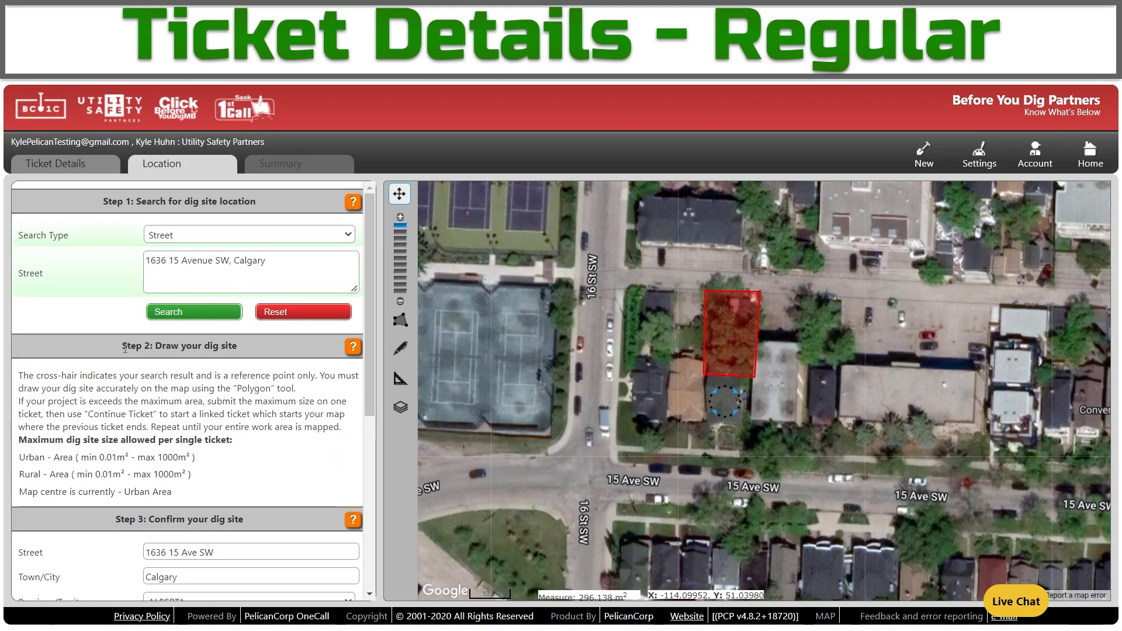
Highlight the Urban and Rural area limits, including the max 1000 m² urban limit.
{"action": "left_click_drag", "start_coordinate": [203, 478], "coordinate": [19, 465]}
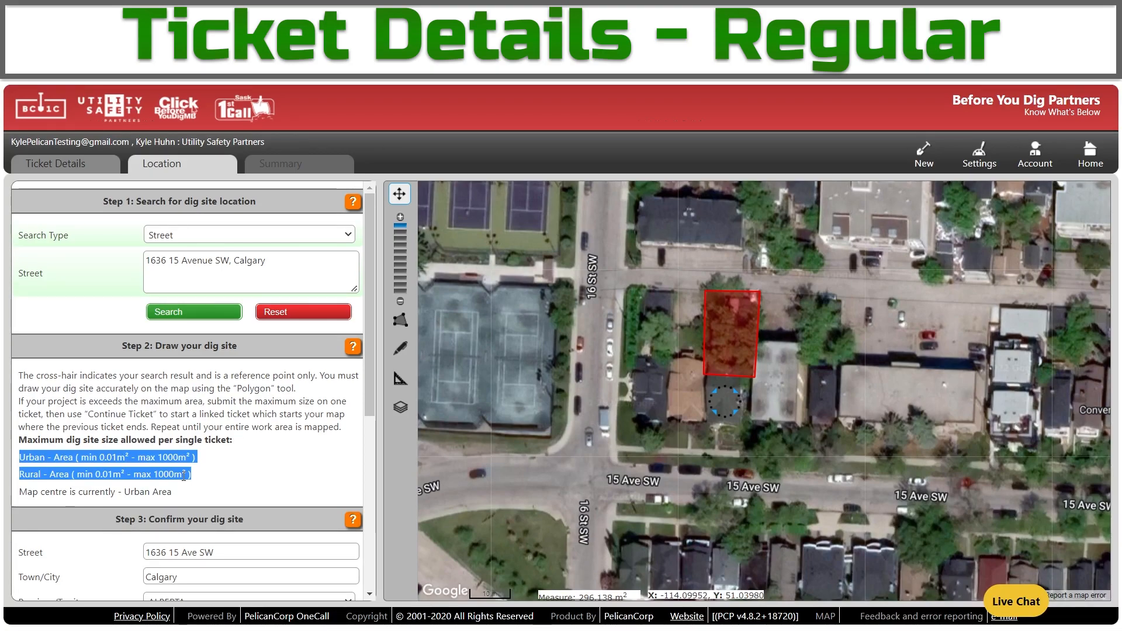
{"action": "left_click_drag", "start_coordinate": [197, 457], "coordinate": [146, 461]}
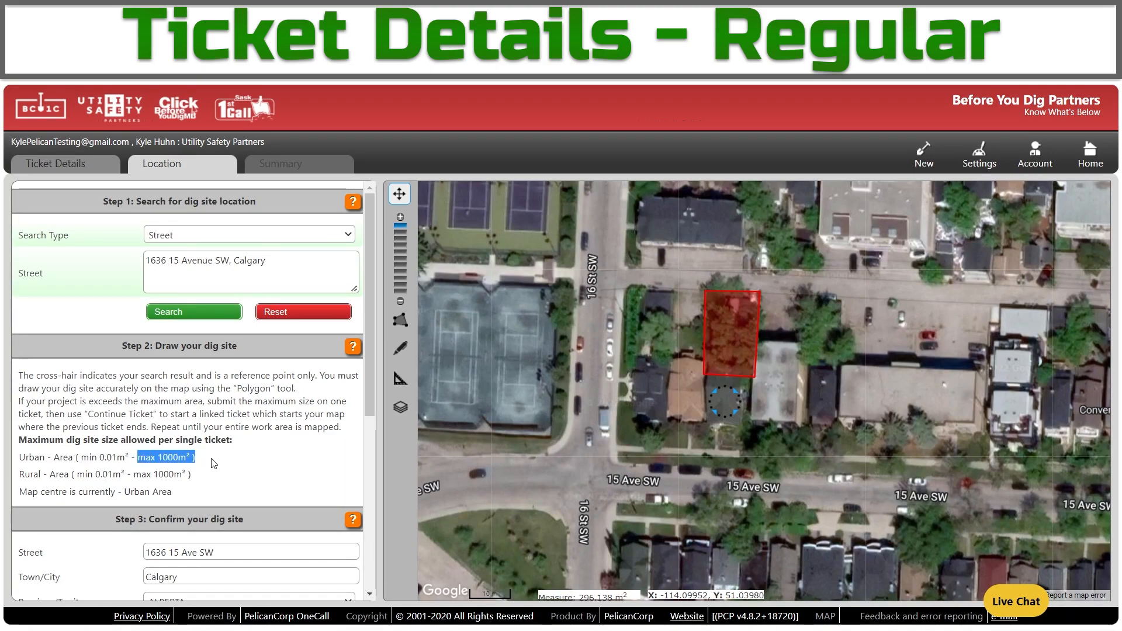
{"action": "left_click", "coordinate": [213, 464]}
{"action": "left_click", "coordinate": [400, 319]}
Redraw the dig-site polygon over the lot's north, southeast and southwest corners, measuring 293.789 m².
{"action": "left_click", "coordinate": [761, 292]}
{"action": "left_click", "coordinate": [755, 374]}
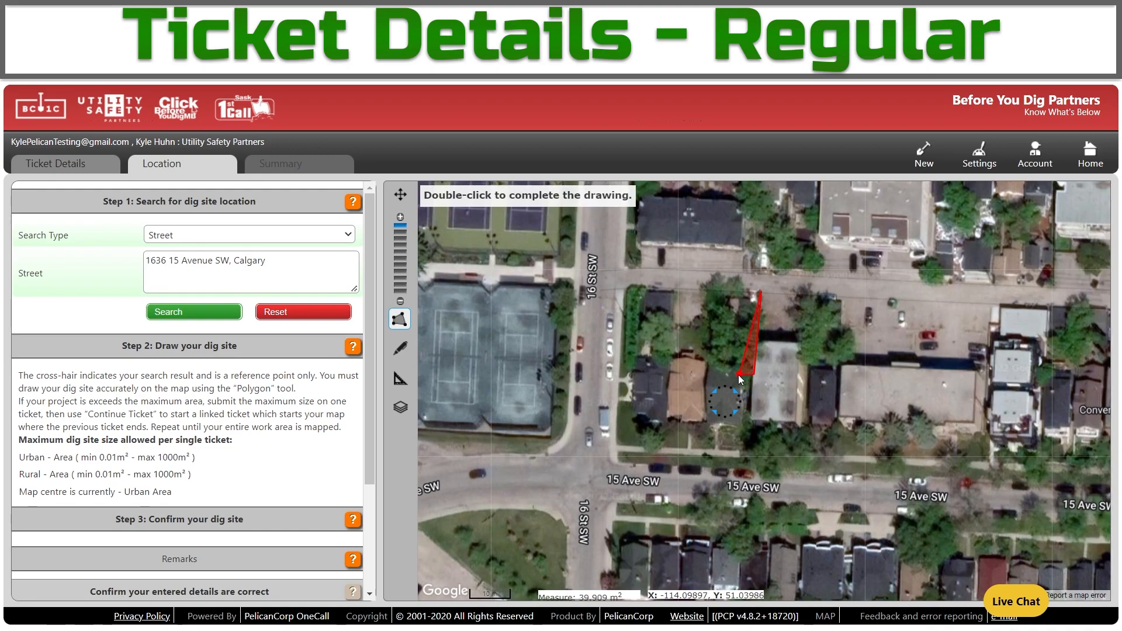
{"action": "left_click", "coordinate": [703, 372]}
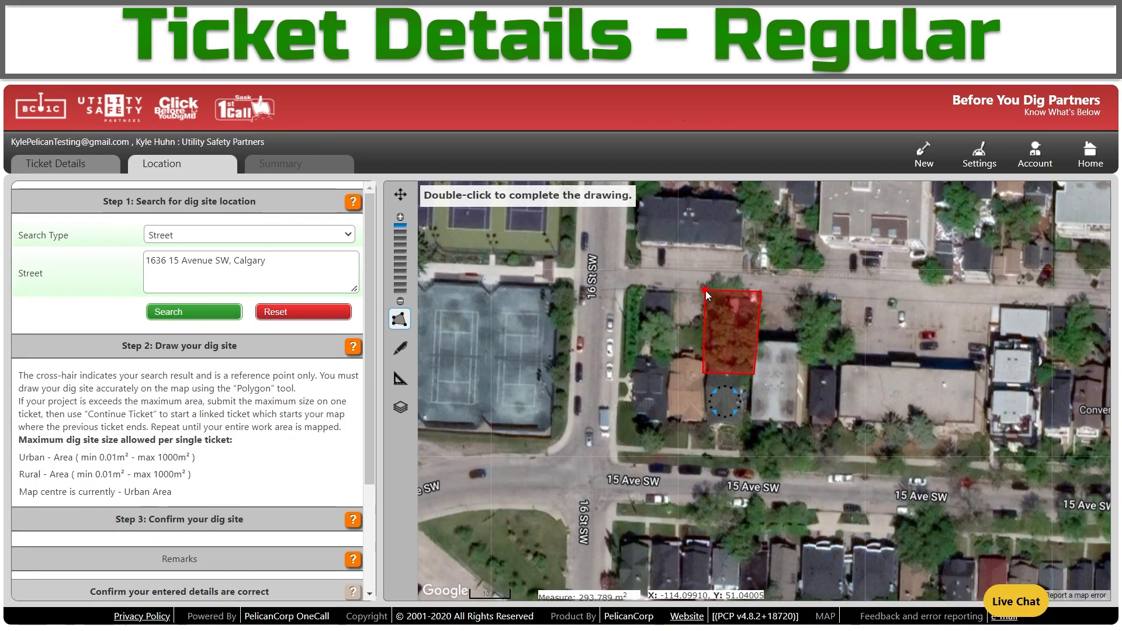
{"action": "double_click", "coordinate": [706, 290]}
{"action": "left_click", "coordinate": [392, 350]}
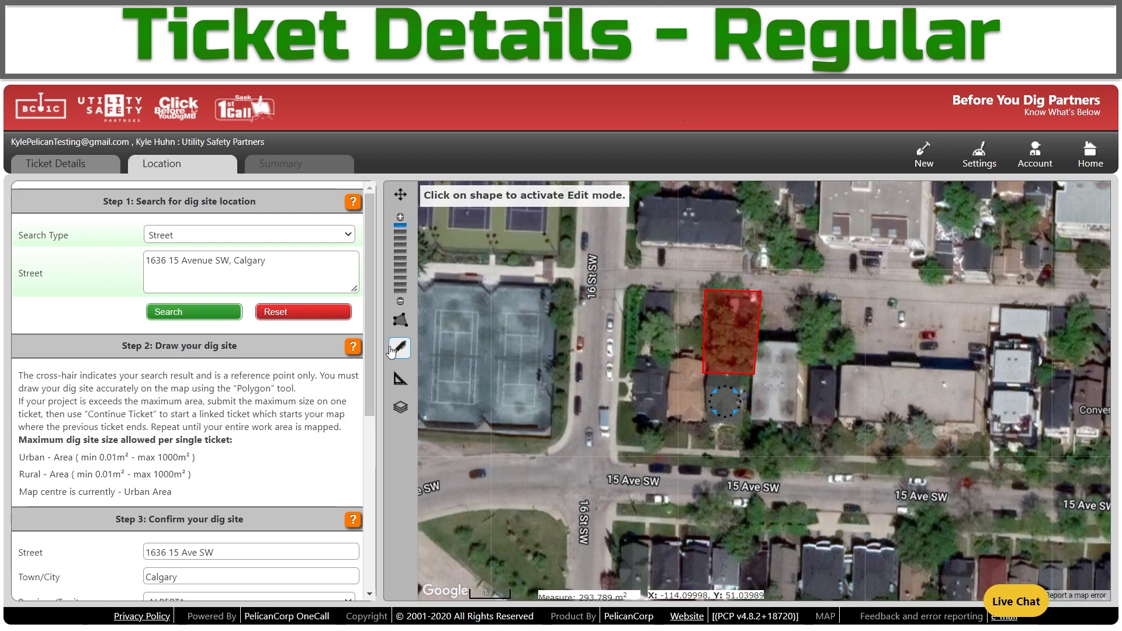
Drag the polygon's corners and edges into a narrow U down both lot sides toward 15 Ave SW.
{"action": "left_click", "coordinate": [730, 326]}
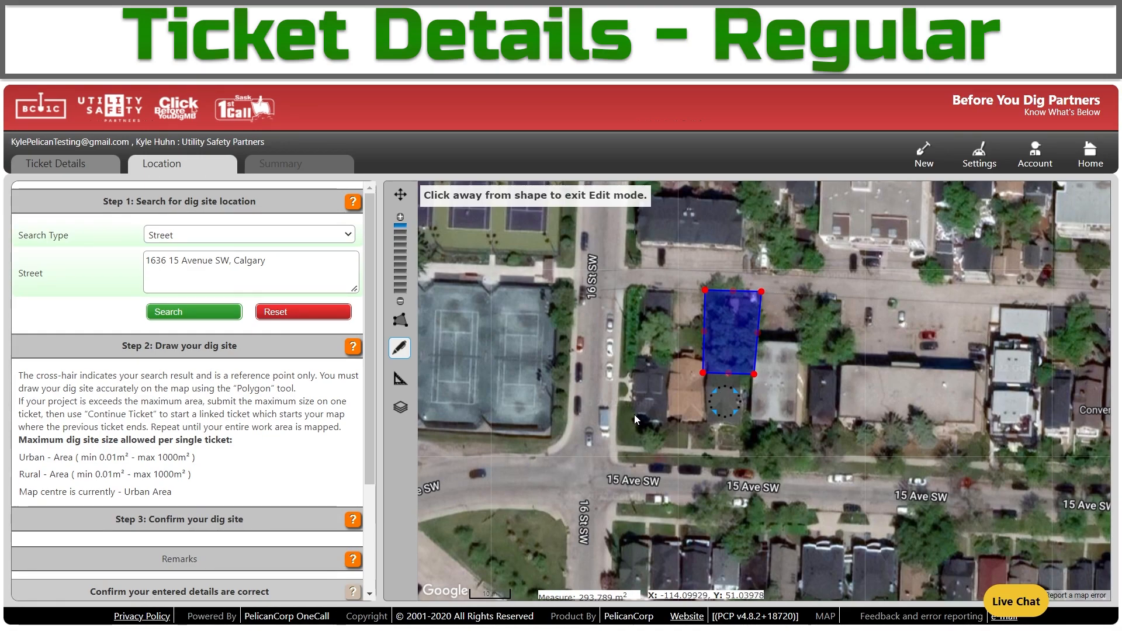
{"action": "left_click_drag", "start_coordinate": [755, 373], "coordinate": [956, 246]}
{"action": "left_click_drag", "start_coordinate": [792, 236], "coordinate": [753, 430]}
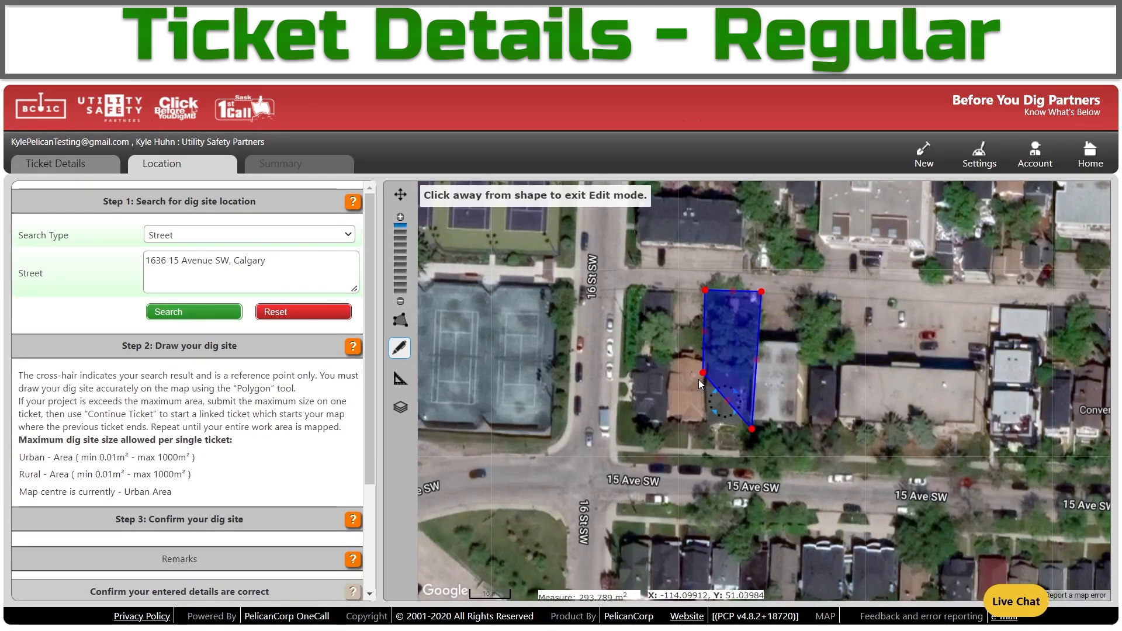
{"action": "left_click_drag", "start_coordinate": [703, 373], "coordinate": [702, 427]}
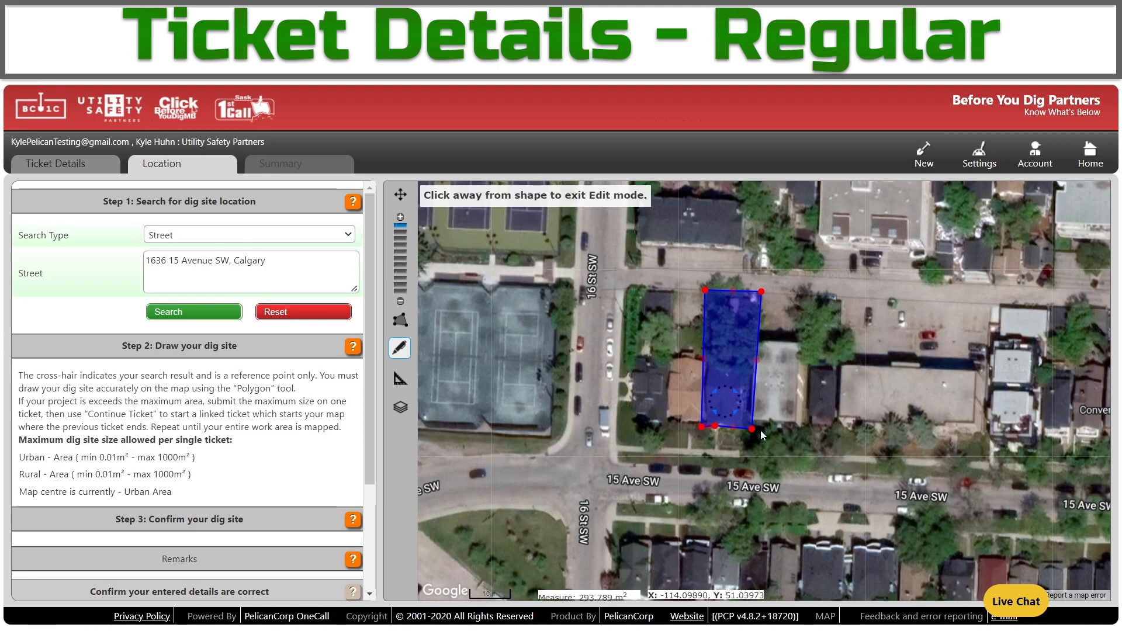
{"action": "left_click_drag", "start_coordinate": [717, 425], "coordinate": [717, 302]}
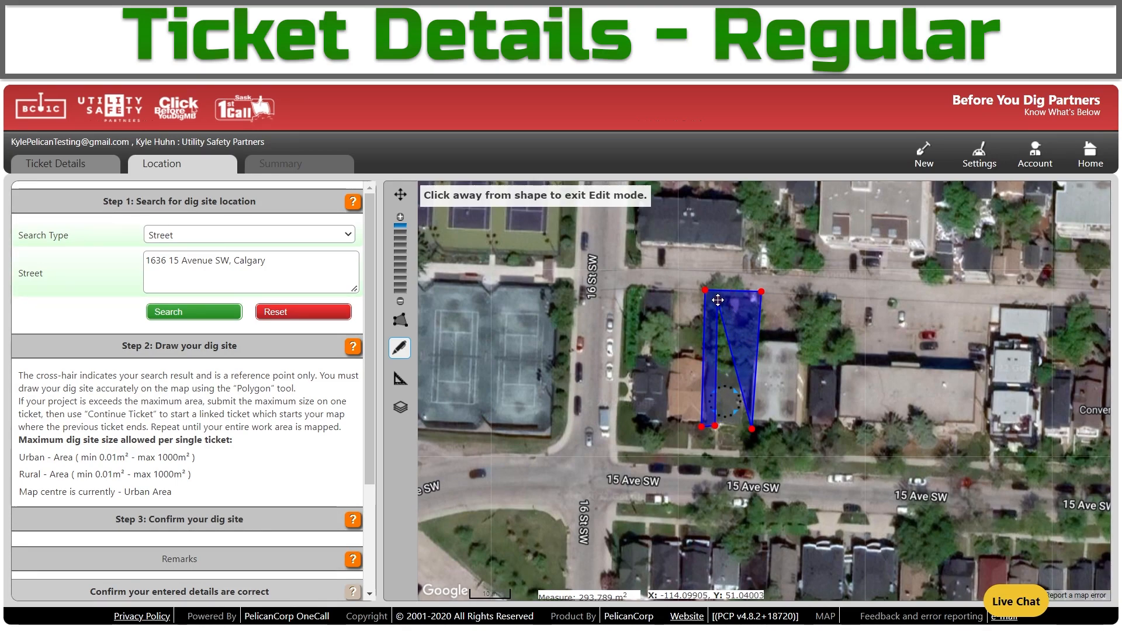
{"action": "left_click_drag", "start_coordinate": [735, 363], "coordinate": [746, 305]}
{"action": "left_click_drag", "start_coordinate": [750, 368], "coordinate": [740, 427]}
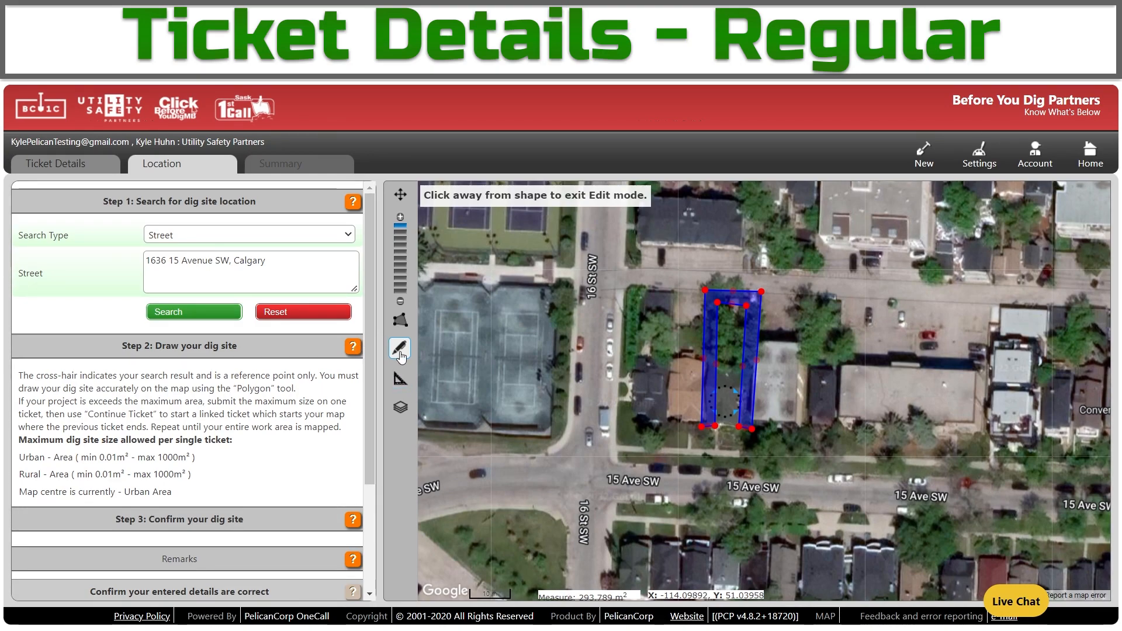
{"action": "left_click", "coordinate": [685, 424]}
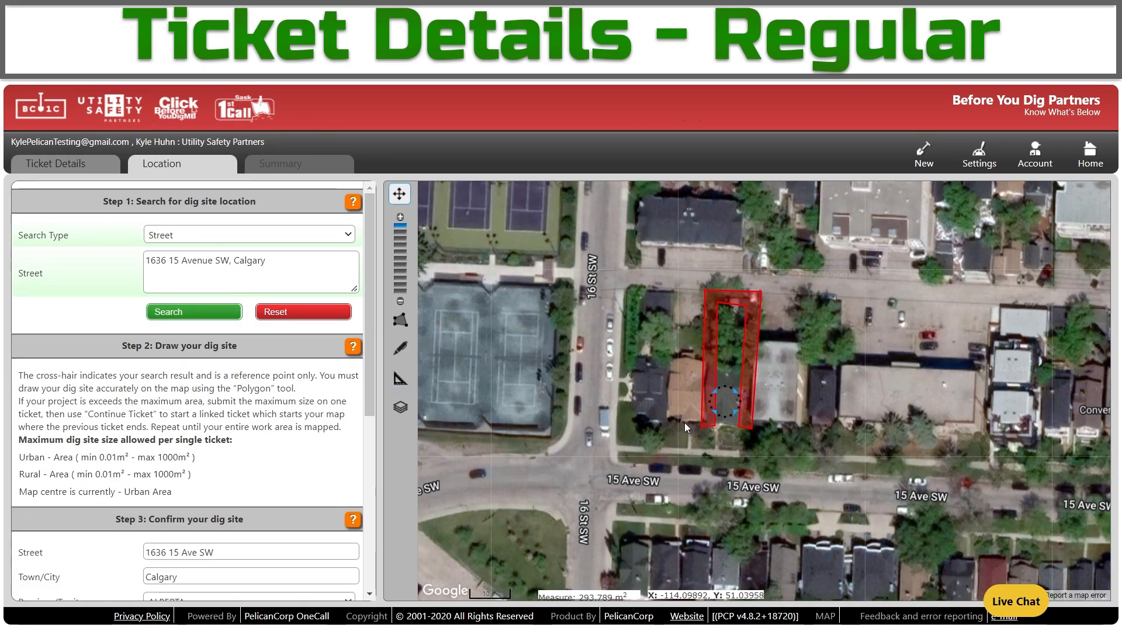
Measure 77.418 m from near 15 Ave SW along 16 St SW, then begin another measurement.
{"action": "left_click", "coordinate": [399, 381]}
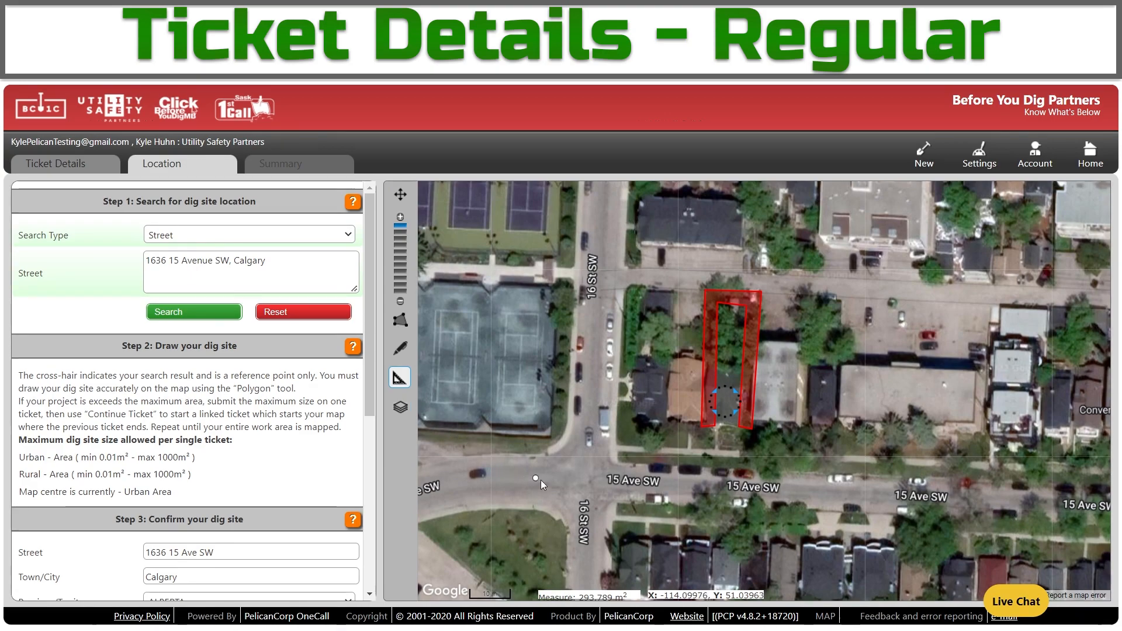
{"action": "left_click", "coordinate": [585, 485]}
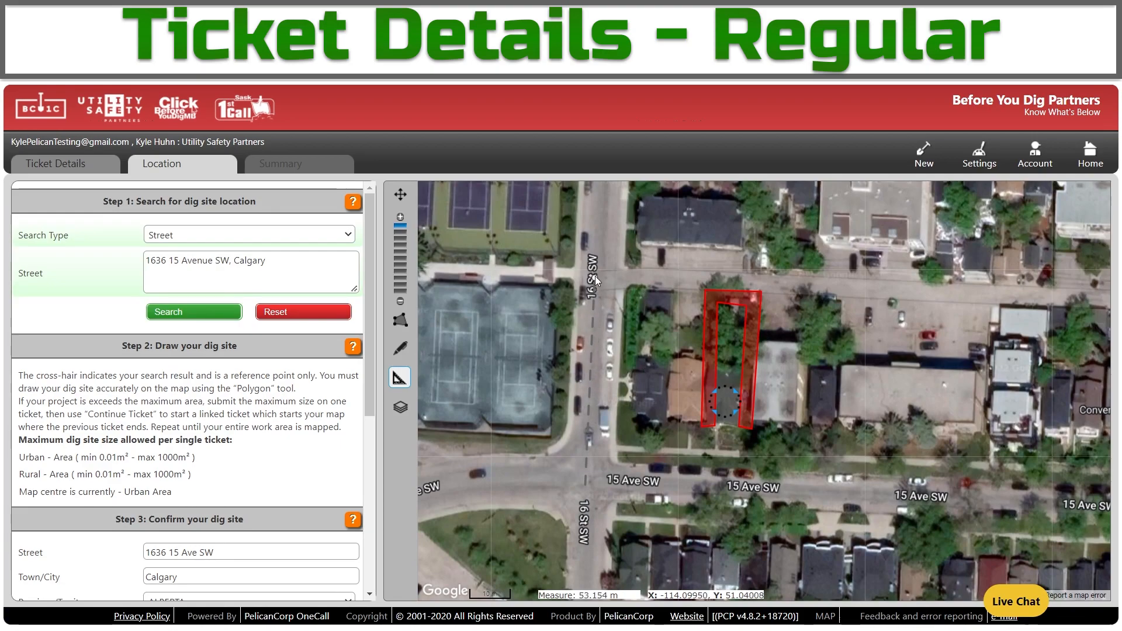
{"action": "left_click", "coordinate": [603, 205]}
{"action": "double_click", "coordinate": [622, 219]}
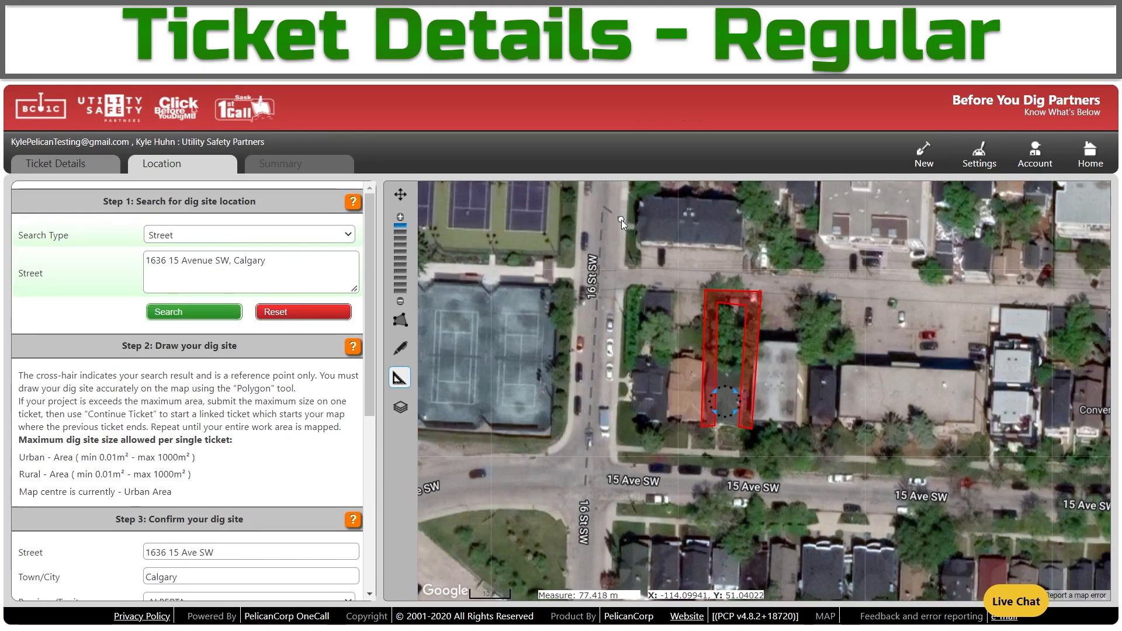
{"action": "left_click", "coordinate": [612, 450]}
Cycle the base map through roadmap, satellite and terrain, settling on Google Hybrid imagery.
{"action": "left_click", "coordinate": [395, 412]}
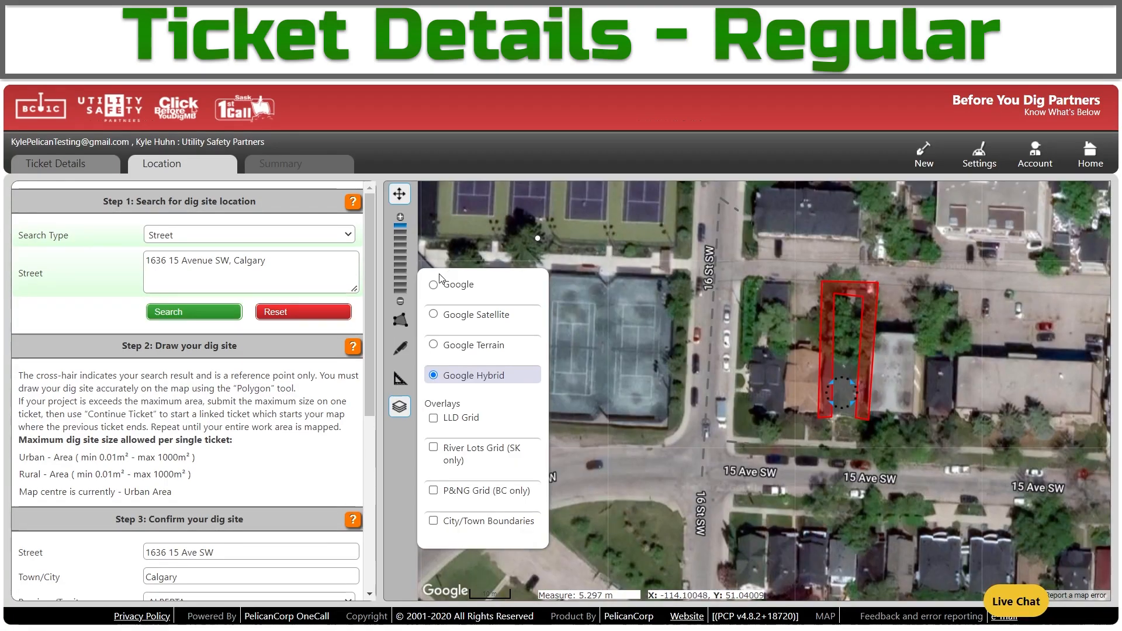
{"action": "left_click", "coordinate": [433, 285]}
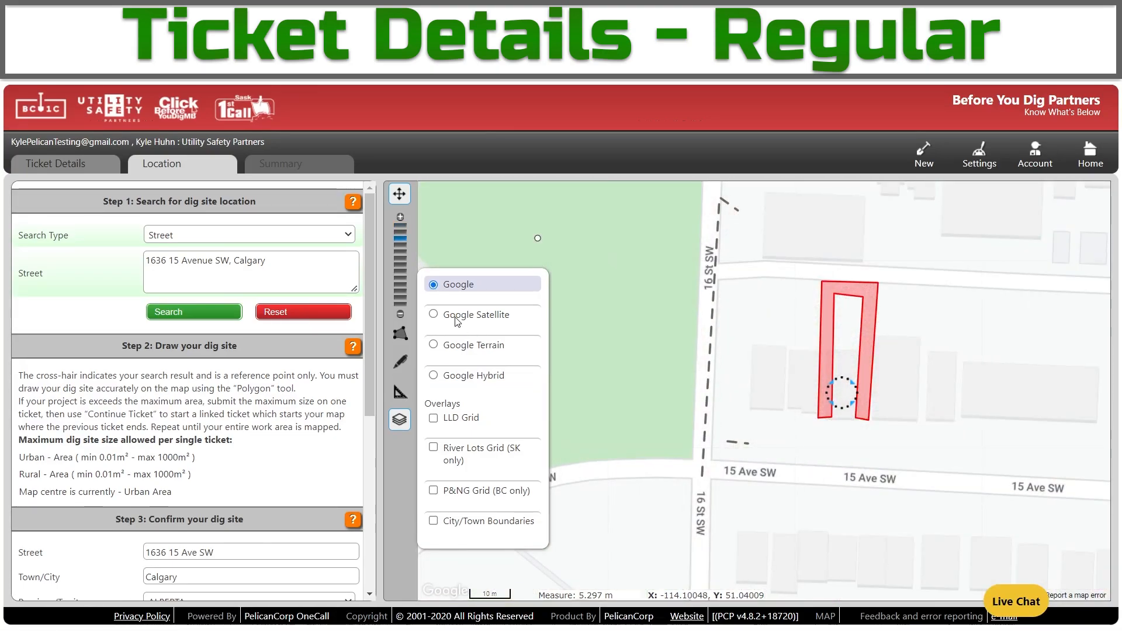
{"action": "left_click", "coordinate": [434, 315]}
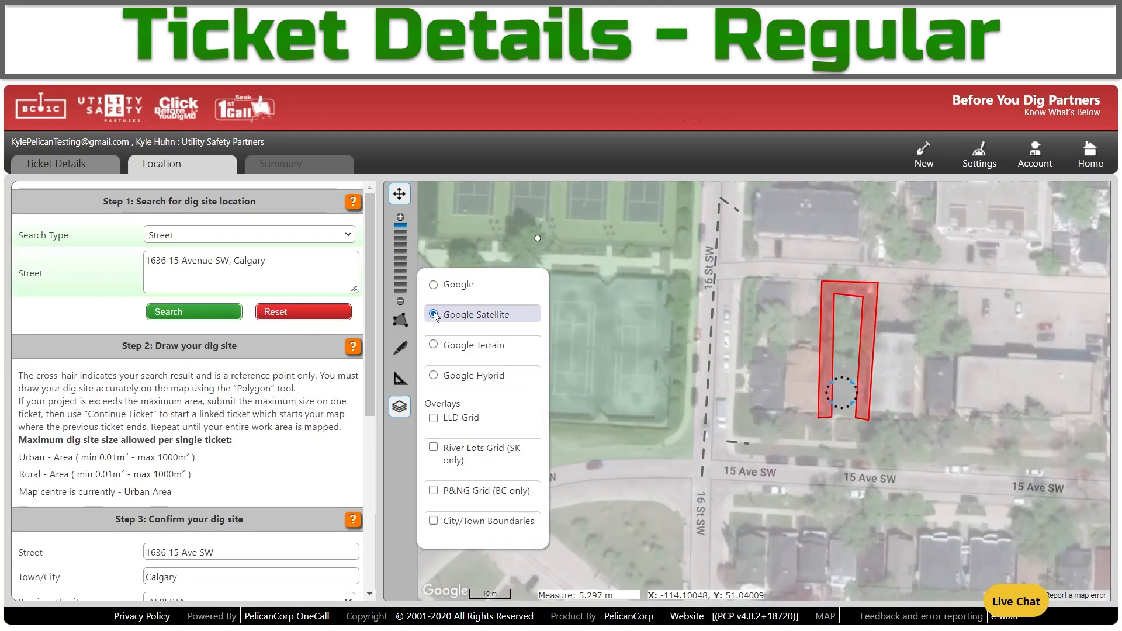
{"action": "left_click", "coordinate": [435, 345]}
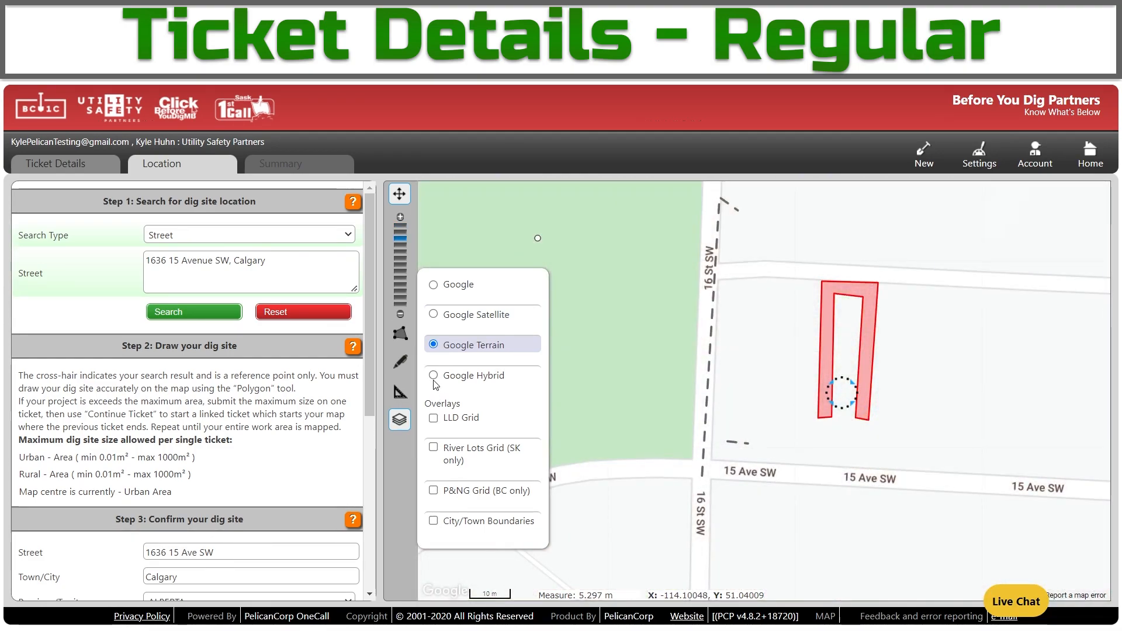
{"action": "left_click", "coordinate": [434, 376]}
{"action": "left_click", "coordinate": [401, 408]}
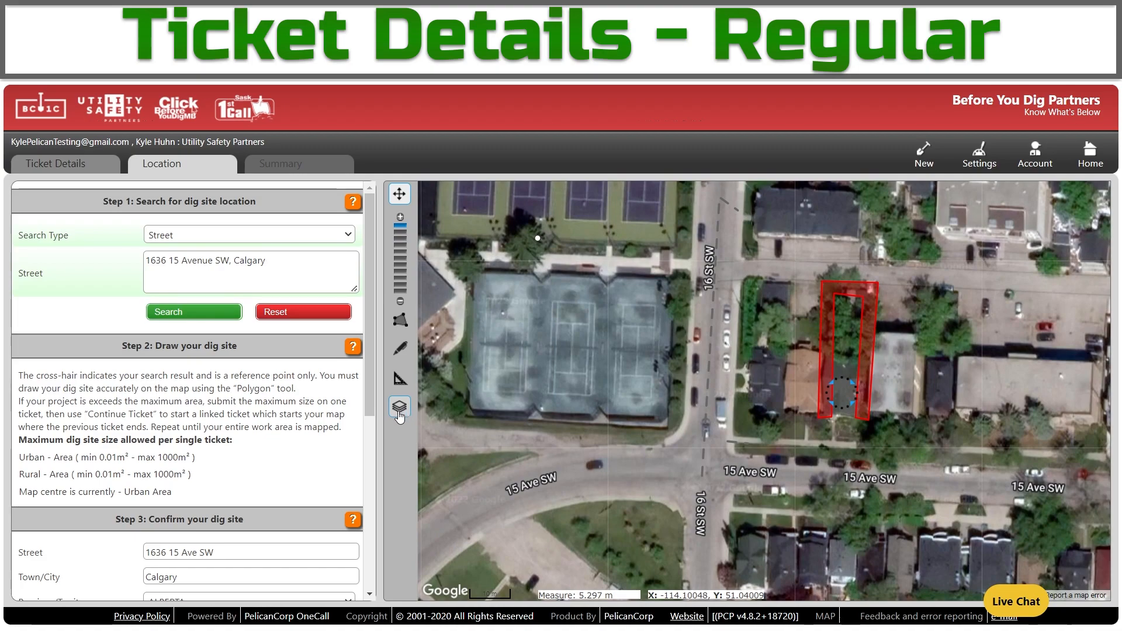
{"action": "left_click_drag", "start_coordinate": [370, 390], "coordinate": [374, 524]}
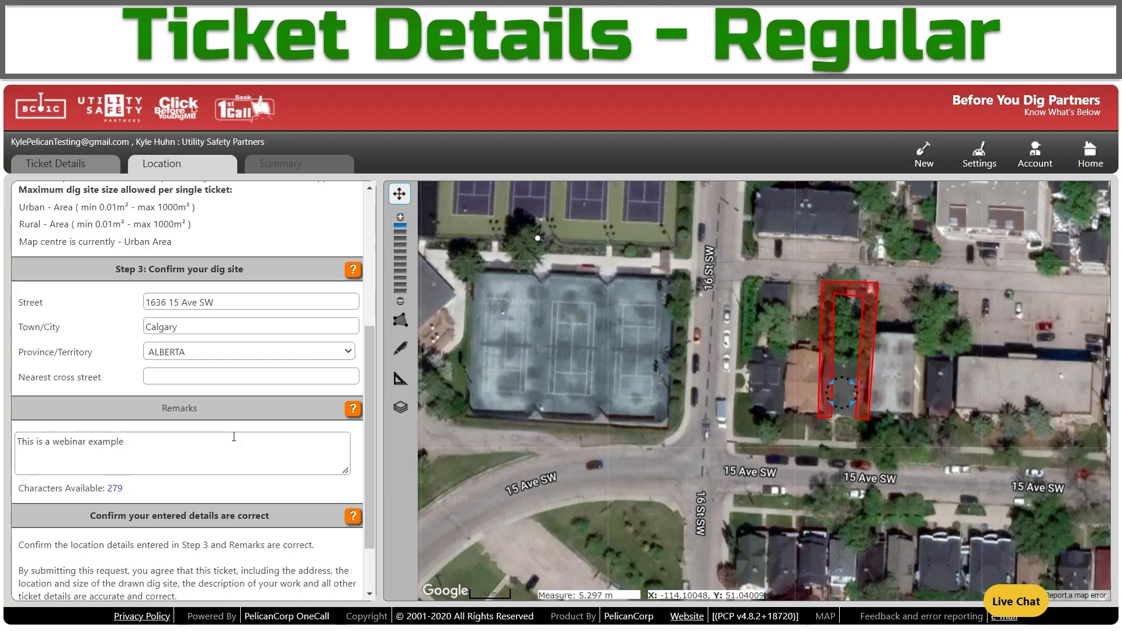
Set the nearest cross street to 16 Street SW and append 'Along sides and back of property.' to the remarks.
{"action": "left_click", "coordinate": [248, 375]}
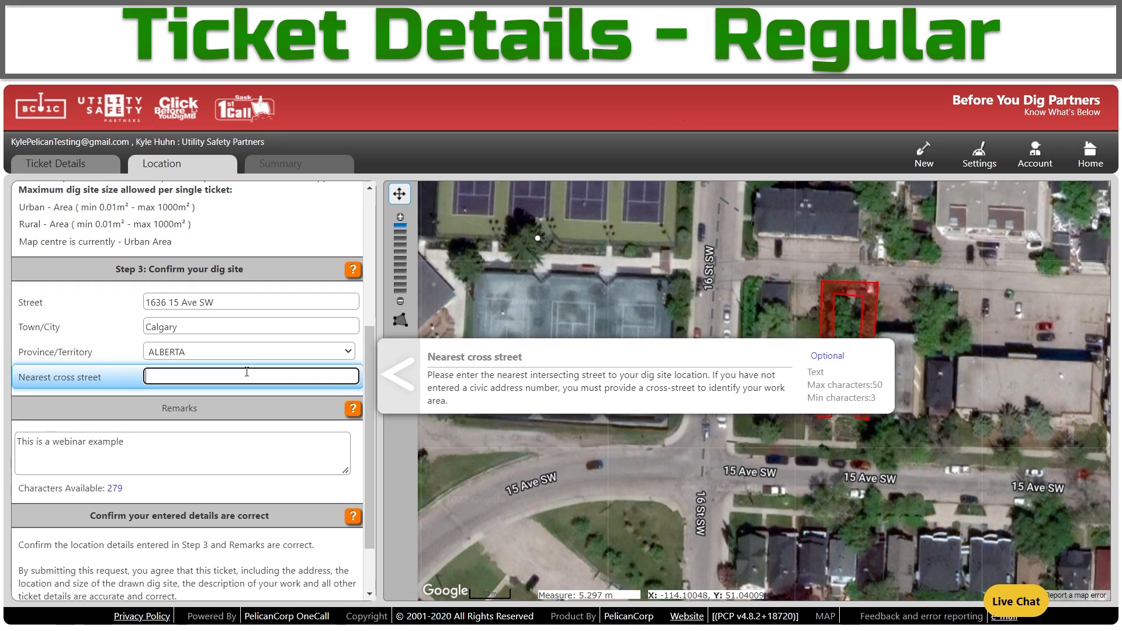
{"action": "type", "text": "16 Street SW"}
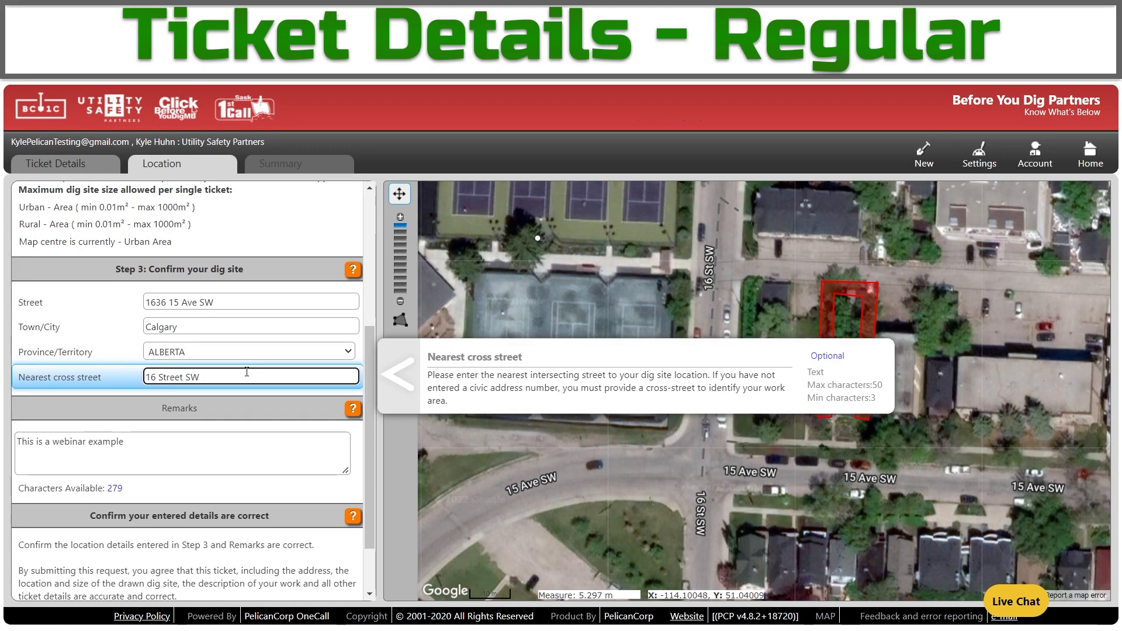
{"action": "left_click", "coordinate": [277, 444]}
{"action": "type", "text": "."}
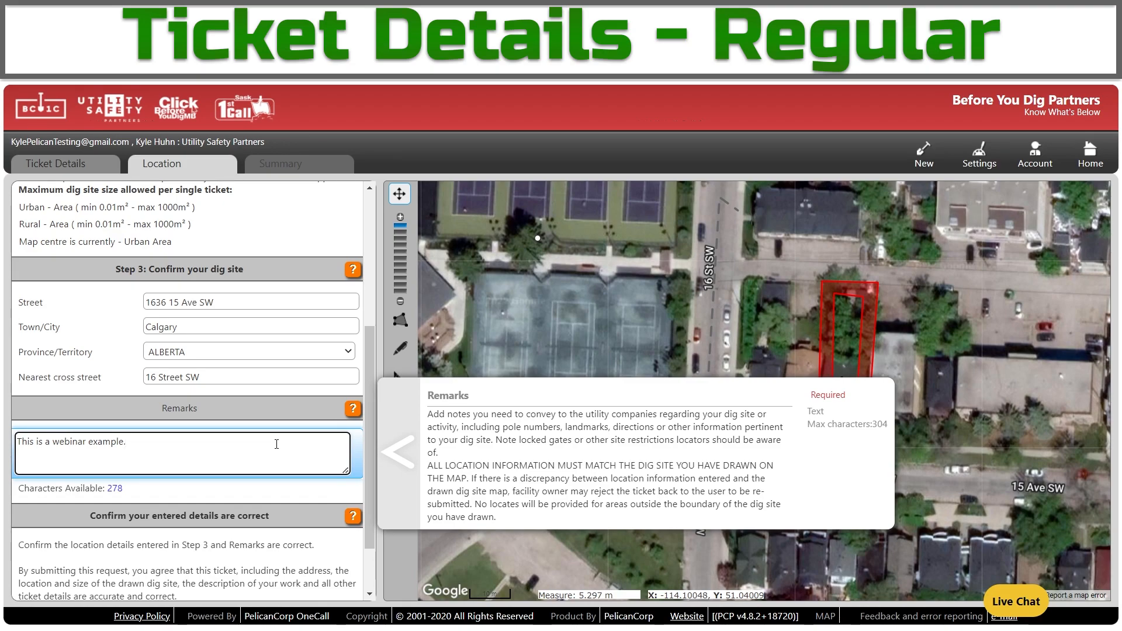
{"action": "type", "text": "Along sides and back of property."}
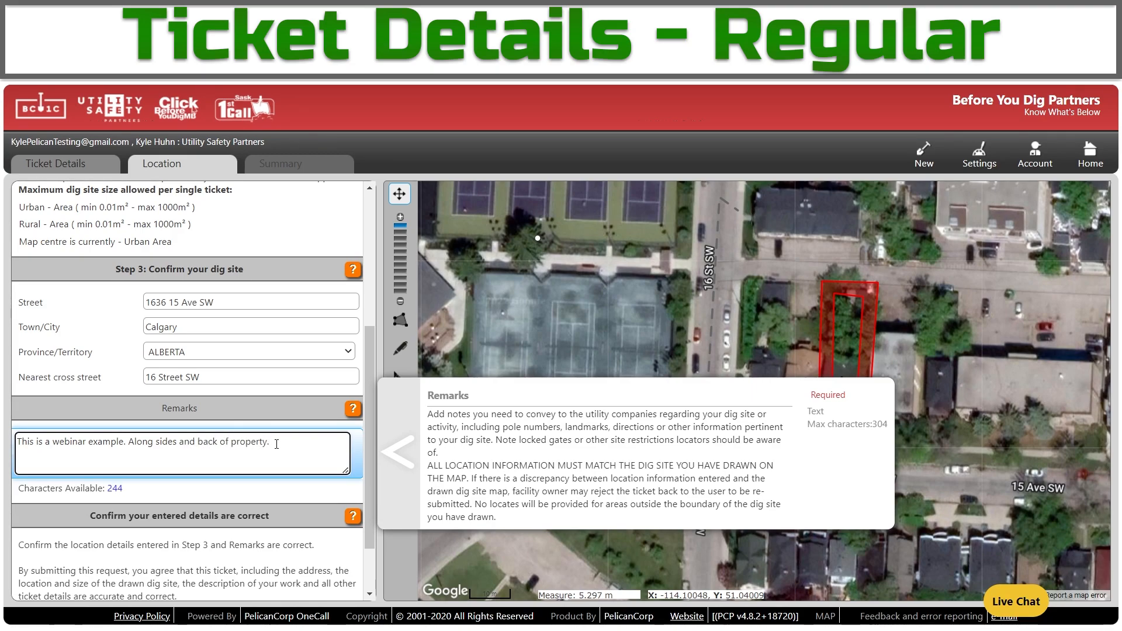
{"action": "left_click", "coordinate": [273, 498]}
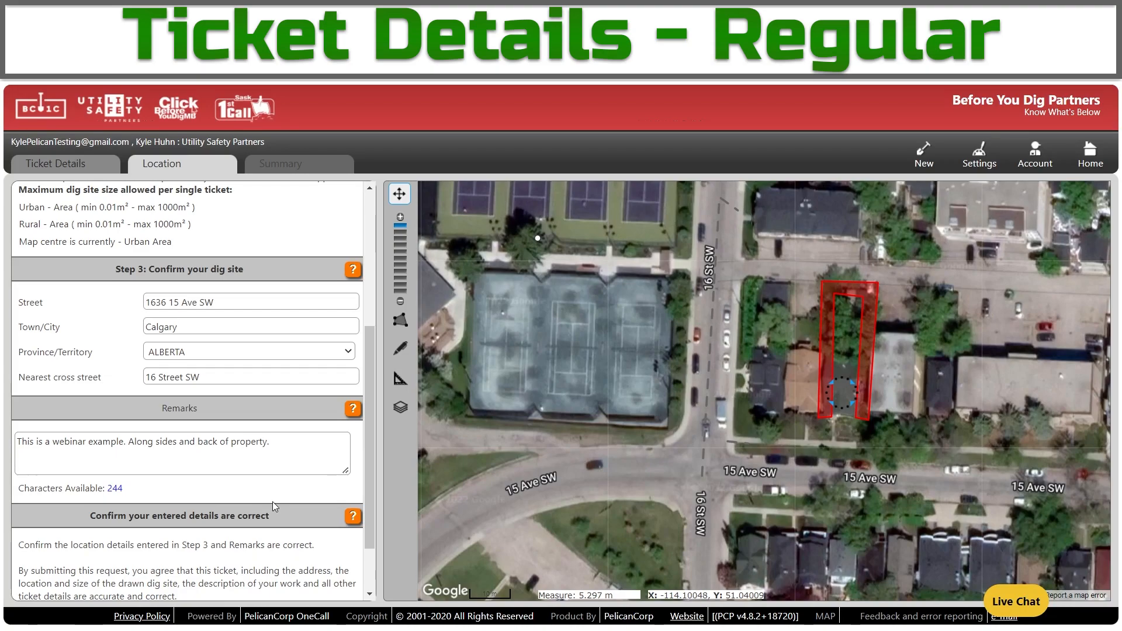
{"action": "scroll", "coordinate": [272, 502], "scroll_direction": "down", "scroll_amount": 2}
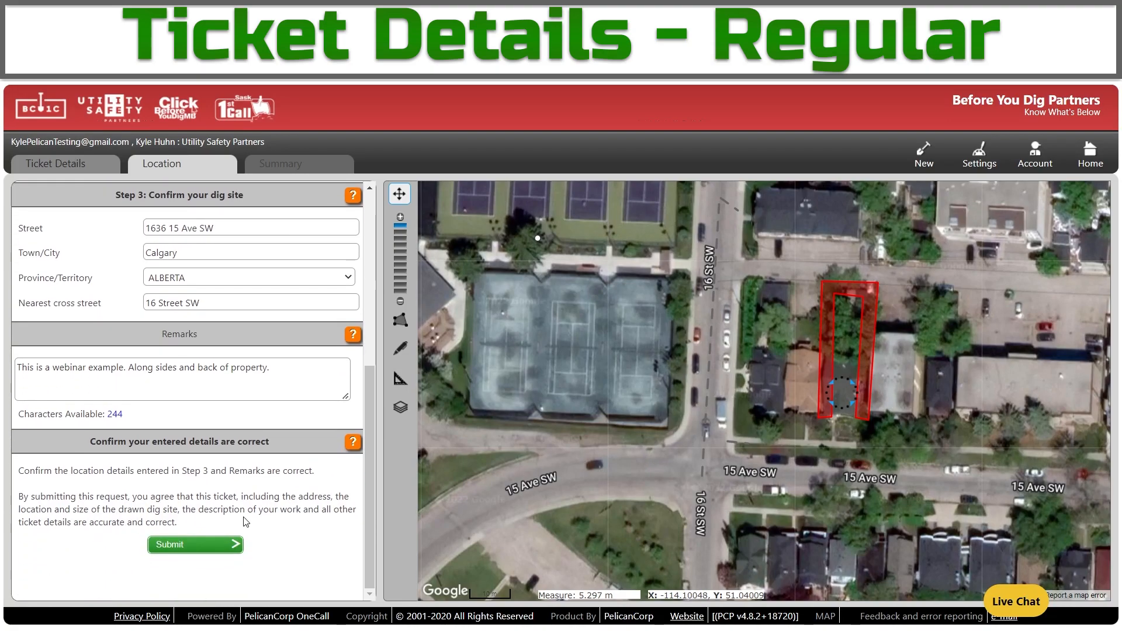
Submit the ticket and highlight its number, creation time, delivery method and notified ENMAX utilities.
{"action": "left_click", "coordinate": [232, 553]}
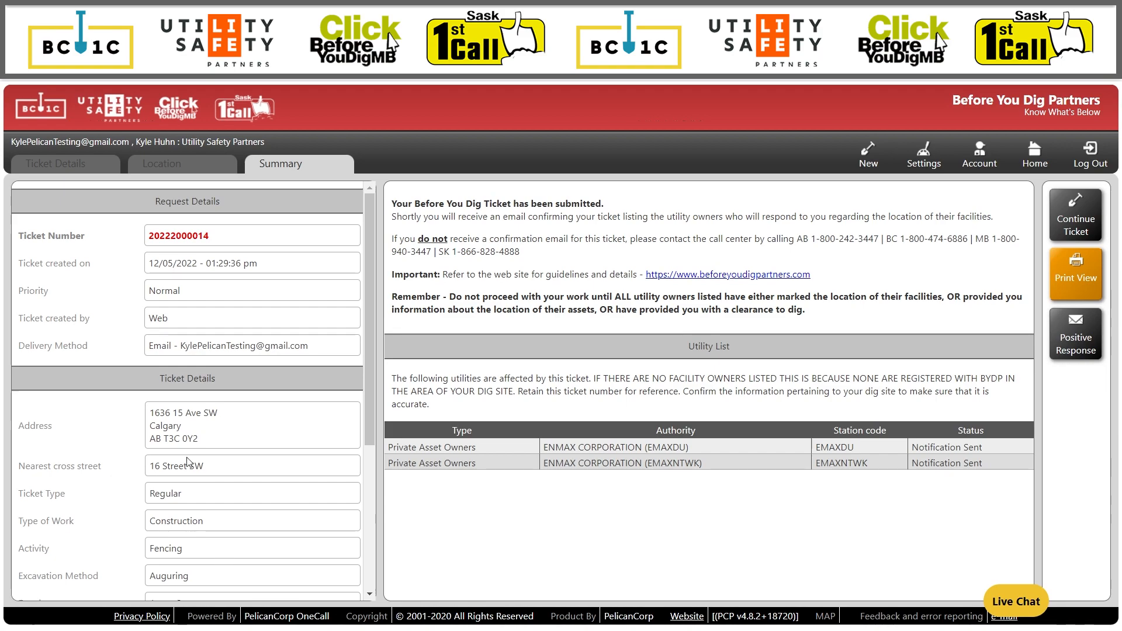
{"action": "left_click_drag", "start_coordinate": [227, 235], "coordinate": [142, 251]}
{"action": "left_click", "coordinate": [149, 240]}
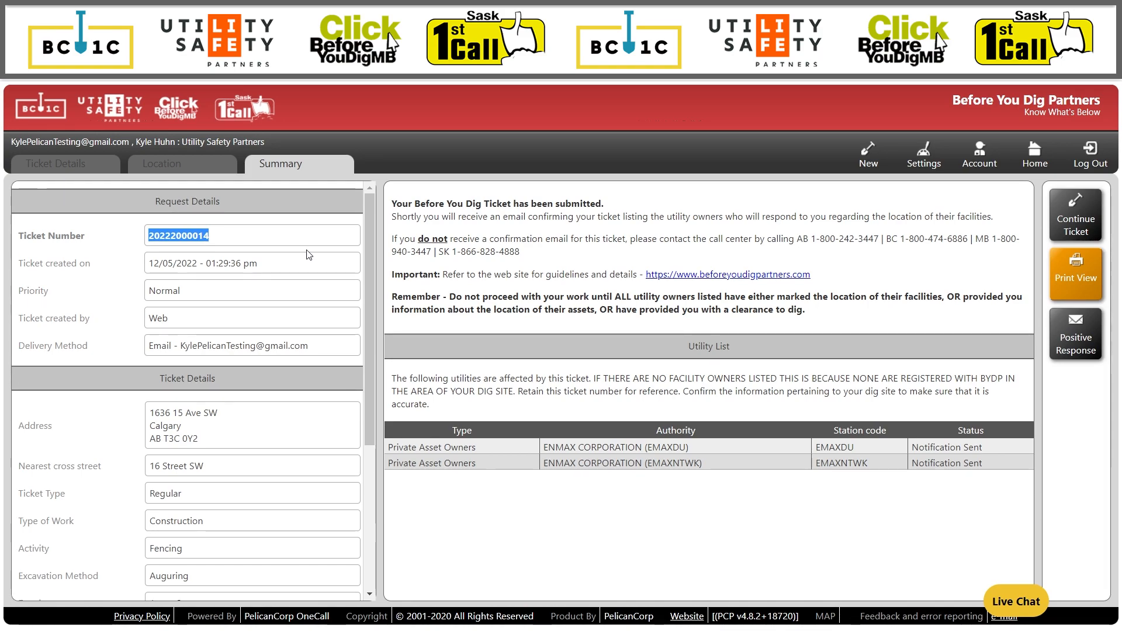
{"action": "left_click", "coordinate": [255, 256]}
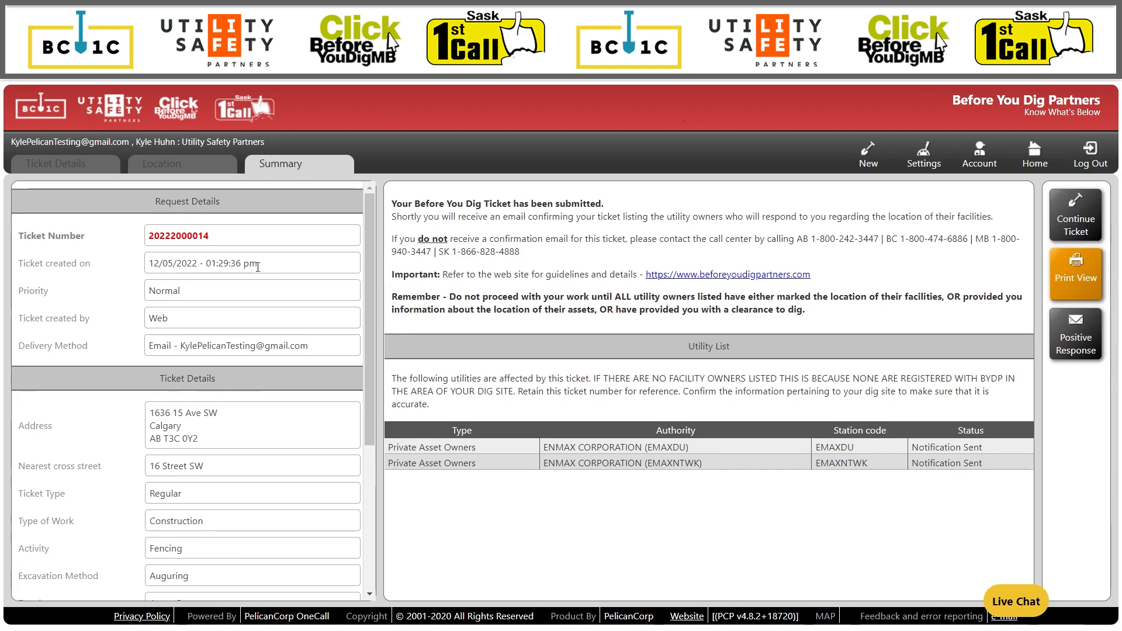
{"action": "left_click_drag", "start_coordinate": [259, 264], "coordinate": [197, 274]}
{"action": "left_click", "coordinate": [228, 295]}
{"action": "left_click_drag", "start_coordinate": [88, 346], "coordinate": [21, 349]}
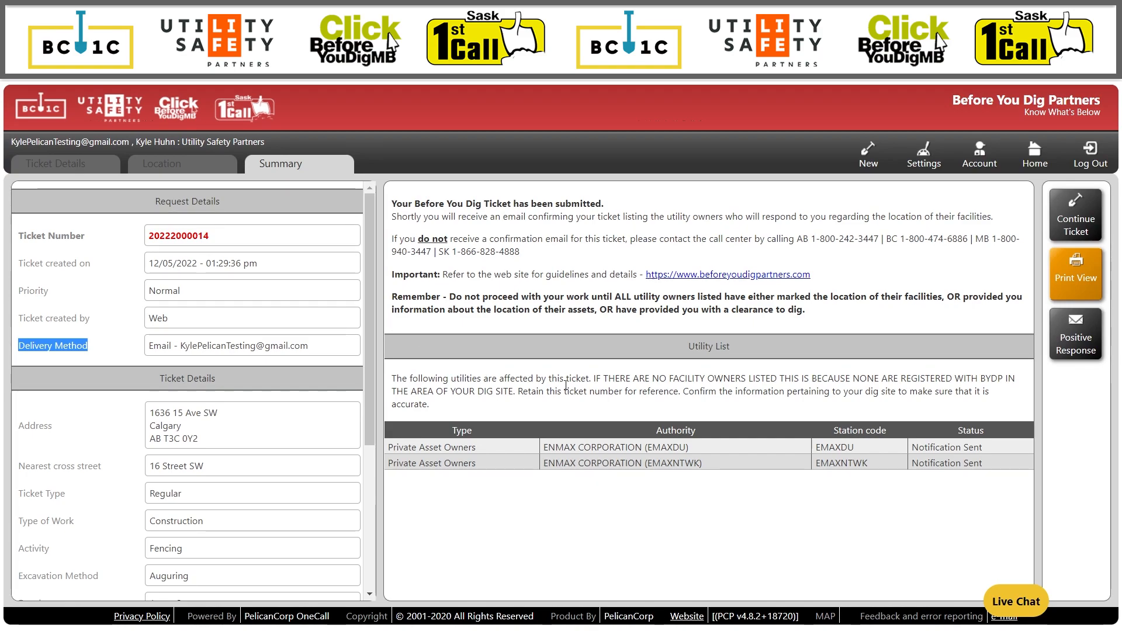
{"action": "left_click", "coordinate": [632, 400]}
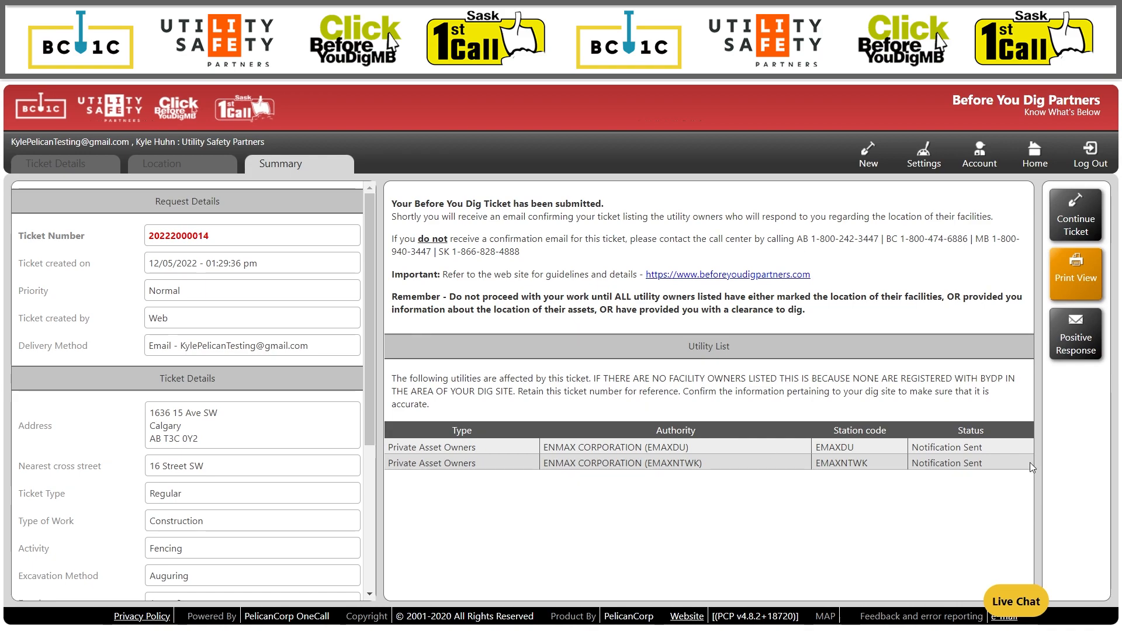
{"action": "left_click_drag", "start_coordinate": [777, 484], "coordinate": [381, 460]}
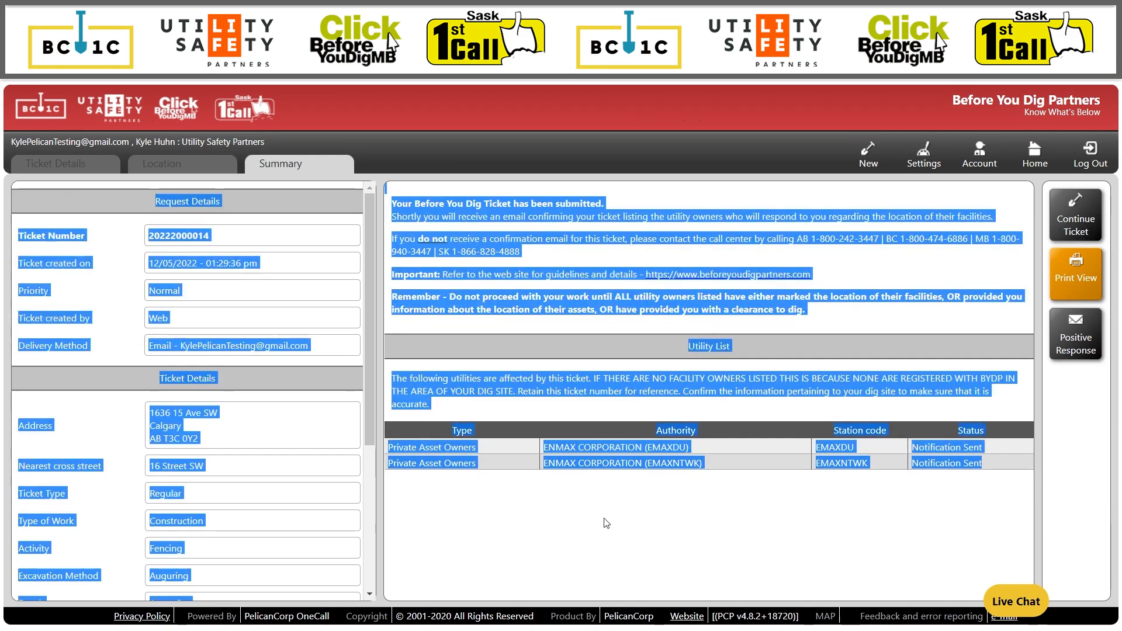
{"action": "left_click", "coordinate": [674, 487]}
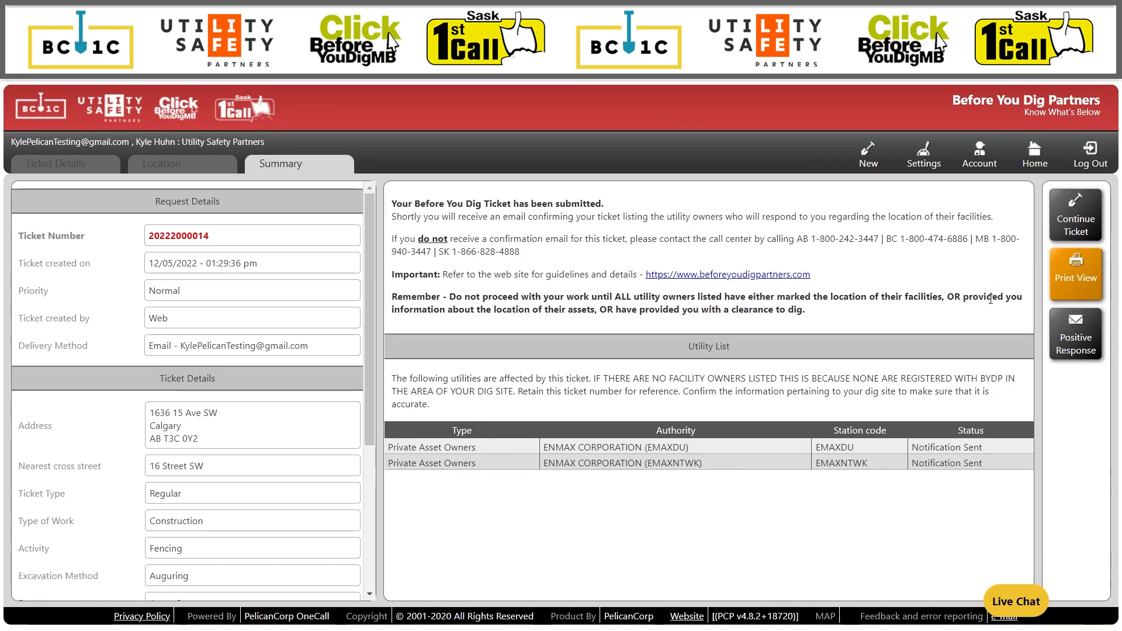
Start a new ticket with province Saskatchewan and ticket type Project.
{"action": "left_click", "coordinate": [869, 161]}
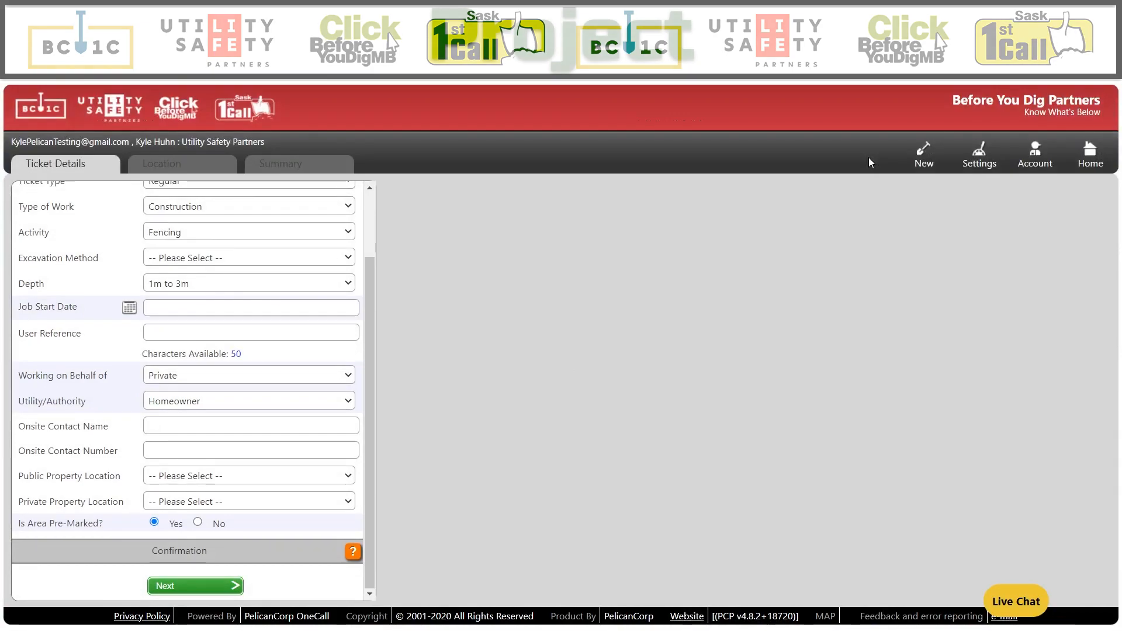
{"action": "scroll", "coordinate": [205, 397], "scroll_direction": "up", "scroll_amount": 2}
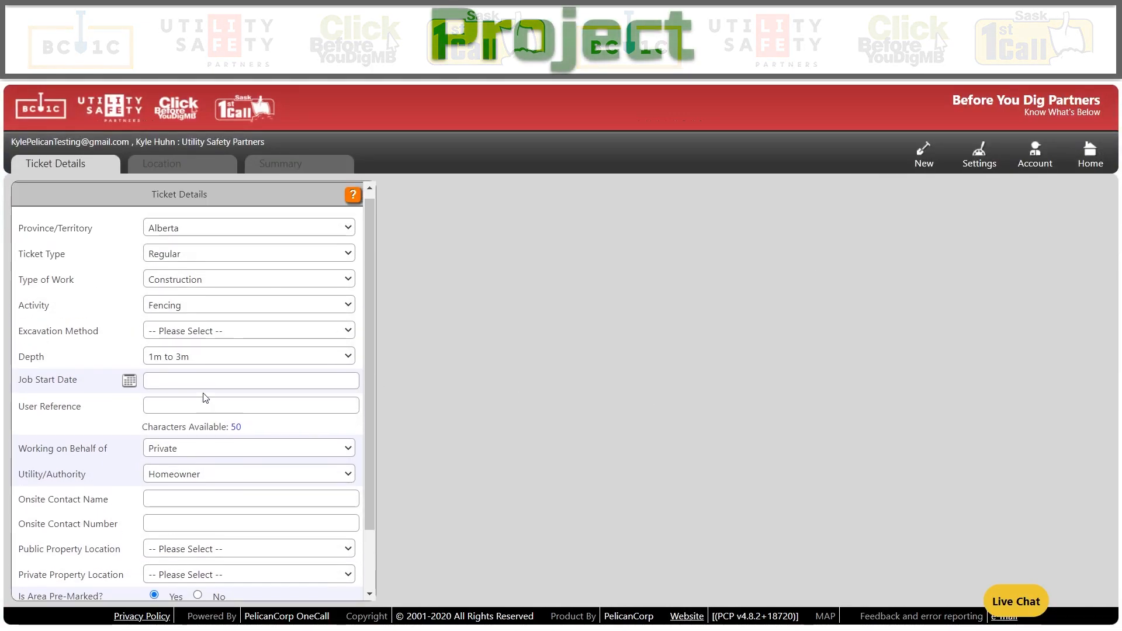
{"action": "left_click", "coordinate": [176, 231]}
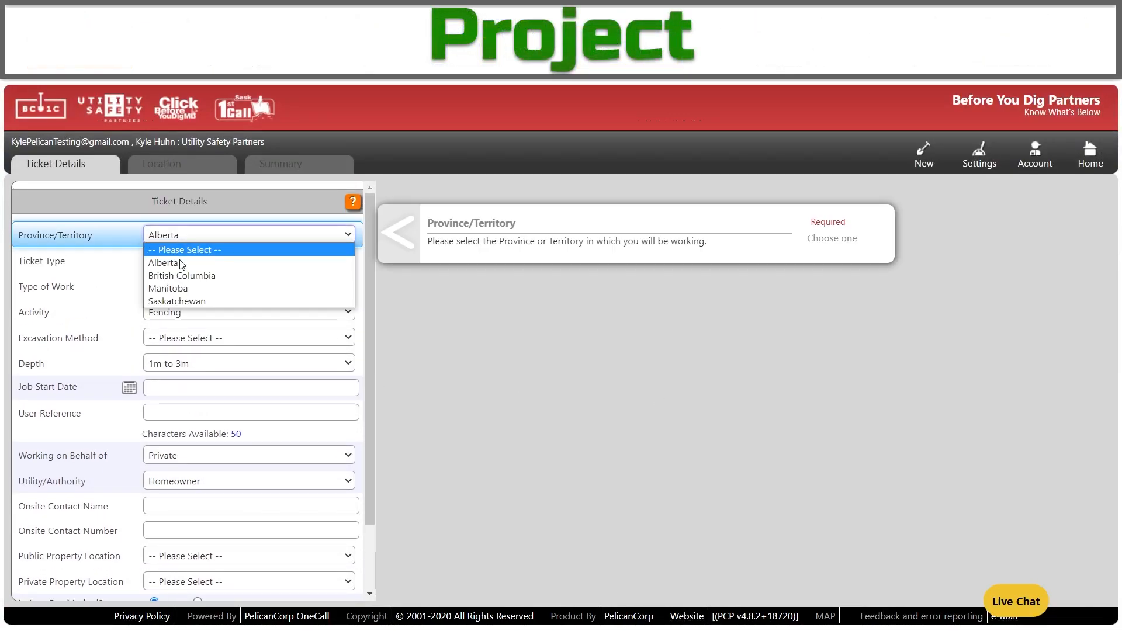
{"action": "left_click", "coordinate": [177, 302]}
{"action": "left_click", "coordinate": [178, 261]}
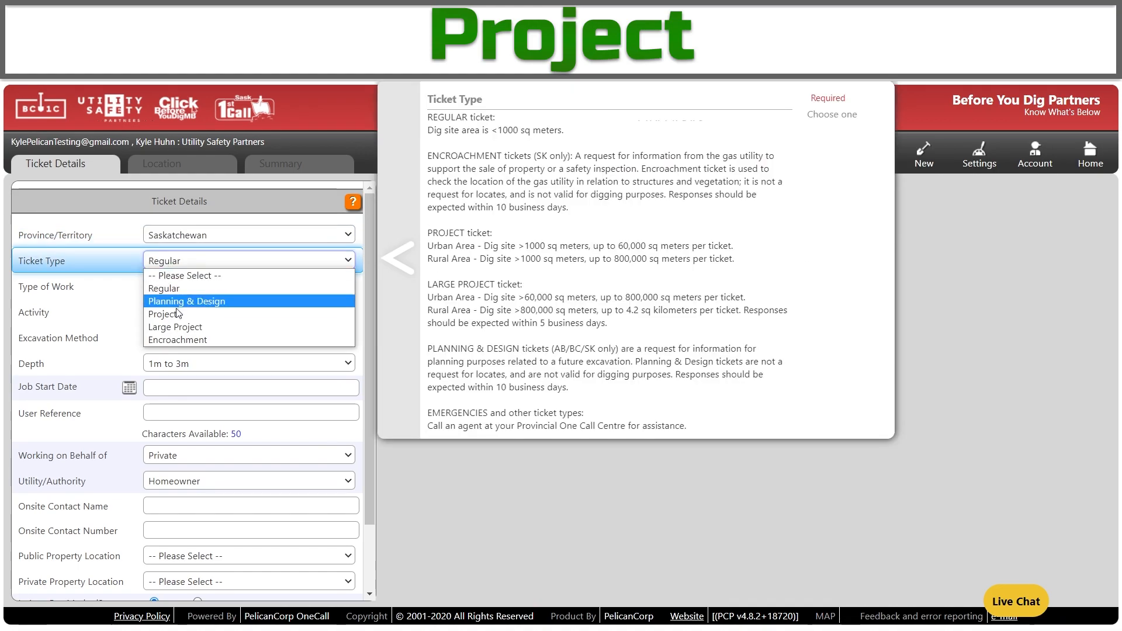
{"action": "left_click", "coordinate": [184, 314]}
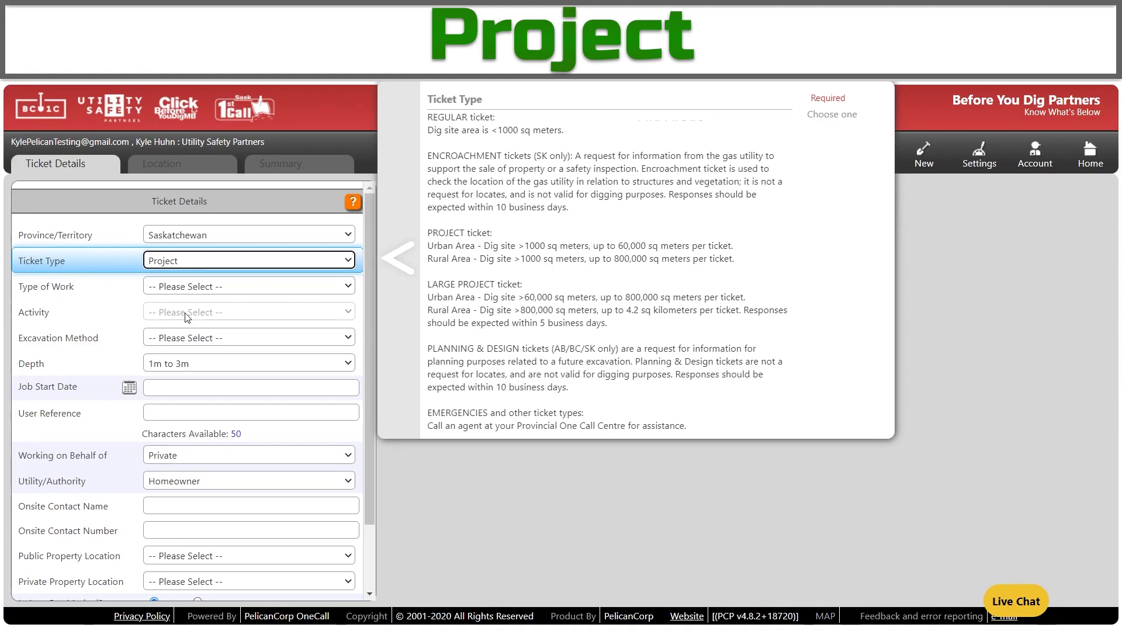
Set Road Work, Resurface, Mechanical Excavation, 0.3 to 1m depth and start date 18/05/2022.
{"action": "left_click", "coordinate": [200, 288]}
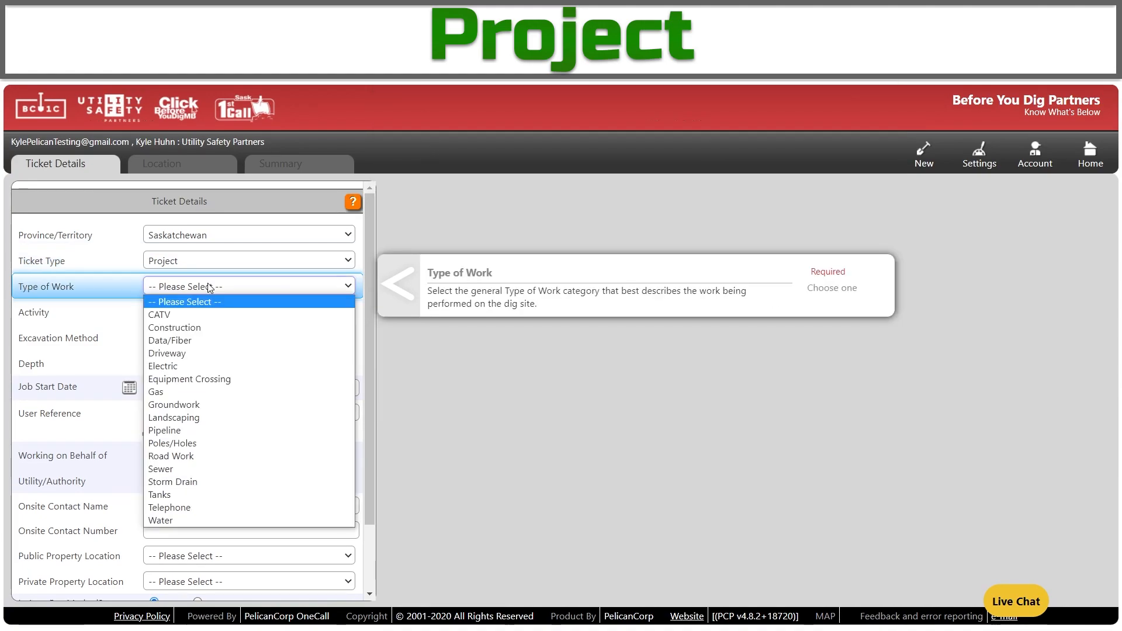
{"action": "left_click", "coordinate": [205, 459]}
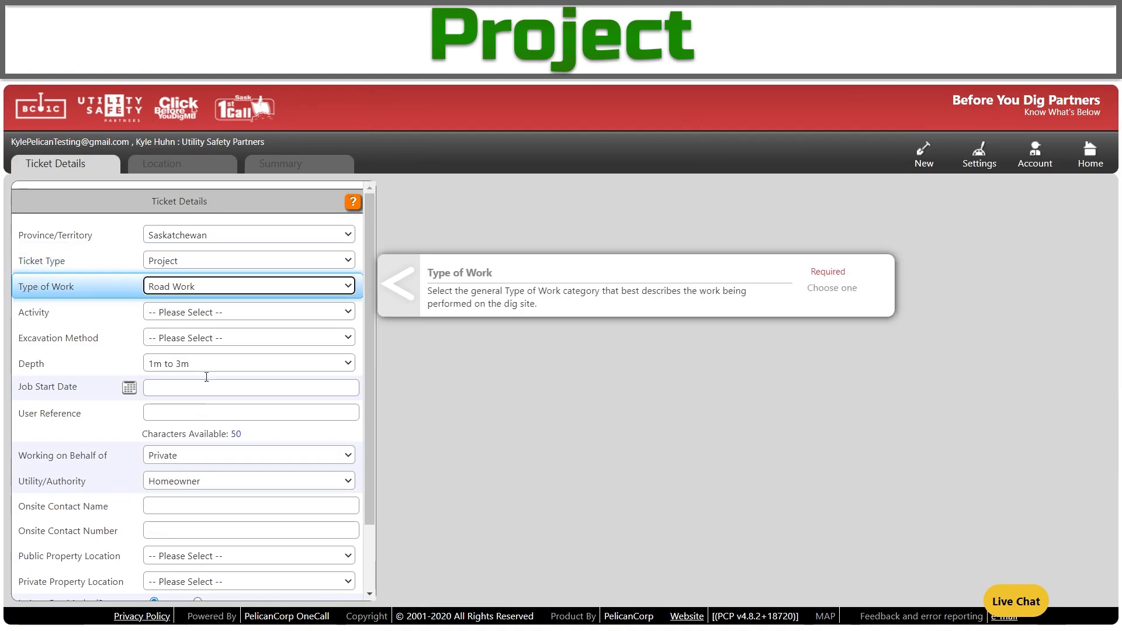
{"action": "left_click", "coordinate": [229, 311]}
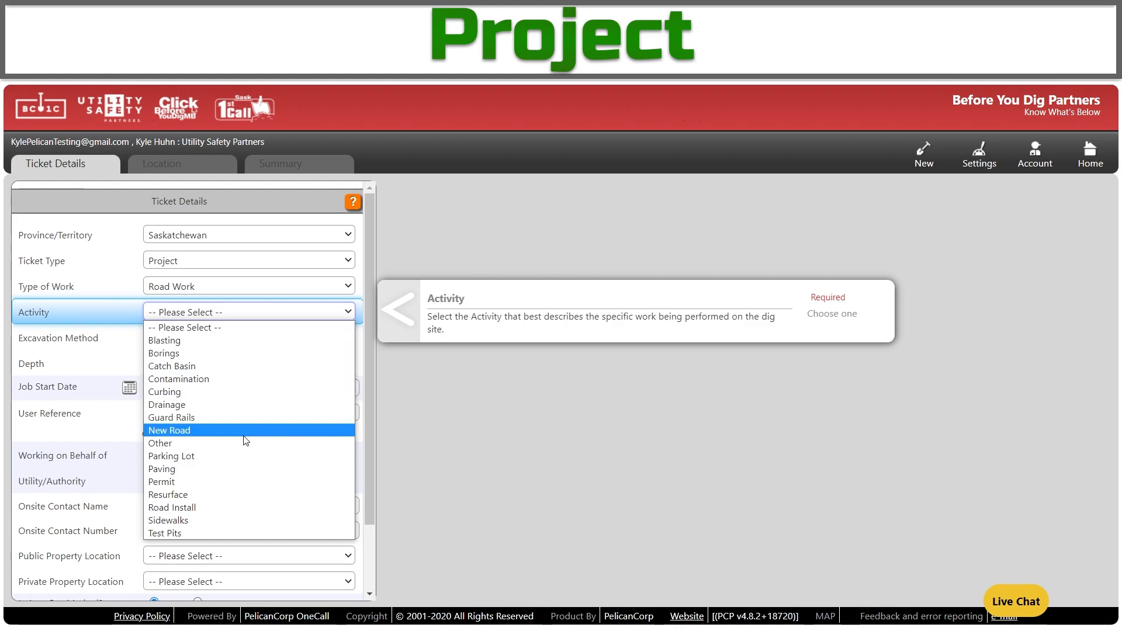
{"action": "left_click", "coordinate": [226, 495]}
{"action": "left_click", "coordinate": [222, 342]}
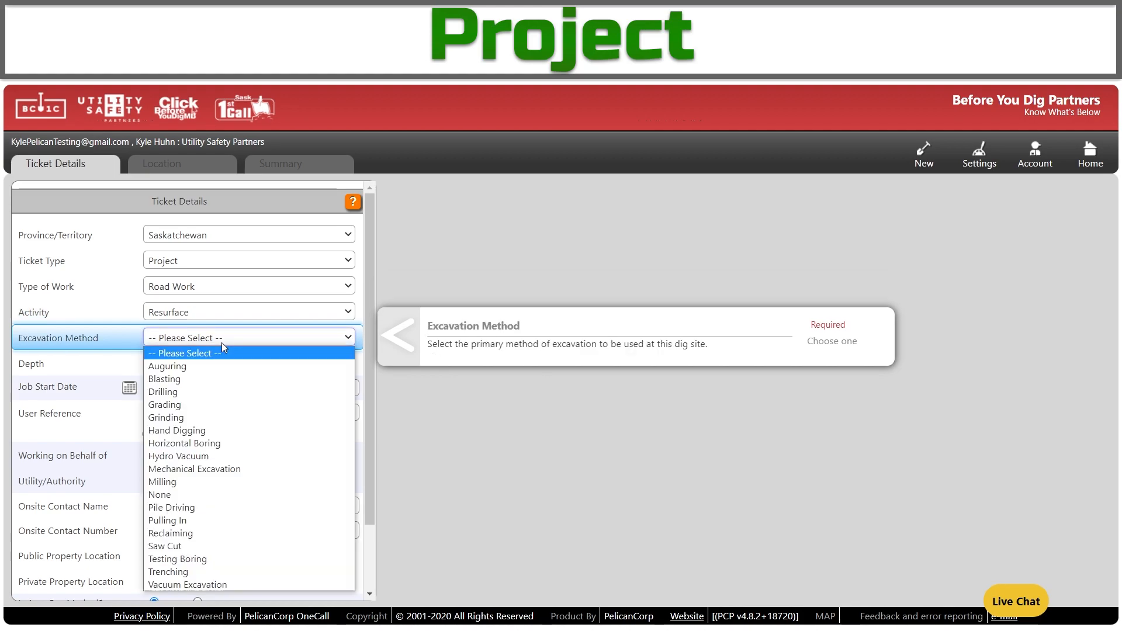
{"action": "left_click", "coordinate": [212, 469]}
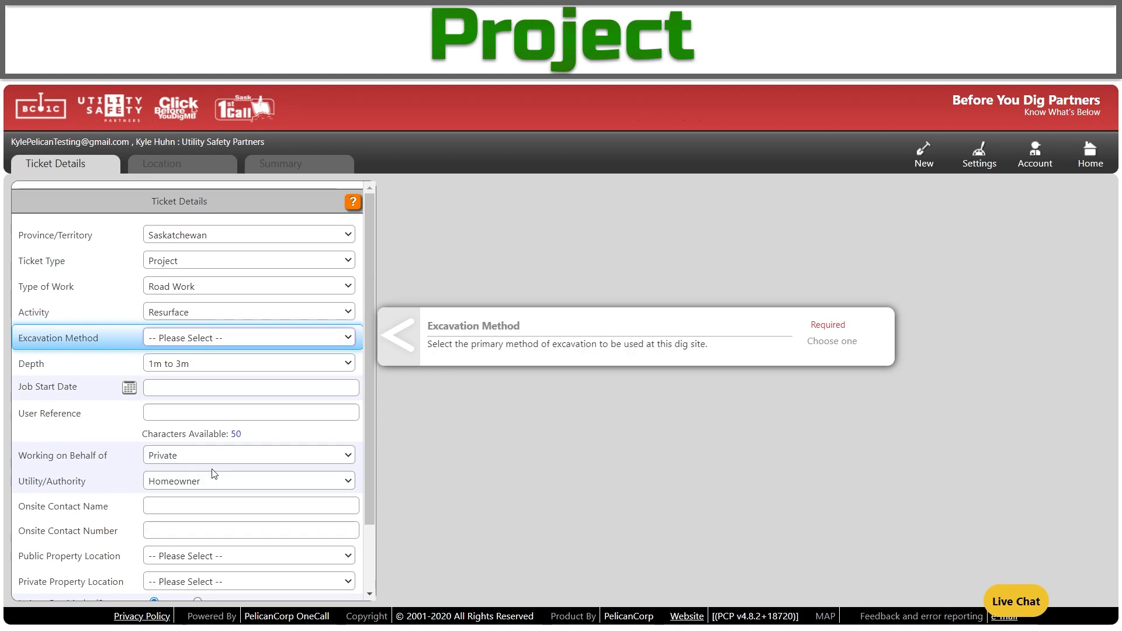
{"action": "left_click", "coordinate": [217, 366]}
{"action": "left_click", "coordinate": [211, 404]}
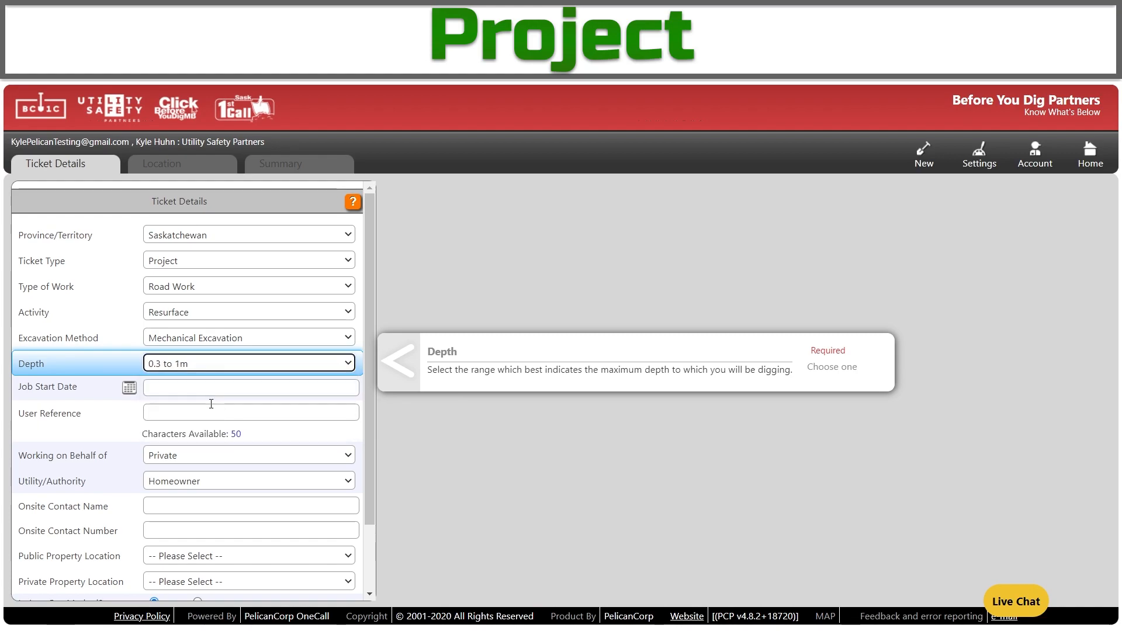
{"action": "left_click", "coordinate": [130, 389]}
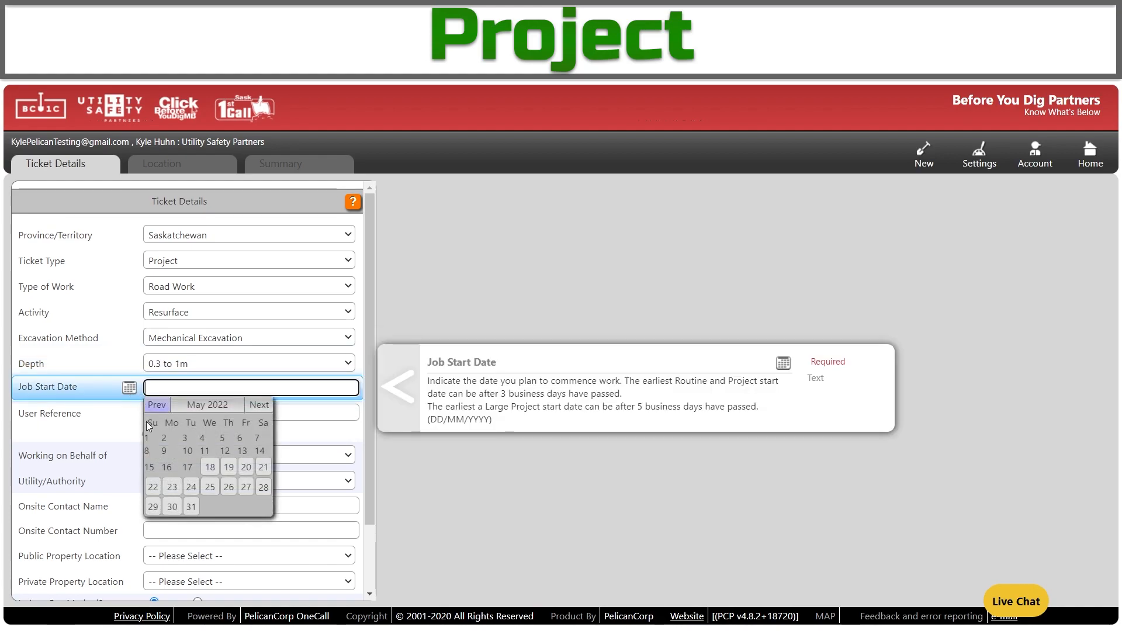
{"action": "left_click", "coordinate": [209, 466]}
{"action": "left_click", "coordinate": [196, 412]}
Enter user reference SK and mark the work as Local Government with MD / County authority.
{"action": "type", "text": "SK"}
{"action": "scroll", "coordinate": [211, 403], "scroll_direction": "down", "scroll_amount": 1}
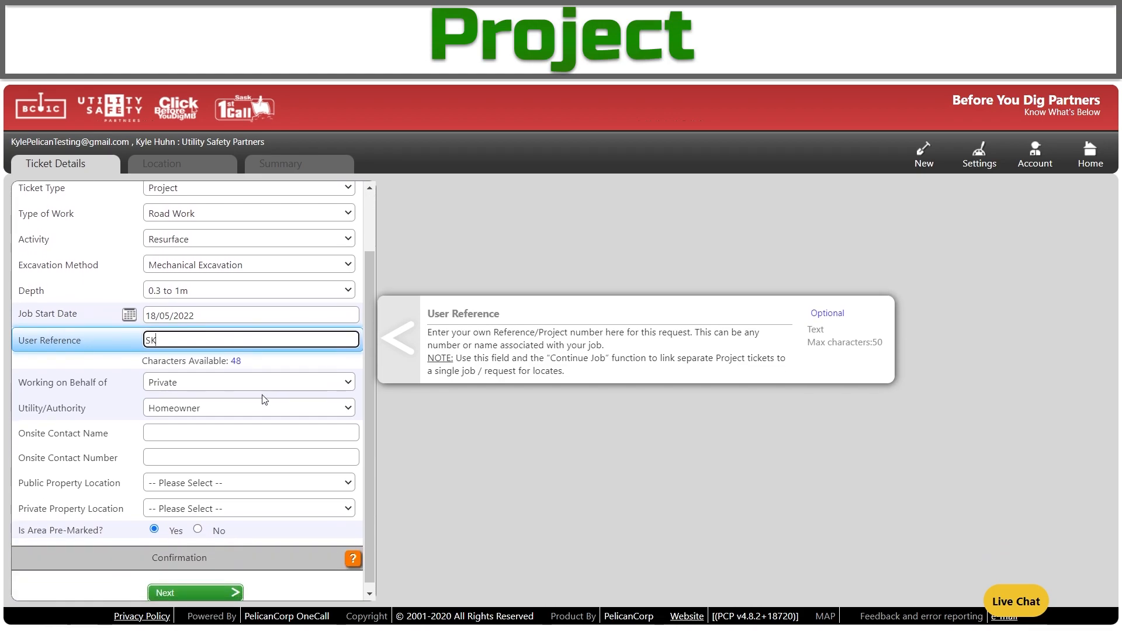
{"action": "left_click", "coordinate": [266, 387]}
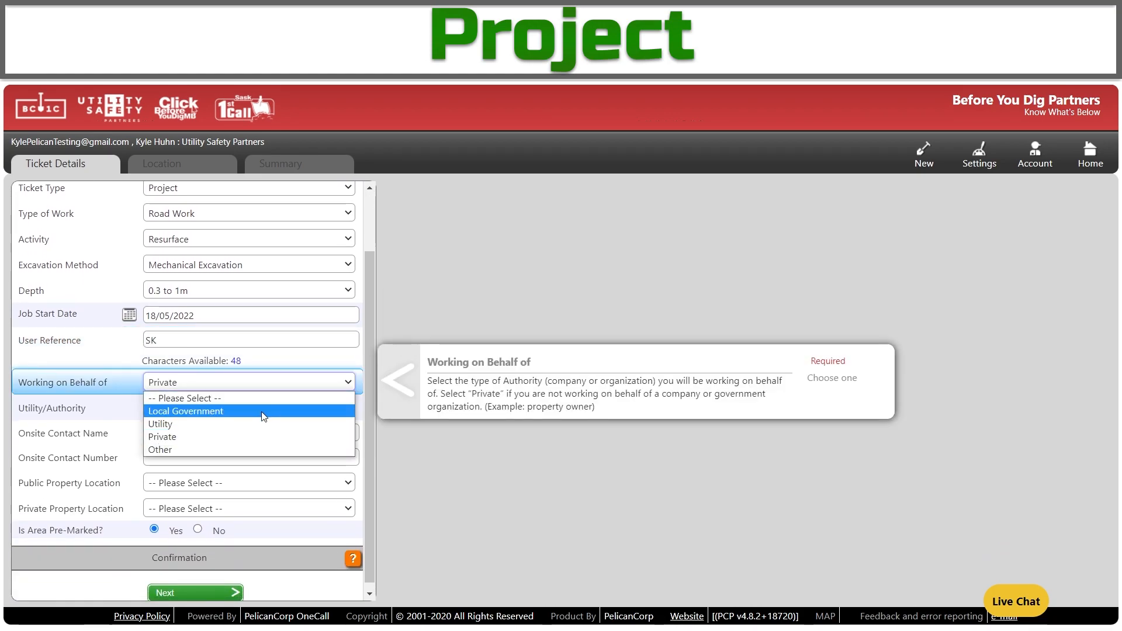
{"action": "left_click", "coordinate": [263, 414]}
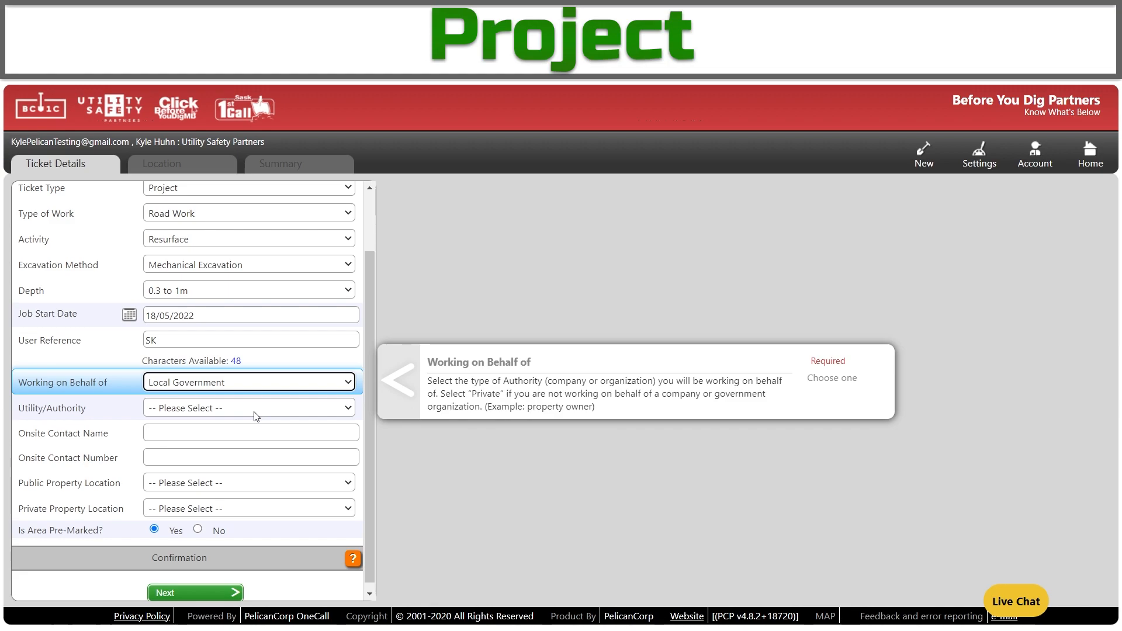
{"action": "left_click", "coordinate": [255, 416]}
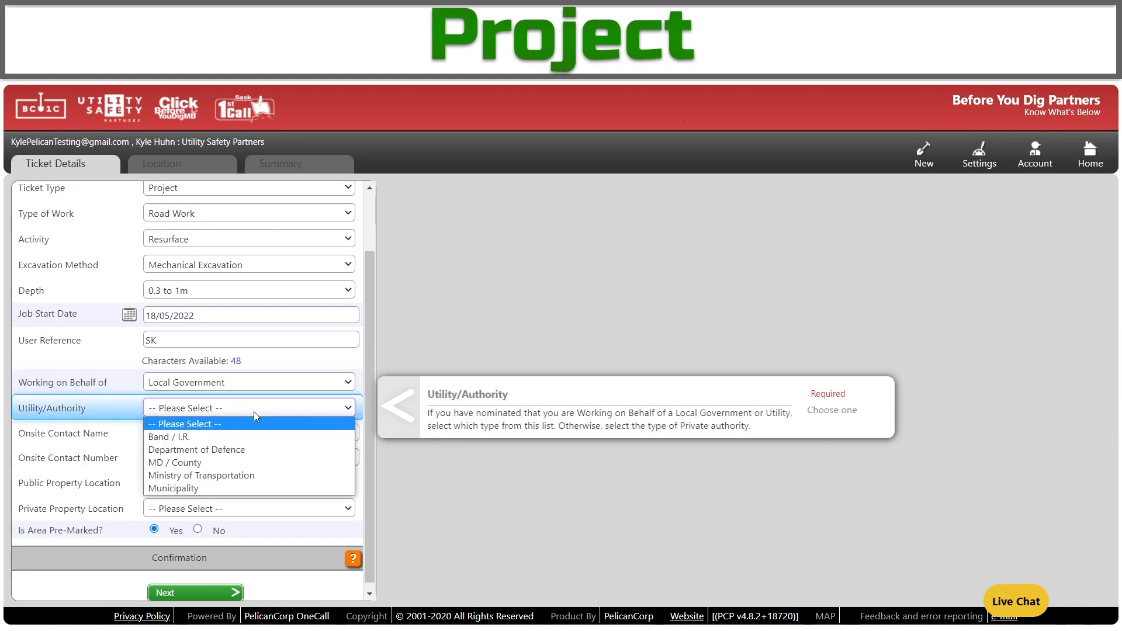
{"action": "left_click", "coordinate": [213, 461]}
Set the public property location to Road/Sidewalk and continue to the Location step.
{"action": "left_click", "coordinate": [226, 432]}
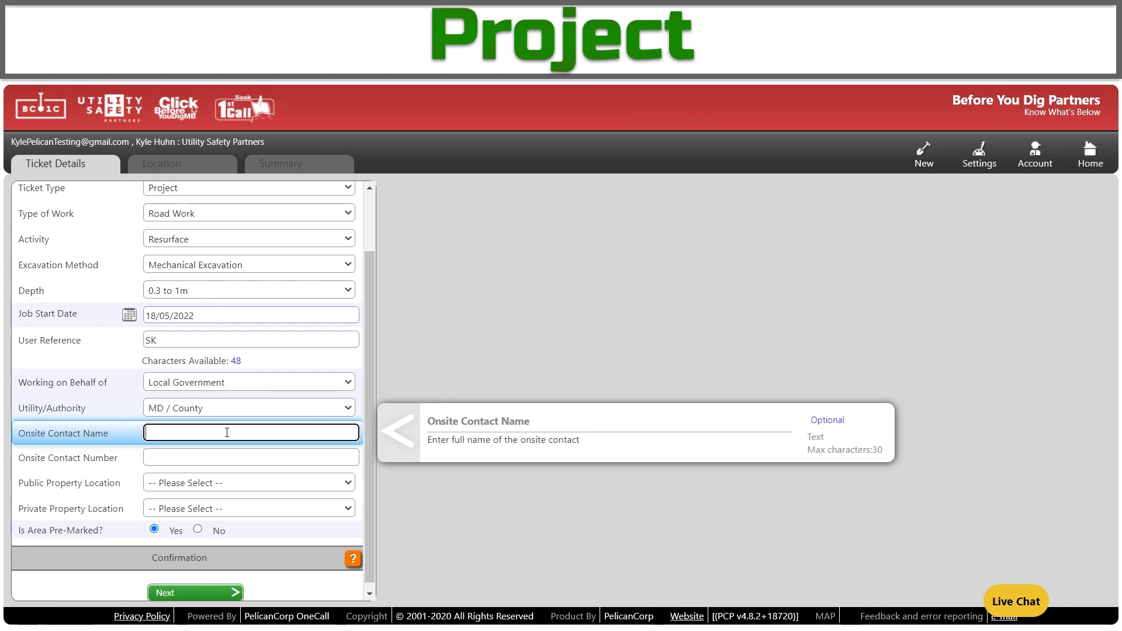
{"action": "scroll", "coordinate": [225, 462], "scroll_direction": "down", "scroll_amount": 1}
{"action": "left_click", "coordinate": [222, 478]}
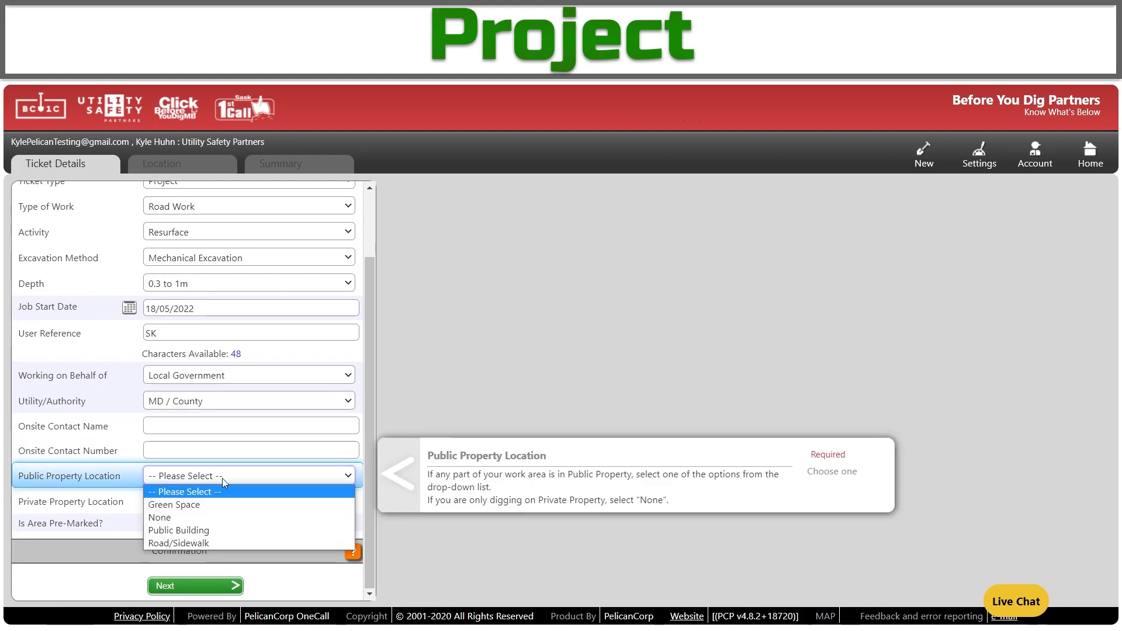
{"action": "left_click", "coordinate": [216, 544]}
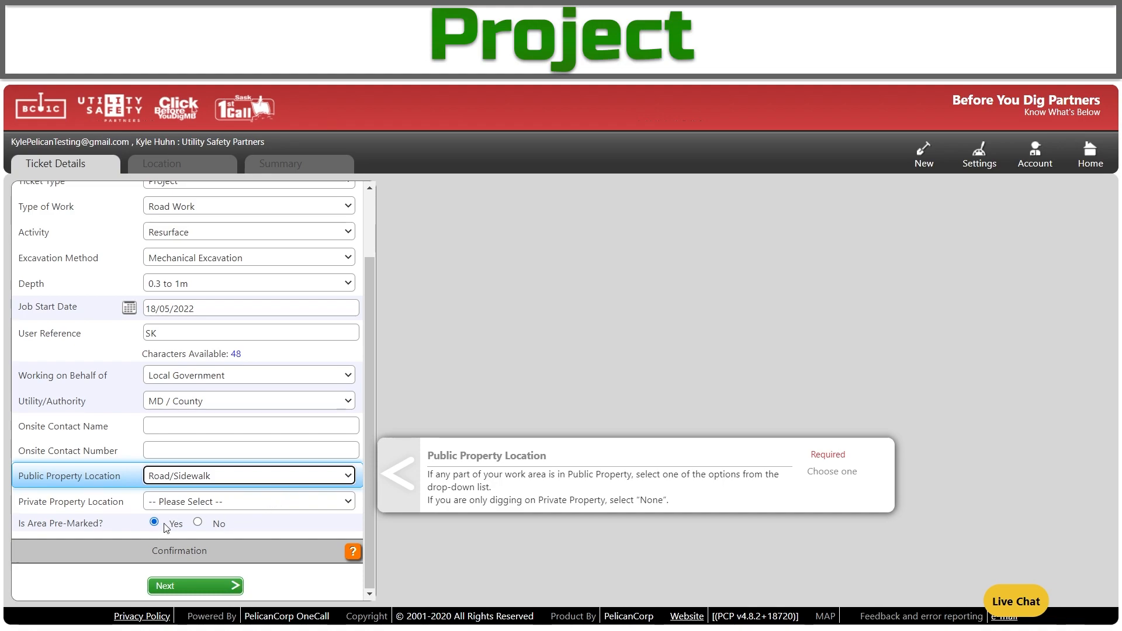
{"action": "left_click", "coordinate": [177, 587]}
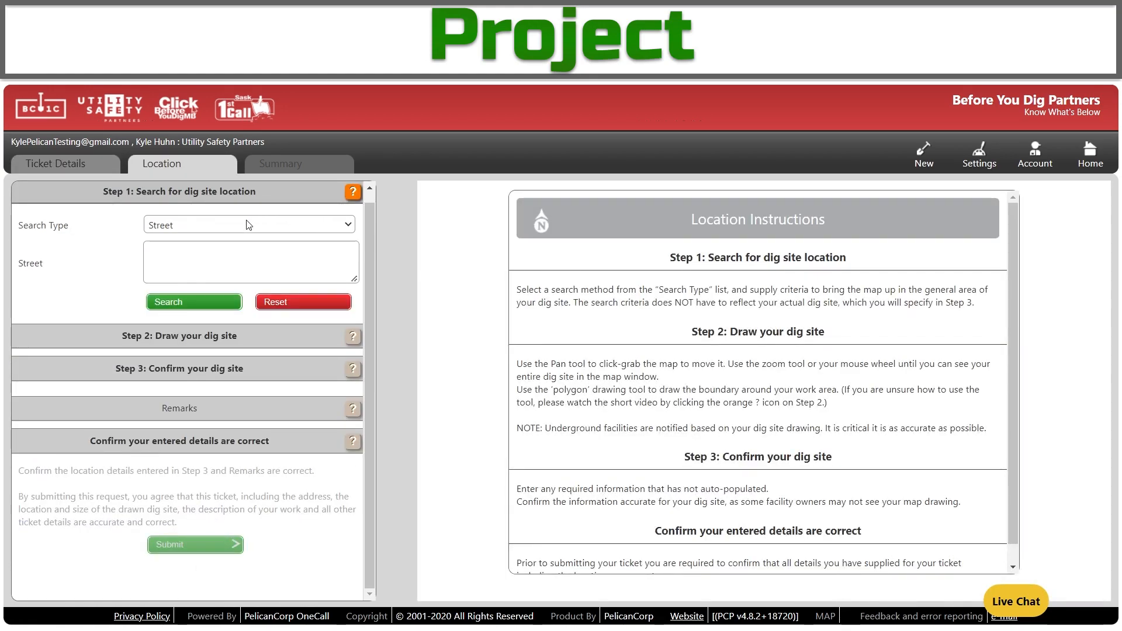
Search by LLD Grid for reference SE-28-26-06-w2 to show the dig site on the map.
{"action": "left_click", "coordinate": [247, 225]}
{"action": "left_click", "coordinate": [217, 266]}
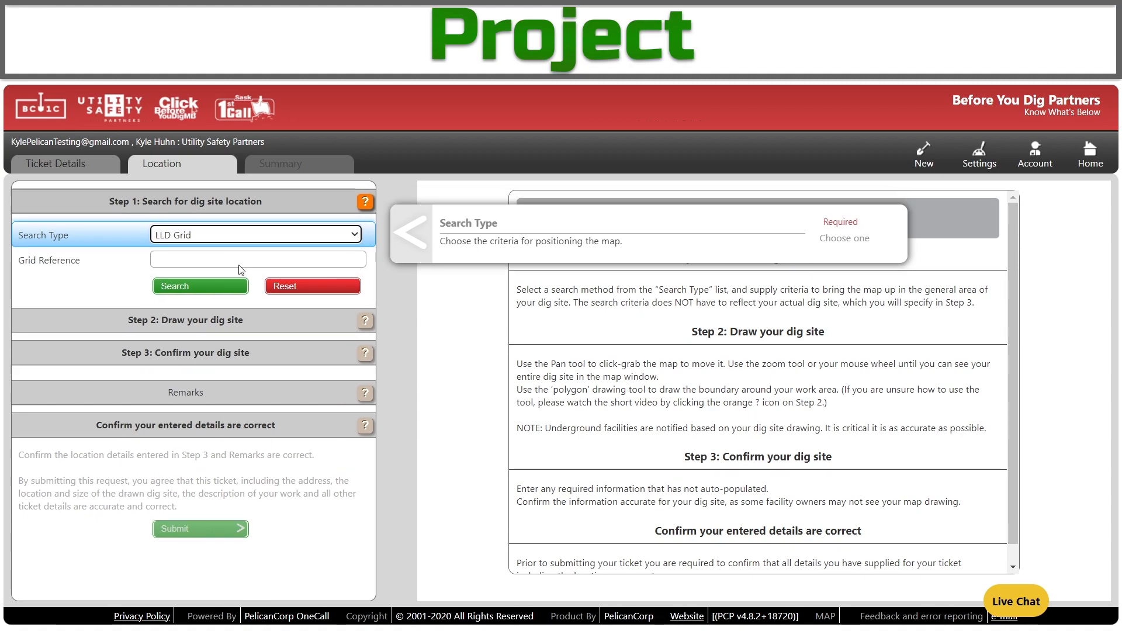
{"action": "left_click", "coordinate": [216, 258]}
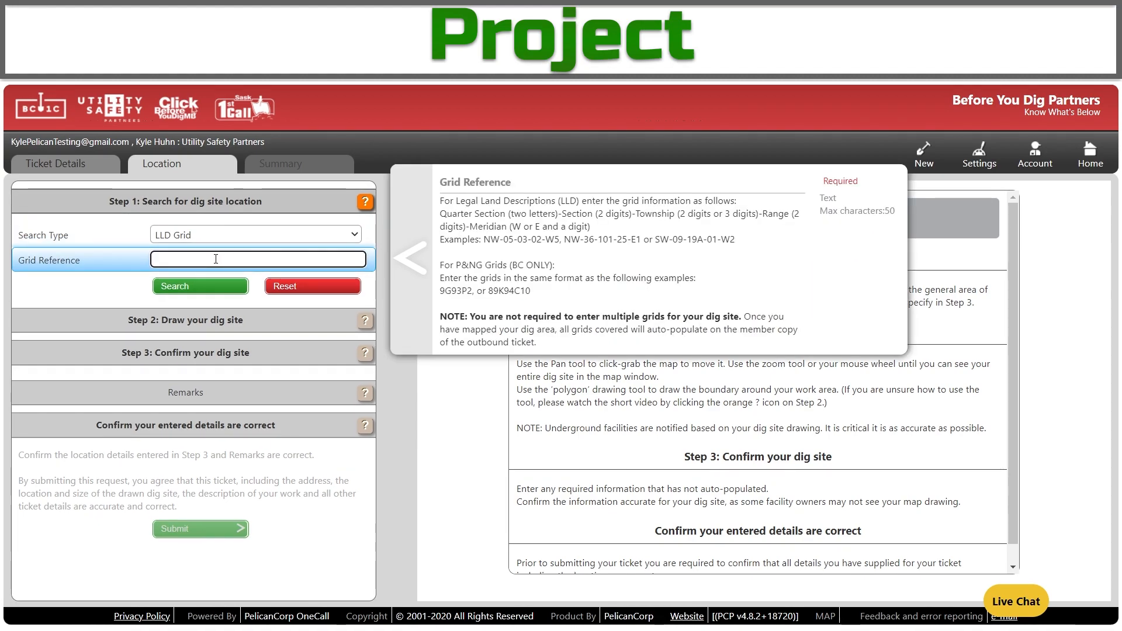
{"action": "type", "text": "SE-28-26-06-w2"}
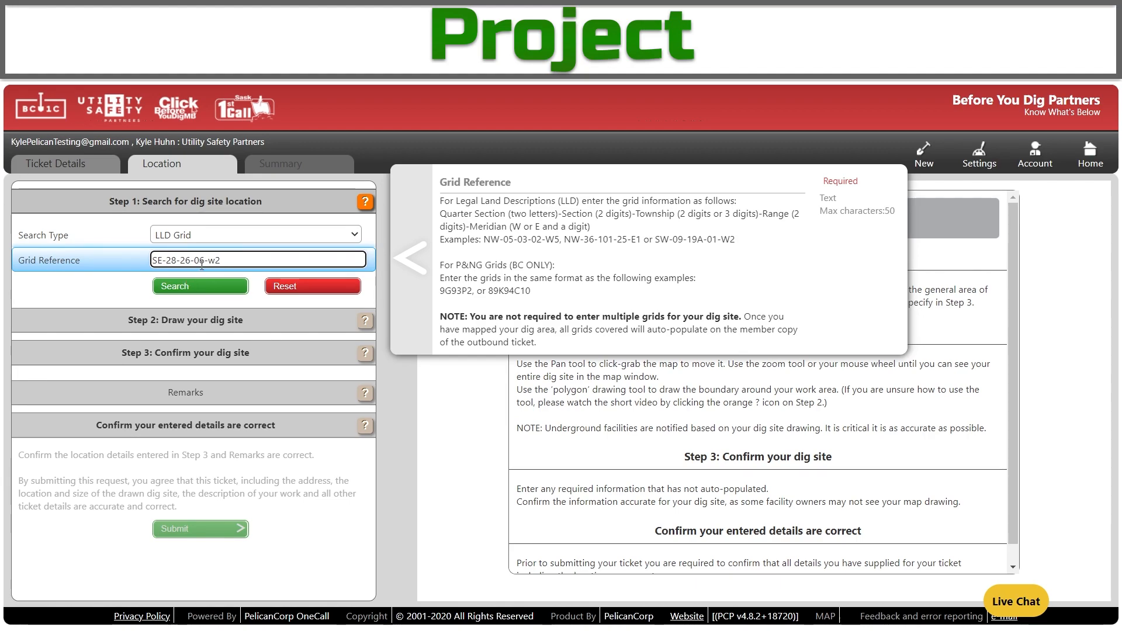
{"action": "left_click", "coordinate": [211, 286]}
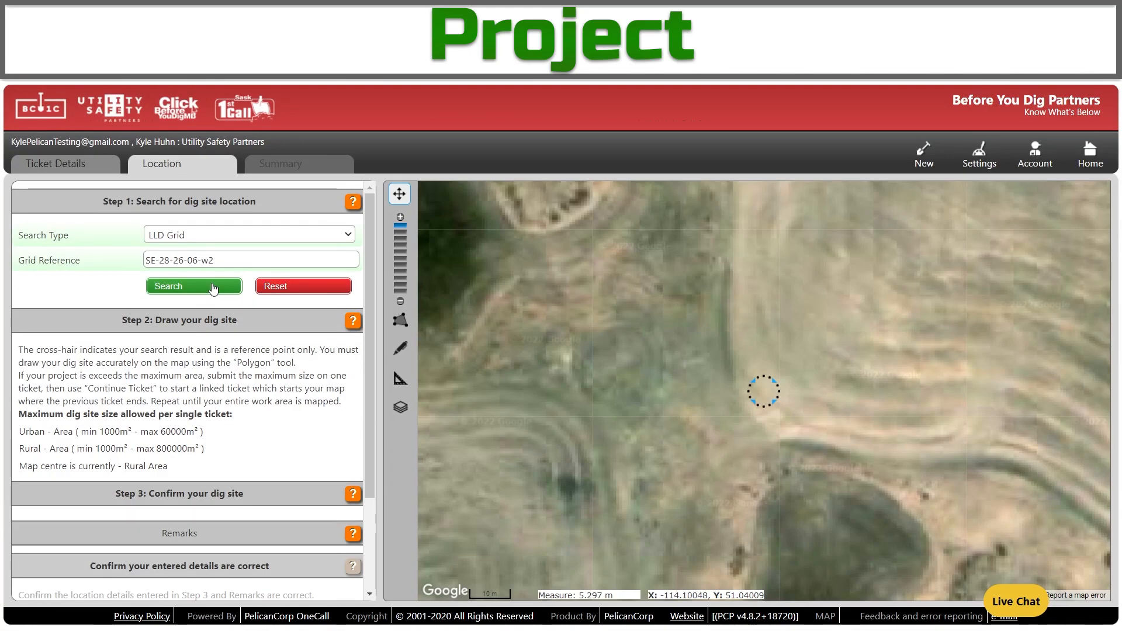
Zoom the map out four levels and turn on the LLD Grid overlay.
{"action": "left_click", "coordinate": [400, 301]}
{"action": "left_click", "coordinate": [400, 301]}
{"action": "left_click", "coordinate": [400, 301]}
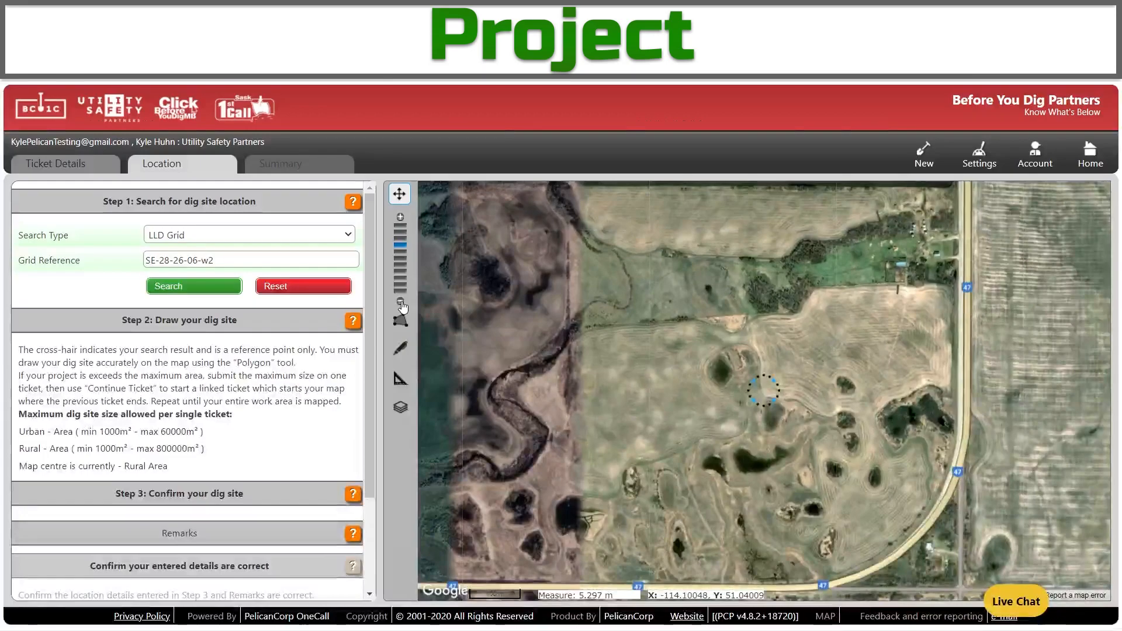
{"action": "left_click", "coordinate": [400, 302]}
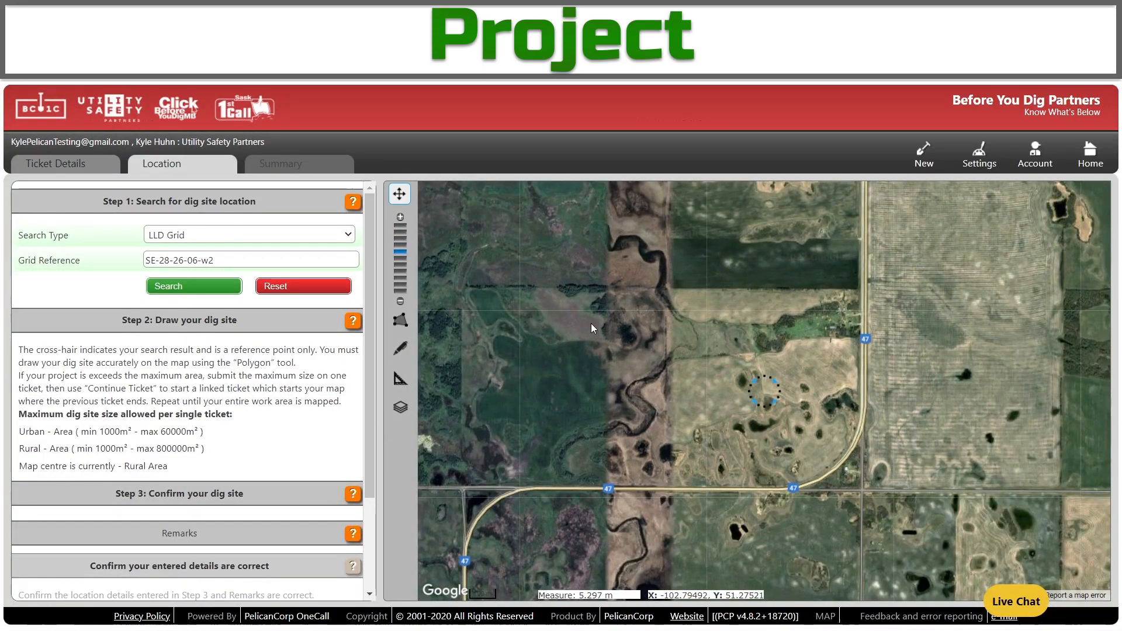
{"action": "left_click", "coordinate": [408, 408]}
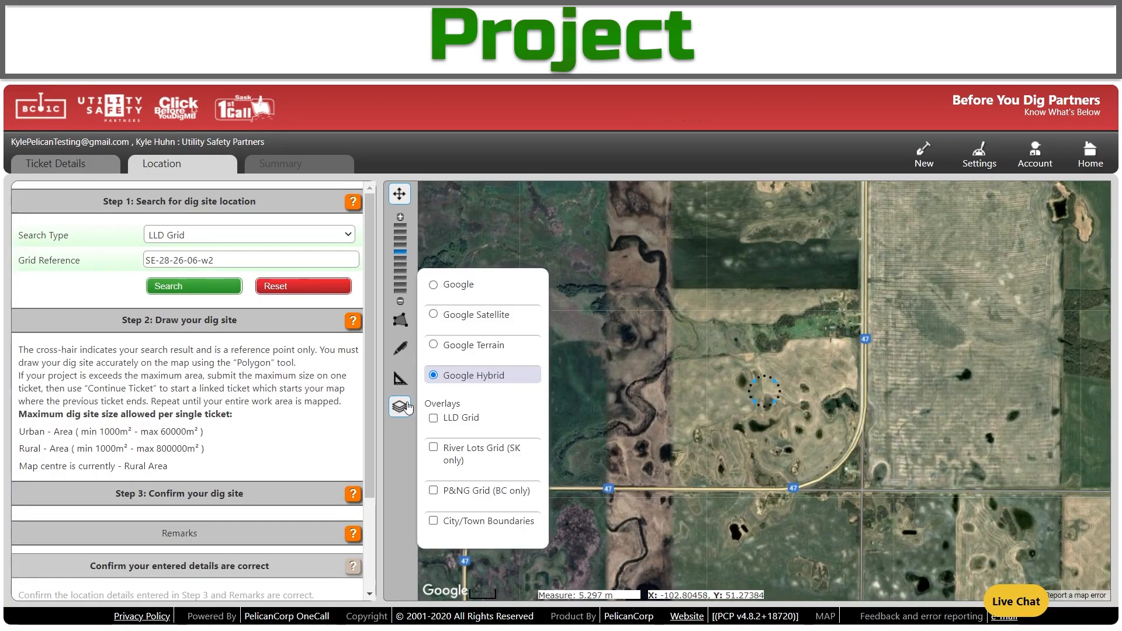
{"action": "left_click", "coordinate": [433, 419]}
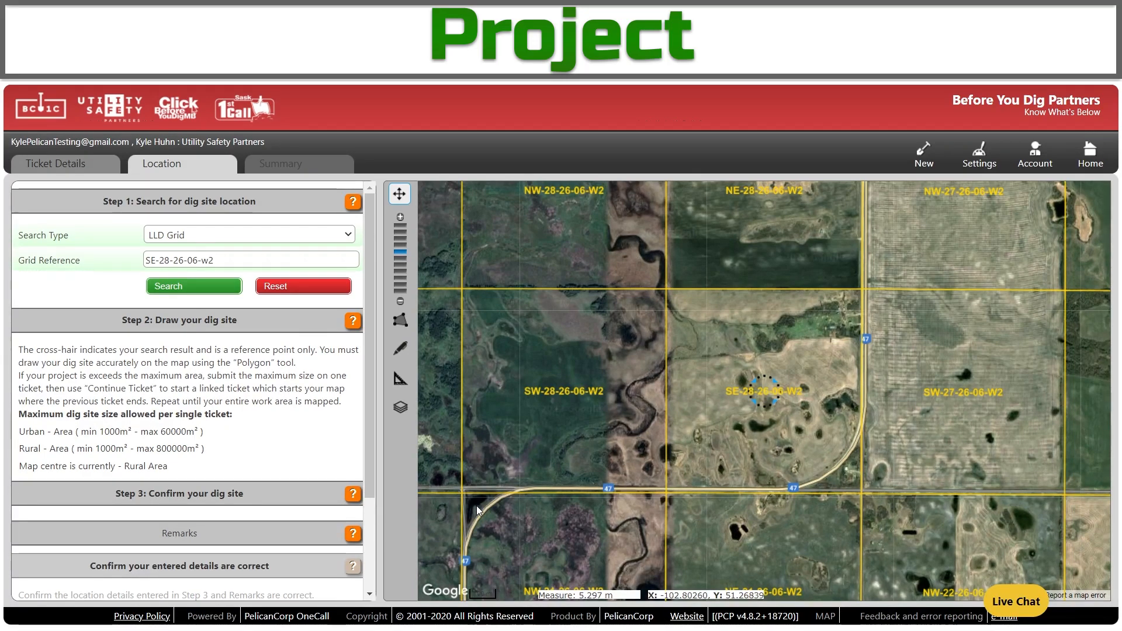
{"action": "left_click", "coordinate": [399, 319]}
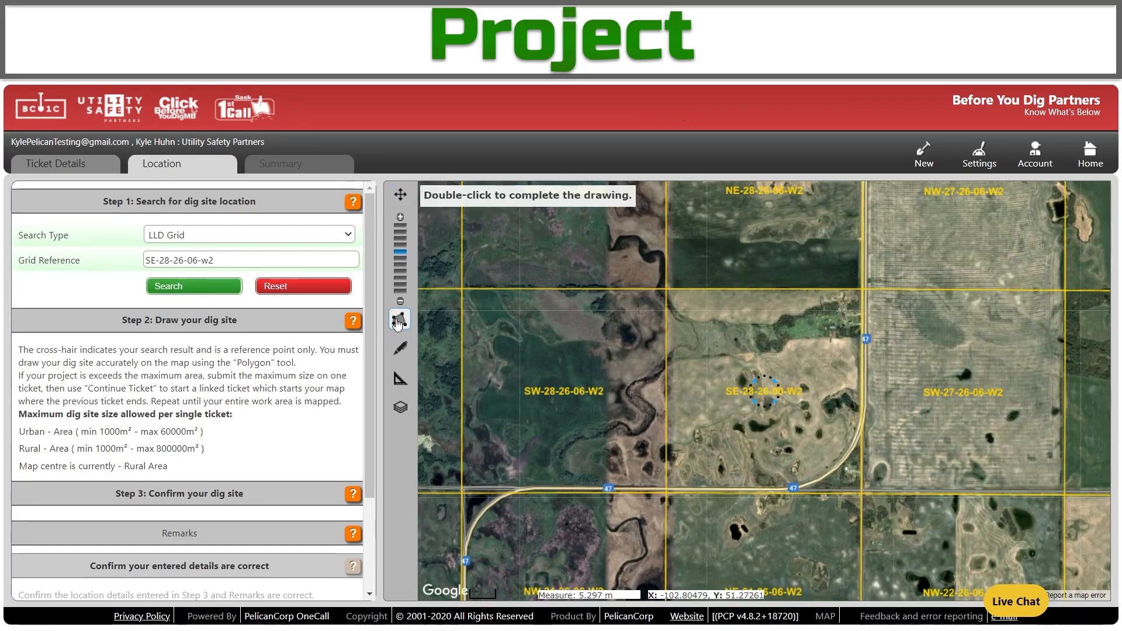
Trace a polygon along both edges of highway 47, from the section line around the curve to the junction.
{"action": "left_click", "coordinate": [867, 292]}
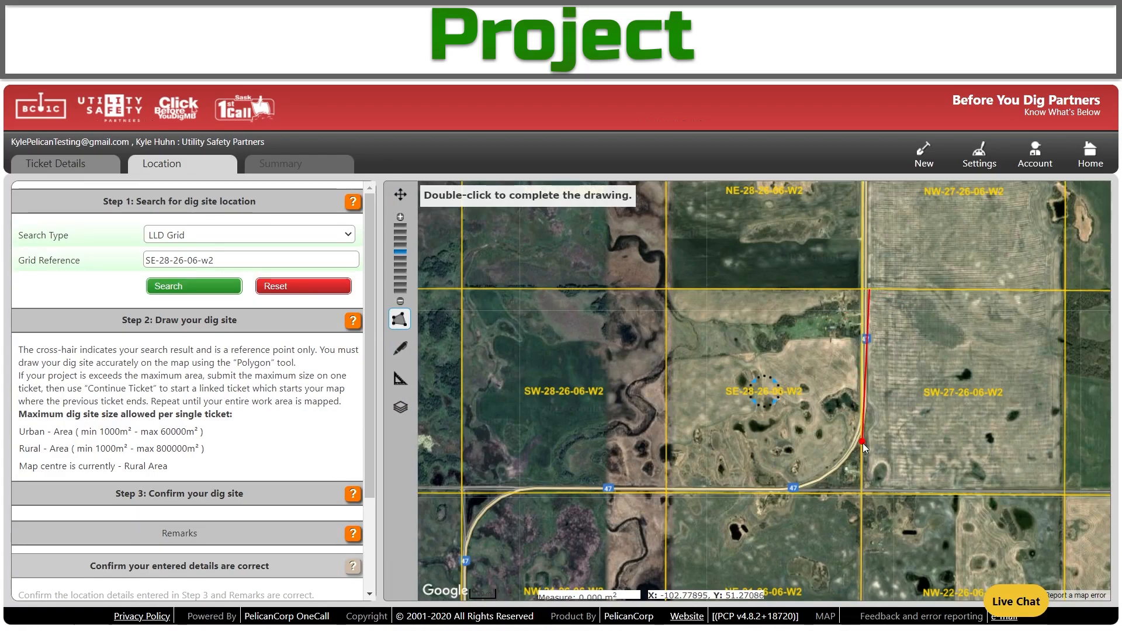
{"action": "left_click", "coordinate": [868, 407]}
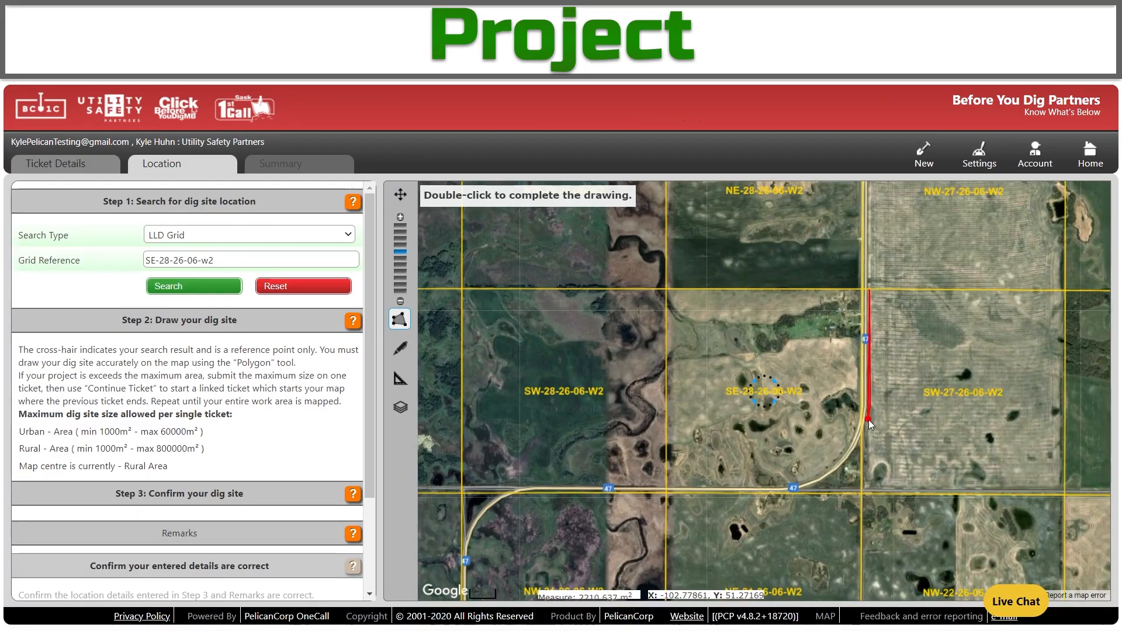
{"action": "left_click", "coordinate": [862, 439]}
{"action": "left_click", "coordinate": [847, 466]}
{"action": "left_click", "coordinate": [823, 485]}
{"action": "left_click", "coordinate": [789, 492]}
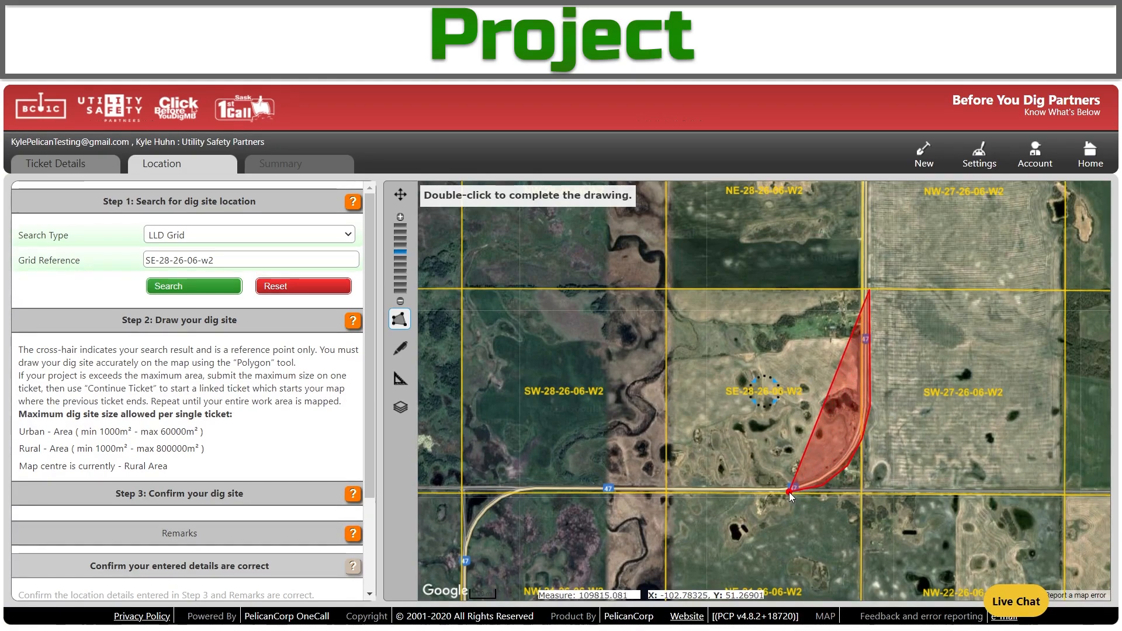
{"action": "left_click", "coordinate": [514, 487]}
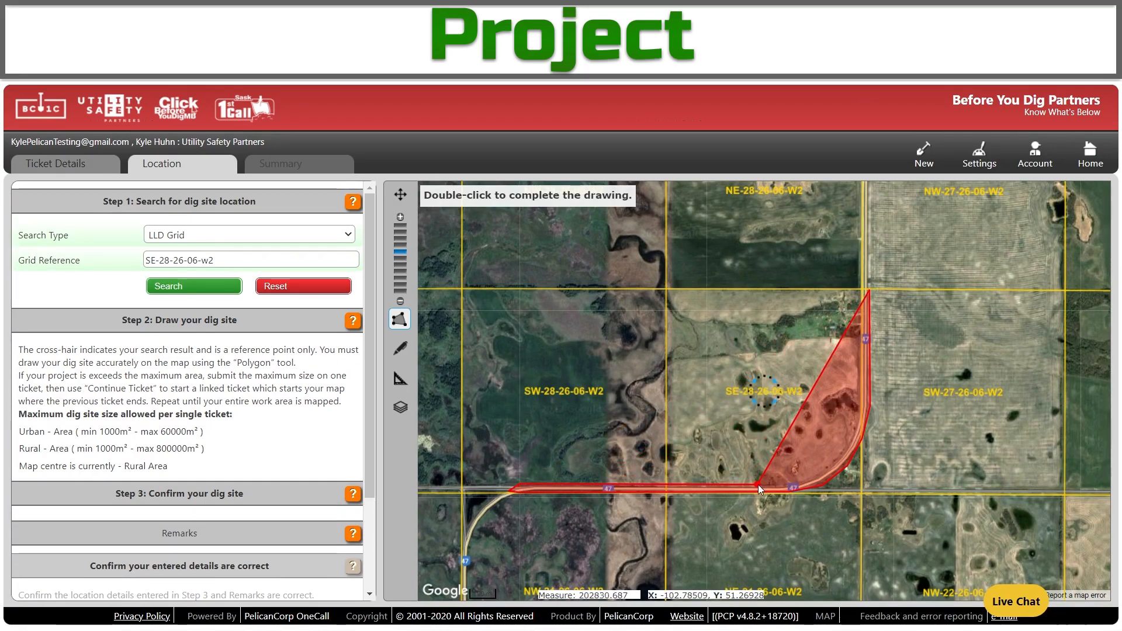
{"action": "left_click", "coordinate": [794, 484]}
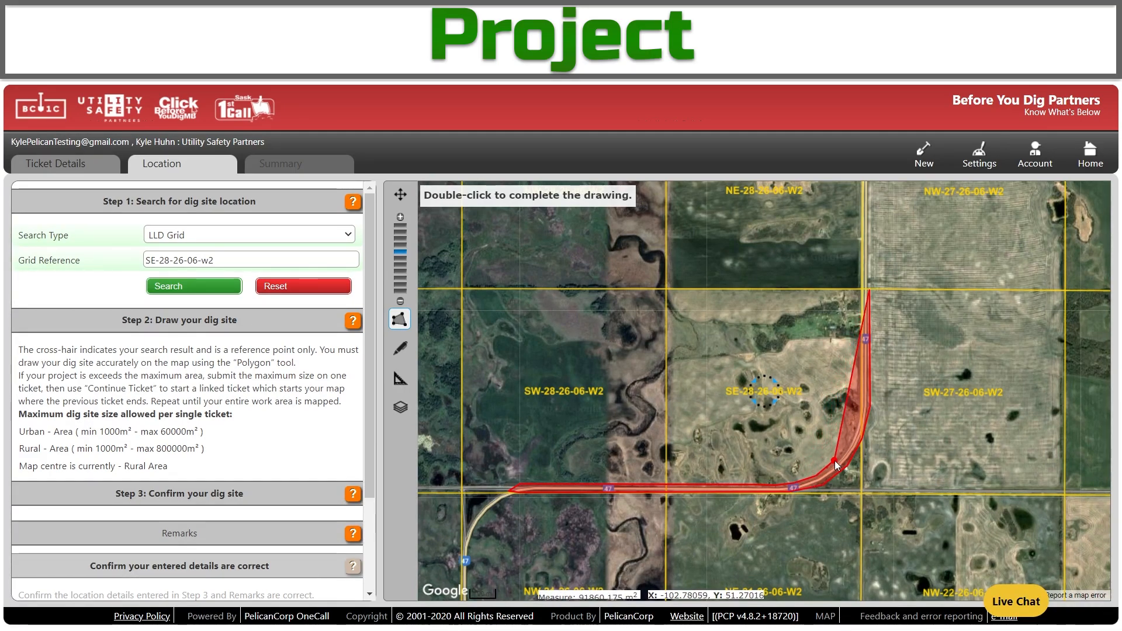
{"action": "left_click", "coordinate": [845, 444]}
{"action": "left_click", "coordinate": [859, 409]}
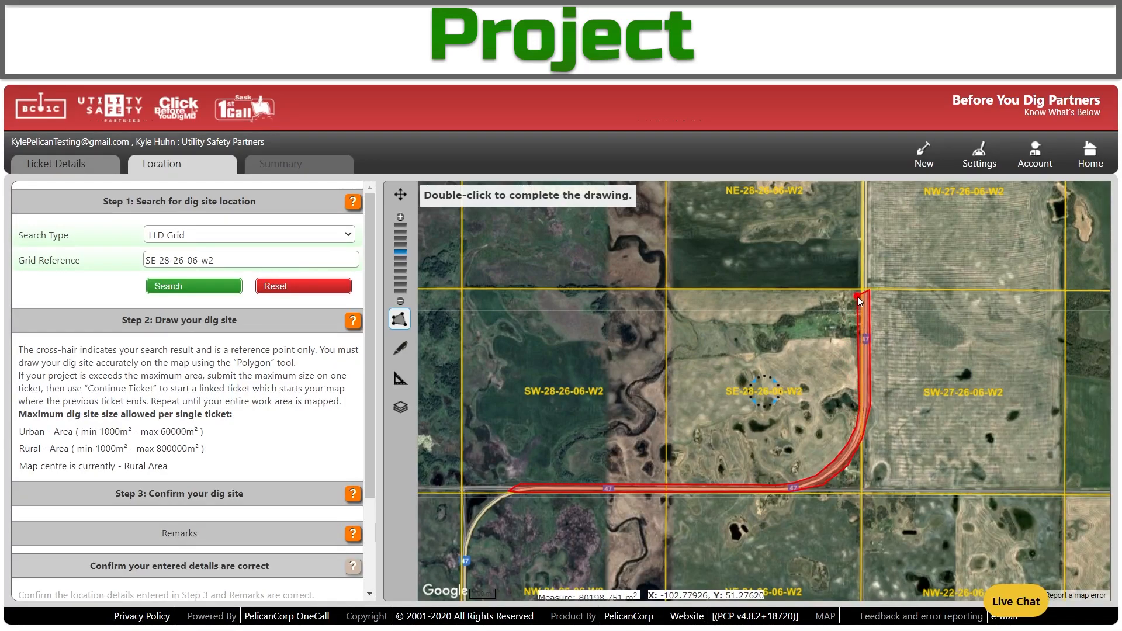
{"action": "double_click", "coordinate": [863, 295]}
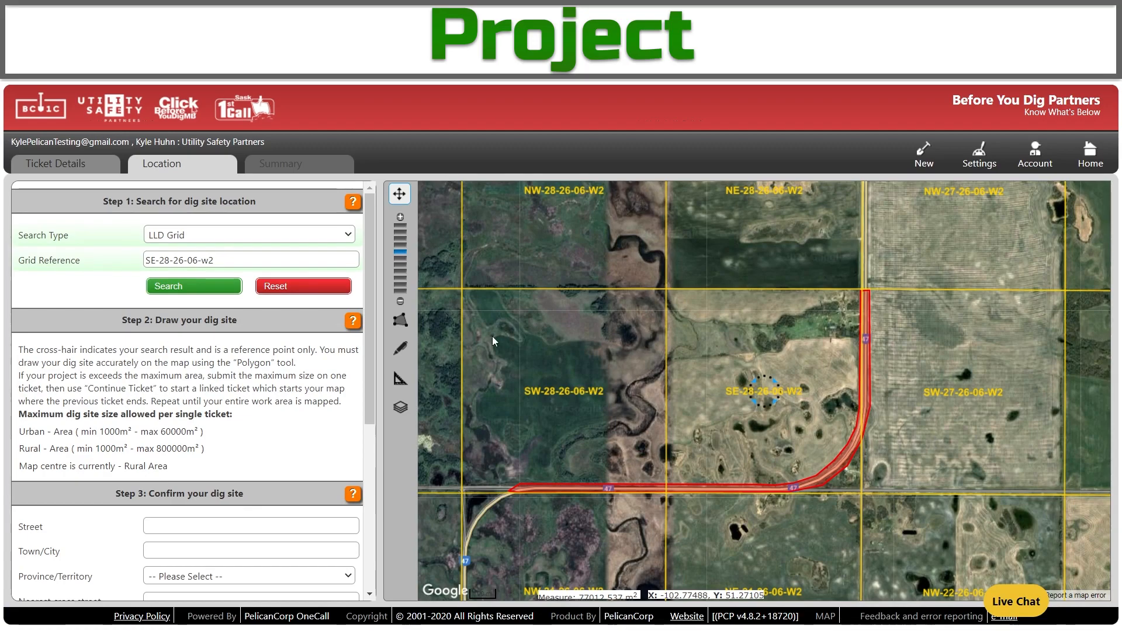
Enter Highway 47 as the dig site street.
{"action": "scroll", "coordinate": [292, 415], "scroll_direction": "down", "scroll_amount": 4}
{"action": "left_click", "coordinate": [238, 305]}
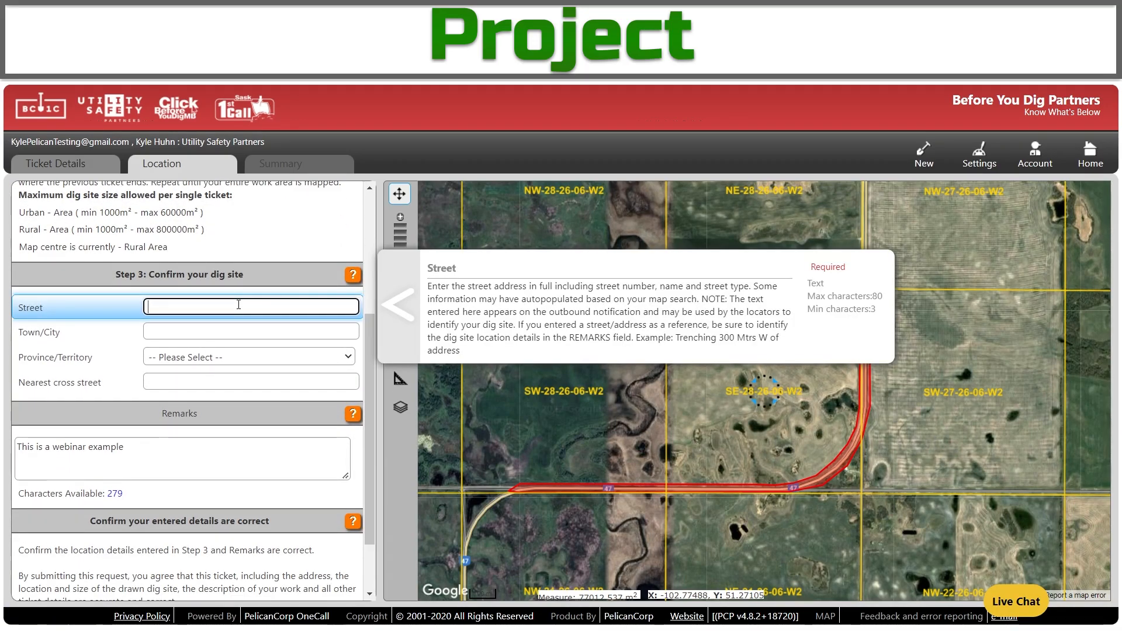
{"action": "type", "text": "Highway 47"}
{"action": "left_click", "coordinate": [235, 331]}
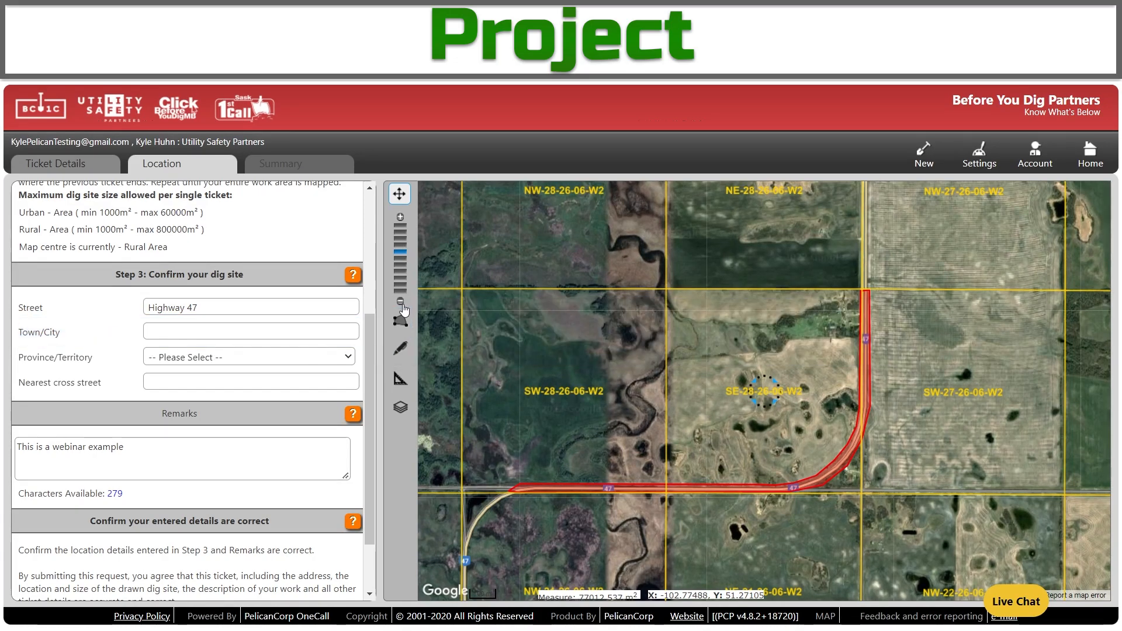
{"action": "left_click", "coordinate": [399, 302]}
{"action": "left_click", "coordinate": [399, 302]}
{"action": "left_click", "coordinate": [400, 302]}
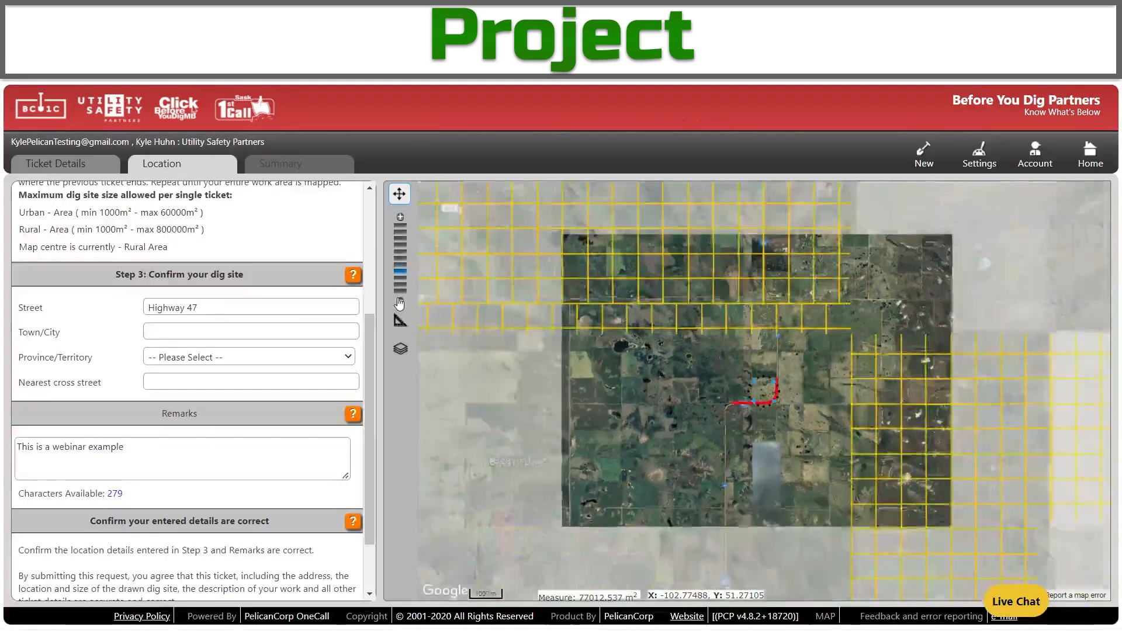
{"action": "left_click", "coordinate": [401, 218]}
{"action": "left_click", "coordinate": [401, 218]}
{"action": "left_click", "coordinate": [402, 218]}
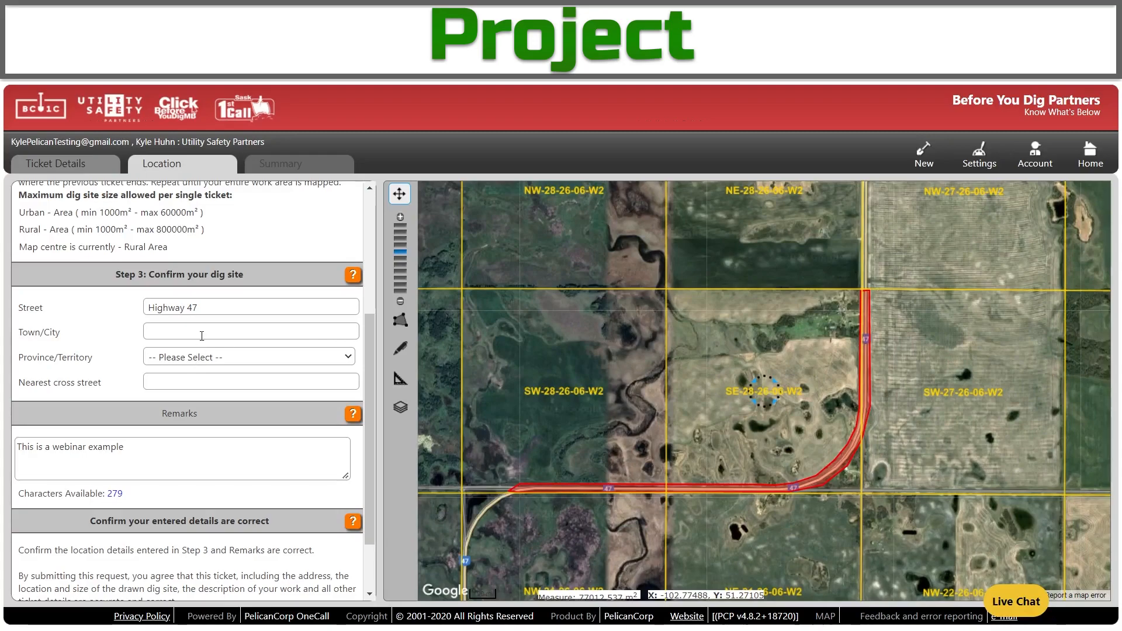
Set the town or city to Rural and the province to SASKATCHEWAN.
{"action": "left_click", "coordinate": [202, 335]}
{"action": "type", "text": "Rural"}
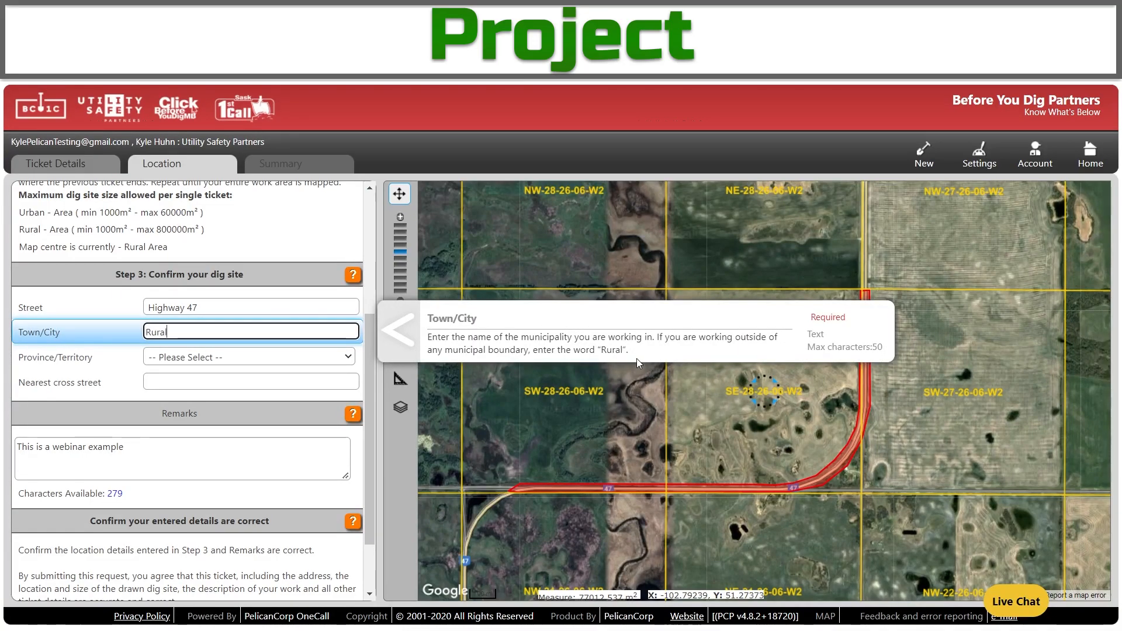
{"action": "key", "text": "Tab"}
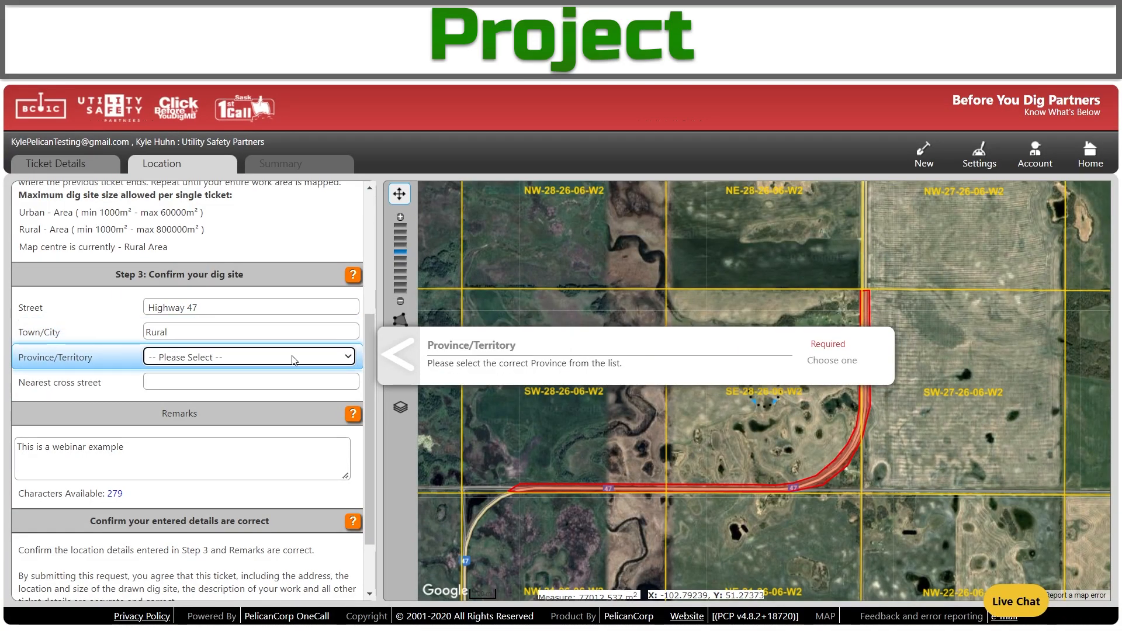
{"action": "left_click", "coordinate": [316, 363]}
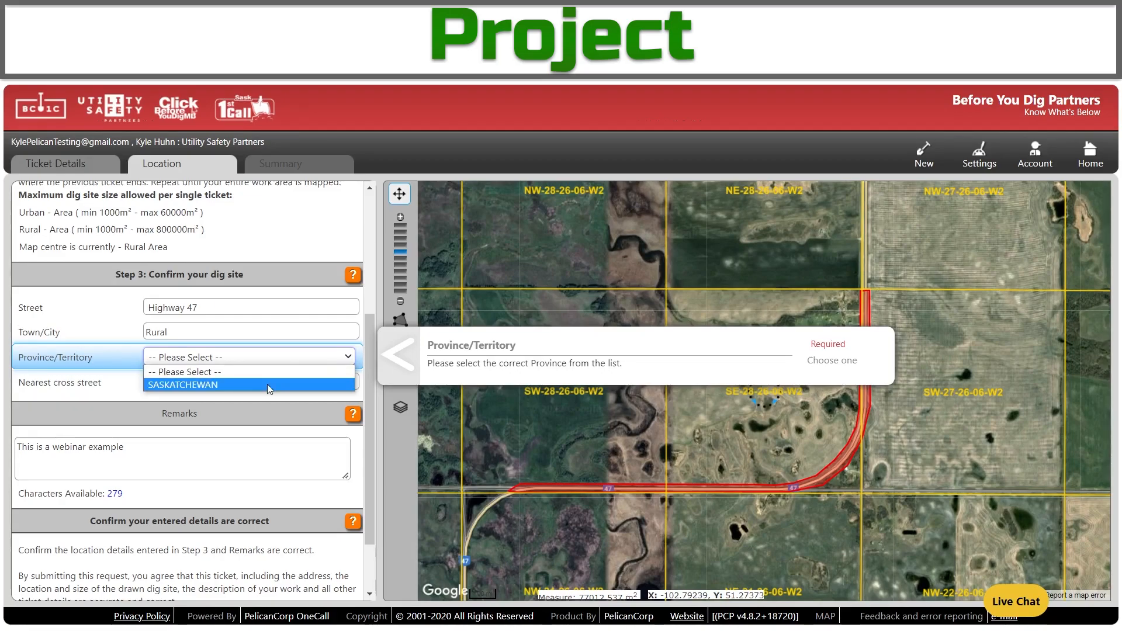
{"action": "left_click", "coordinate": [267, 384]}
{"action": "left_click", "coordinate": [274, 379]}
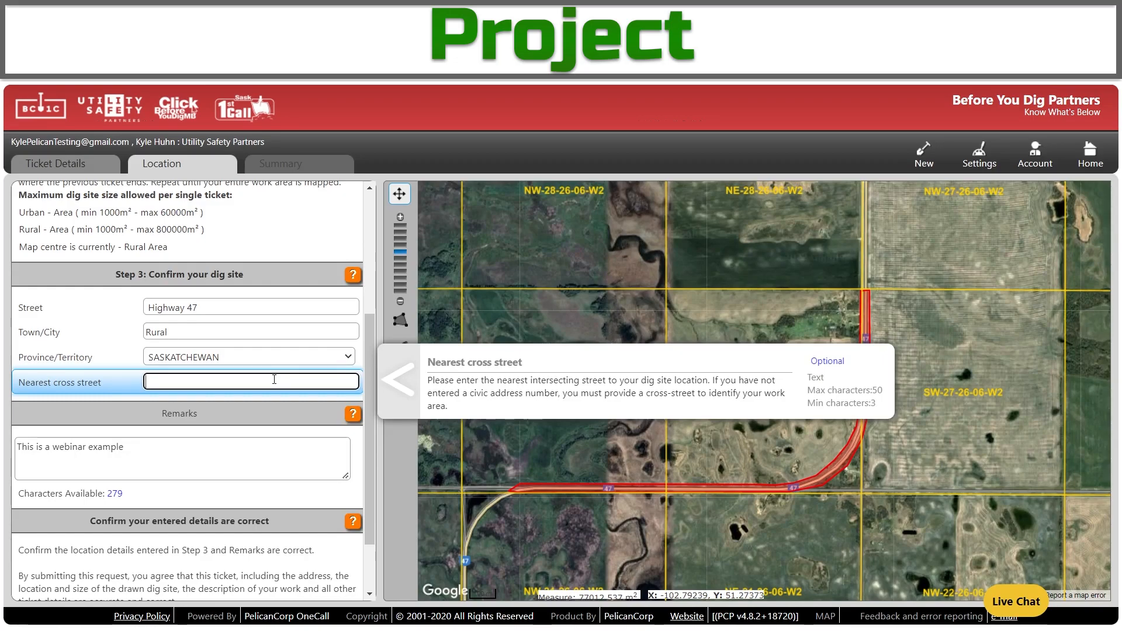
Append '. Working in hwy 47 road allowance.' to the remarks.
{"action": "left_click", "coordinate": [253, 472]}
{"action": "type", "text": ". Working in hwy"}
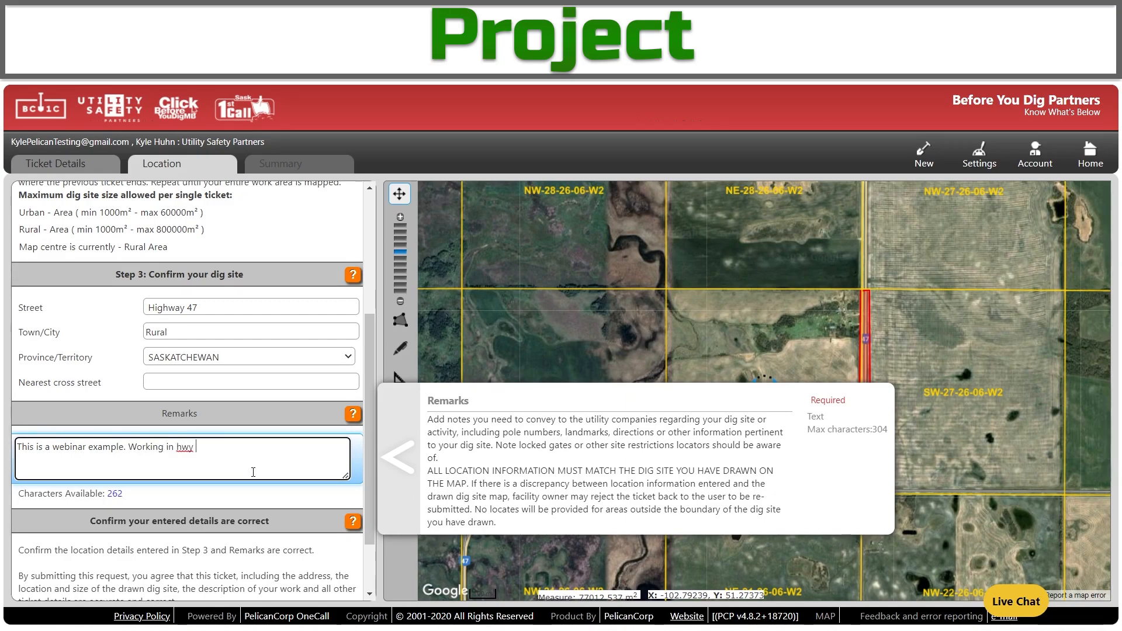
{"action": "type", "text": "lowance."}
{"action": "scroll", "coordinate": [232, 500], "scroll_direction": "down", "scroll_amount": 2}
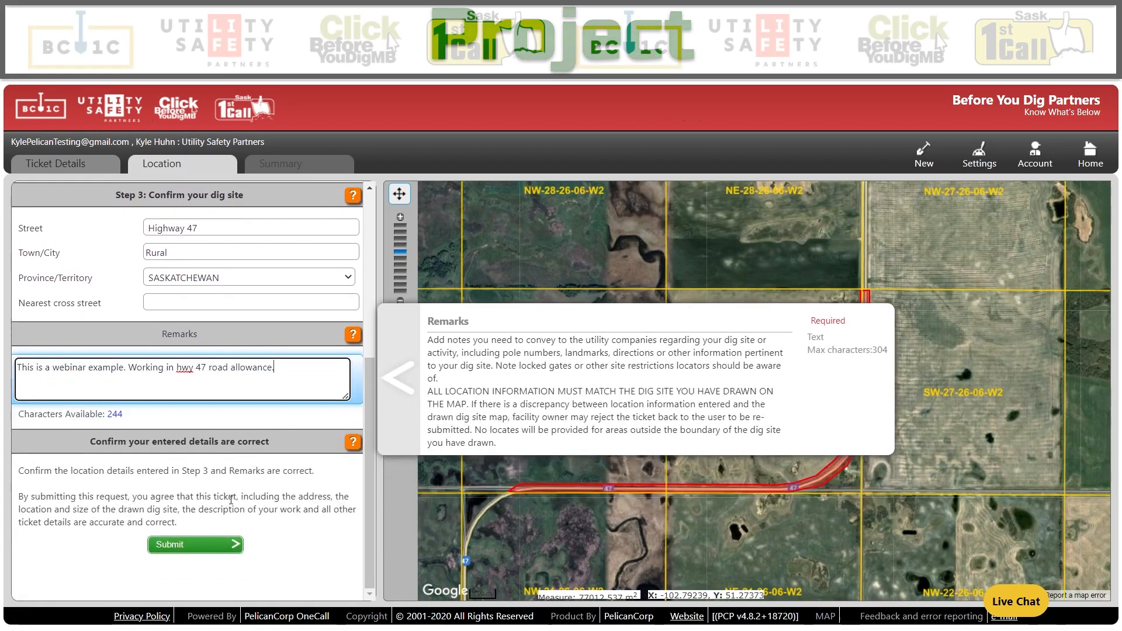
Submit the Project ticket, confirm MANITOBA HYDRO and TESTING TICKETS MEMBER were notified, and start a new ticket.
{"action": "left_click", "coordinate": [213, 549]}
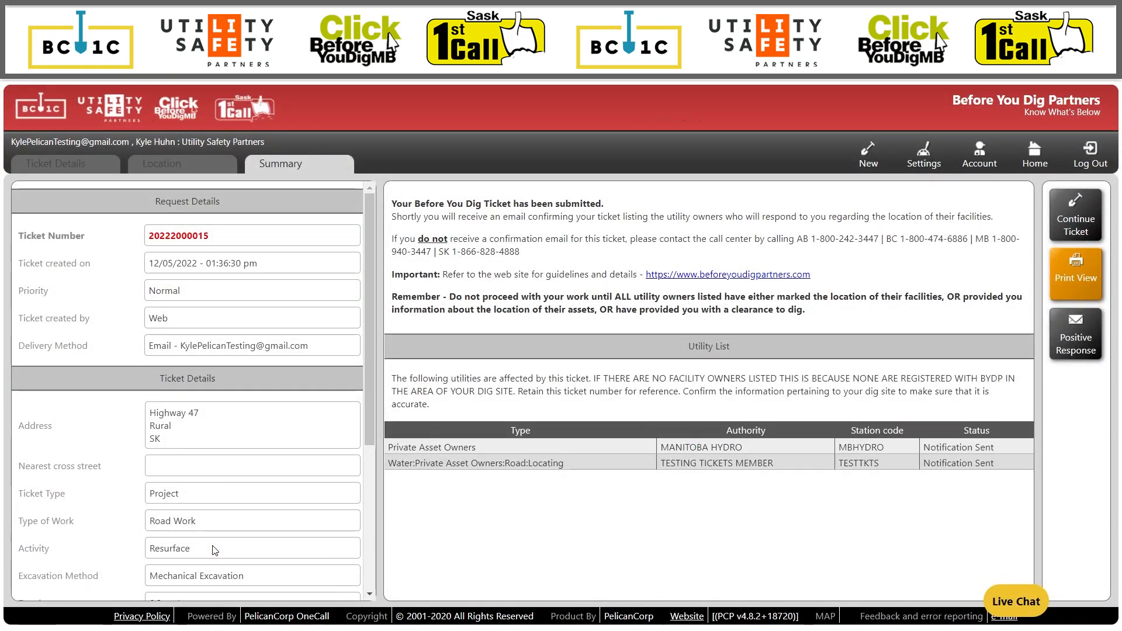
{"action": "left_click", "coordinate": [866, 155]}
{"action": "scroll", "coordinate": [251, 272], "scroll_direction": "up", "scroll_amount": 1}
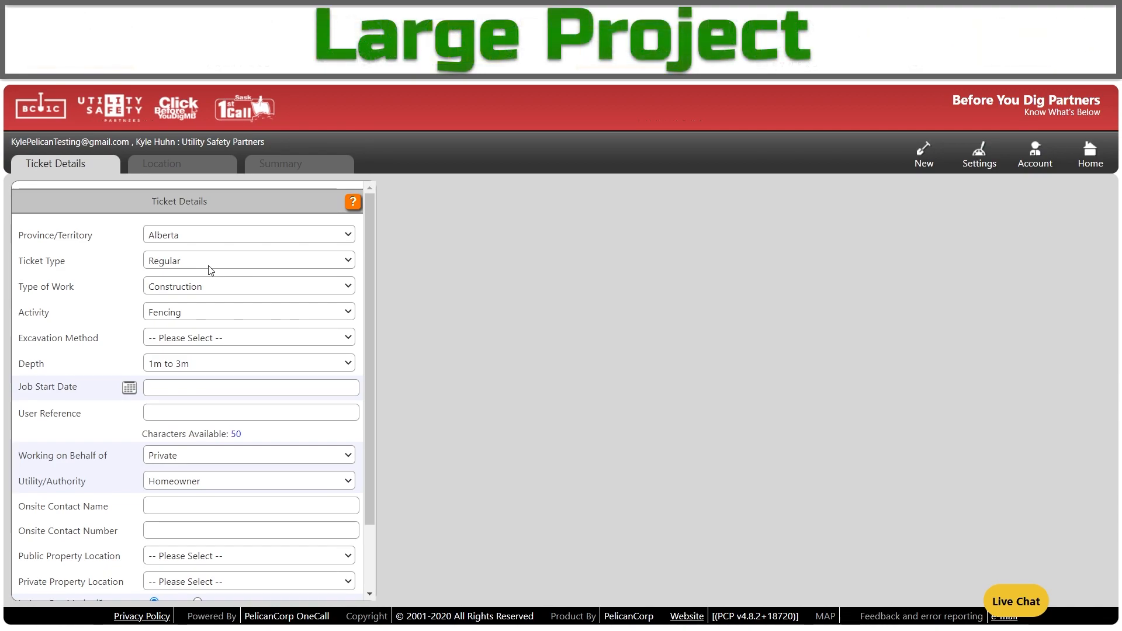
Make it a Large Project: Groundwork, Grading activity, Grading method, 0.3 to 1m deep.
{"action": "left_click", "coordinate": [211, 267]}
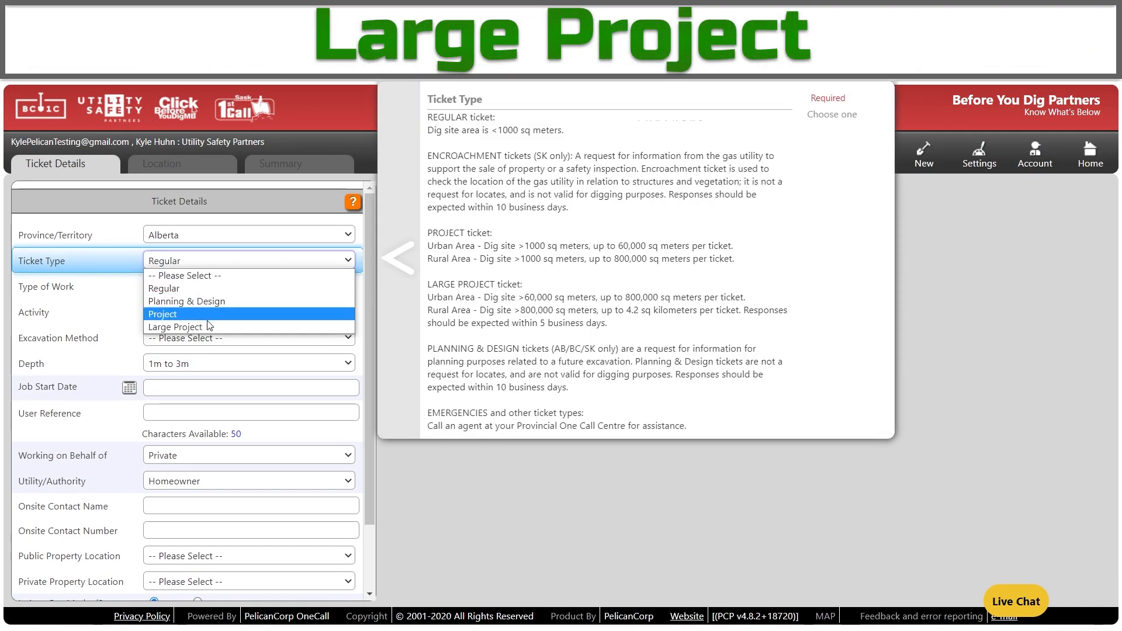
{"action": "left_click", "coordinate": [208, 329]}
{"action": "left_click", "coordinate": [214, 288]}
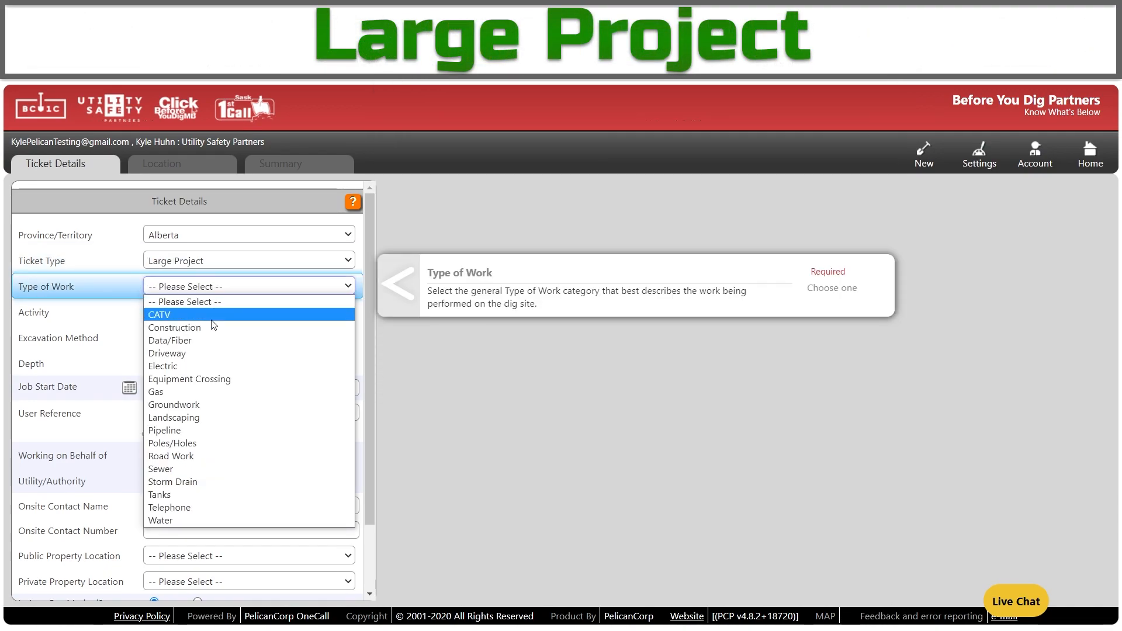
{"action": "left_click", "coordinate": [187, 403]}
{"action": "left_click", "coordinate": [222, 311]}
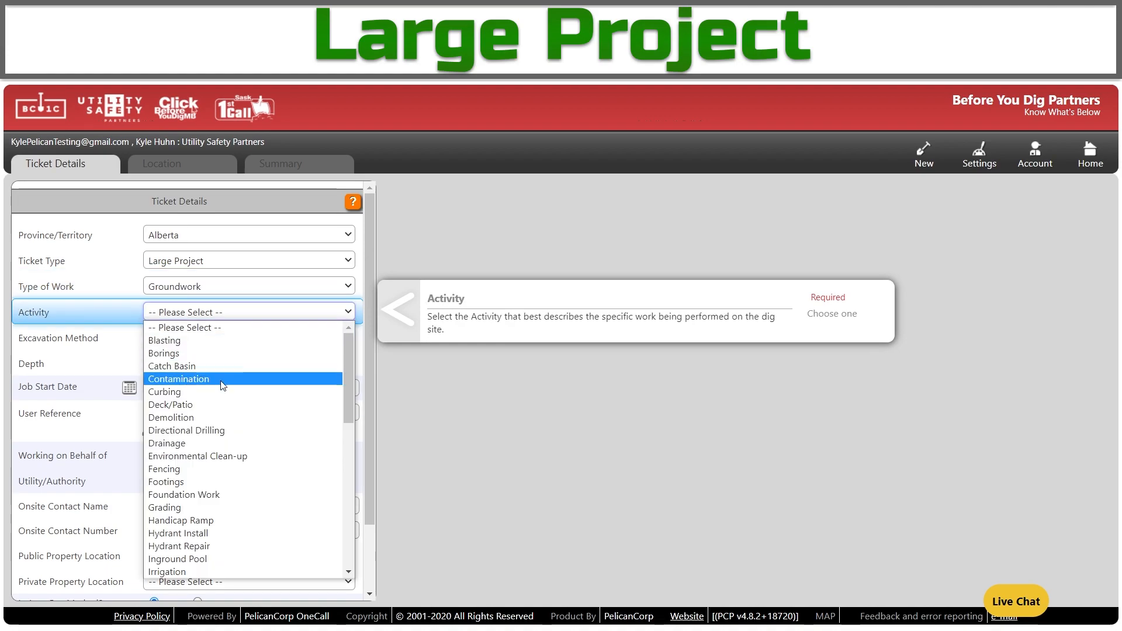
{"action": "left_click", "coordinate": [193, 507]}
{"action": "left_click", "coordinate": [233, 345]}
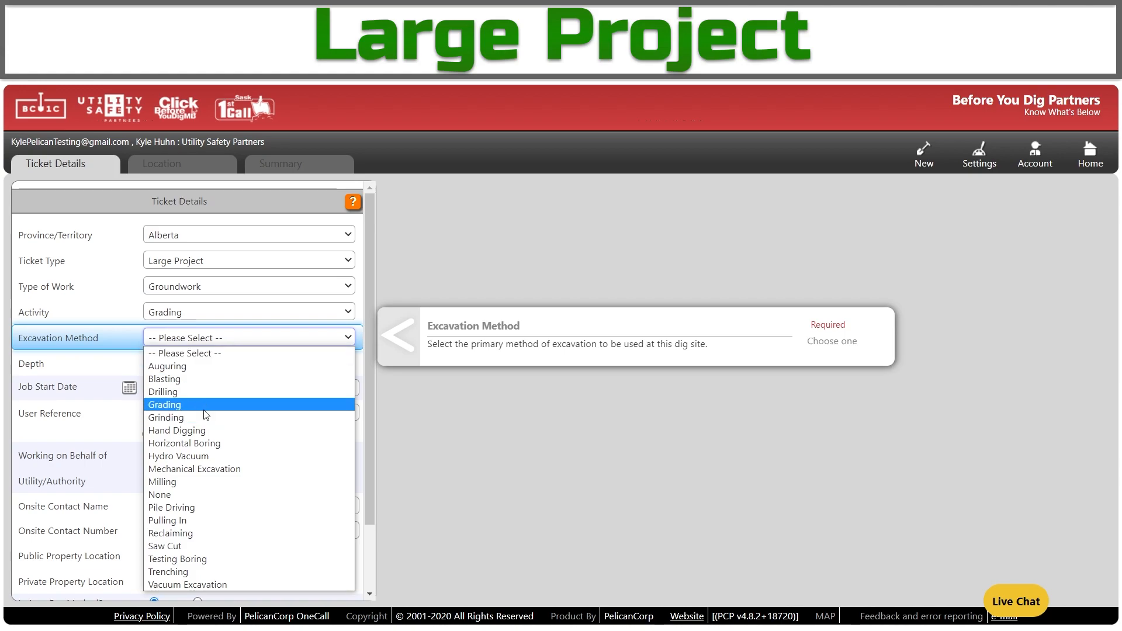
{"action": "left_click", "coordinate": [206, 410]}
{"action": "left_click", "coordinate": [218, 364]}
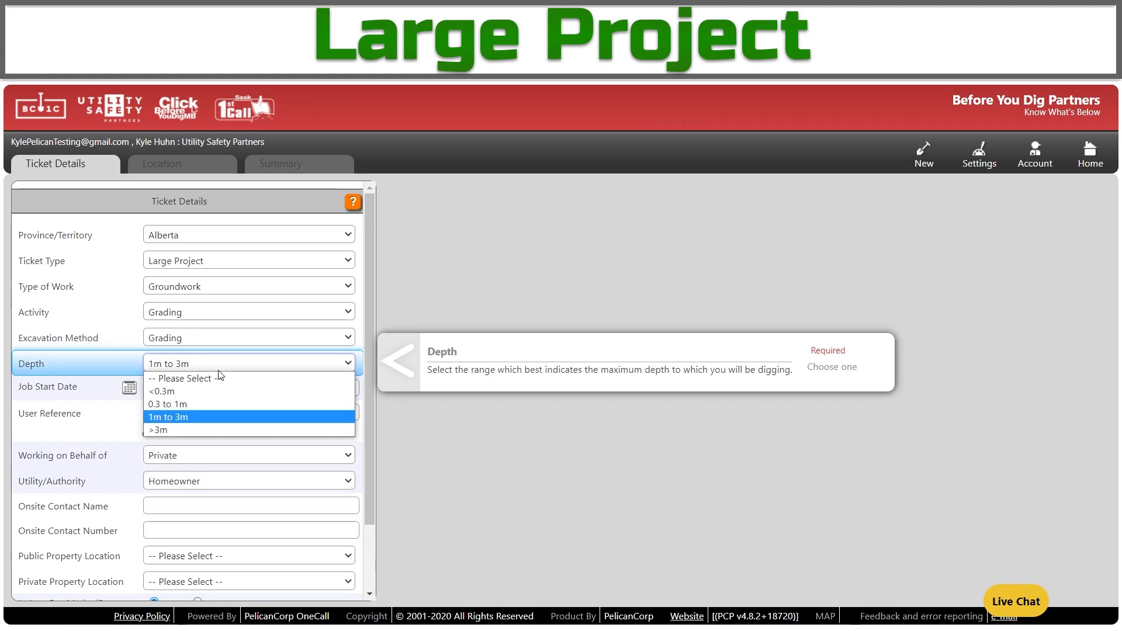
{"action": "left_click", "coordinate": [220, 405]}
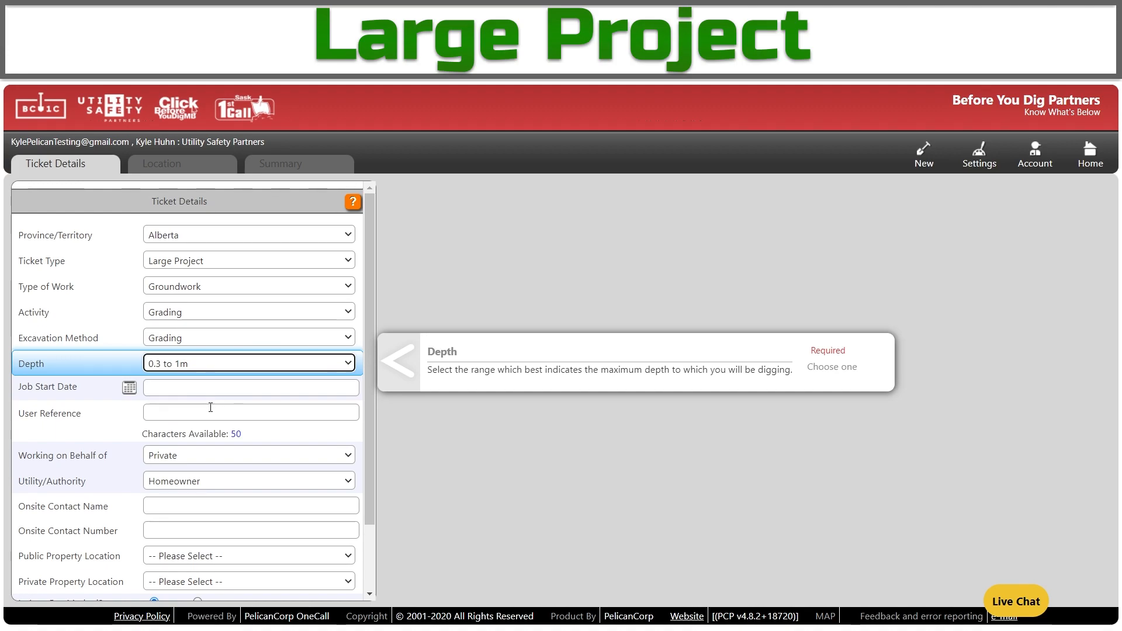
Set the job start date to 20/05/2022 and the user reference to AB.
{"action": "left_click", "coordinate": [129, 388]}
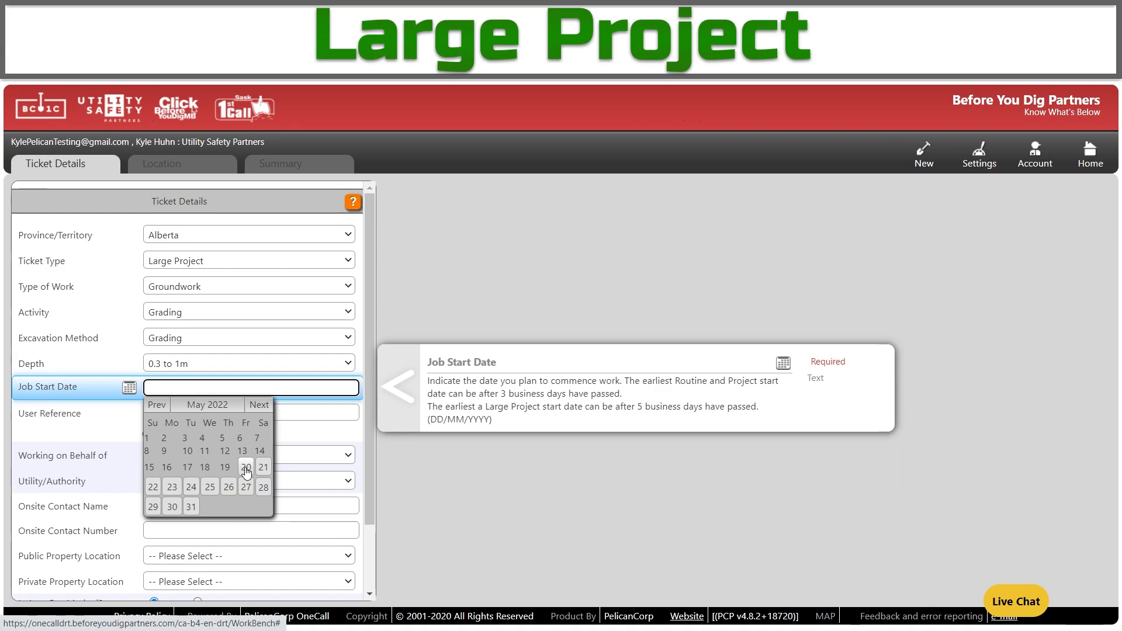
{"action": "left_click", "coordinate": [246, 470]}
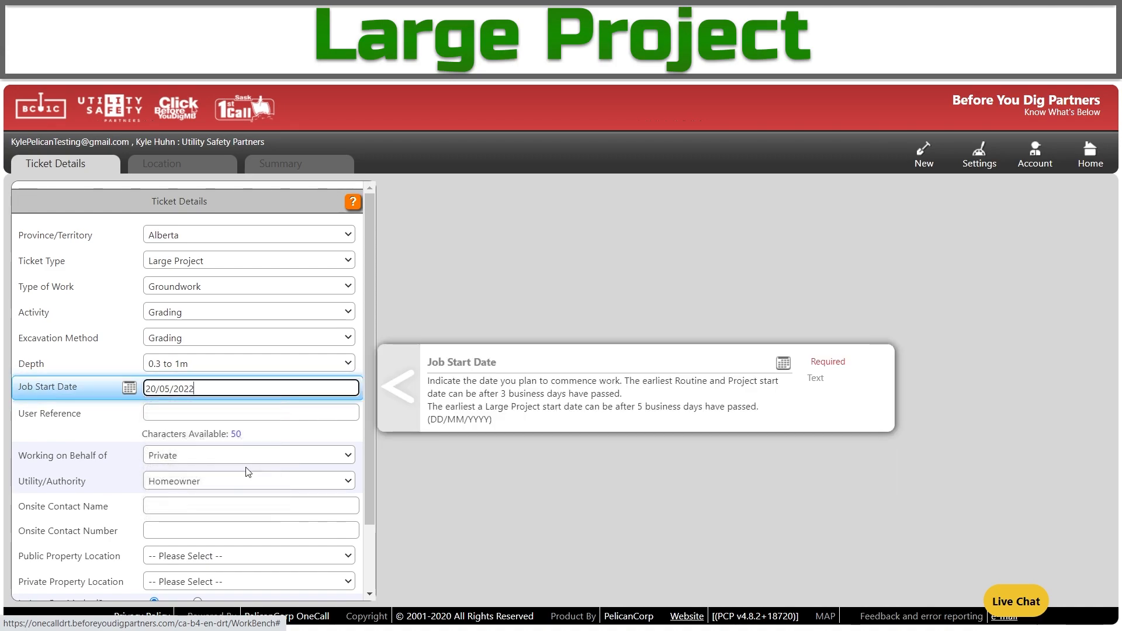
{"action": "scroll", "coordinate": [210, 374], "scroll_direction": "down", "scroll_amount": 1}
{"action": "left_click", "coordinate": [202, 338]}
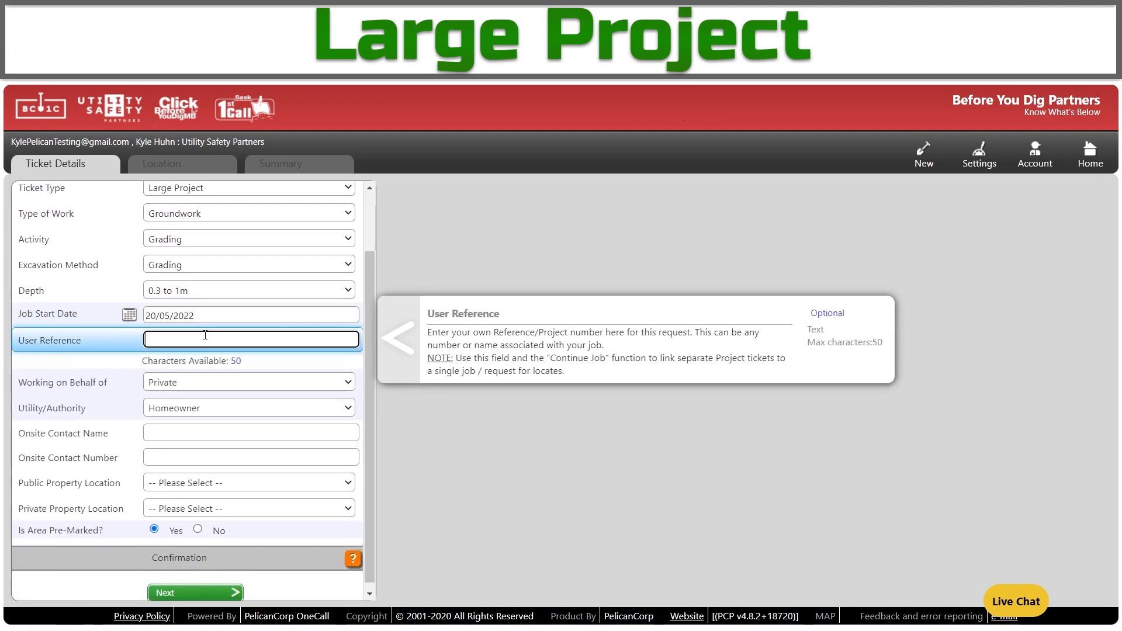
{"action": "type", "text": "AB"}
Mark the work Private with a Contractor (Subcontractor only) authority, add the onsite contact's name, choose Commercial property, and continue to Location.
{"action": "scroll", "coordinate": [217, 380], "scroll_direction": "down", "scroll_amount": 1}
{"action": "left_click", "coordinate": [211, 378]}
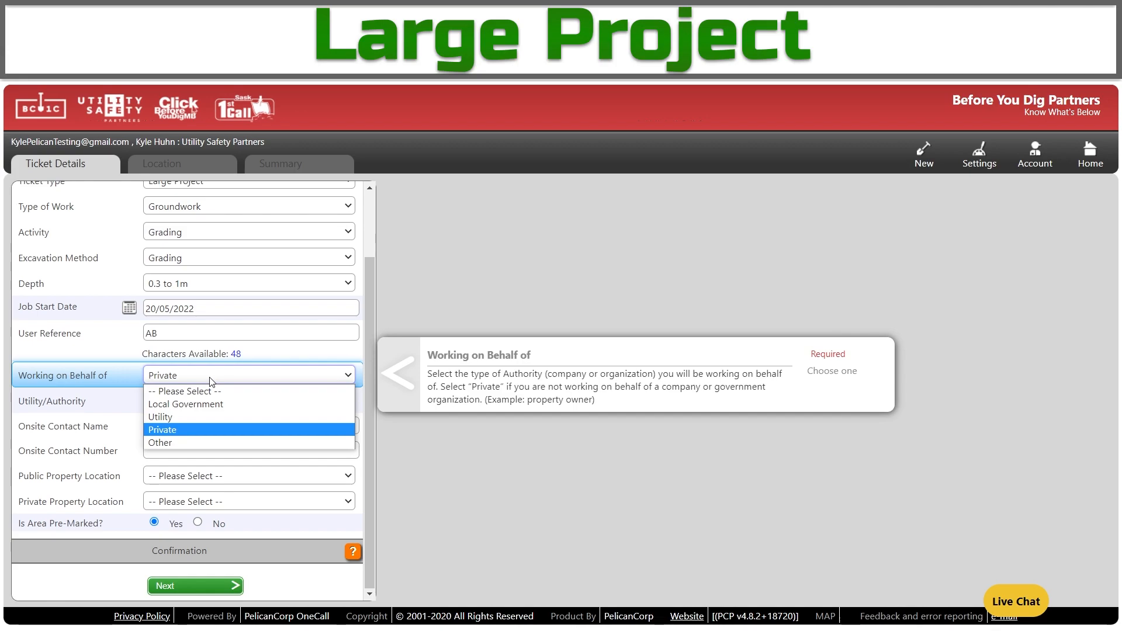
{"action": "left_click", "coordinate": [227, 431]}
{"action": "left_click", "coordinate": [238, 405]}
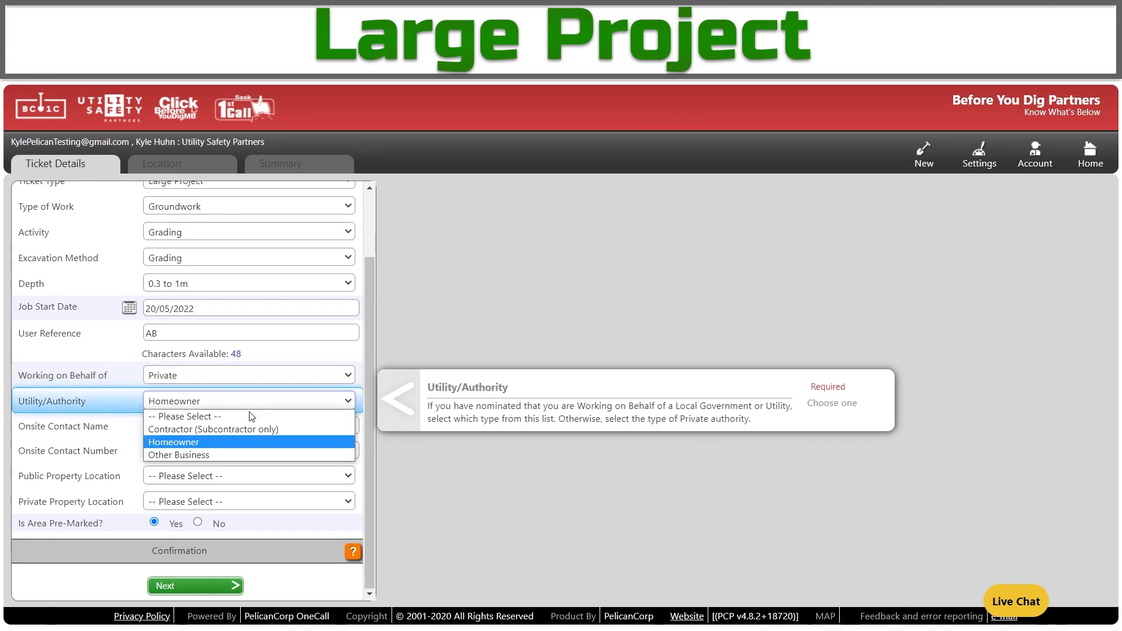
{"action": "left_click", "coordinate": [256, 430]}
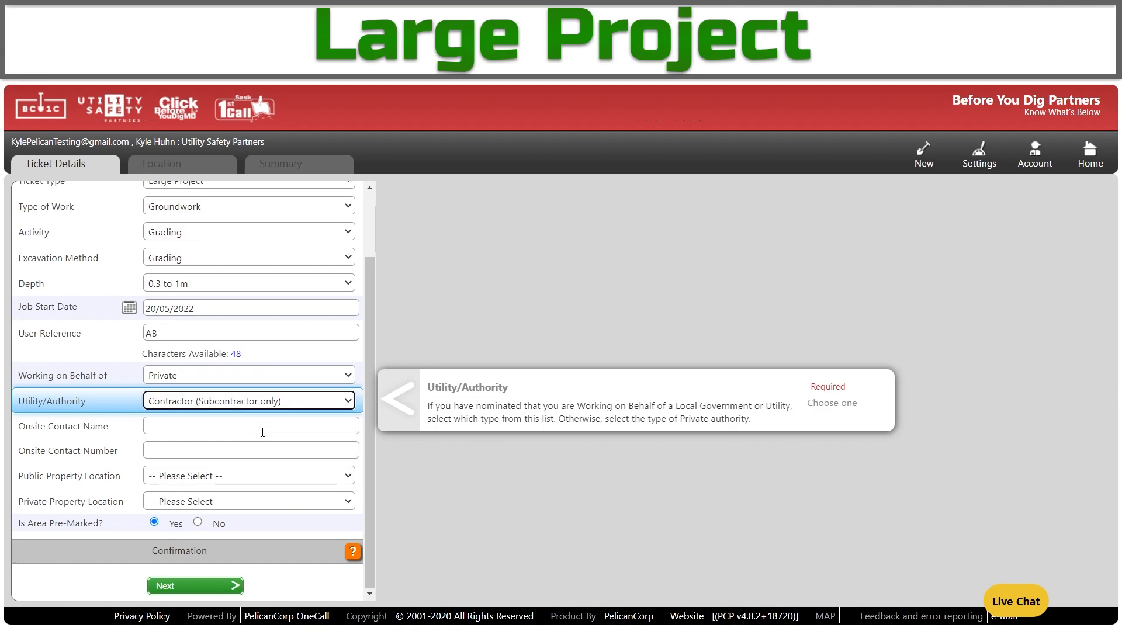
{"action": "left_click", "coordinate": [262, 432]}
{"action": "type", "text": "Bill"}
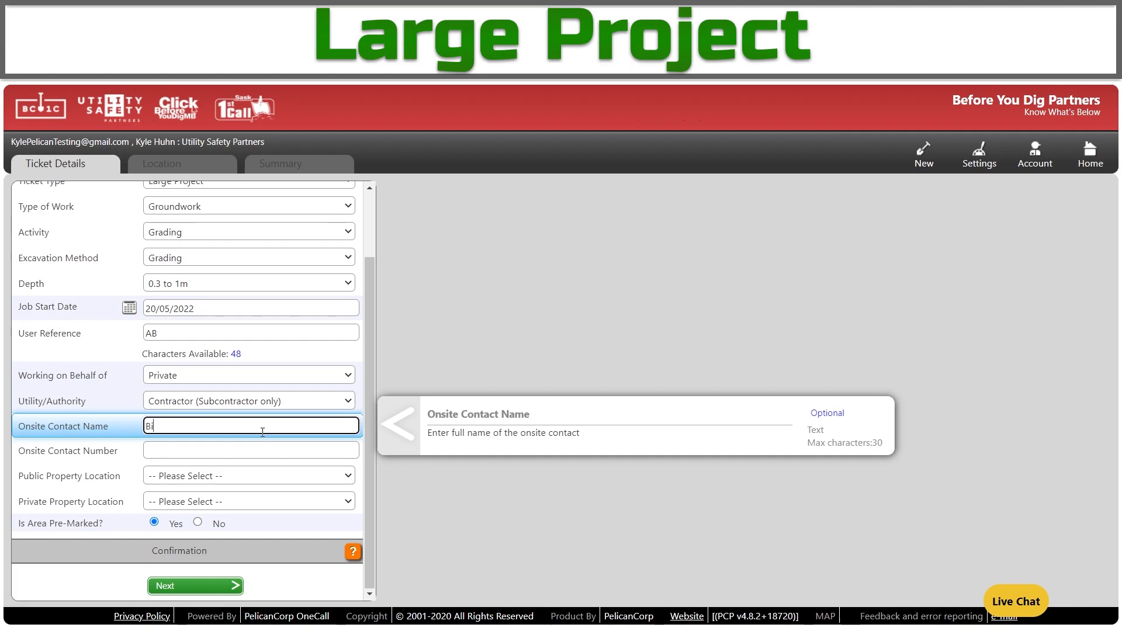
{"action": "key", "text": "Tab"}
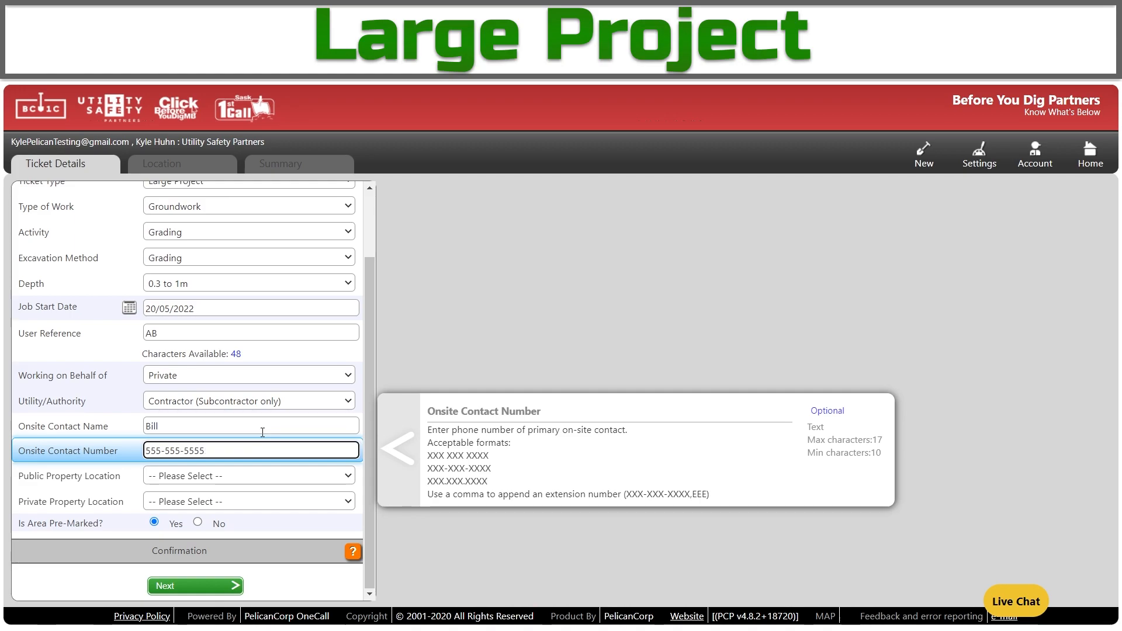
{"action": "left_click", "coordinate": [246, 501]}
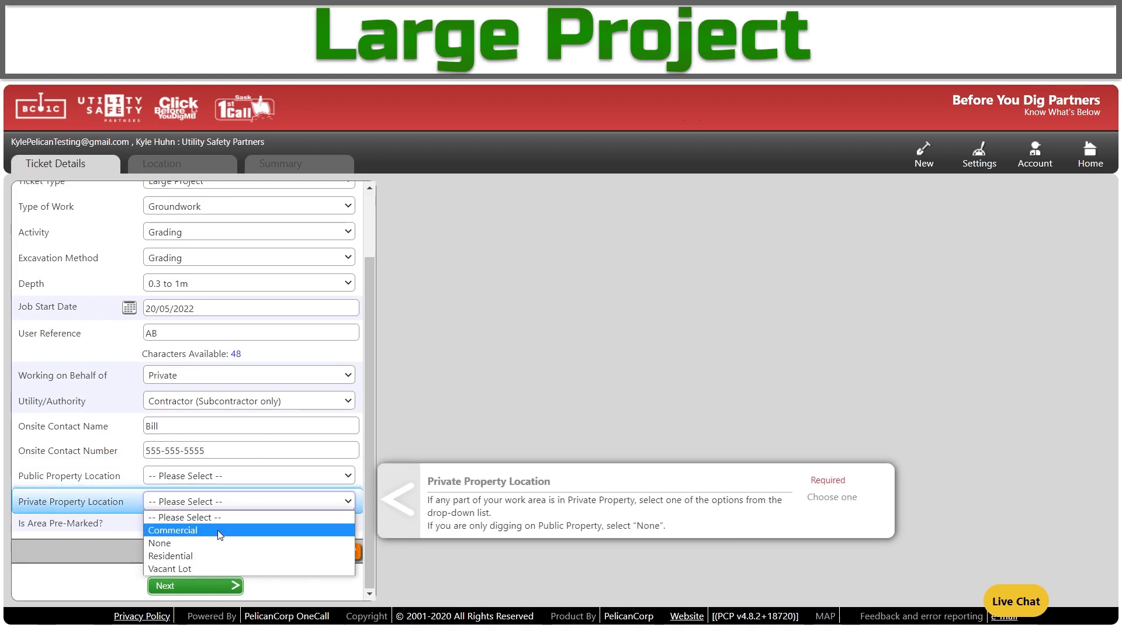
{"action": "left_click", "coordinate": [218, 530]}
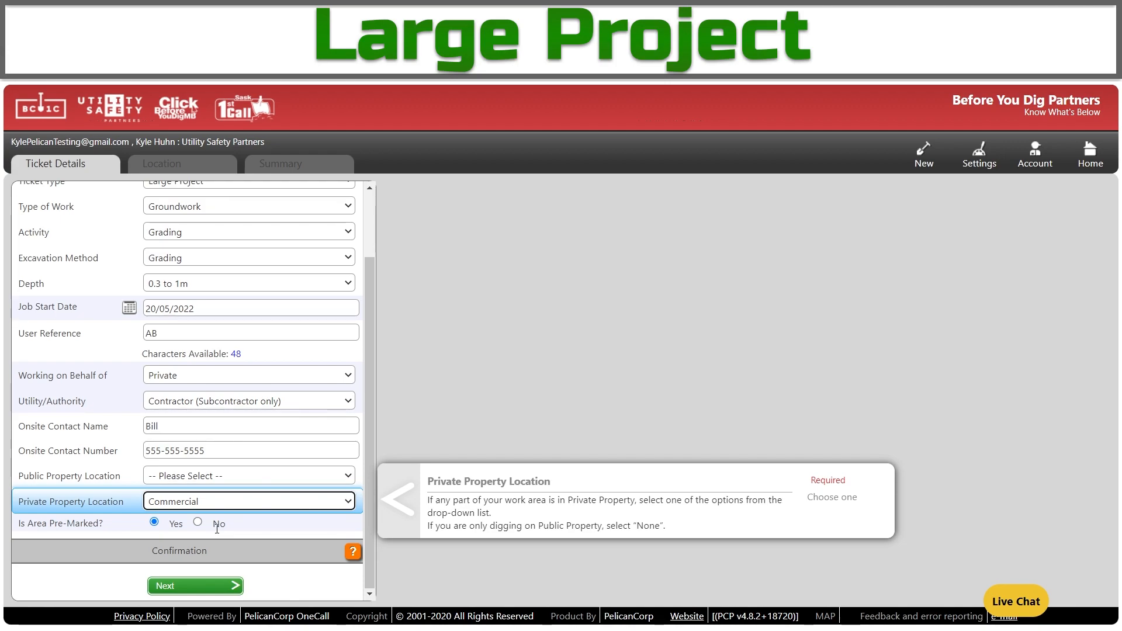
{"action": "left_click", "coordinate": [212, 586]}
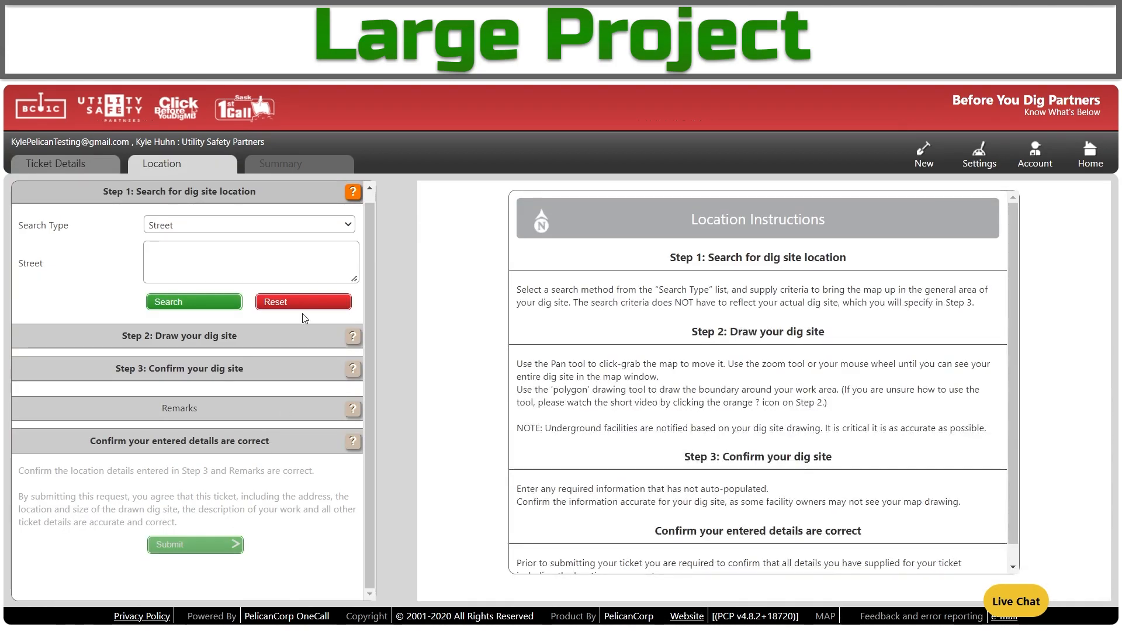
Search the map by XY coordinates -114.06895, 51.18350 in Longitude / Latitude (WGS 84).
{"action": "left_click", "coordinate": [215, 226]}
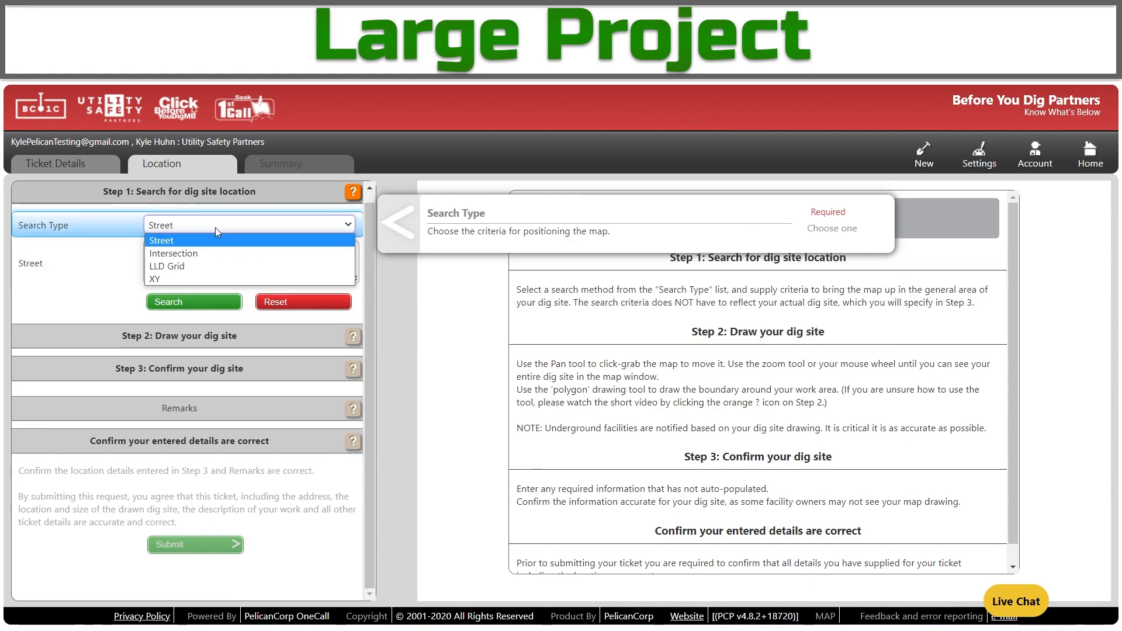
{"action": "left_click", "coordinate": [189, 274]}
{"action": "left_click", "coordinate": [199, 250]}
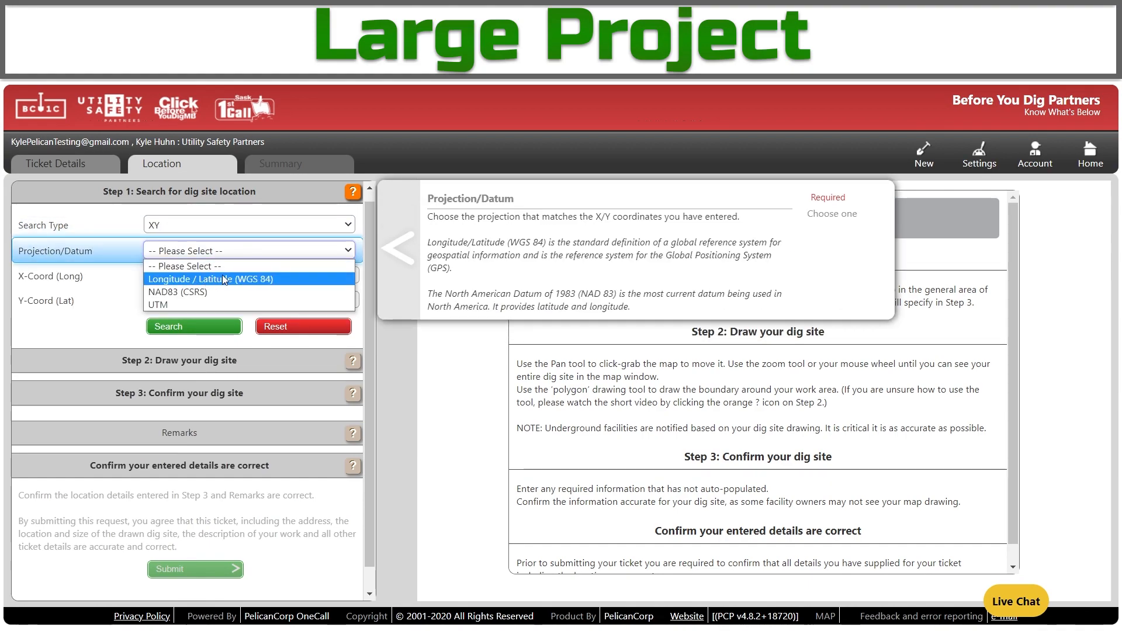
{"action": "left_click", "coordinate": [224, 279]}
{"action": "left_click", "coordinate": [270, 280]}
{"action": "type", "text": "-114.06895"}
{"action": "left_click", "coordinate": [207, 295]}
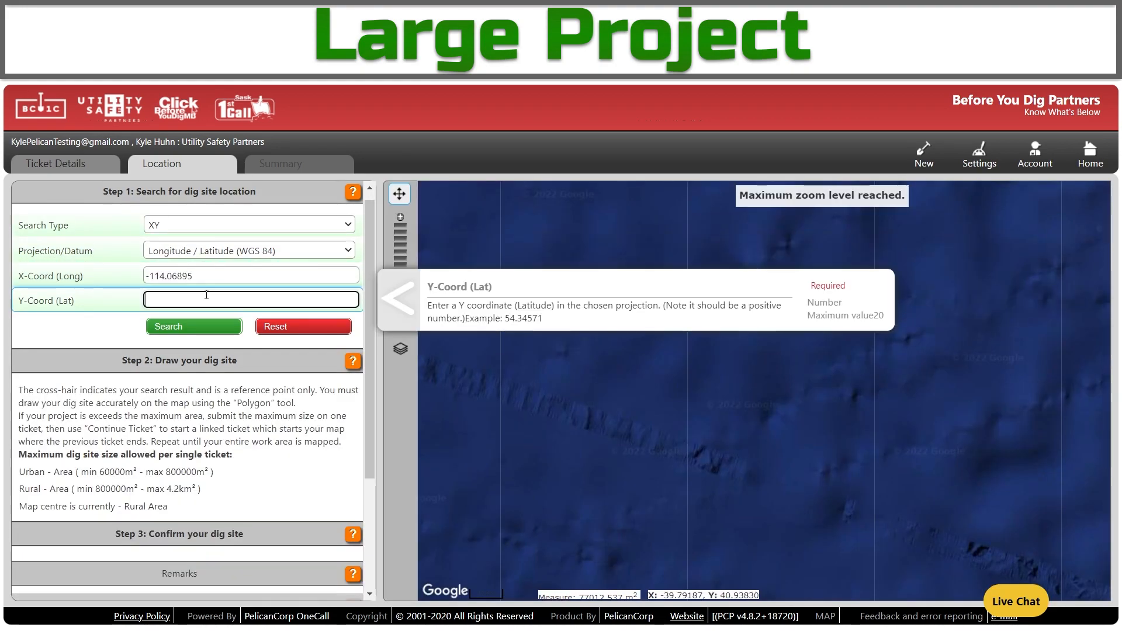
{"action": "type", "text": "51."}
{"action": "left_click", "coordinate": [208, 327]}
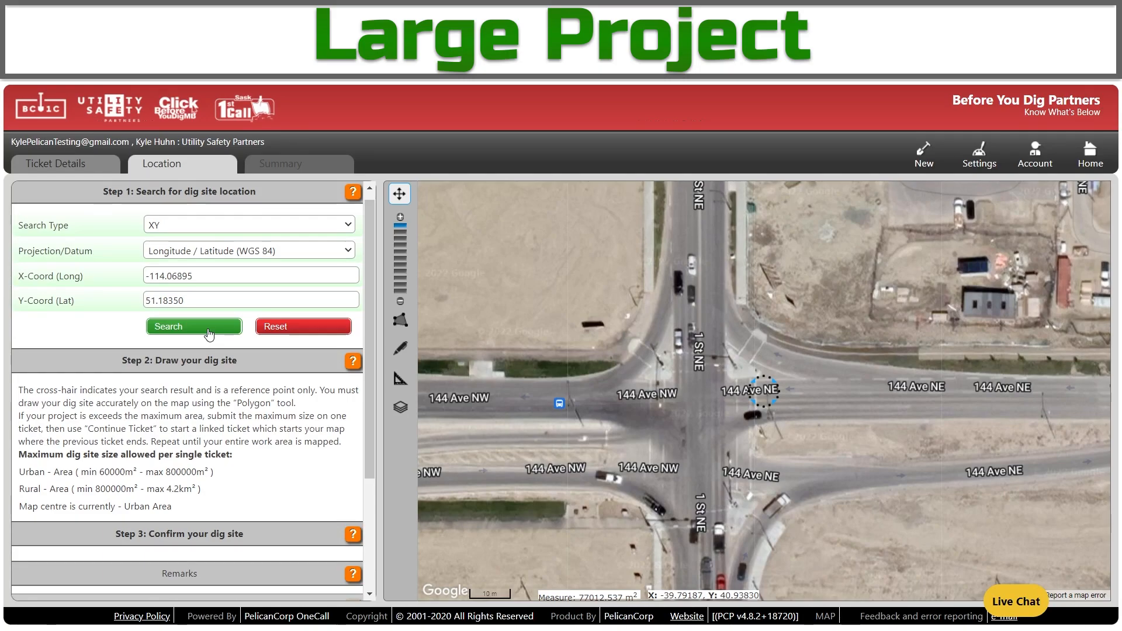
Zoom out, recentre on the search location, zoom in one level and shift to the fields south.
{"action": "left_click", "coordinate": [400, 302]}
{"action": "left_click", "coordinate": [399, 304]}
{"action": "left_click", "coordinate": [399, 304]}
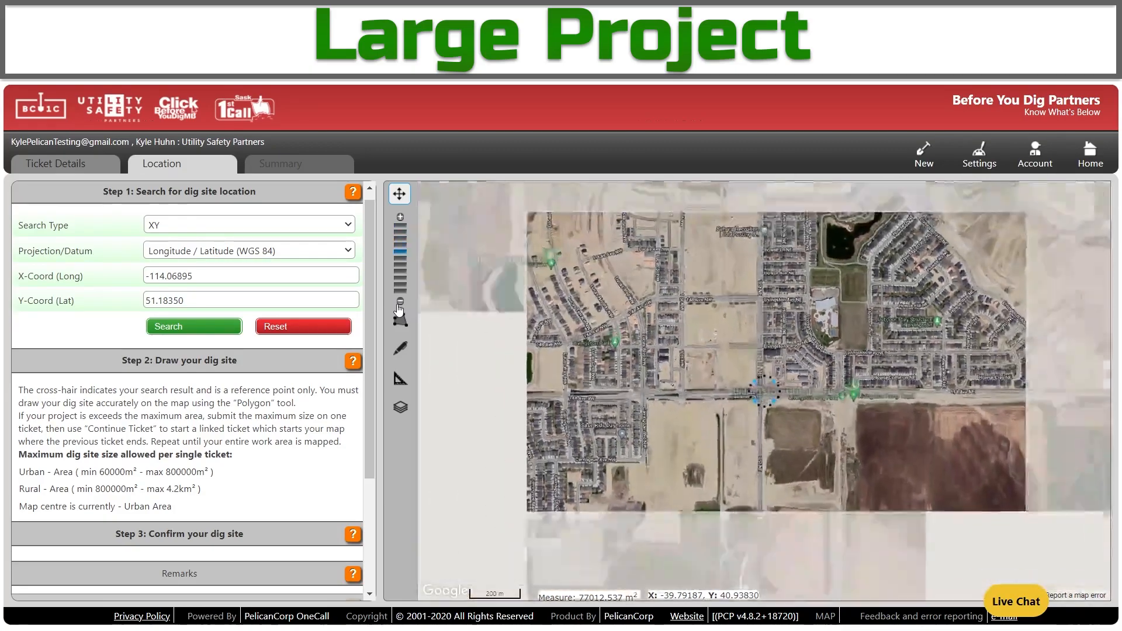
{"action": "left_click", "coordinate": [399, 303]}
{"action": "left_click_drag", "start_coordinate": [762, 408], "coordinate": [670, 383]}
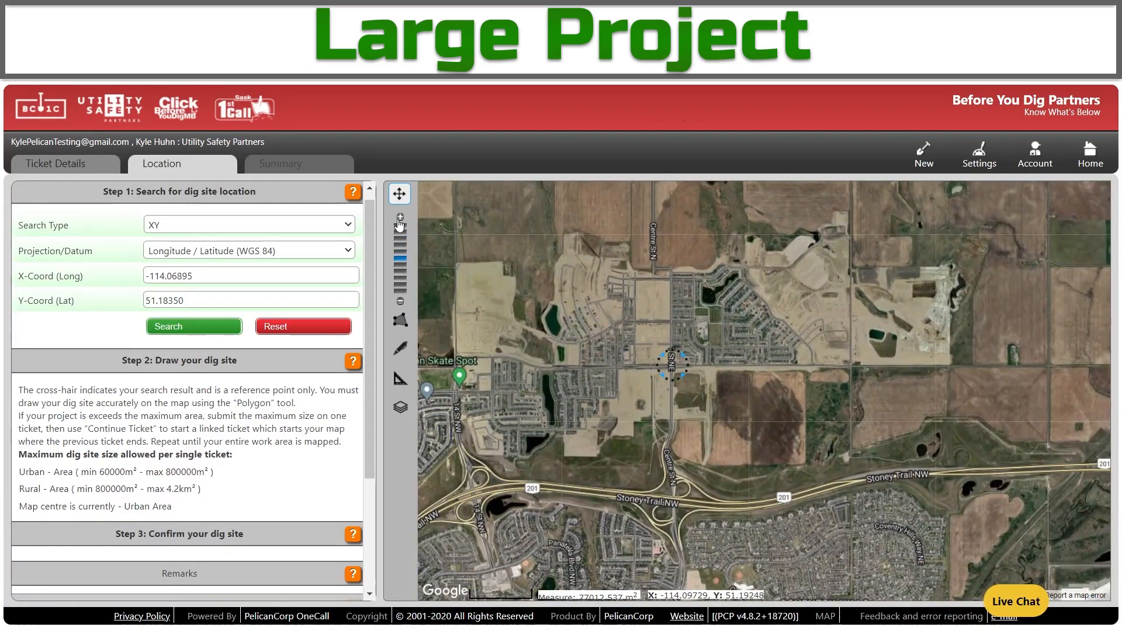
{"action": "left_click", "coordinate": [400, 219]}
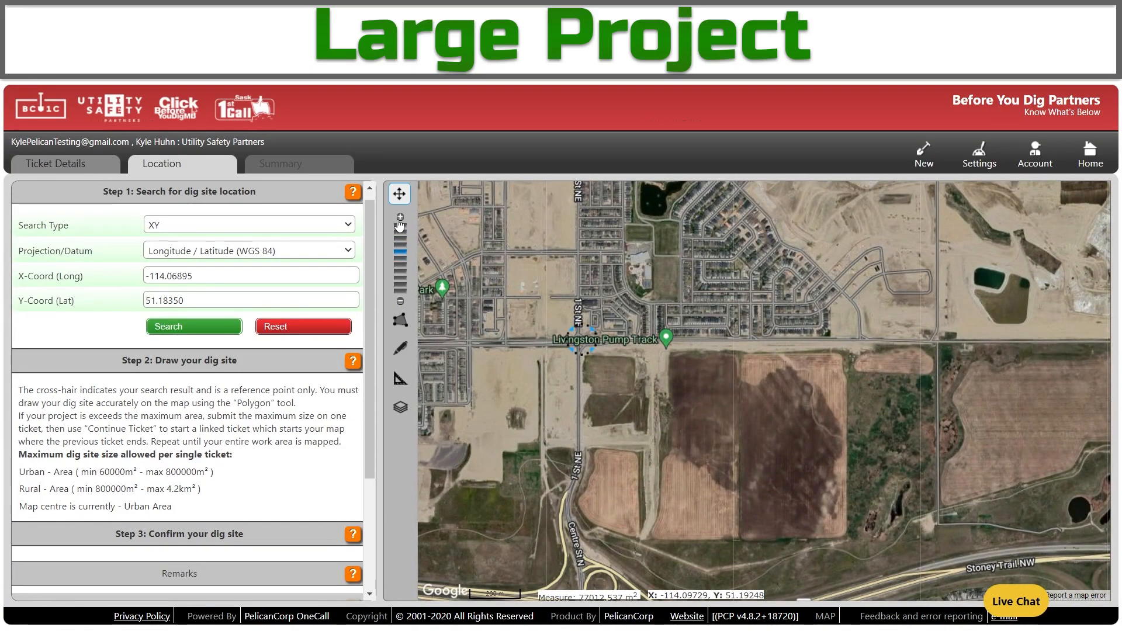
{"action": "left_click_drag", "start_coordinate": [718, 439], "coordinate": [695, 375]}
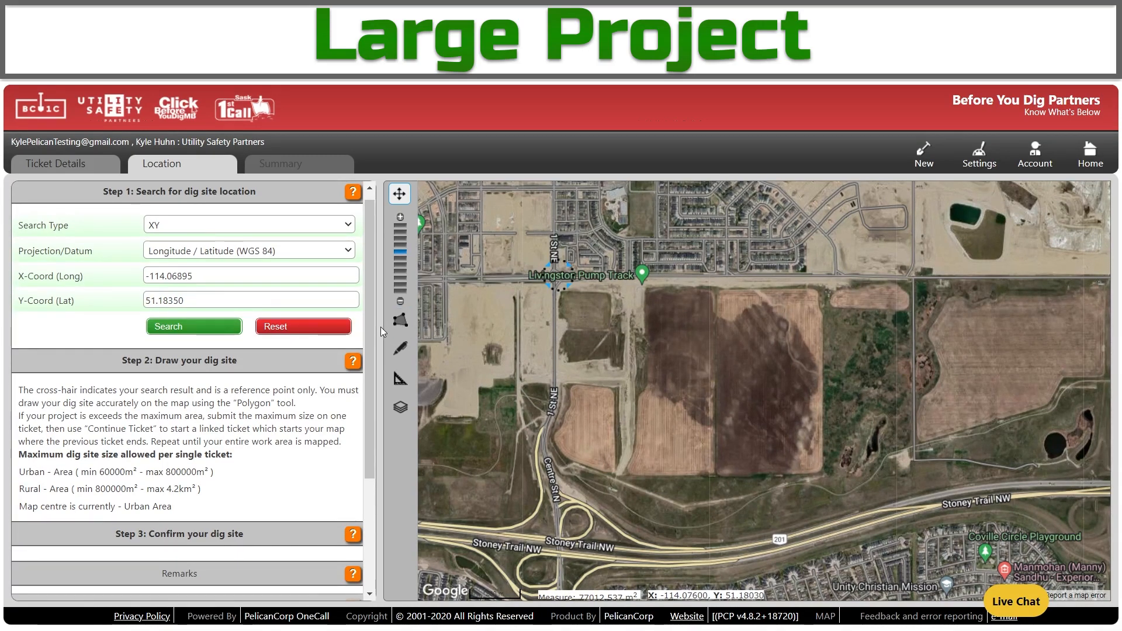
Outline the whole field from 1 St NE to Stoney Trail; it's rejected at about 1.49 km², over 0.8 km².
{"action": "left_click", "coordinate": [400, 320]}
{"action": "left_click", "coordinate": [561, 320]}
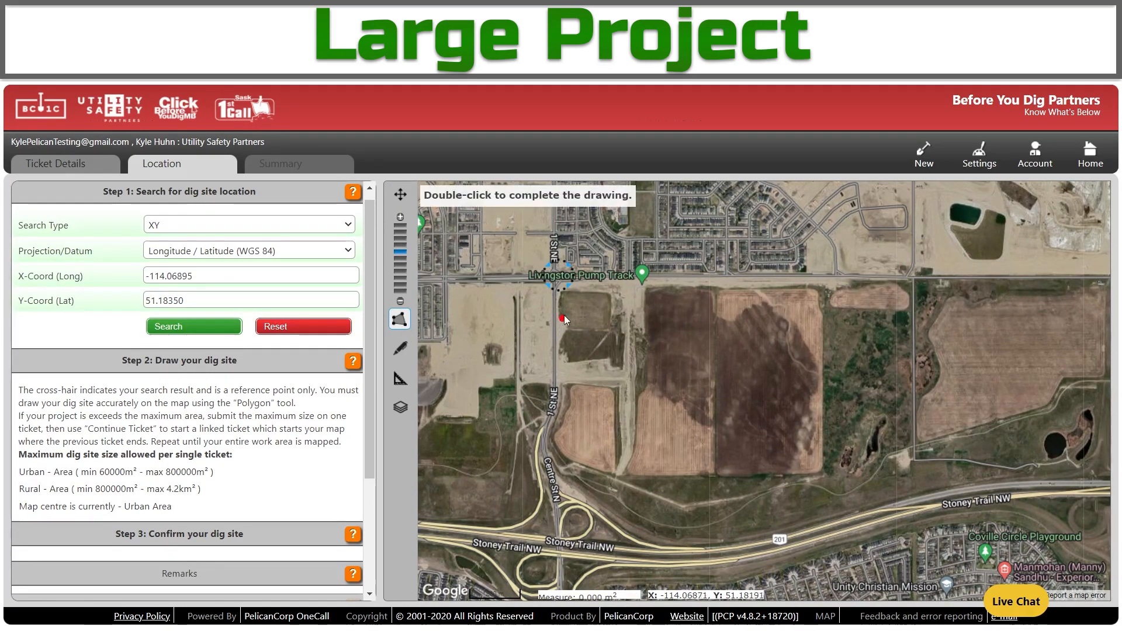
{"action": "left_click", "coordinate": [559, 282]}
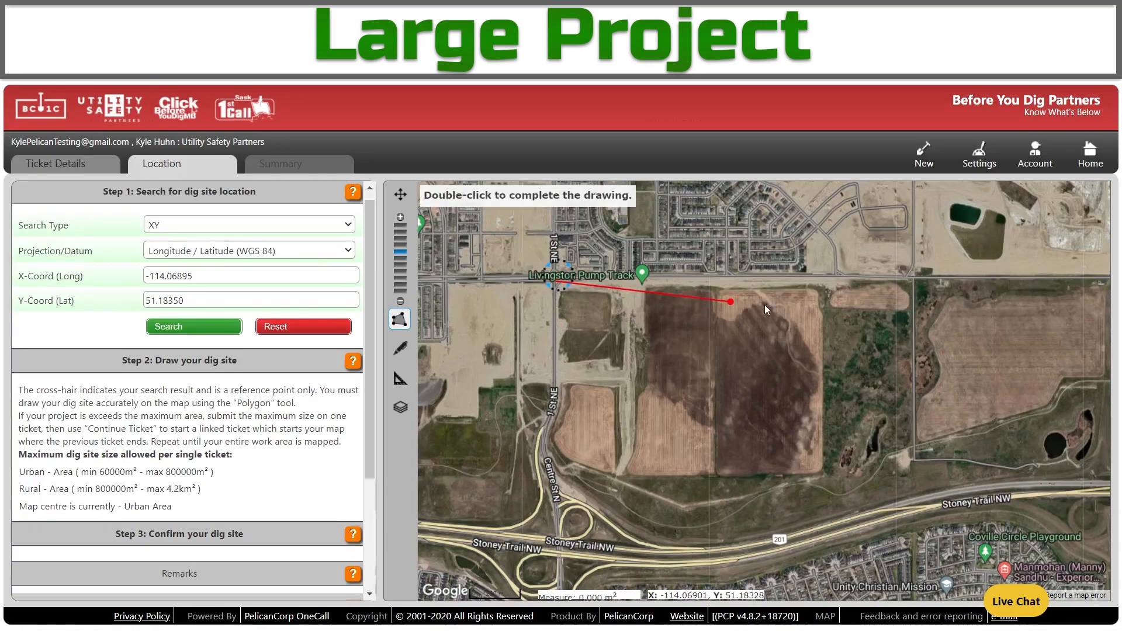
{"action": "left_click", "coordinate": [912, 277]}
{"action": "left_click", "coordinate": [913, 495]}
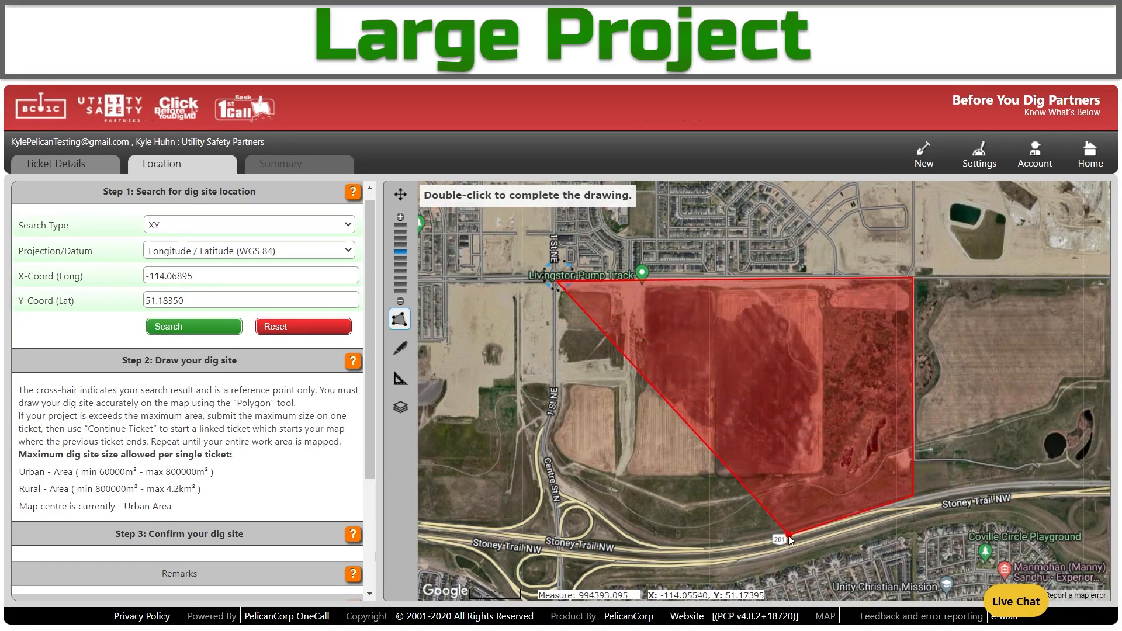
{"action": "left_click", "coordinate": [709, 548]}
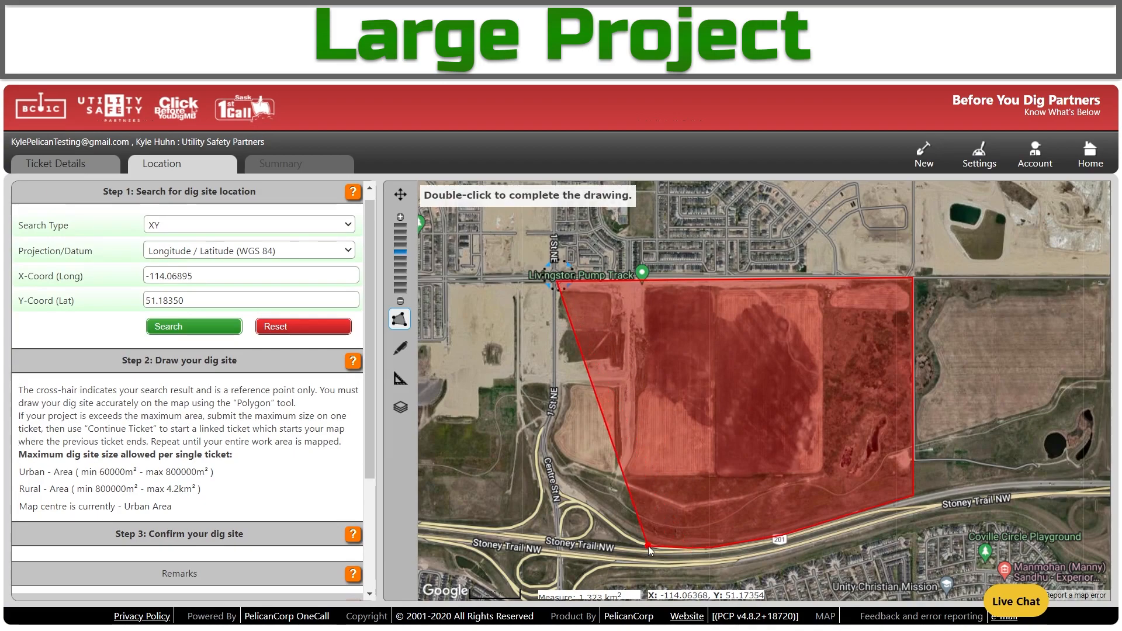
{"action": "left_click", "coordinate": [632, 538]}
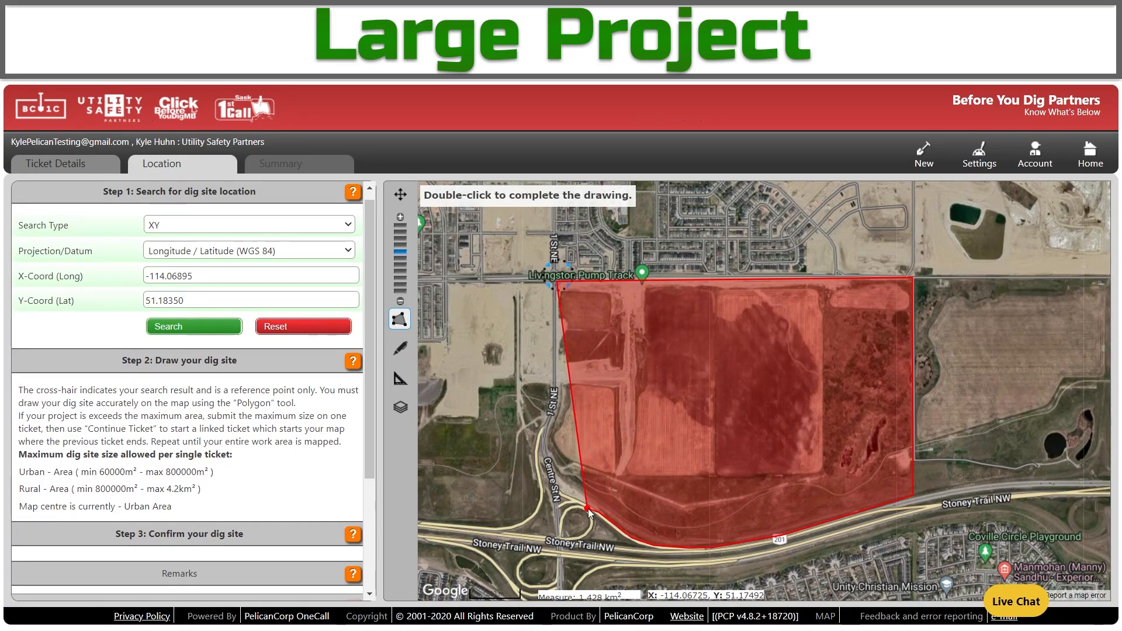
{"action": "left_click", "coordinate": [572, 494]}
{"action": "left_click", "coordinate": [547, 446]}
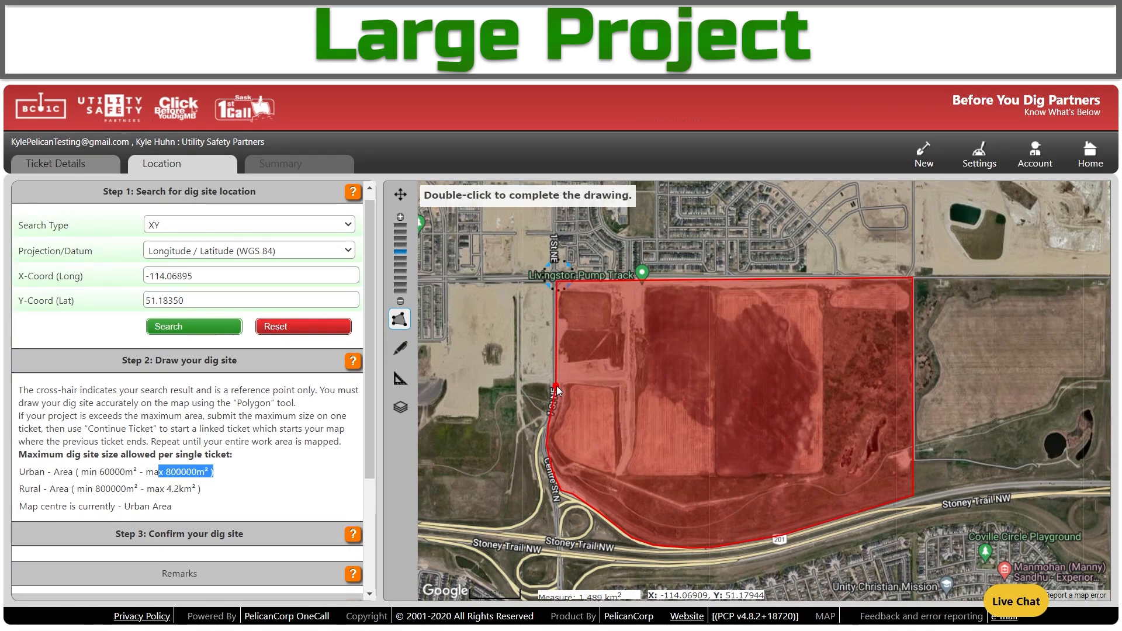
{"action": "double_click", "coordinate": [556, 388]}
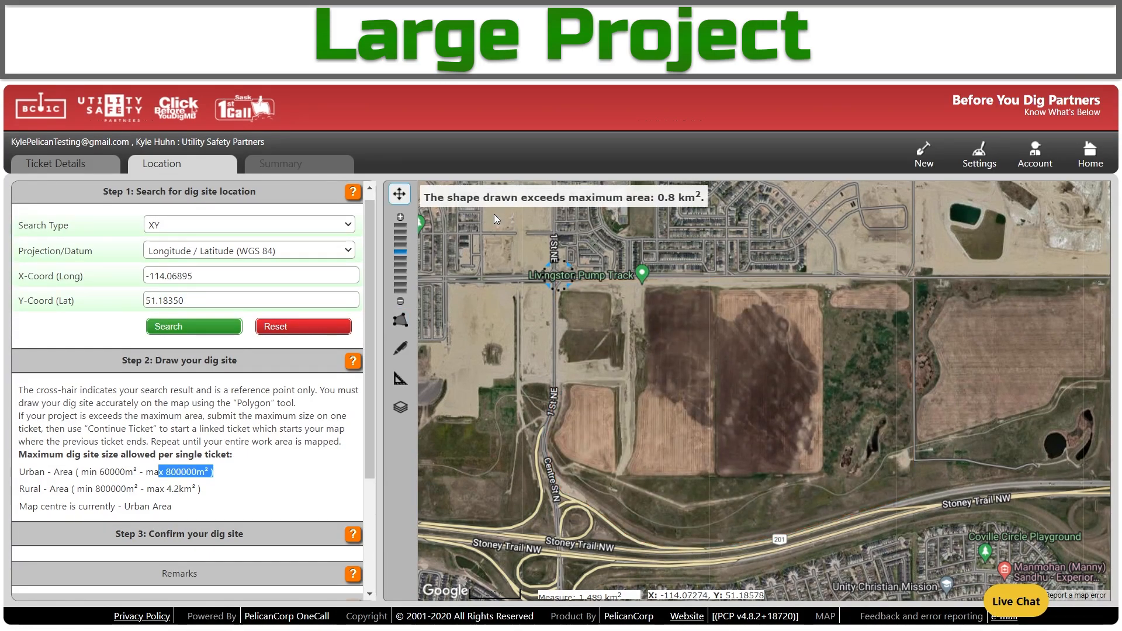
Draw a polygon over only the field's western part, accepted at about 730,877 m².
{"action": "left_click", "coordinate": [399, 319]}
{"action": "left_click", "coordinate": [555, 286]}
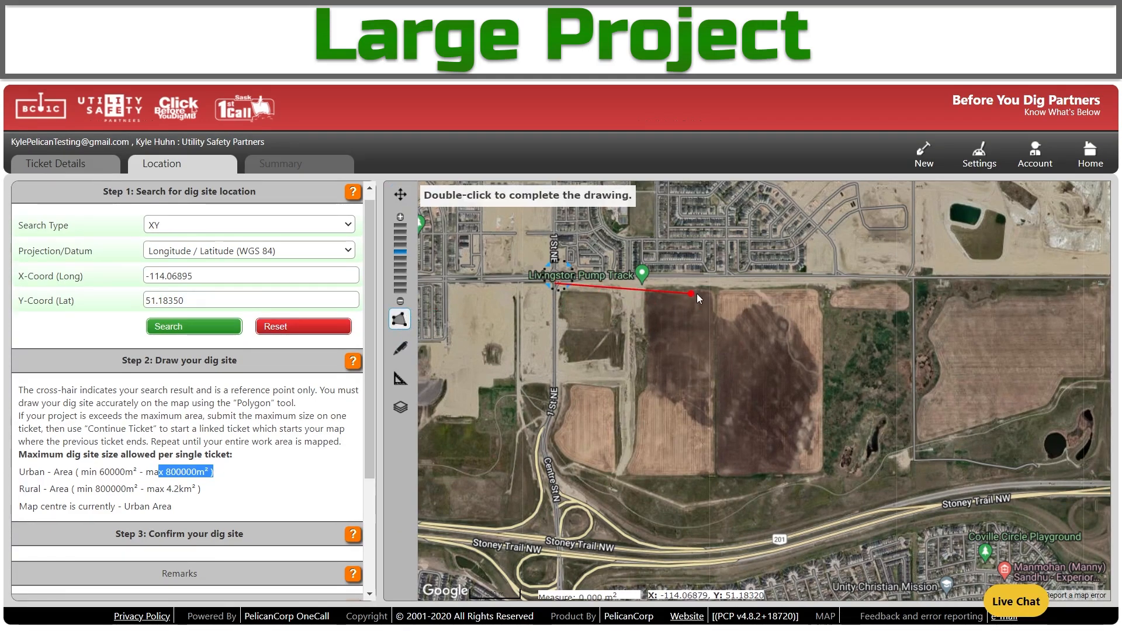
{"action": "left_click", "coordinate": [731, 281]}
{"action": "left_click", "coordinate": [731, 542]}
{"action": "left_click", "coordinate": [679, 544]}
{"action": "left_click", "coordinate": [641, 540]}
{"action": "left_click", "coordinate": [616, 523]}
{"action": "left_click", "coordinate": [592, 504]}
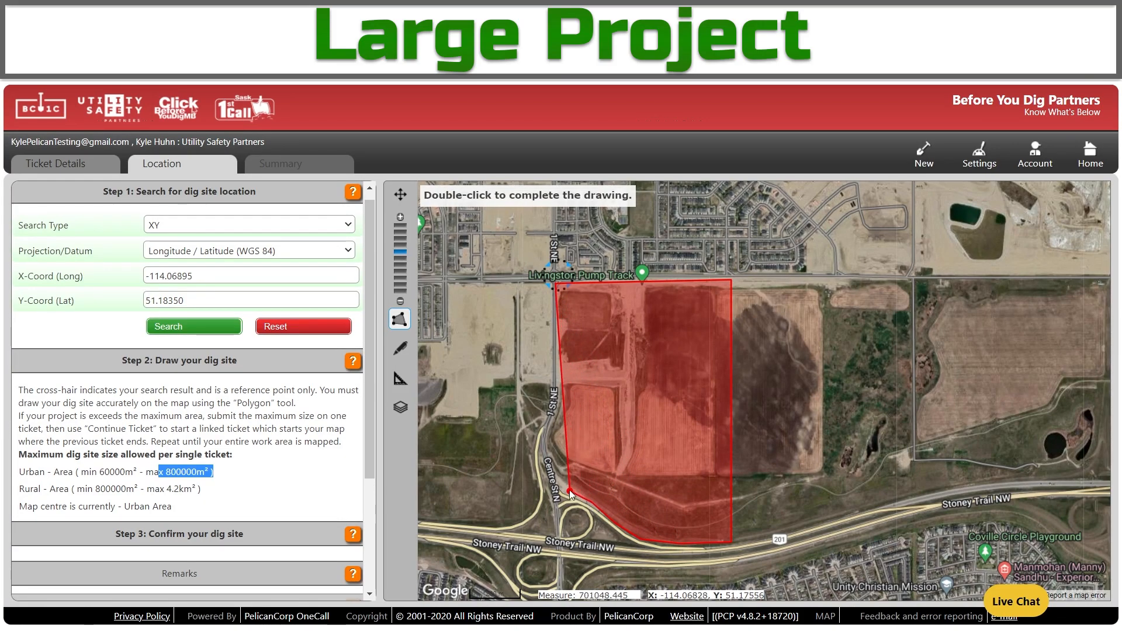
{"action": "left_click", "coordinate": [545, 437]}
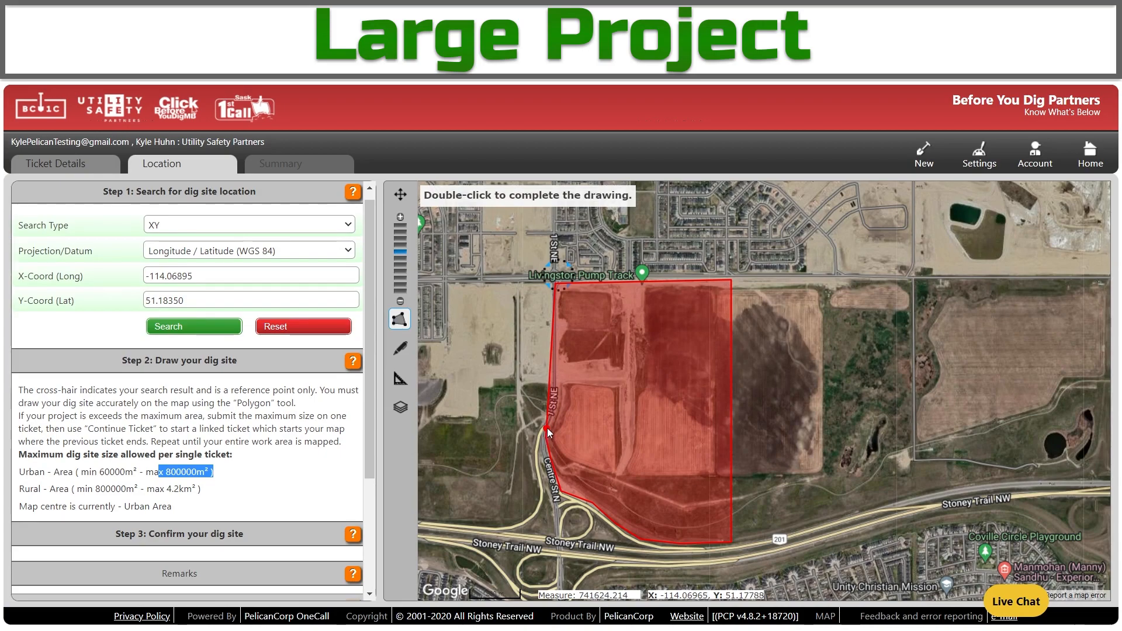
{"action": "double_click", "coordinate": [558, 400]}
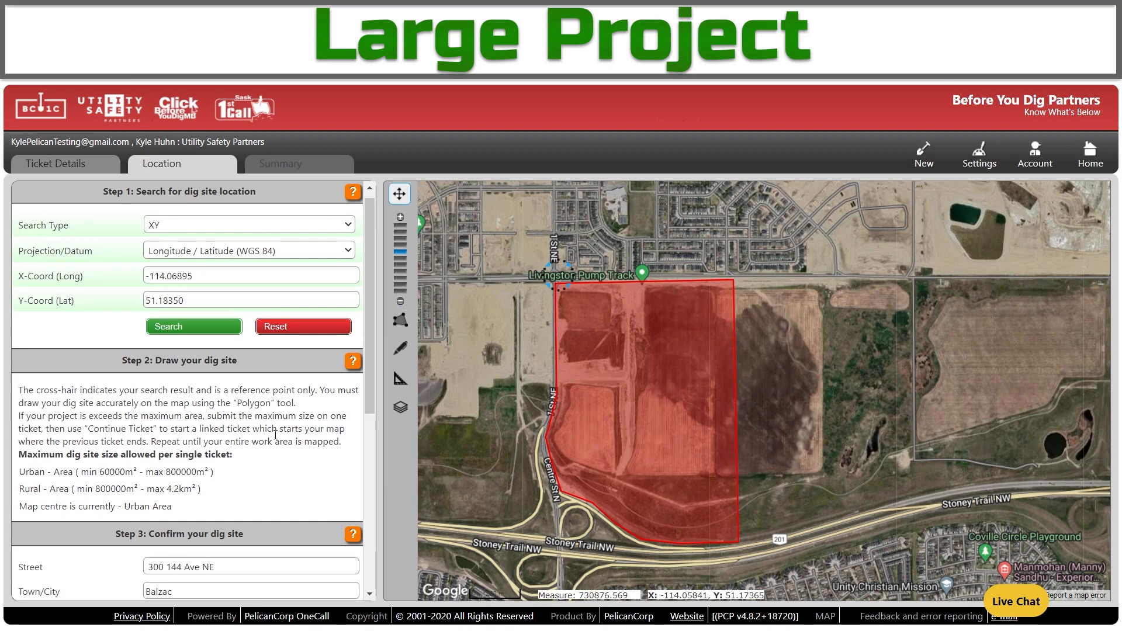
Replace the site address with Street 144 Avenue NE and Town/City Calgary.
{"action": "scroll", "coordinate": [271, 521], "scroll_direction": "down", "scroll_amount": 3}
{"action": "left_click", "coordinate": [252, 421]}
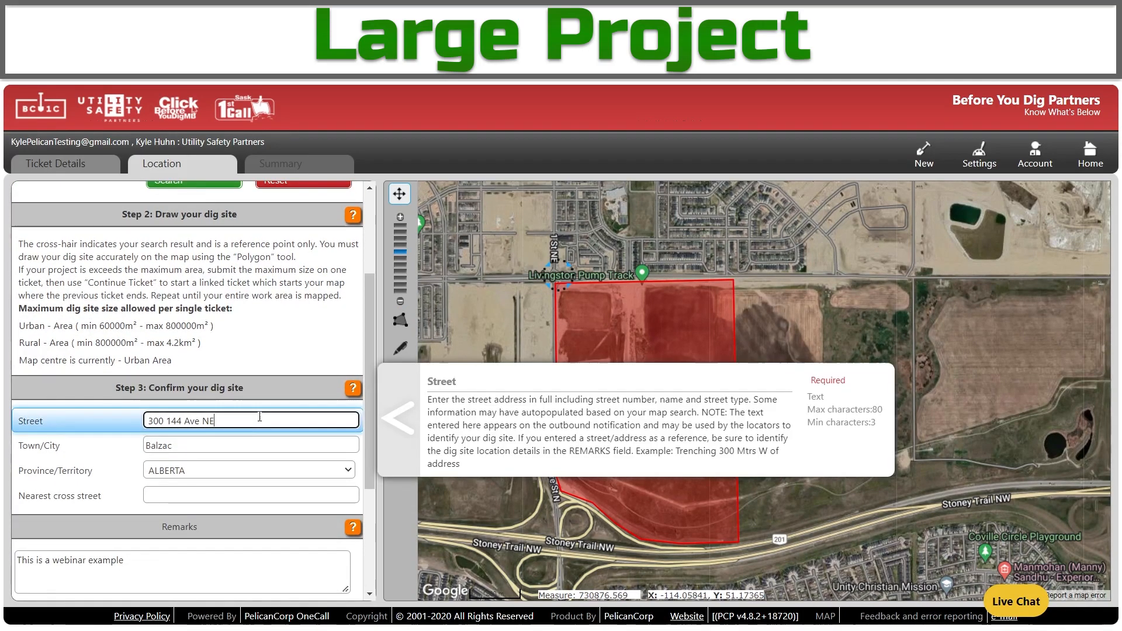
{"action": "key", "text": "BackSpace"}
{"action": "key", "text": "Tab"}
{"action": "key", "text": "BackSpace"}
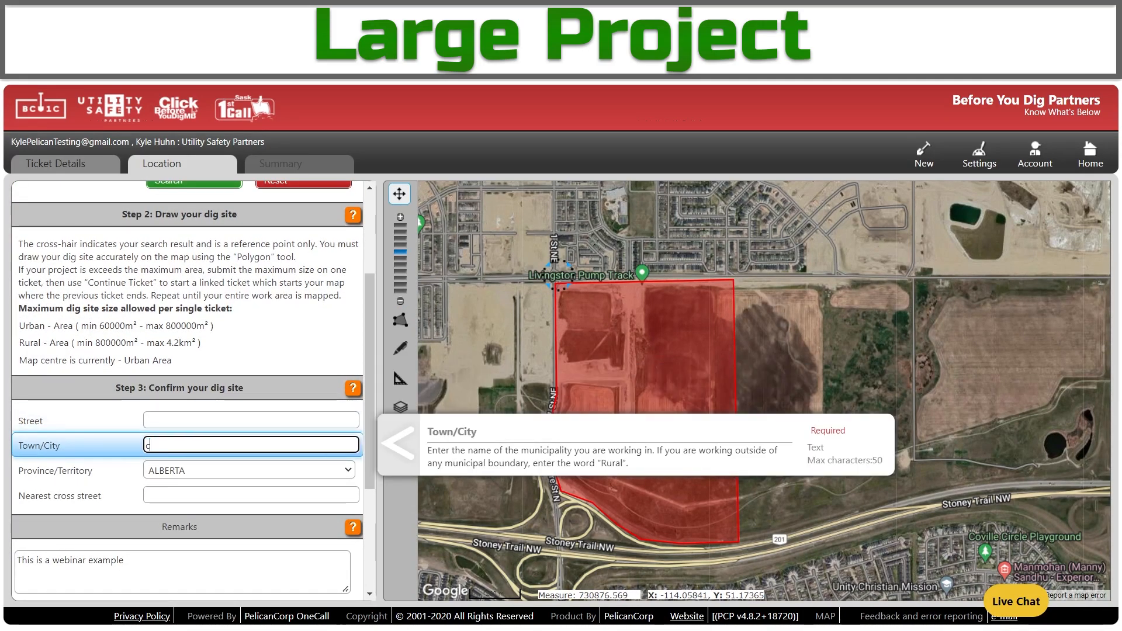
{"action": "type", "text": "Calgary"}
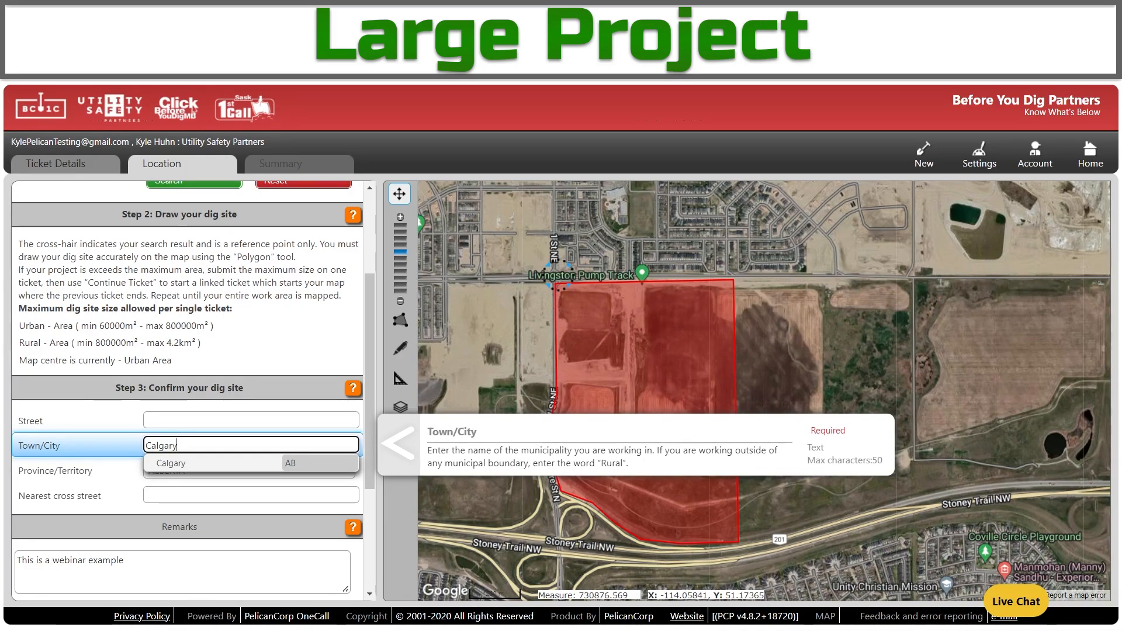
{"action": "left_click", "coordinate": [259, 419]}
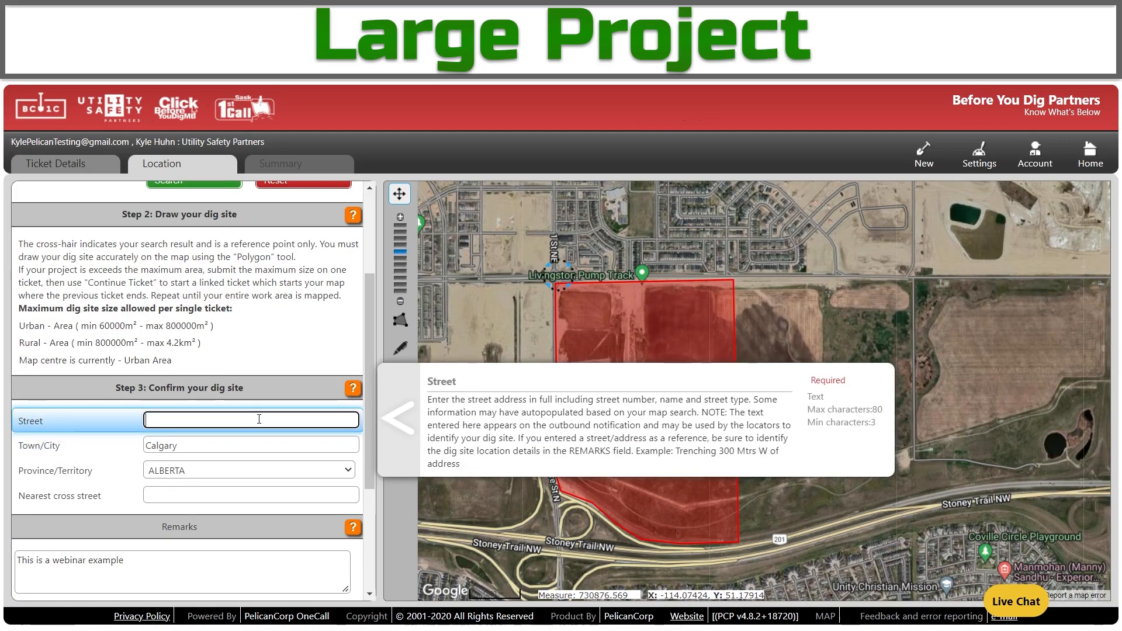
{"action": "type", "text": "144 Avenue "}
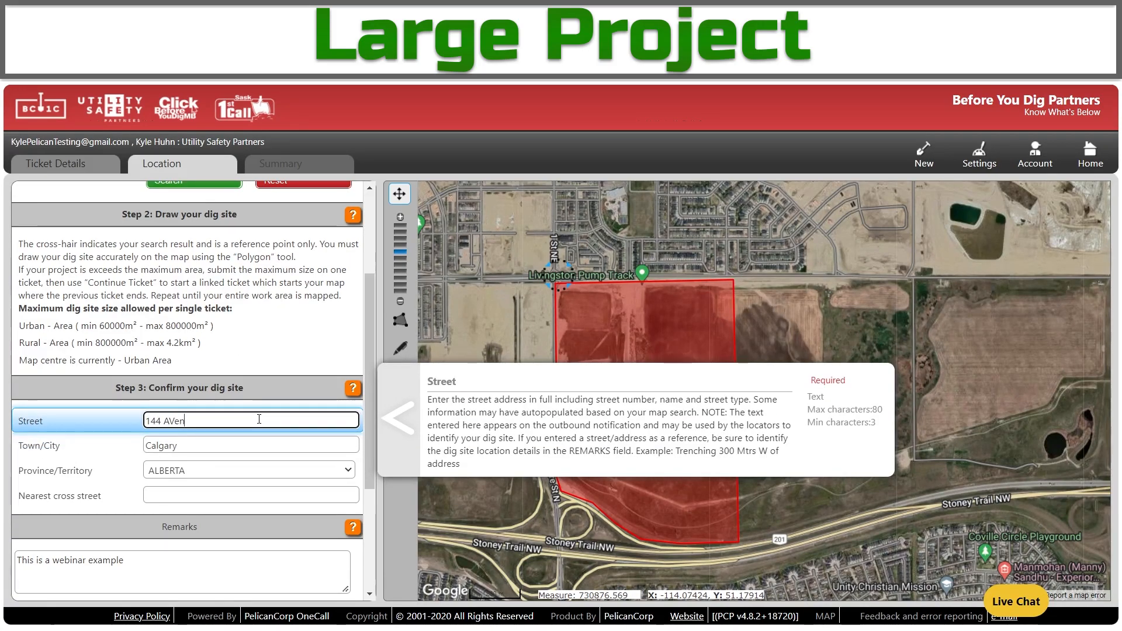
{"action": "type", "text": "NW"}
{"action": "key", "text": "BackSpace"}
{"action": "type", "text": "E"}
Enter 1 Street NE as the nearest cross street.
{"action": "left_click", "coordinate": [196, 565]}
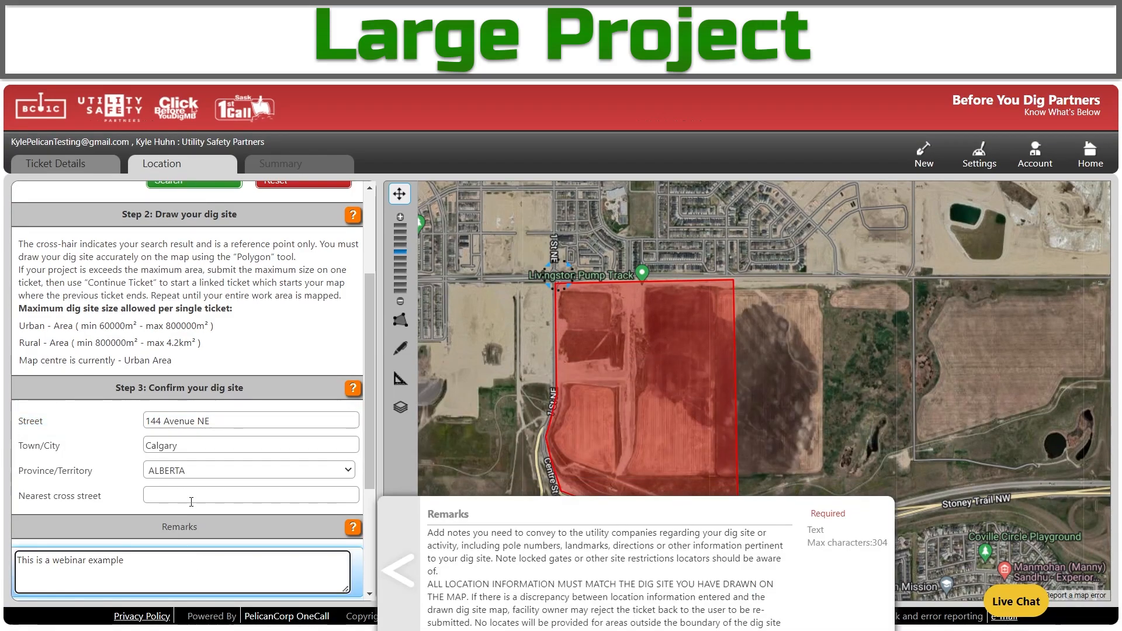
{"action": "left_click", "coordinate": [196, 495]}
{"action": "type", "text": "1 Stre"}
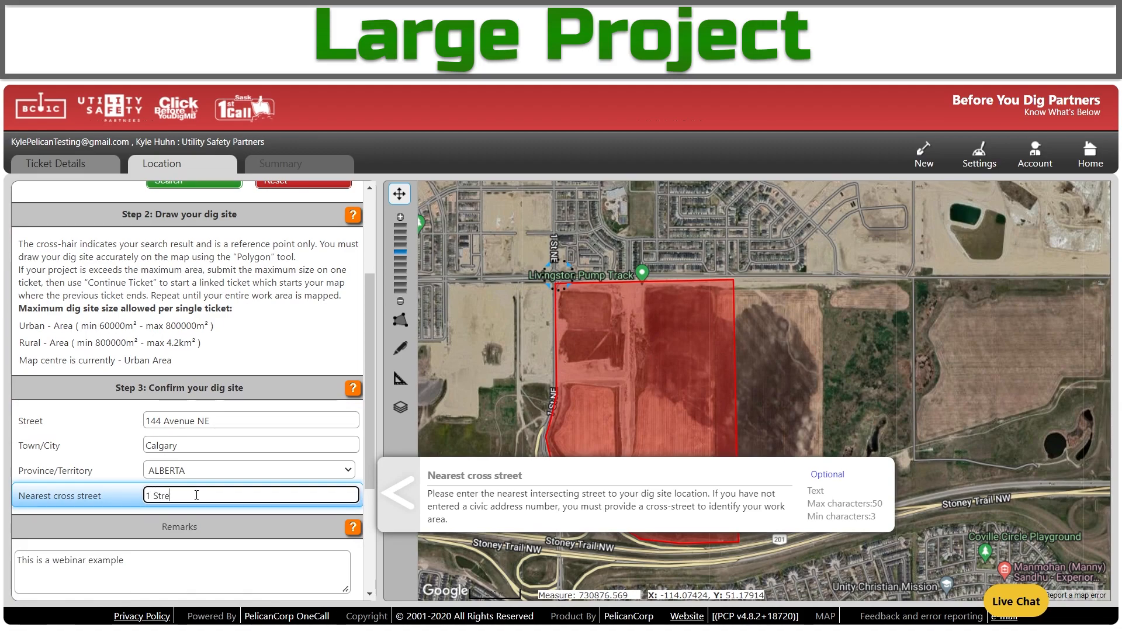
{"action": "type", "text": "et NE"}
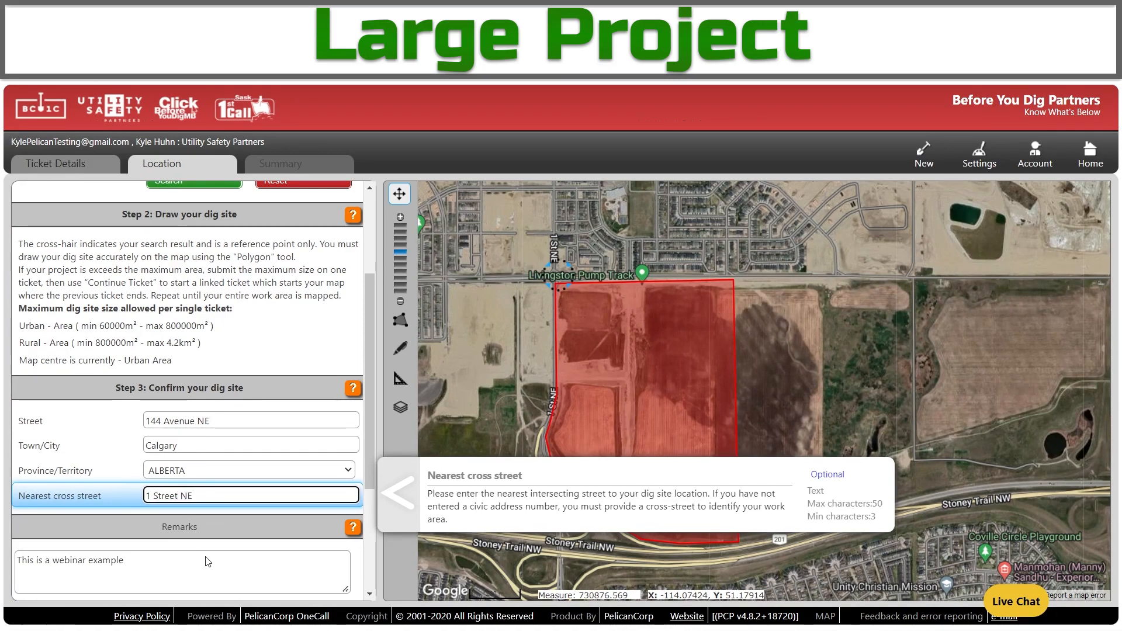
Add a Remarks note bounding the area by 1 street, stoney trail, 6 street for new subdivision, fixing the spelling.
{"action": "left_click", "coordinate": [225, 586]}
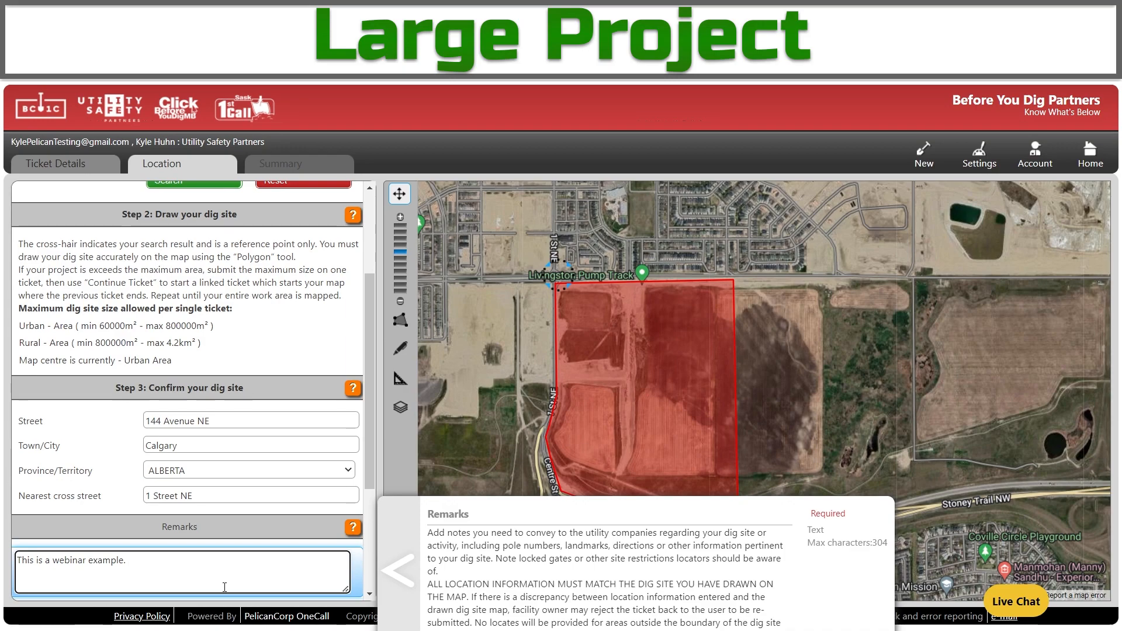
{"action": "type", "text": "Area bound by 144 a"}
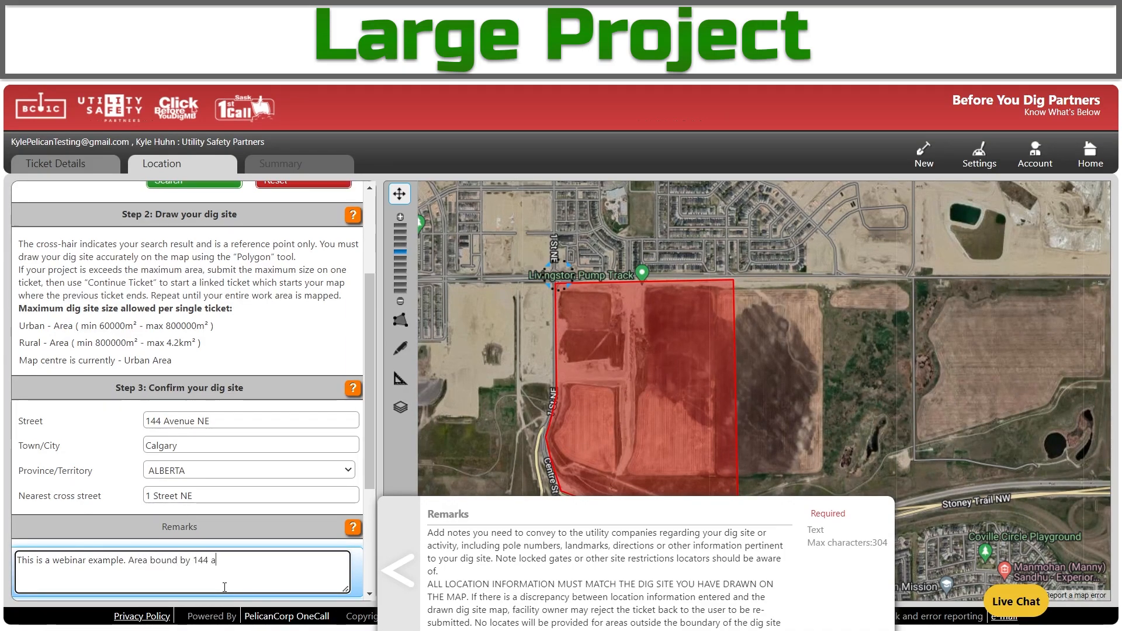
{"action": "type", "text": "venue, 1 street, stoney trail,"}
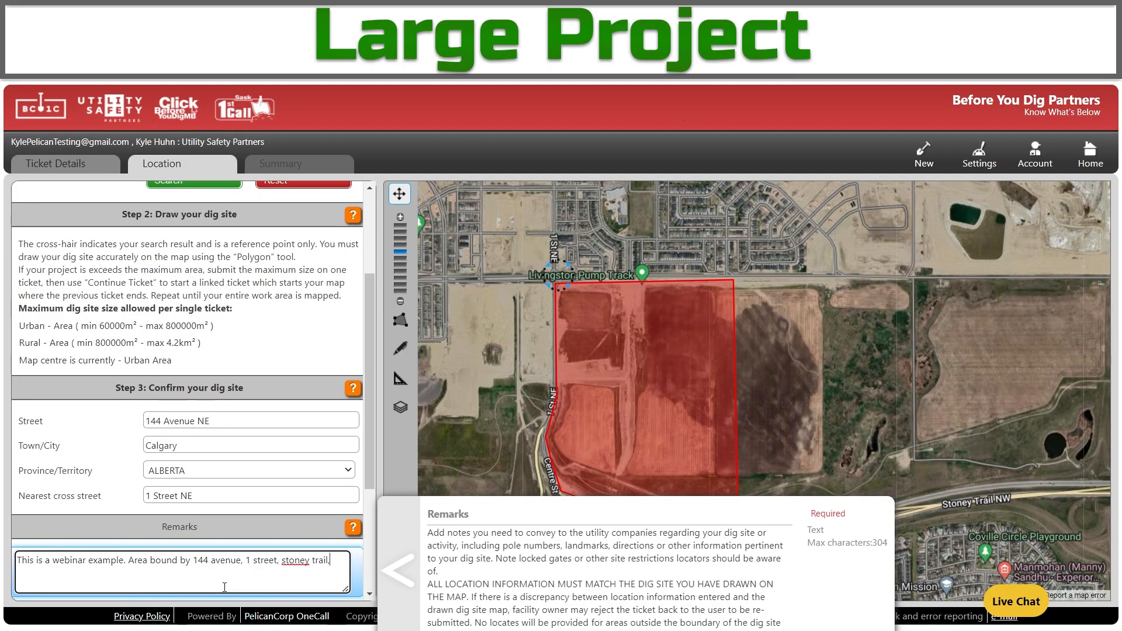
{"action": "type", "text": " 6 street.="}
{"action": "type", "text": " for new su"}
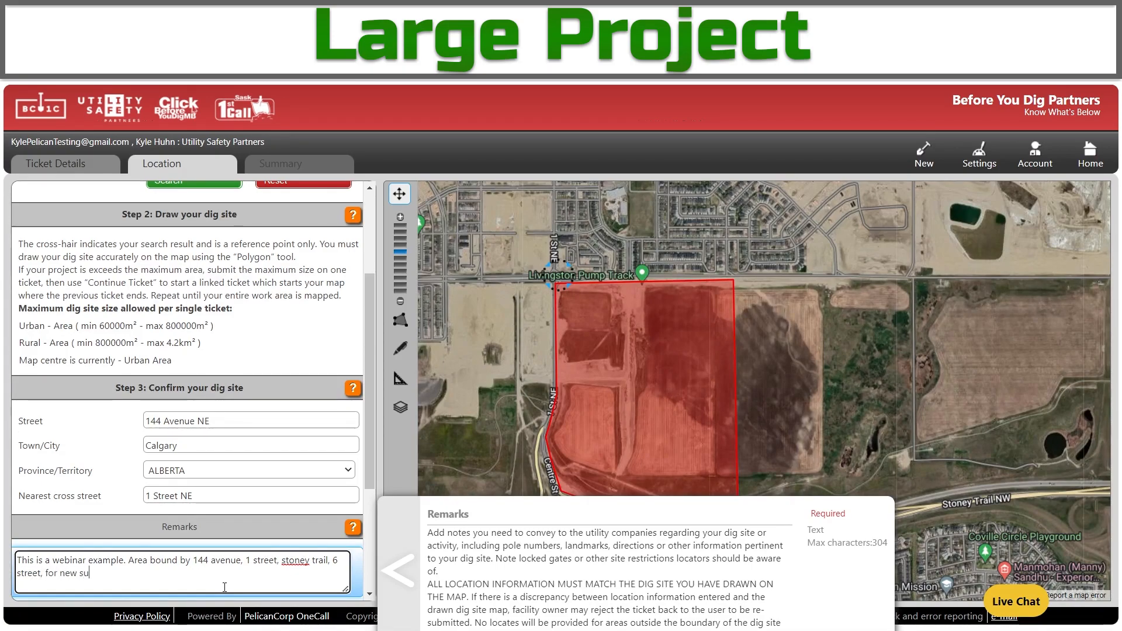
{"action": "type", "text": "bdivison."}
{"action": "right_click", "coordinate": [119, 571]}
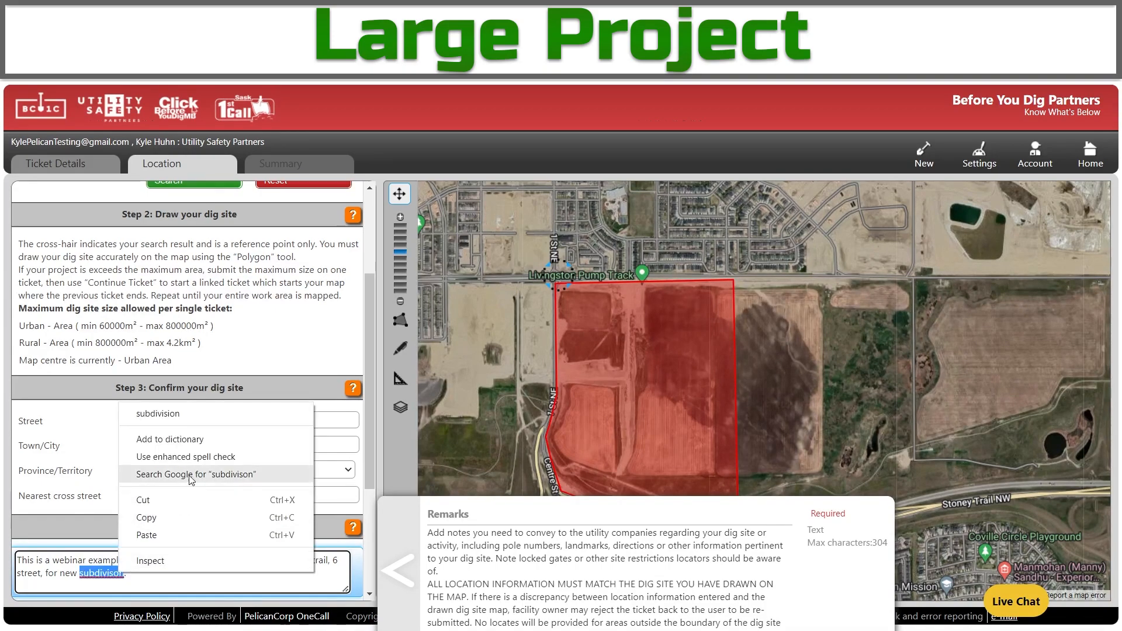
{"action": "left_click", "coordinate": [217, 410]}
{"action": "scroll", "coordinate": [217, 414], "scroll_direction": "down", "scroll_amount": 1}
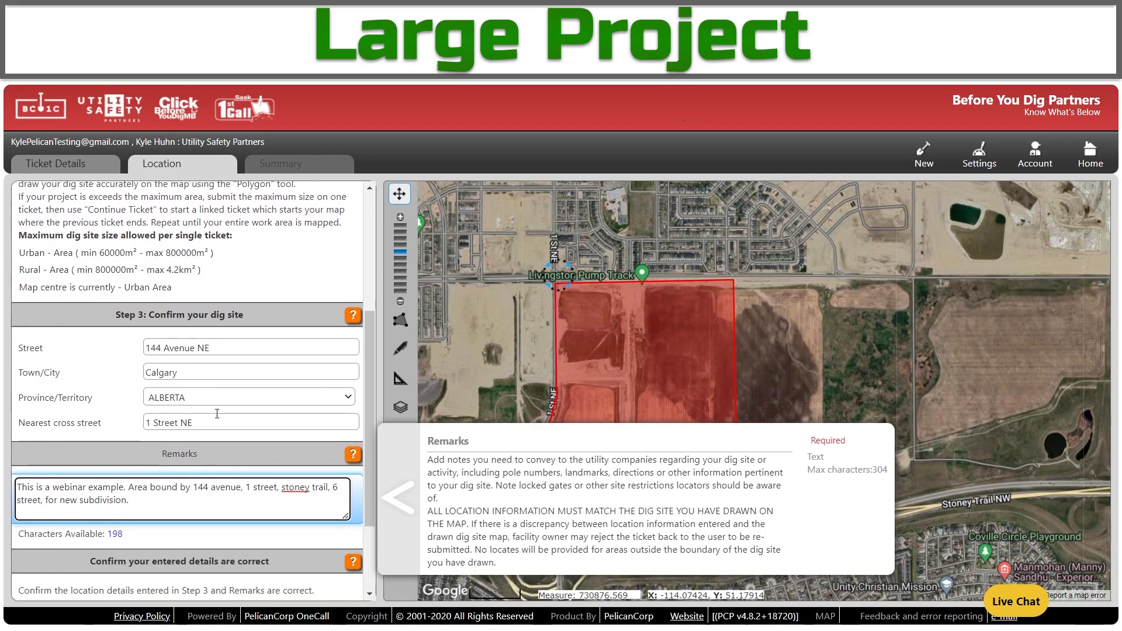
{"action": "left_click", "coordinate": [217, 575]}
{"action": "scroll", "coordinate": [218, 573], "scroll_direction": "down", "scroll_amount": 1}
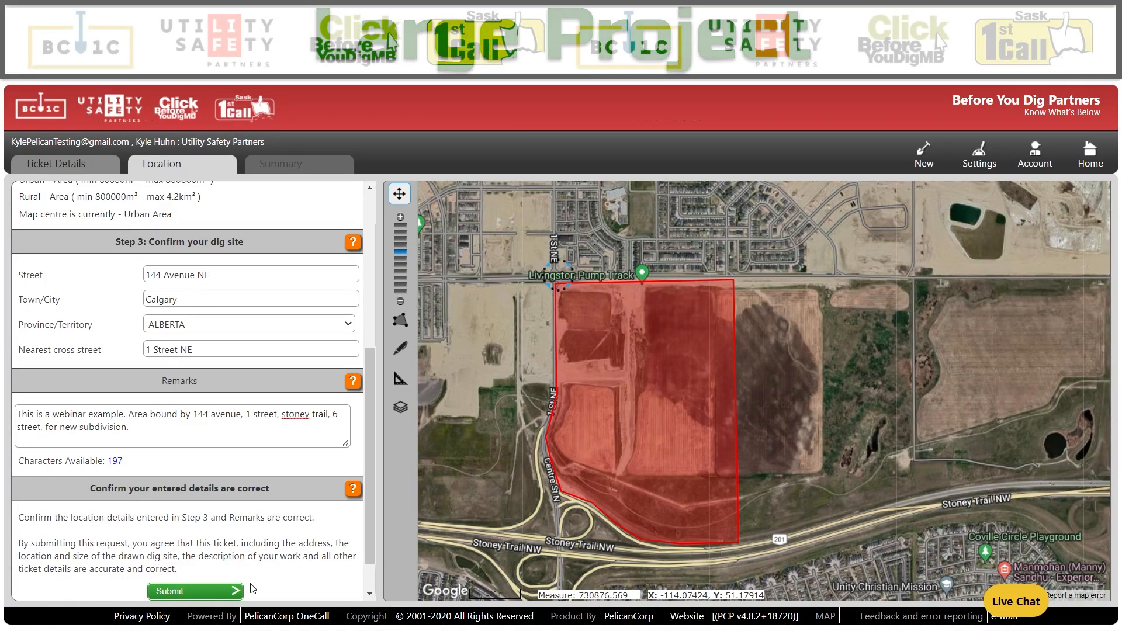
{"action": "left_click", "coordinate": [233, 592]}
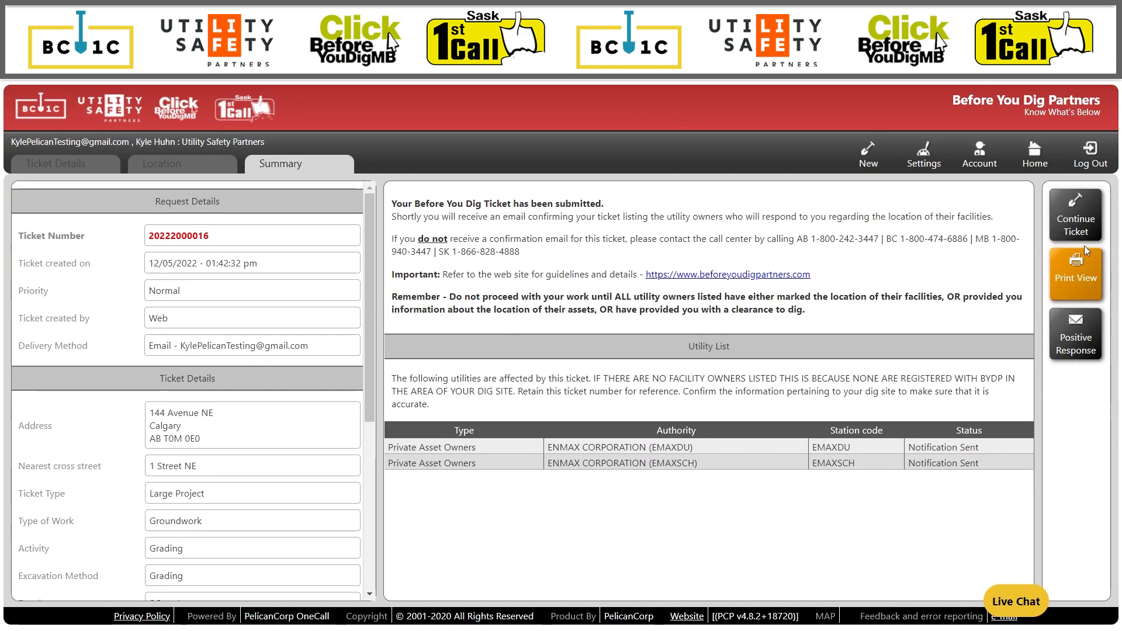
Start a continuation ticket with job start date 20/05/2022 and proceed to the location step.
{"action": "left_click", "coordinate": [1078, 221]}
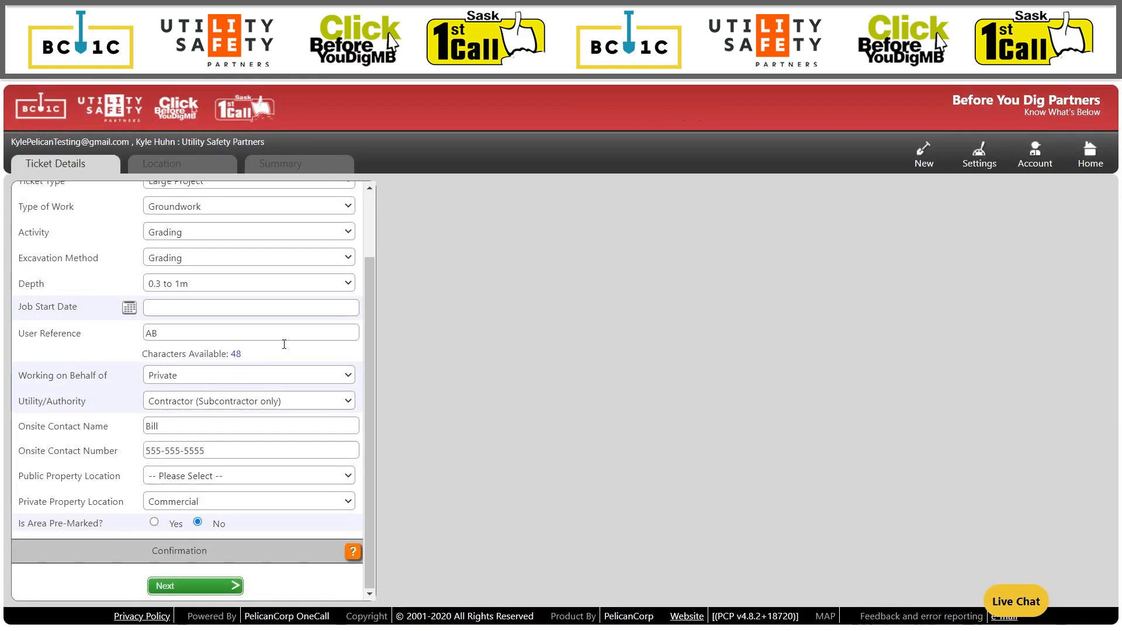
{"action": "scroll", "coordinate": [238, 366], "scroll_direction": "up", "scroll_amount": 2}
{"action": "scroll", "coordinate": [238, 366], "scroll_direction": "down", "scroll_amount": 2}
{"action": "scroll", "coordinate": [239, 366], "scroll_direction": "up", "scroll_amount": 2}
{"action": "scroll", "coordinate": [238, 367], "scroll_direction": "up", "scroll_amount": 1}
{"action": "left_click", "coordinate": [128, 380]}
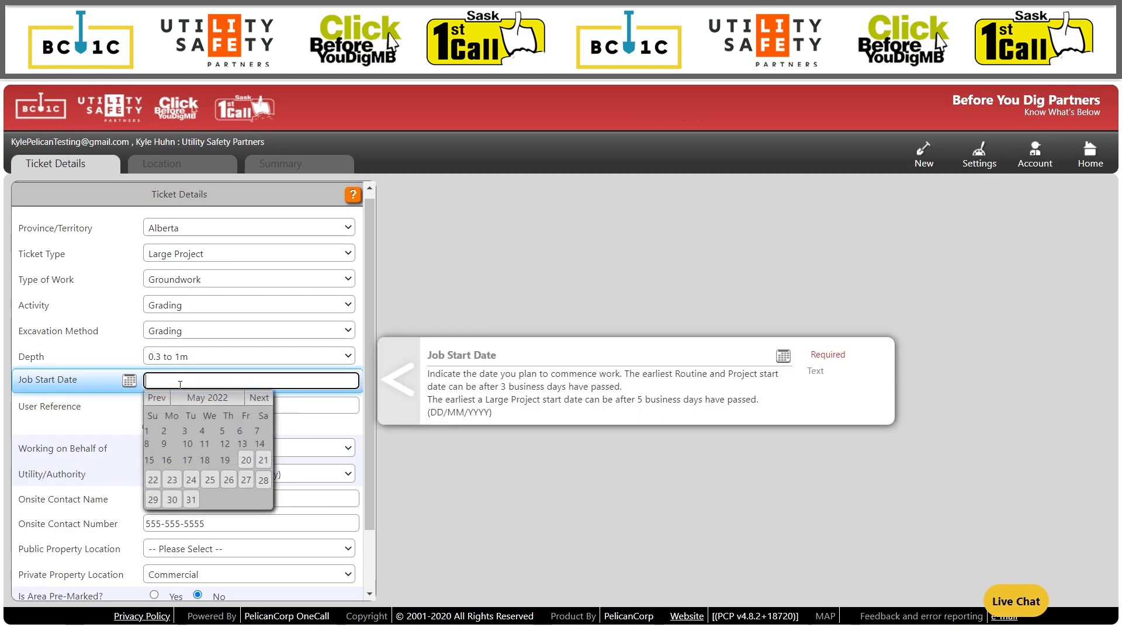
{"action": "left_click", "coordinate": [246, 460]}
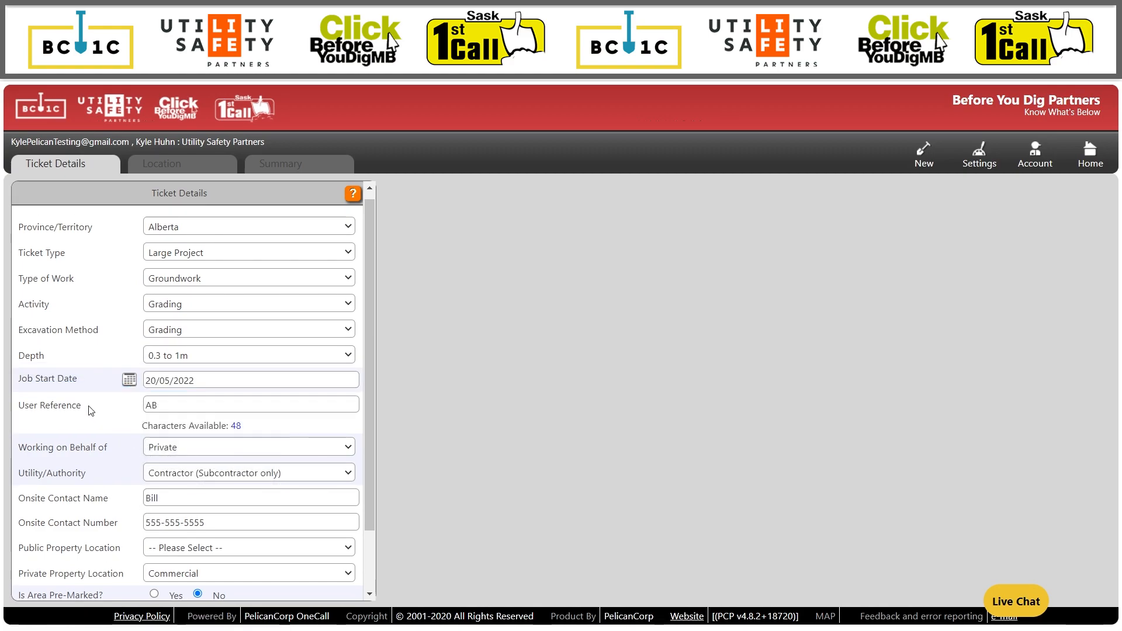
{"action": "scroll", "coordinate": [90, 410], "scroll_direction": "down", "scroll_amount": 2}
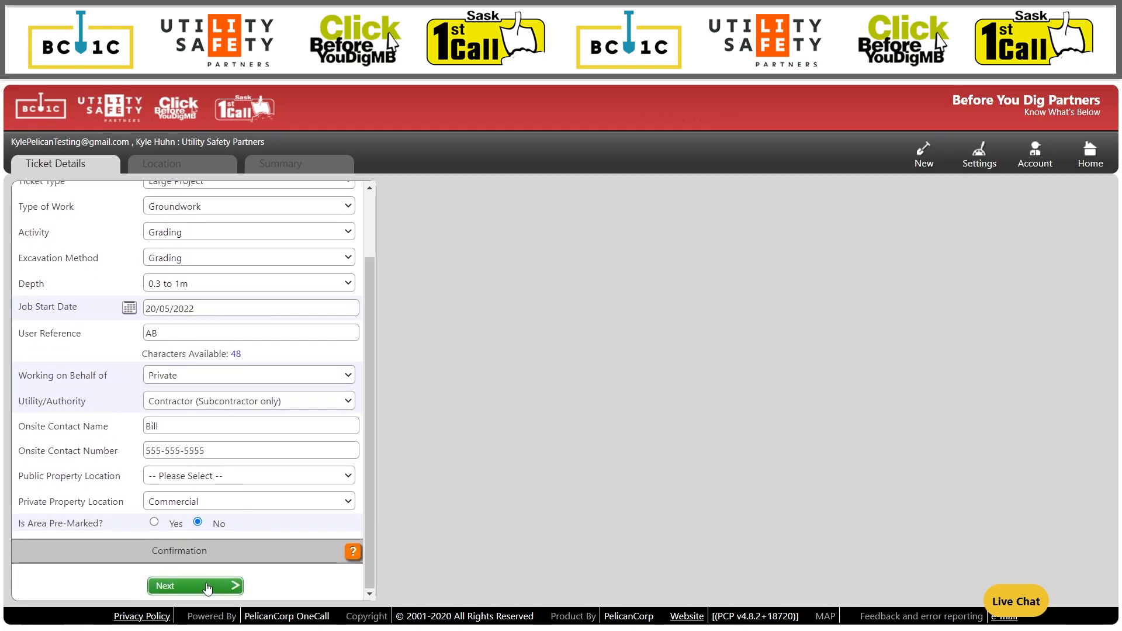
{"action": "left_click", "coordinate": [207, 587]}
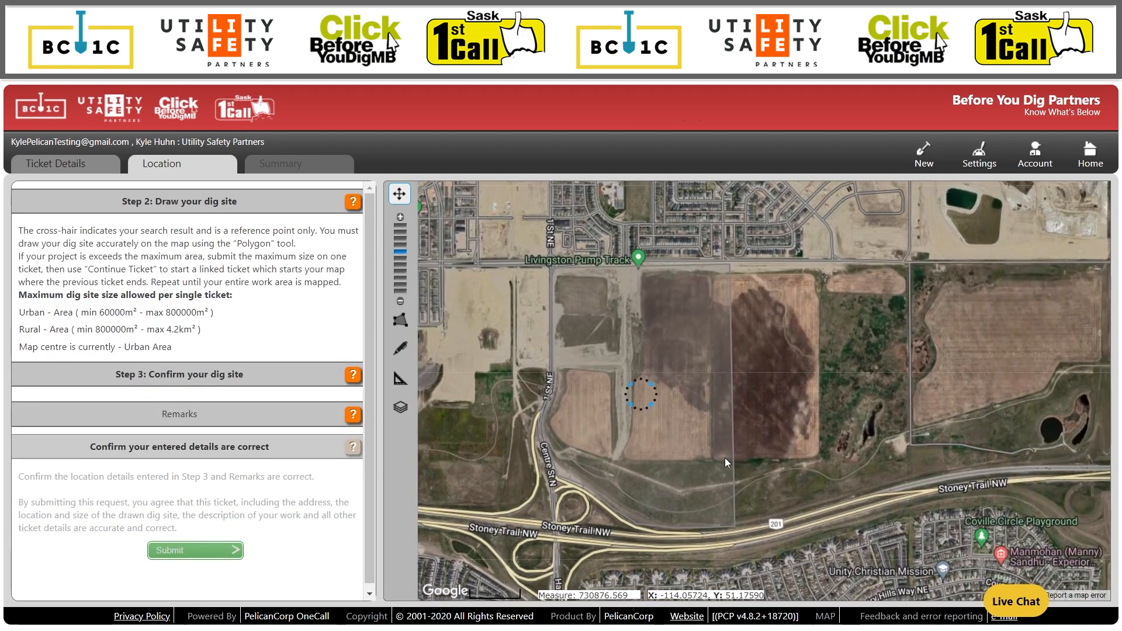
Outline the eastern dig site as a 718,128 m² polygon down to Stoney Trail.
{"action": "left_click", "coordinate": [399, 319]}
{"action": "left_click", "coordinate": [730, 264]}
{"action": "left_click", "coordinate": [910, 264]}
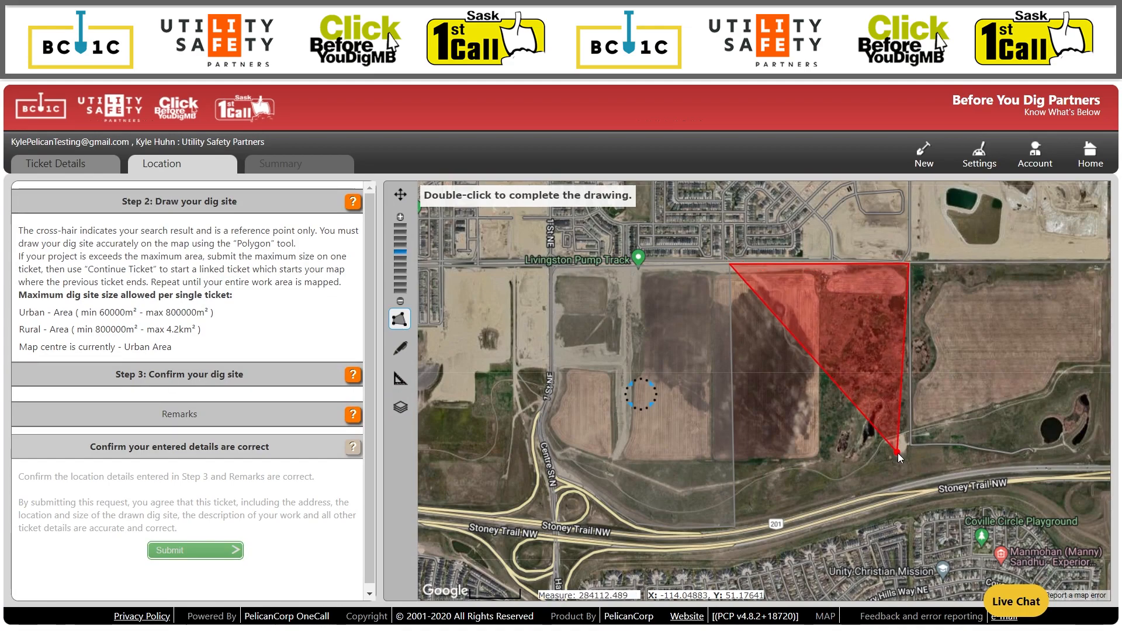
{"action": "left_click", "coordinate": [910, 480]}
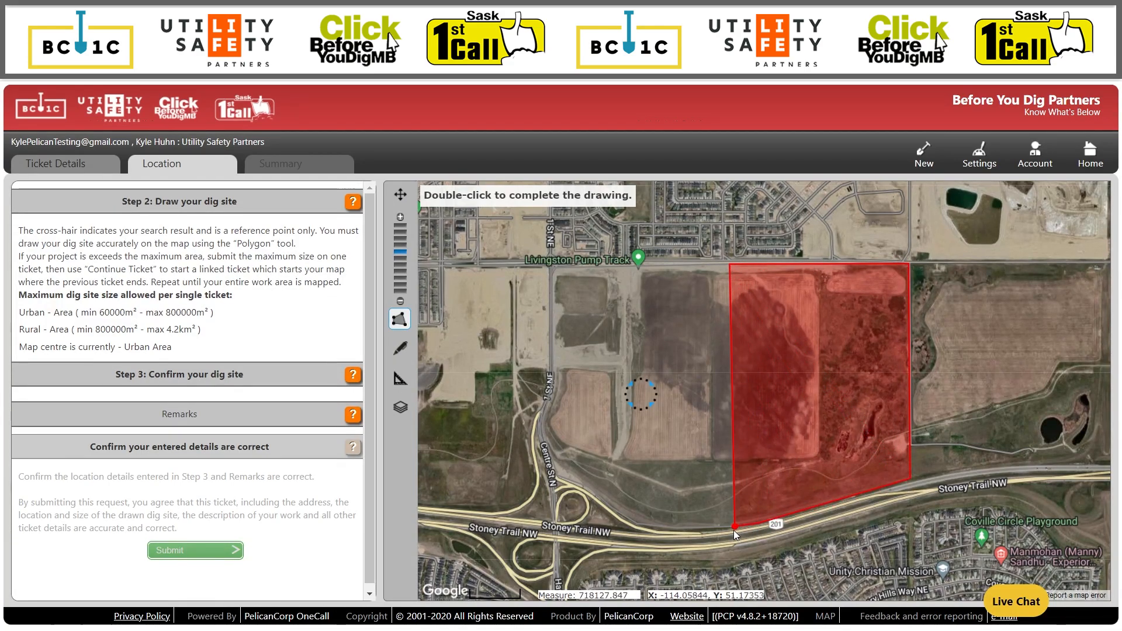
{"action": "double_click", "coordinate": [734, 530]}
{"action": "left_click", "coordinate": [188, 408]}
{"action": "type", "text": "144 Avenue NW"}
{"action": "key", "text": "Tab"}
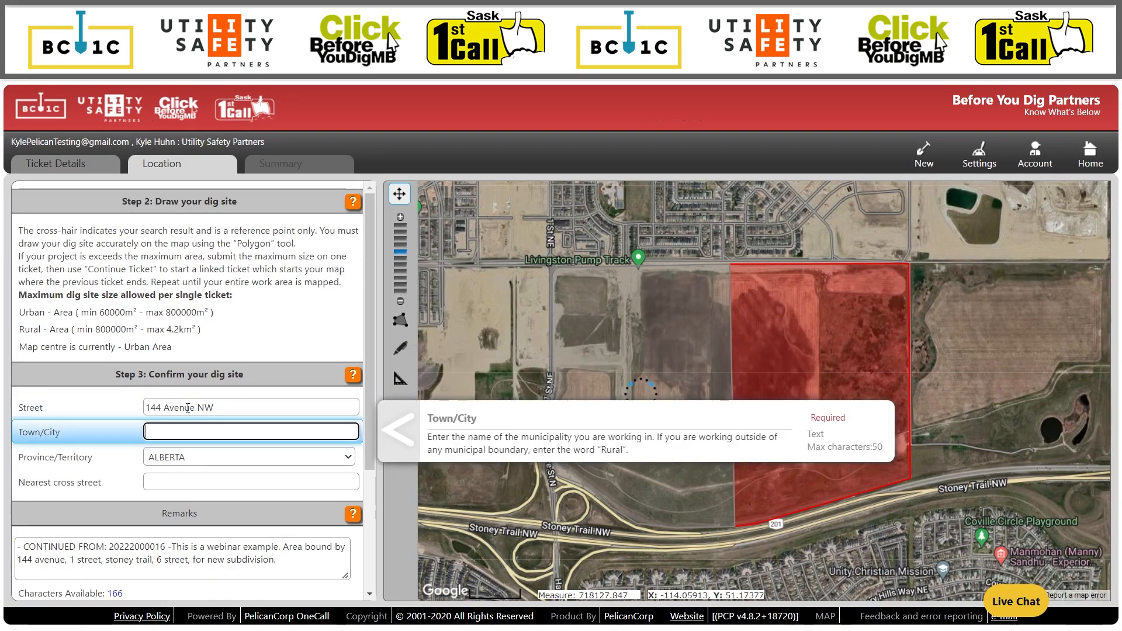
{"action": "scroll", "coordinate": [188, 408], "scroll_direction": "down", "scroll_amount": 1}
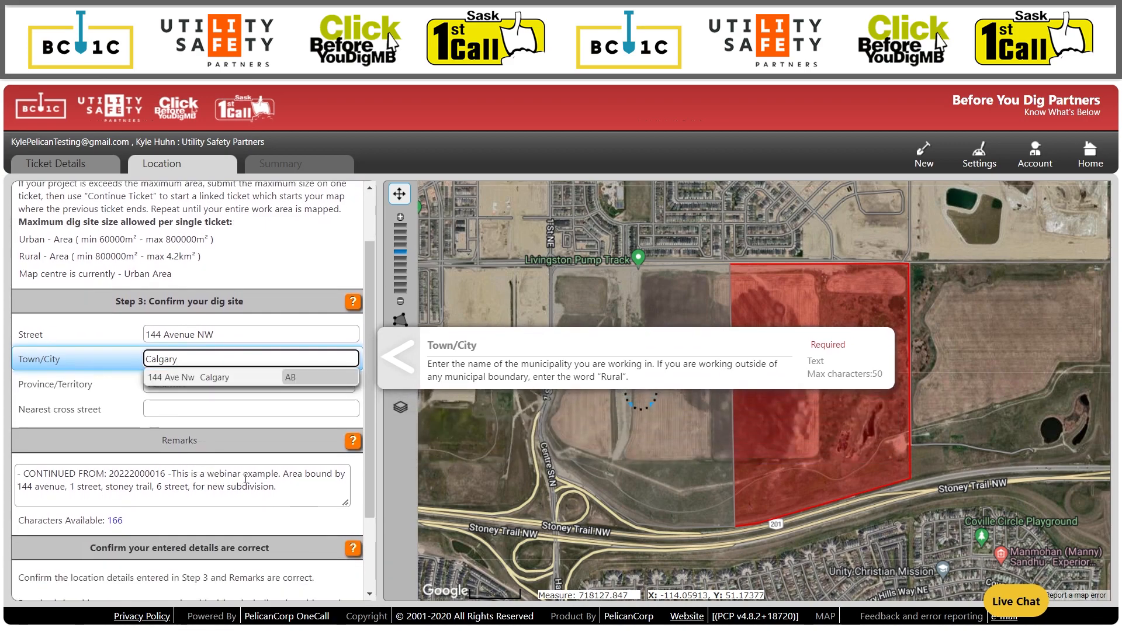
{"action": "left_click", "coordinate": [279, 487]}
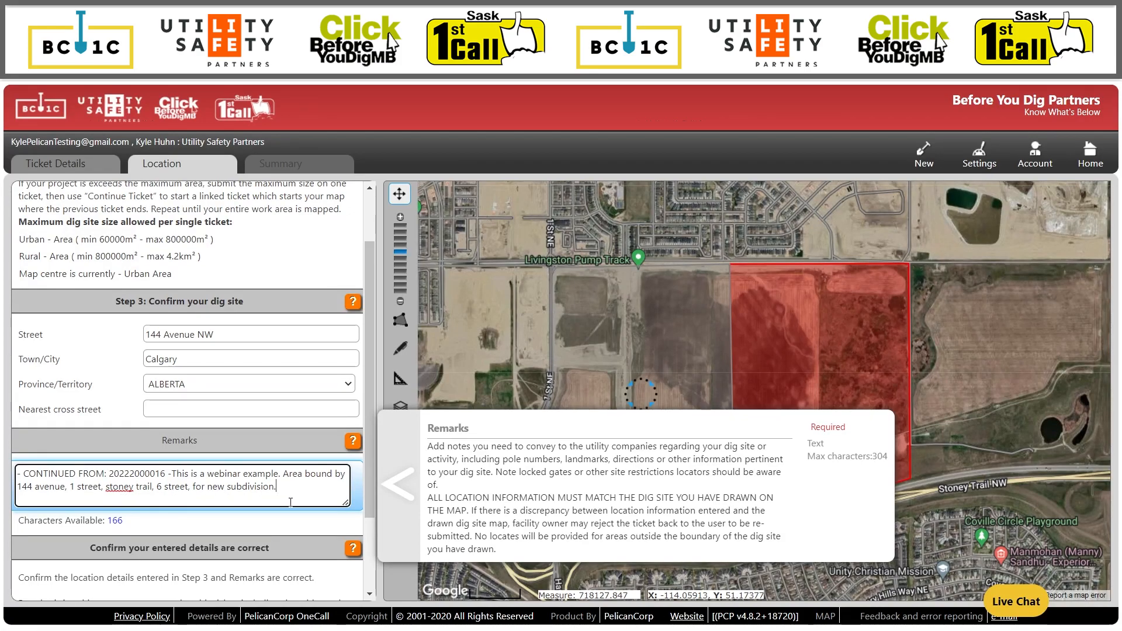
{"action": "left_click_drag", "start_coordinate": [173, 475], "coordinate": [17, 467]}
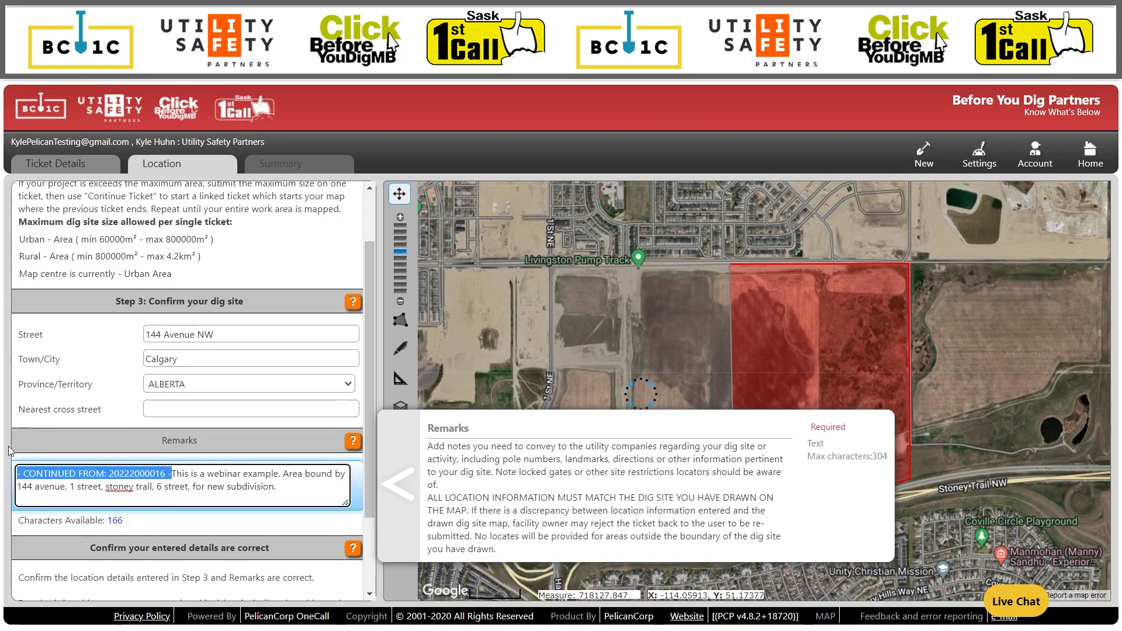
{"action": "left_click", "coordinate": [311, 537]}
{"action": "scroll", "coordinate": [311, 535], "scroll_direction": "down", "scroll_amount": 2}
{"action": "left_click", "coordinate": [223, 546]}
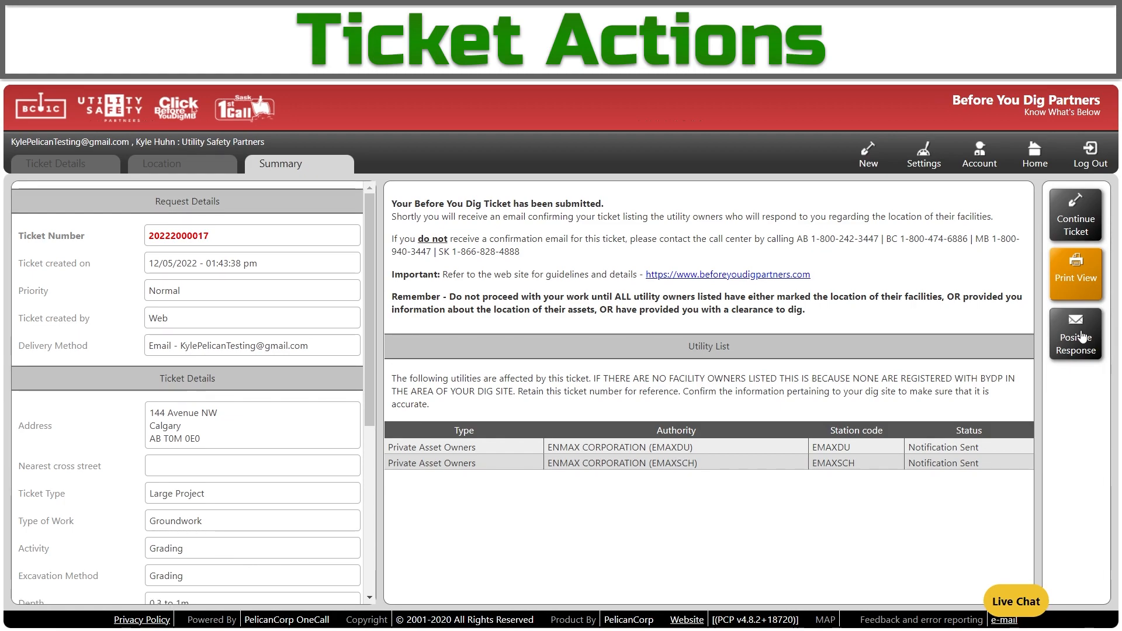
{"action": "left_click", "coordinate": [1034, 154]}
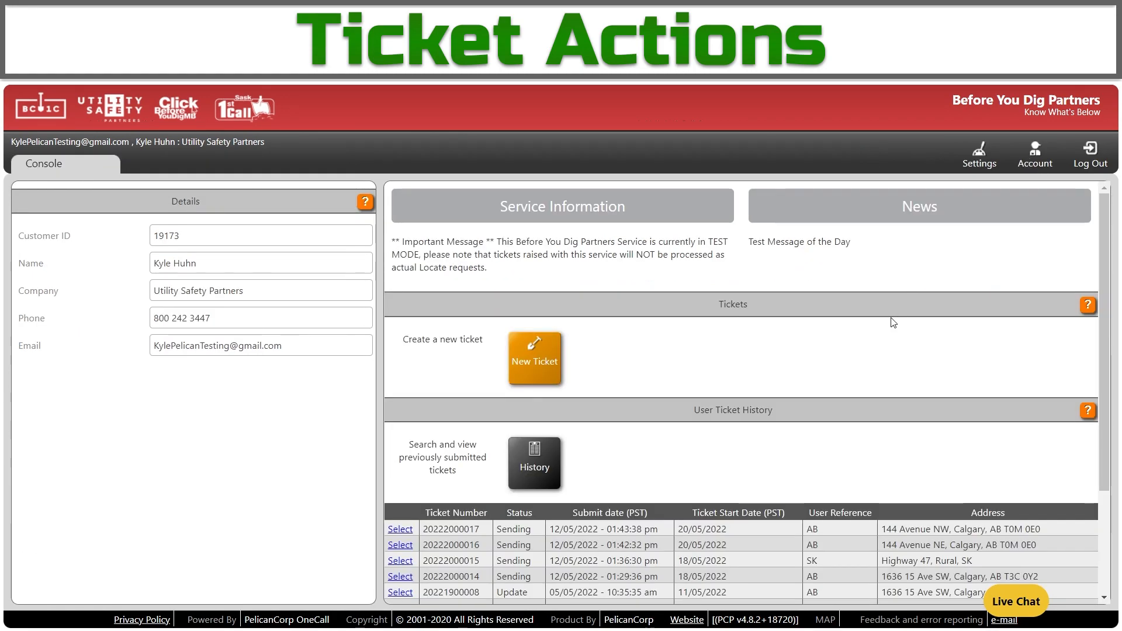
{"action": "scroll", "coordinate": [660, 431], "scroll_direction": "down", "scroll_amount": 3}
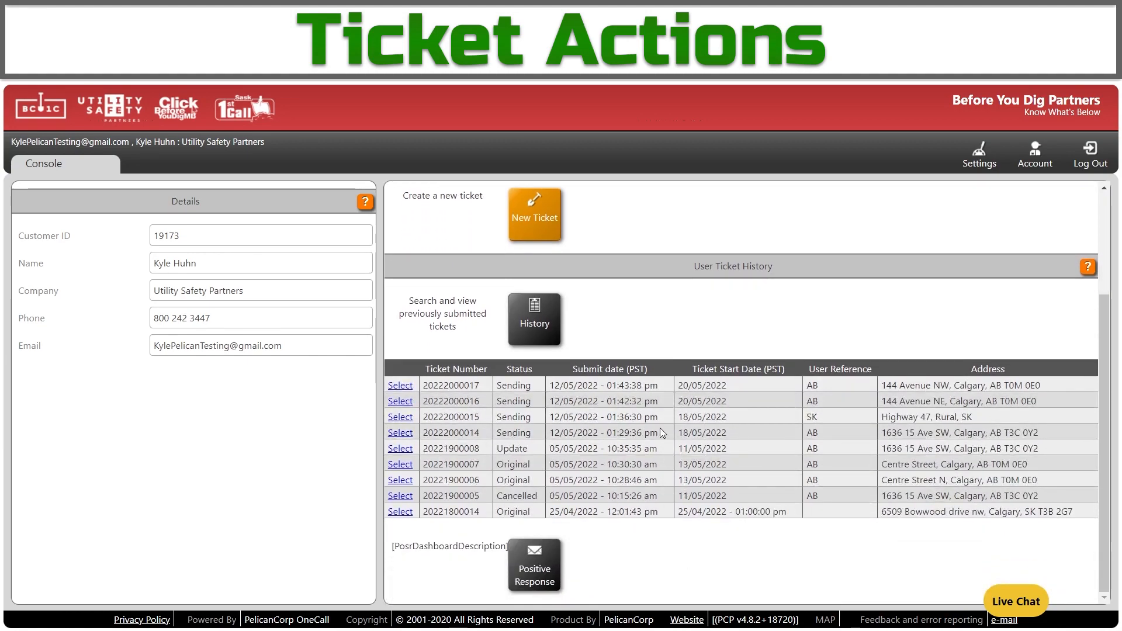
{"action": "left_click", "coordinate": [401, 432]}
{"action": "left_click", "coordinate": [1075, 213]}
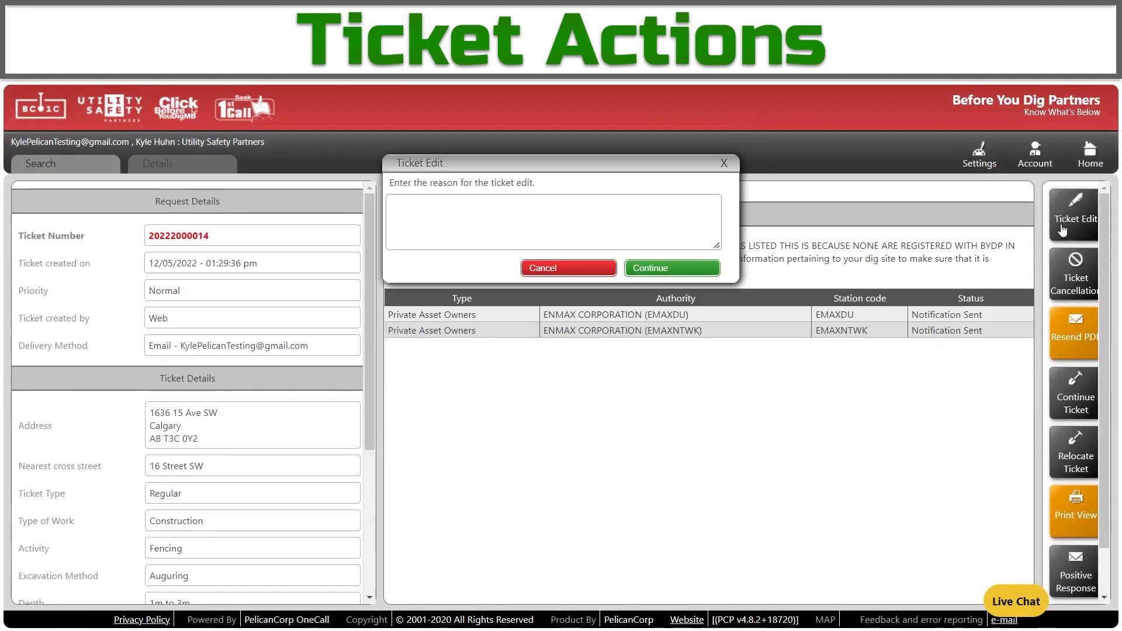
{"action": "left_click", "coordinate": [590, 238]}
{"action": "type", "text": "Adding onsite contac"}
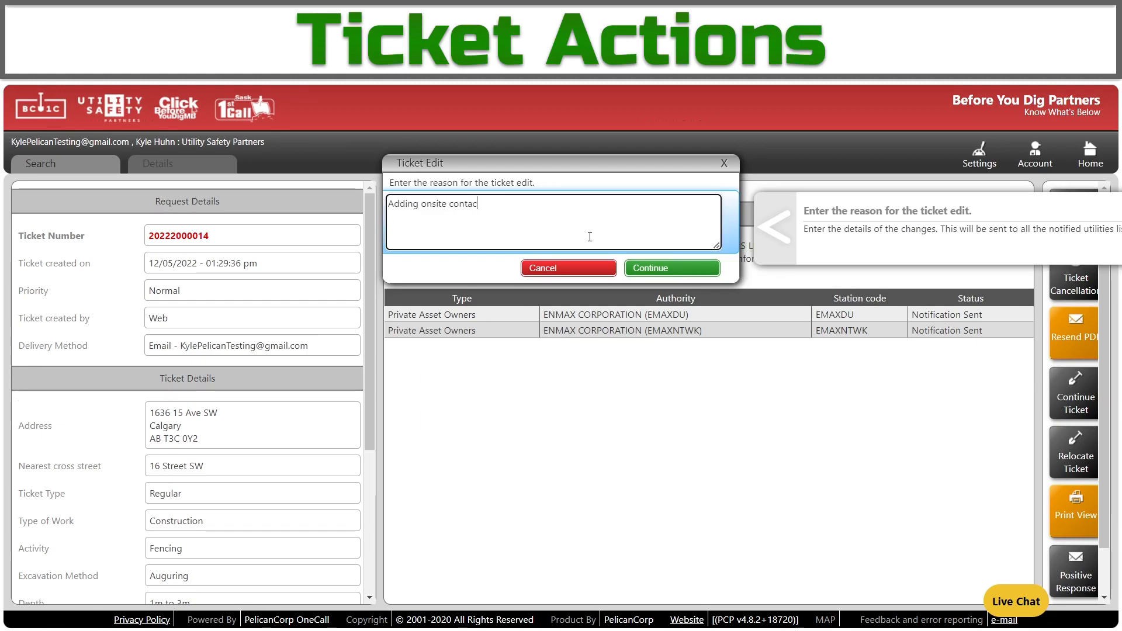
{"action": "left_click", "coordinate": [677, 268]}
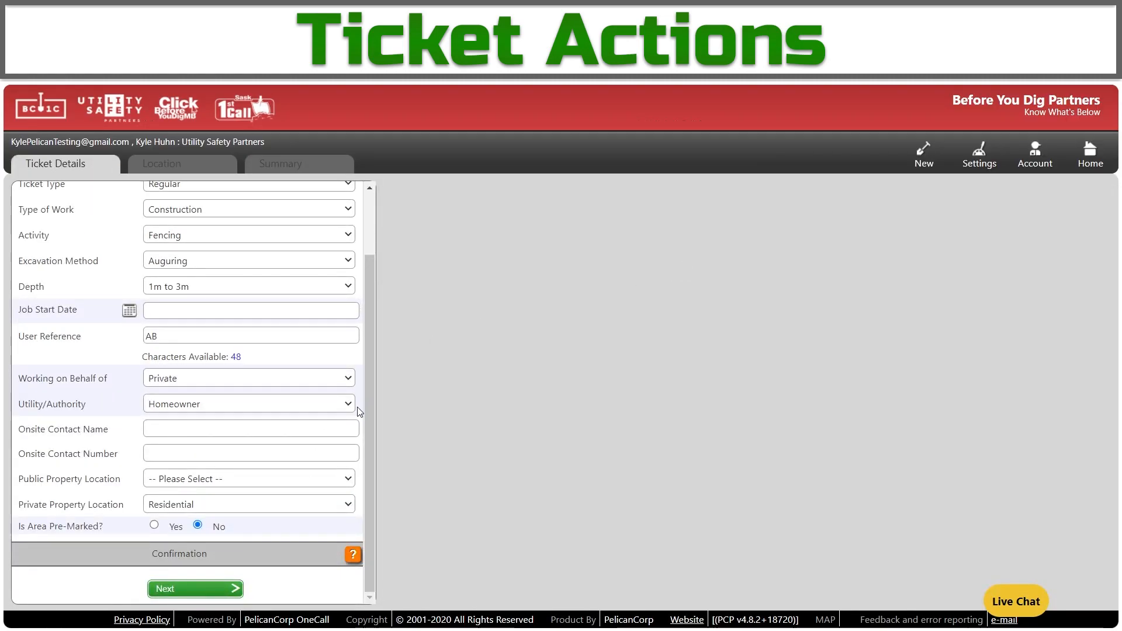
{"action": "left_click", "coordinate": [285, 428]}
{"action": "key", "text": "Tab"}
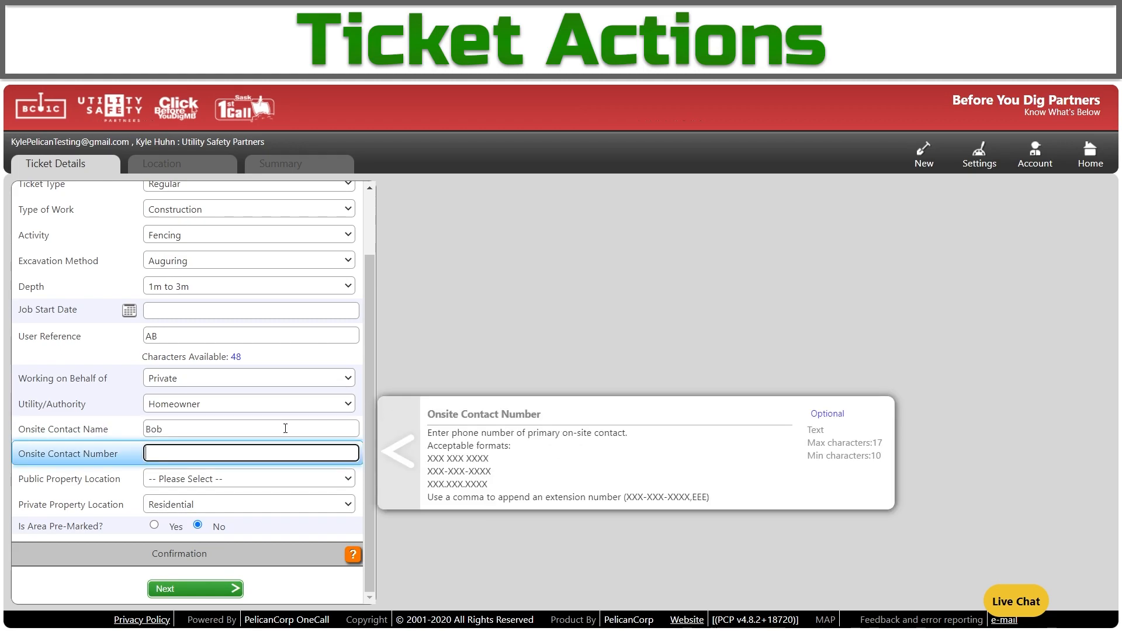
{"action": "type", "text": "555"}
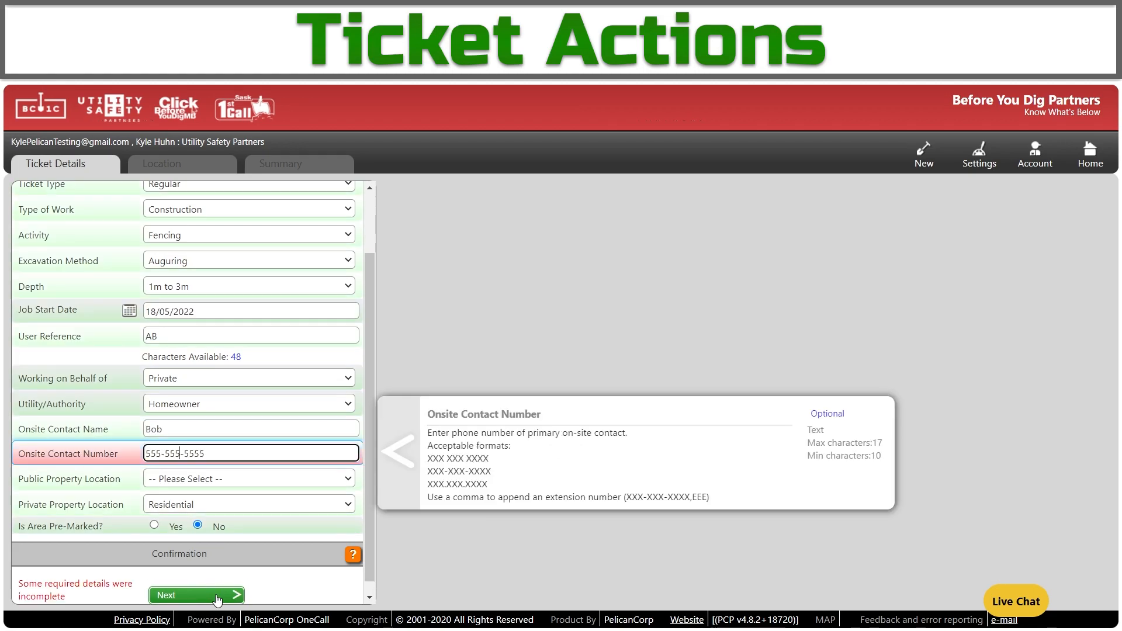
{"action": "left_click", "coordinate": [217, 596]}
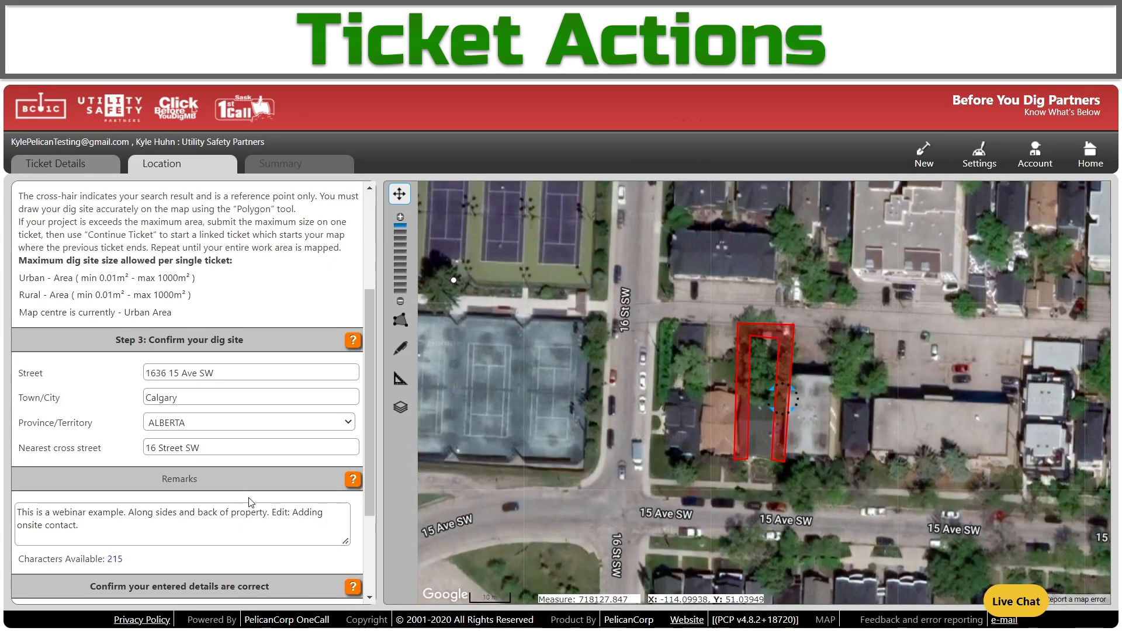
{"action": "scroll", "coordinate": [242, 498], "scroll_direction": "down", "scroll_amount": 3}
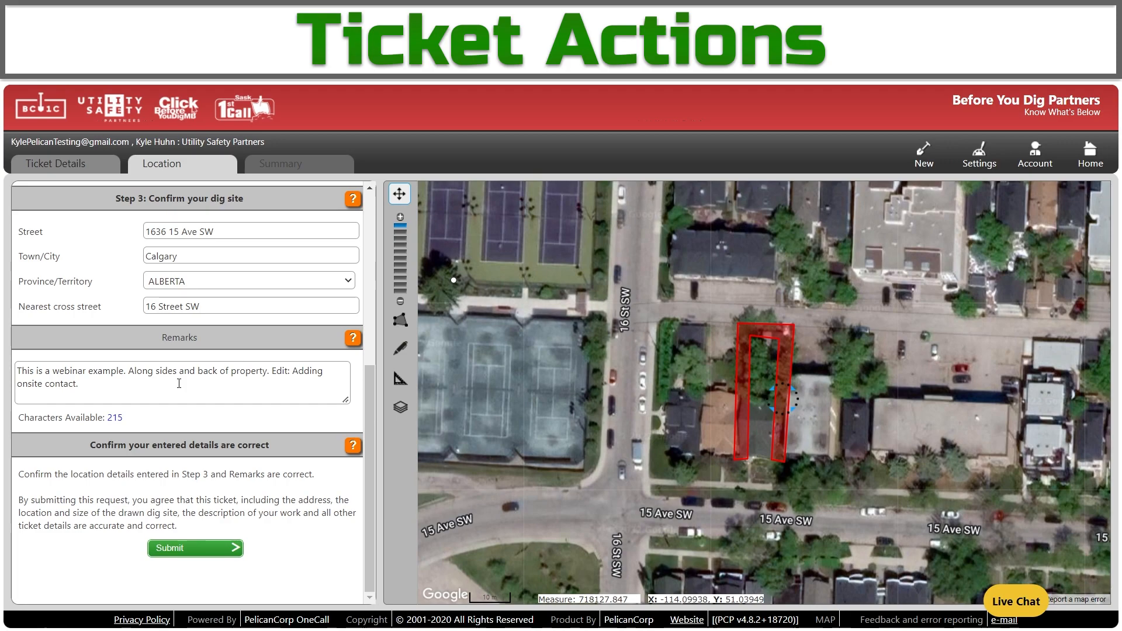
{"action": "left_click", "coordinate": [204, 551]}
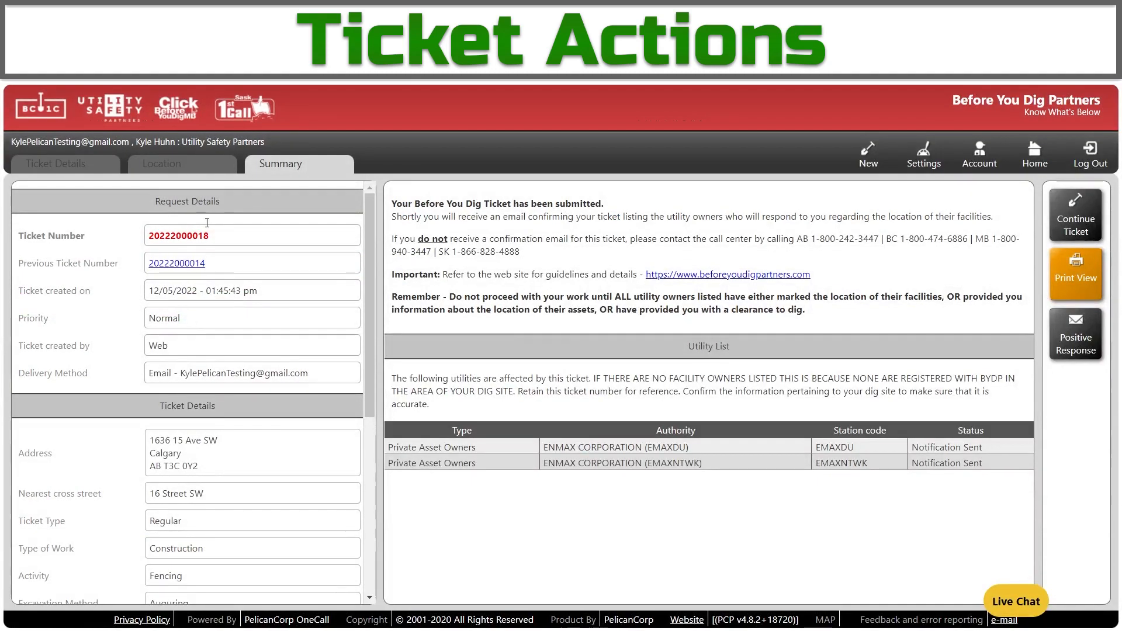
{"action": "left_click_drag", "start_coordinate": [218, 235], "coordinate": [137, 239]}
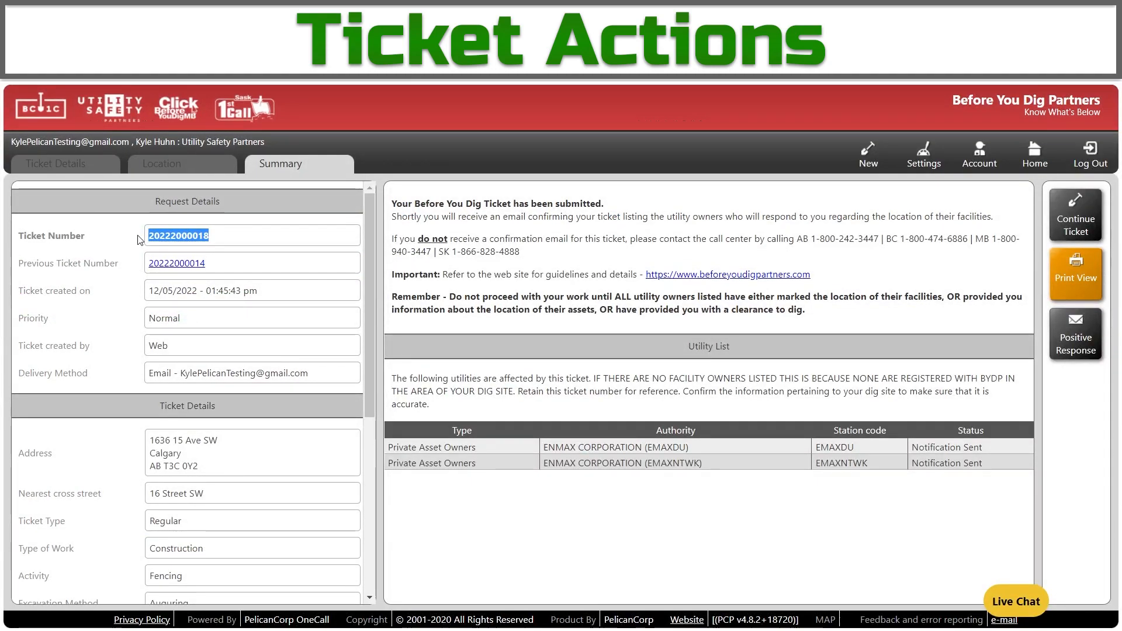
{"action": "left_click", "coordinate": [142, 241]}
{"action": "left_click", "coordinate": [182, 264]}
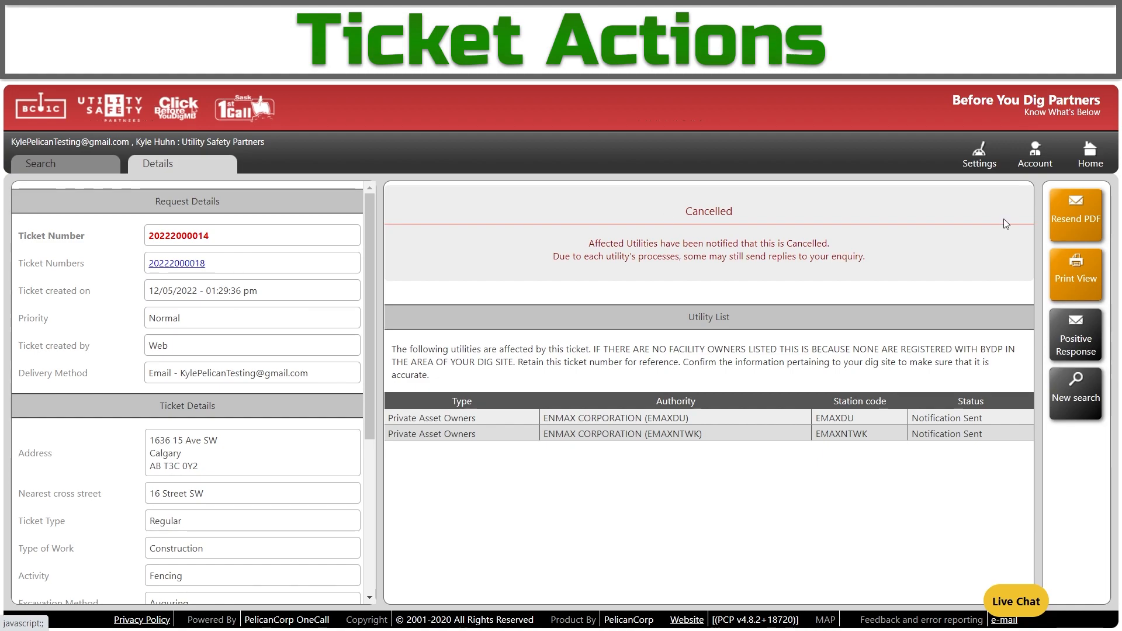
{"action": "left_click", "coordinate": [1092, 153]}
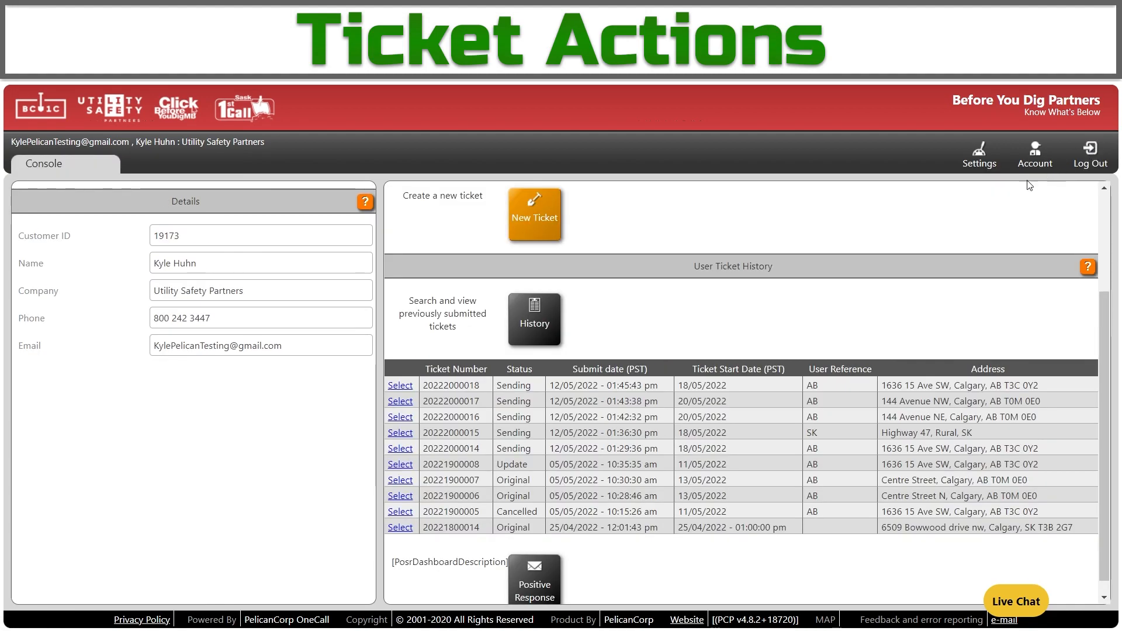
{"action": "left_click", "coordinate": [400, 417]}
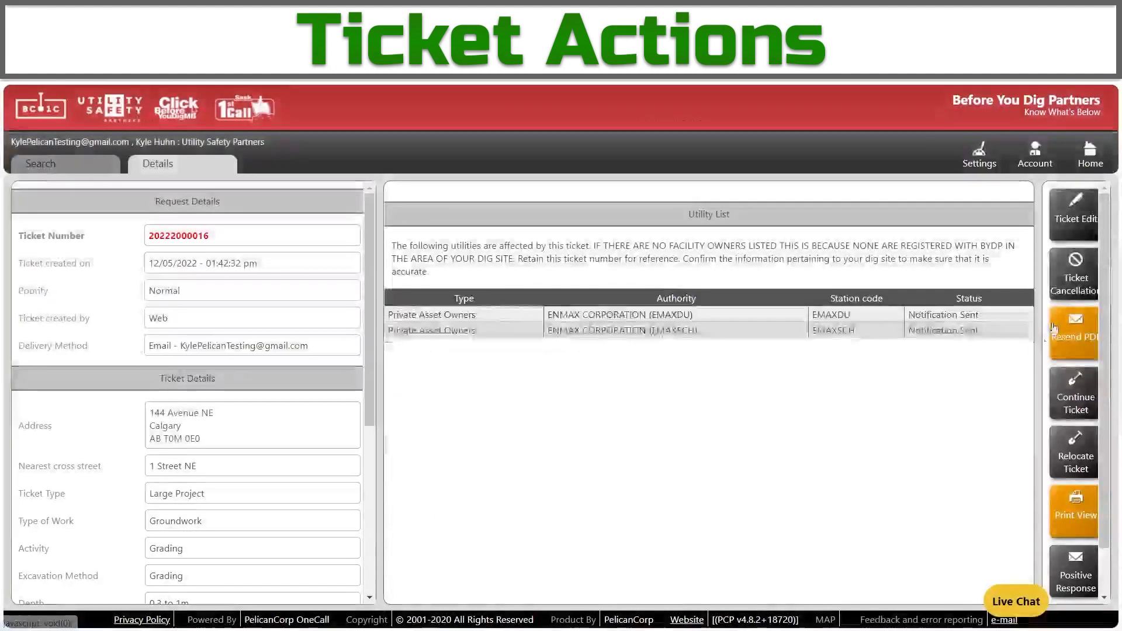
{"action": "left_click", "coordinate": [1074, 279]}
{"action": "type", "text": "No longer doing the work."}
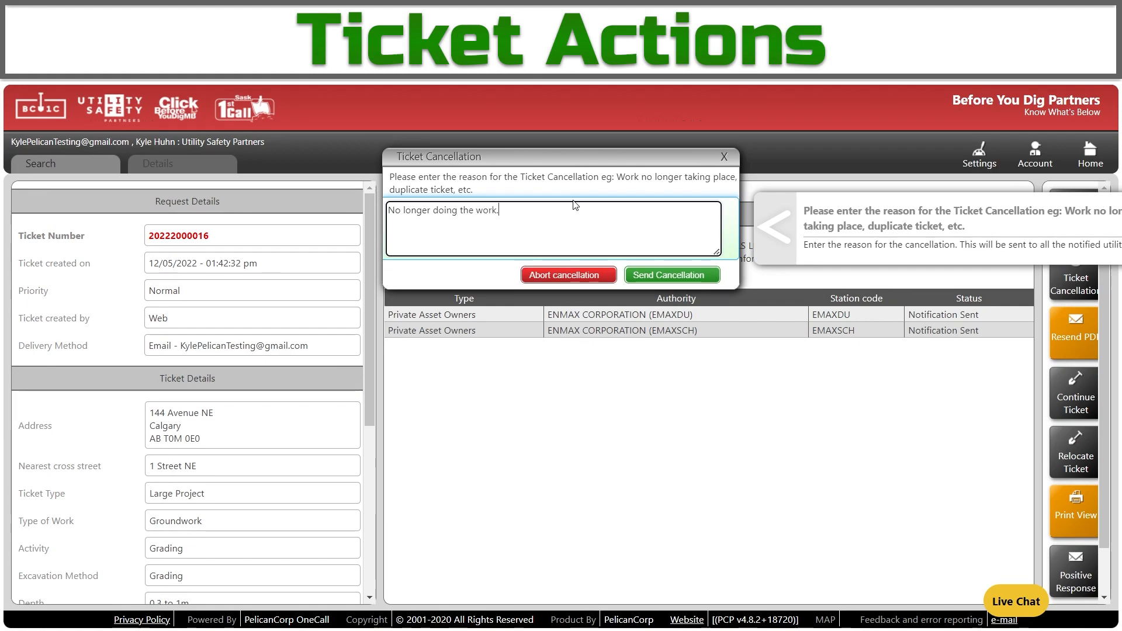
{"action": "left_click", "coordinate": [655, 280]}
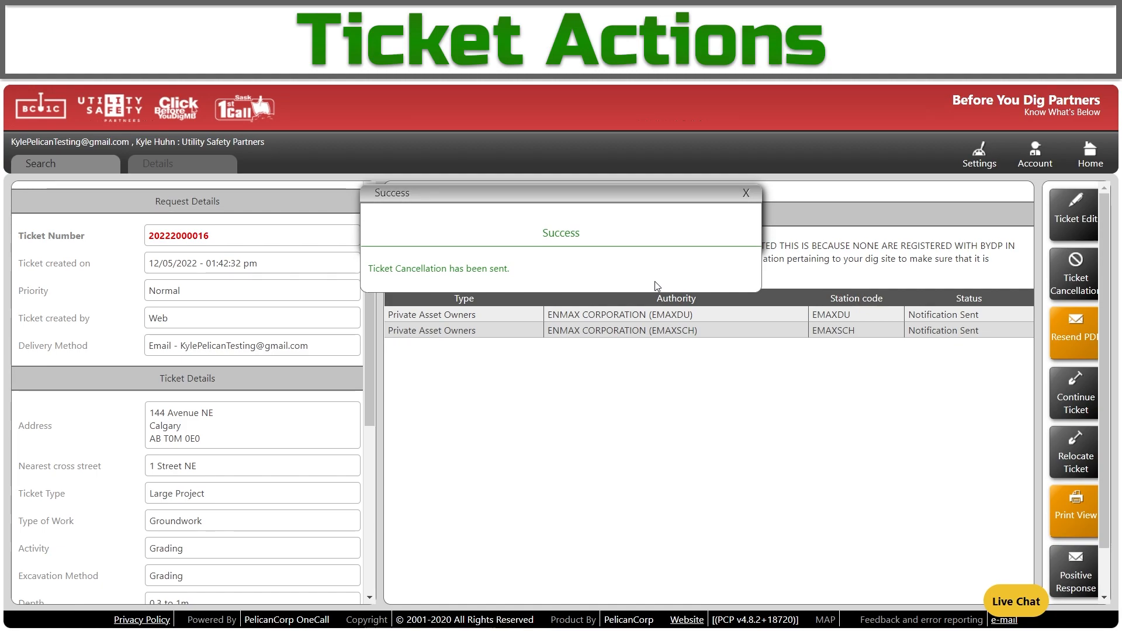
{"action": "left_click", "coordinate": [746, 193]}
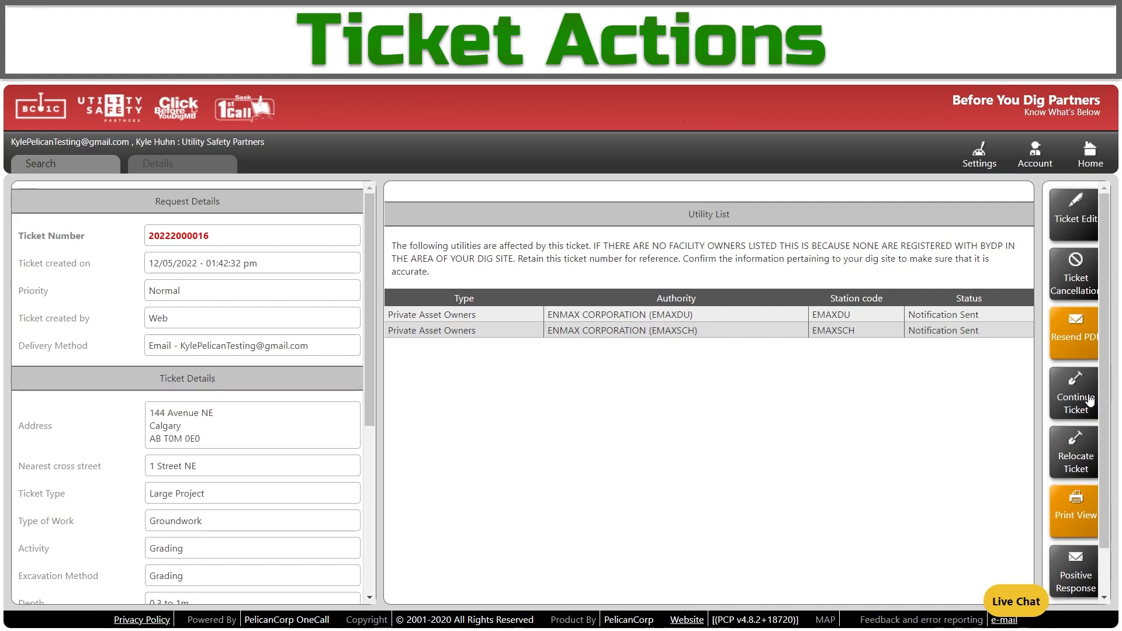
{"action": "scroll", "coordinate": [1082, 397], "scroll_direction": "down", "scroll_amount": 1}
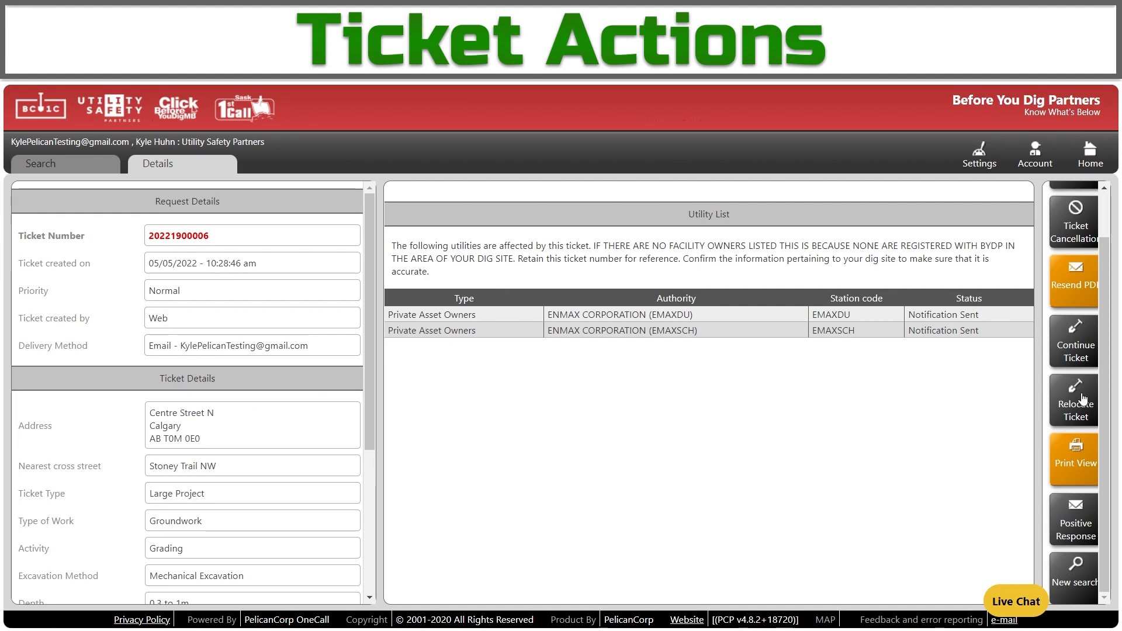
{"action": "left_click", "coordinate": [1083, 399]}
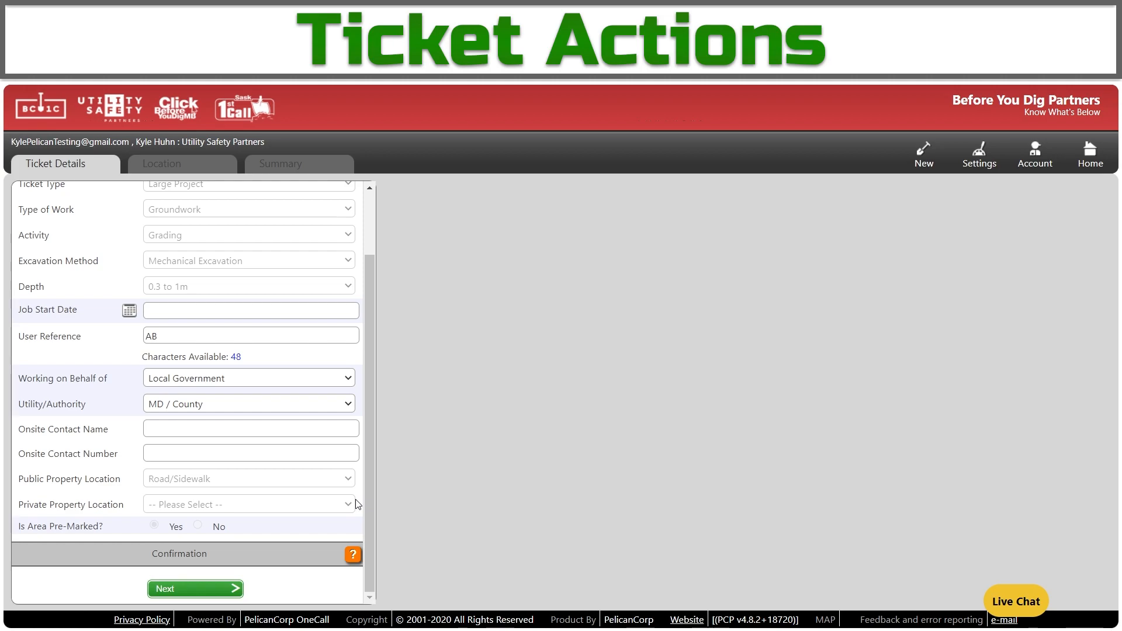
Set the relocated ticket's job start date to 20 May 2022, continue to Location, then go Home.
{"action": "left_click", "coordinate": [195, 589]}
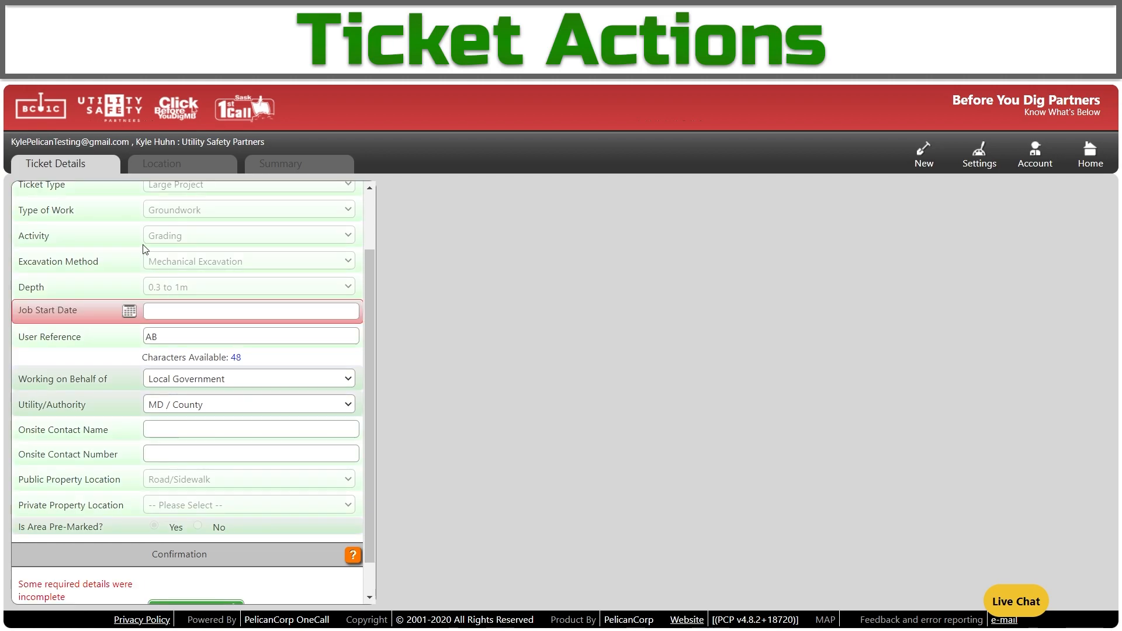
{"action": "left_click", "coordinate": [130, 311]}
{"action": "left_click", "coordinate": [253, 389]}
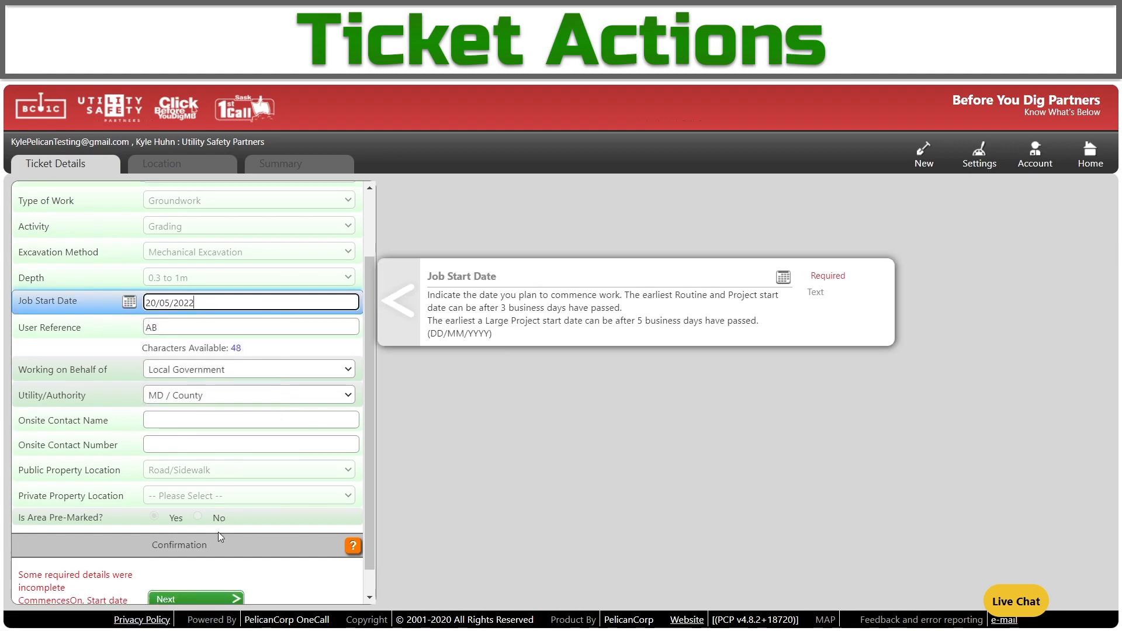
{"action": "left_click", "coordinate": [195, 498]}
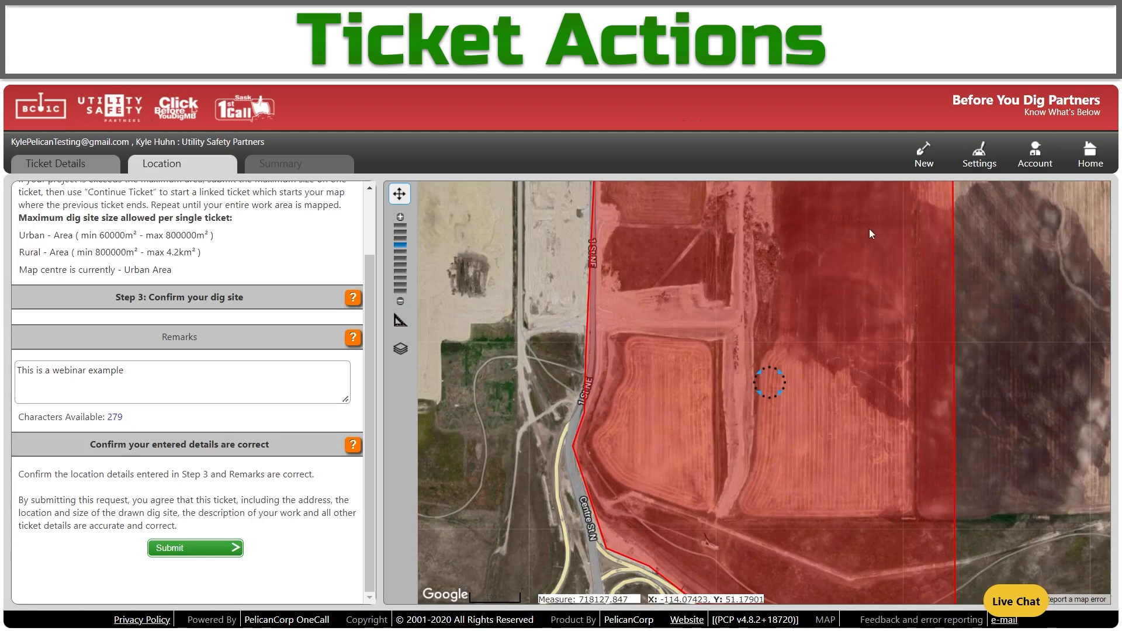
{"action": "left_click", "coordinate": [1096, 160]}
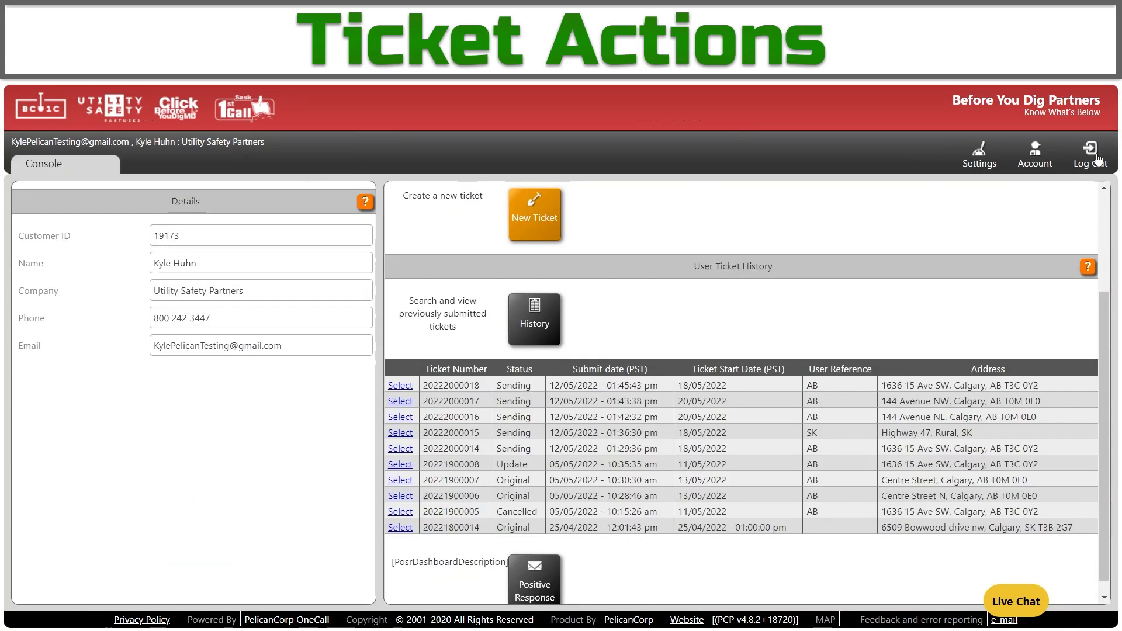
{"action": "left_click", "coordinate": [393, 402]}
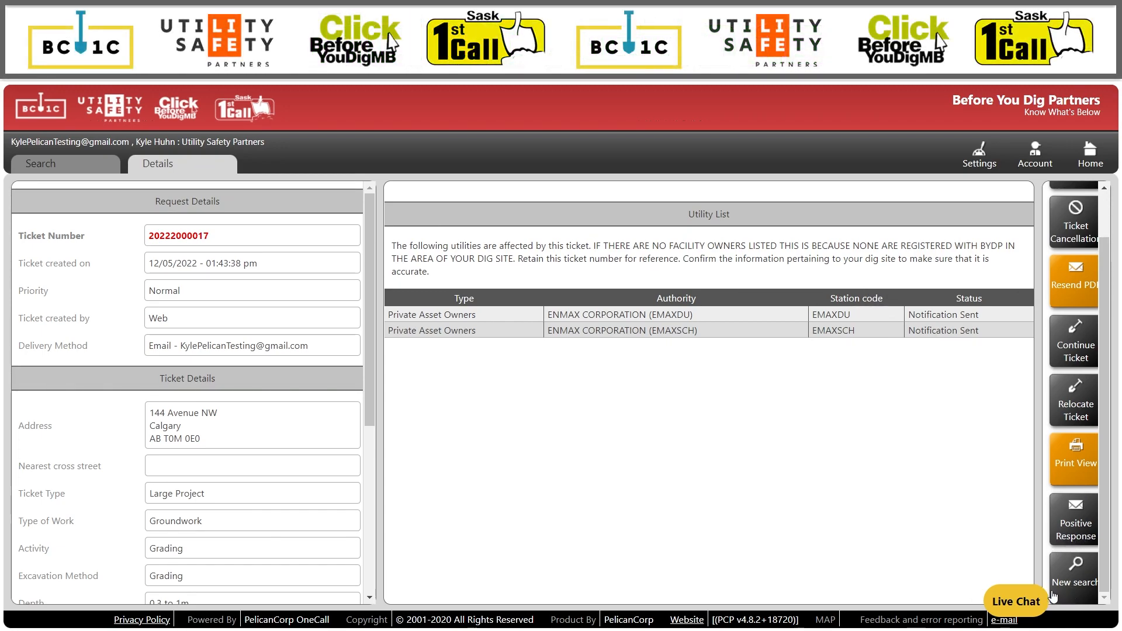
{"action": "left_click", "coordinate": [1073, 578]}
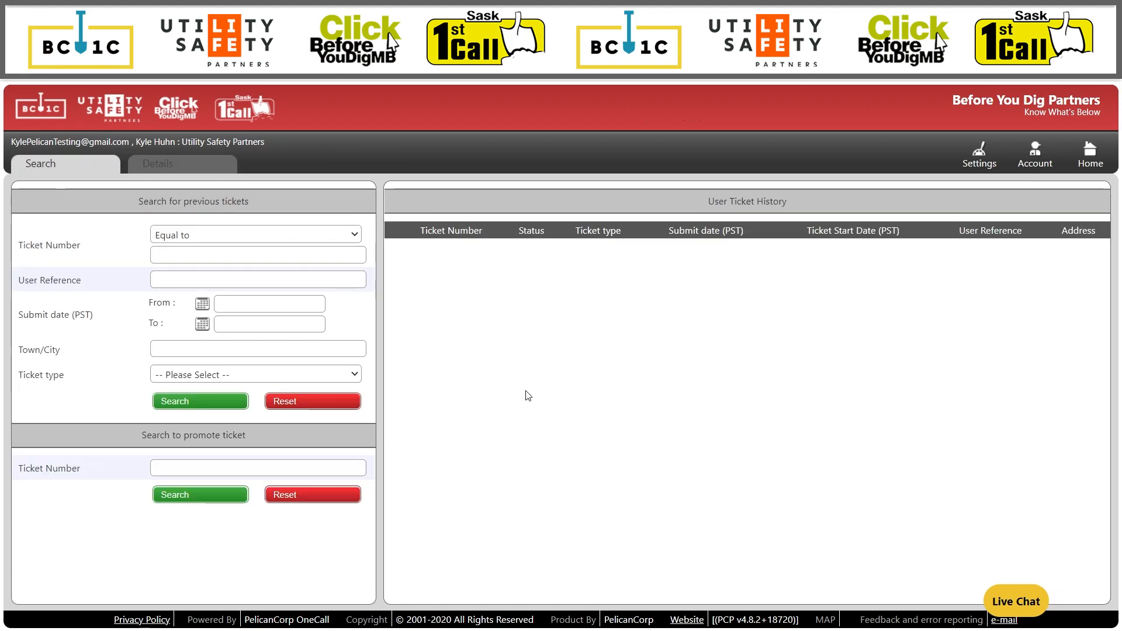
{"action": "left_click", "coordinate": [1097, 163]}
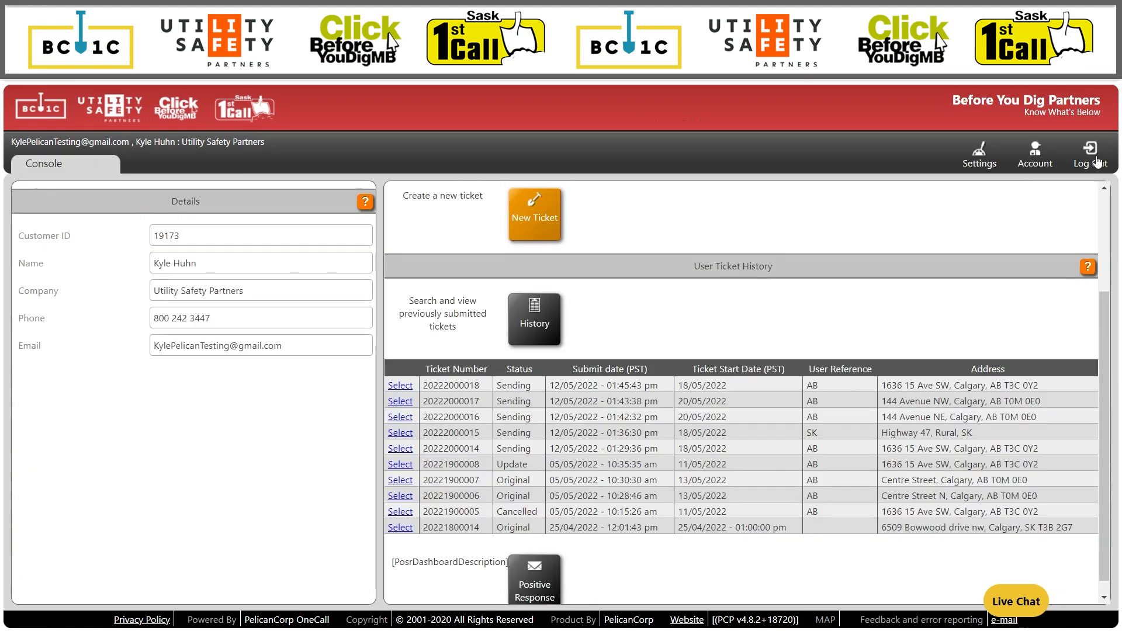
{"action": "left_click", "coordinate": [529, 331]}
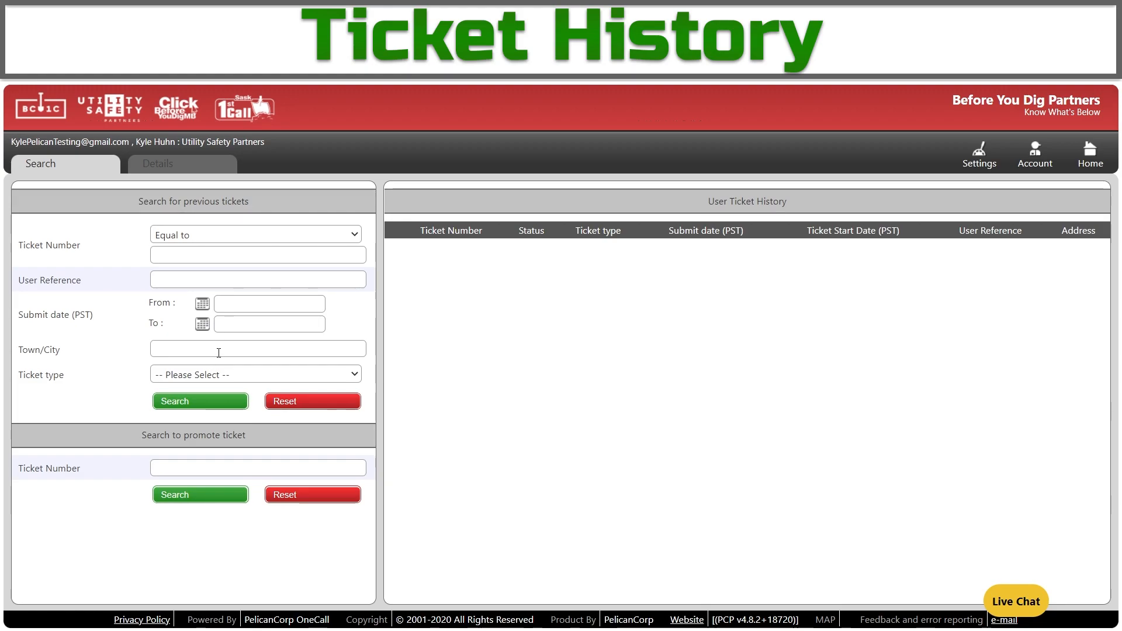
Search ticket history for user reference AB.
{"action": "left_click", "coordinate": [212, 286]}
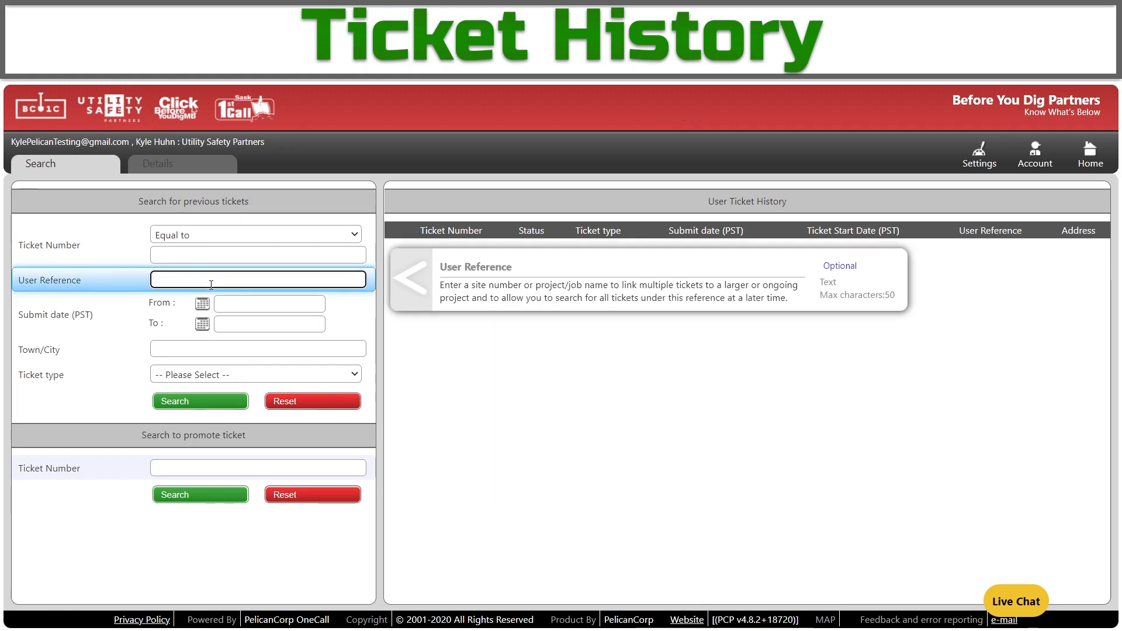
{"action": "type", "text": "AB"}
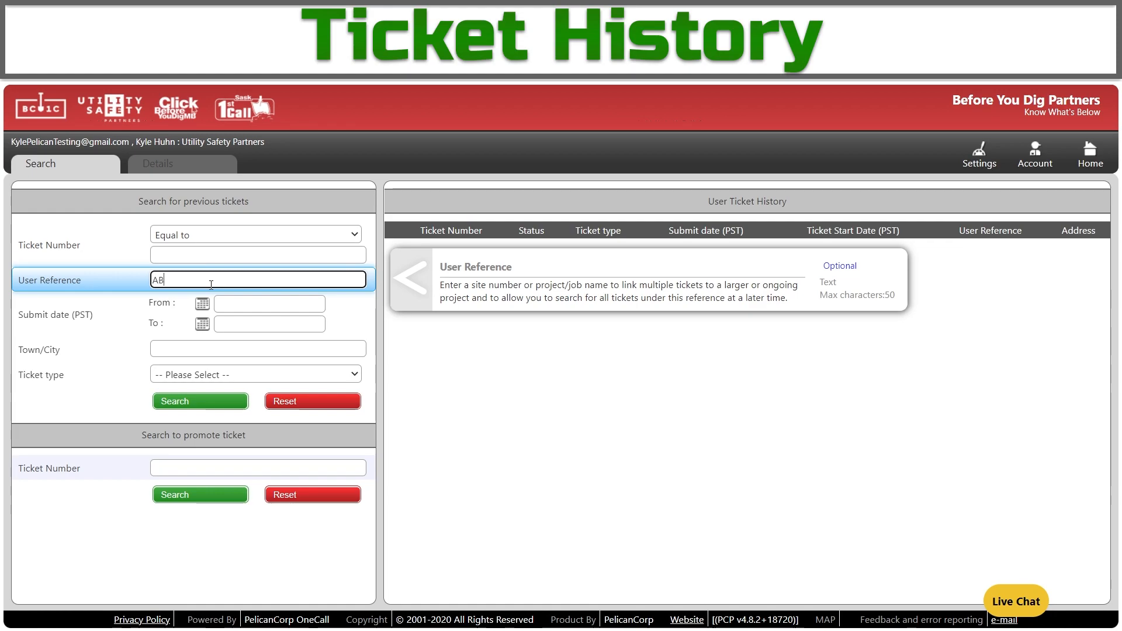
{"action": "left_click", "coordinate": [214, 405]}
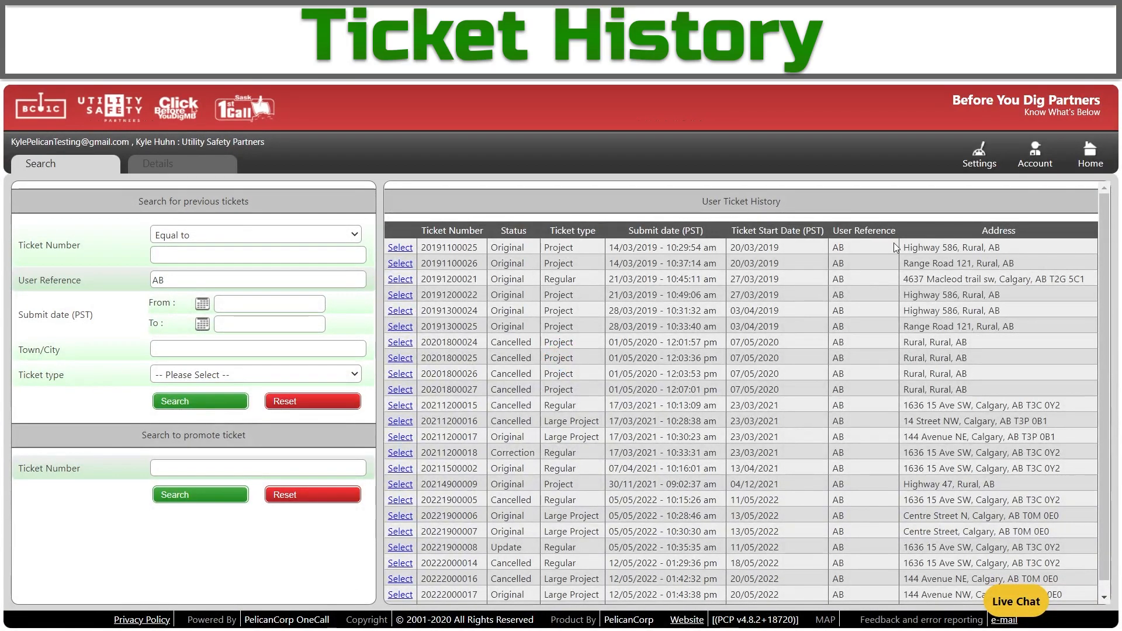
Search again with user reference SK, then return to the console.
{"action": "scroll", "coordinate": [872, 333], "scroll_direction": "down", "scroll_amount": 1}
{"action": "scroll", "coordinate": [862, 567], "scroll_direction": "up", "scroll_amount": 1}
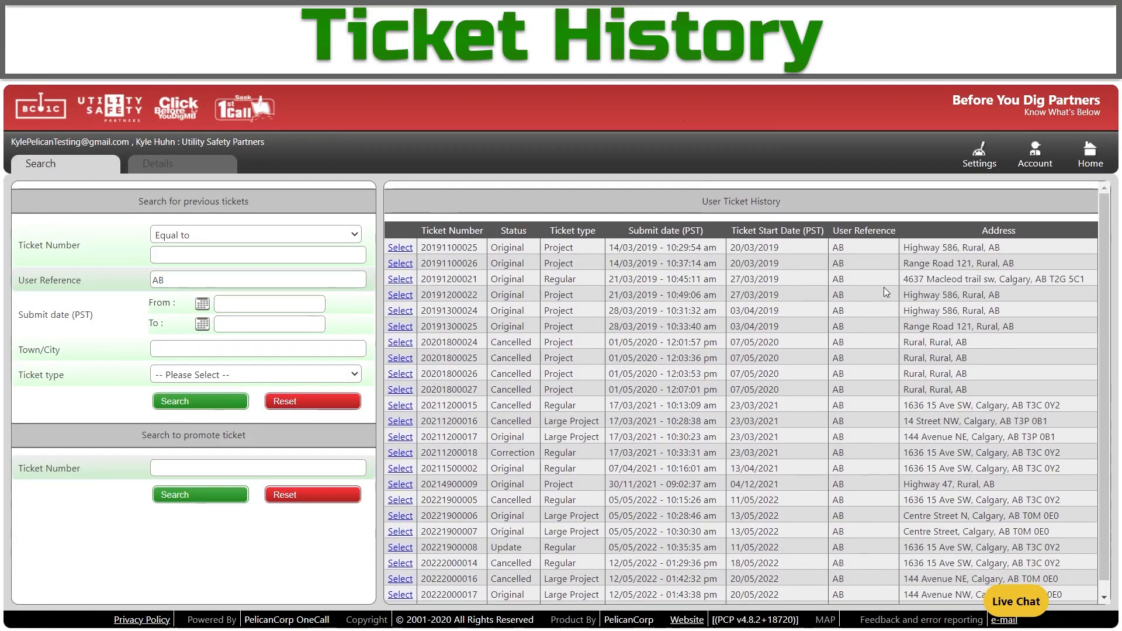
{"action": "double_click", "coordinate": [175, 280]}
{"action": "type", "text": "SK"}
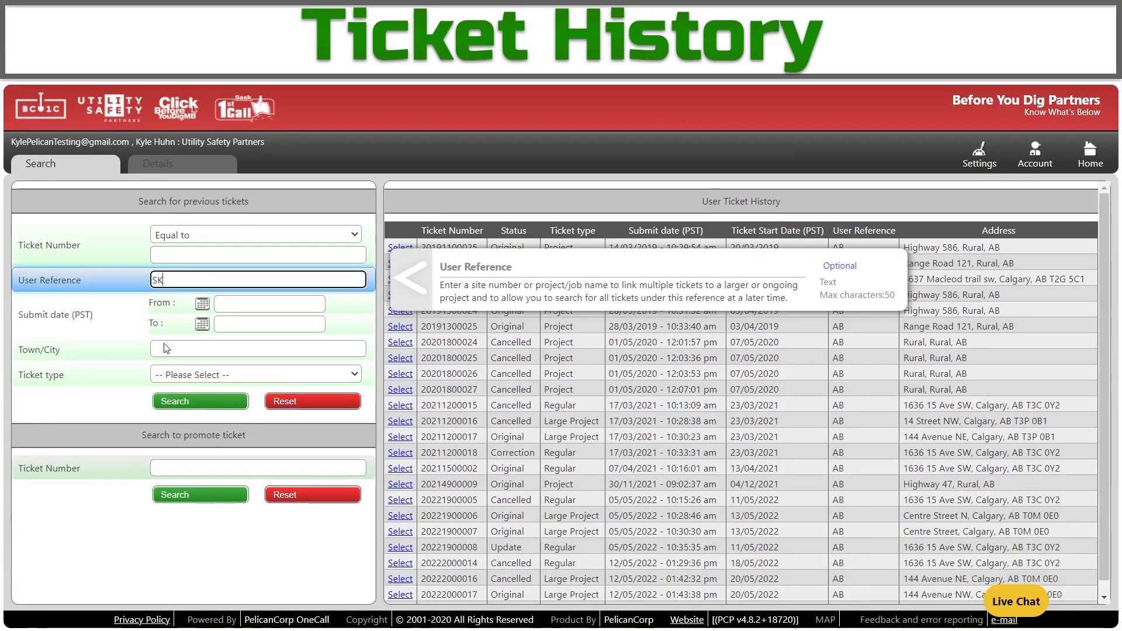
{"action": "left_click", "coordinate": [162, 400]}
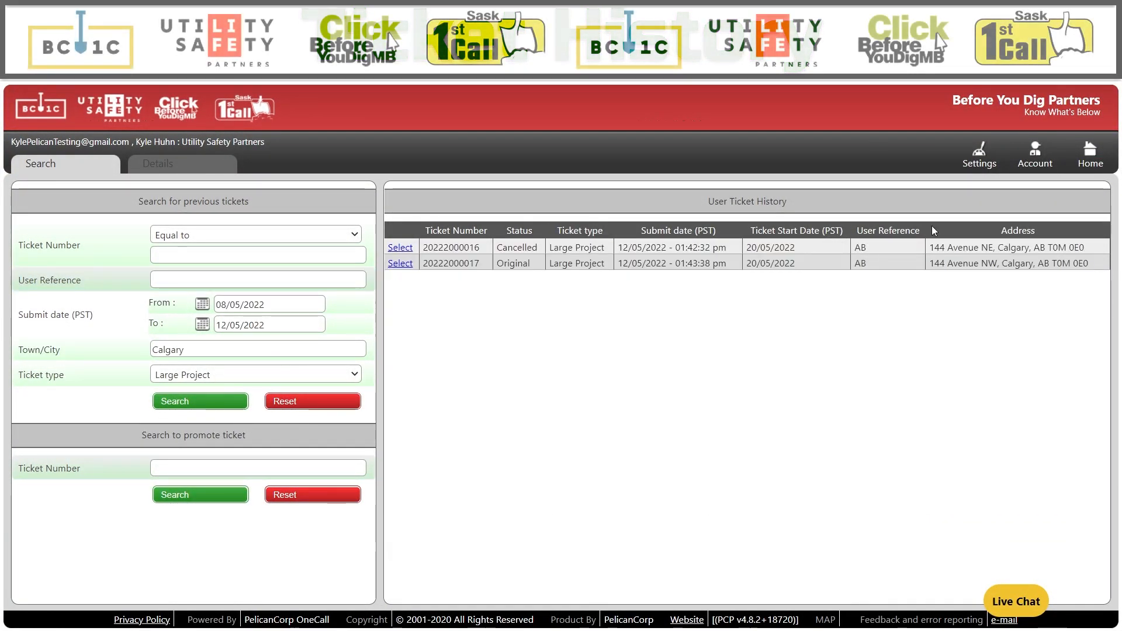
{"action": "left_click", "coordinate": [1102, 166]}
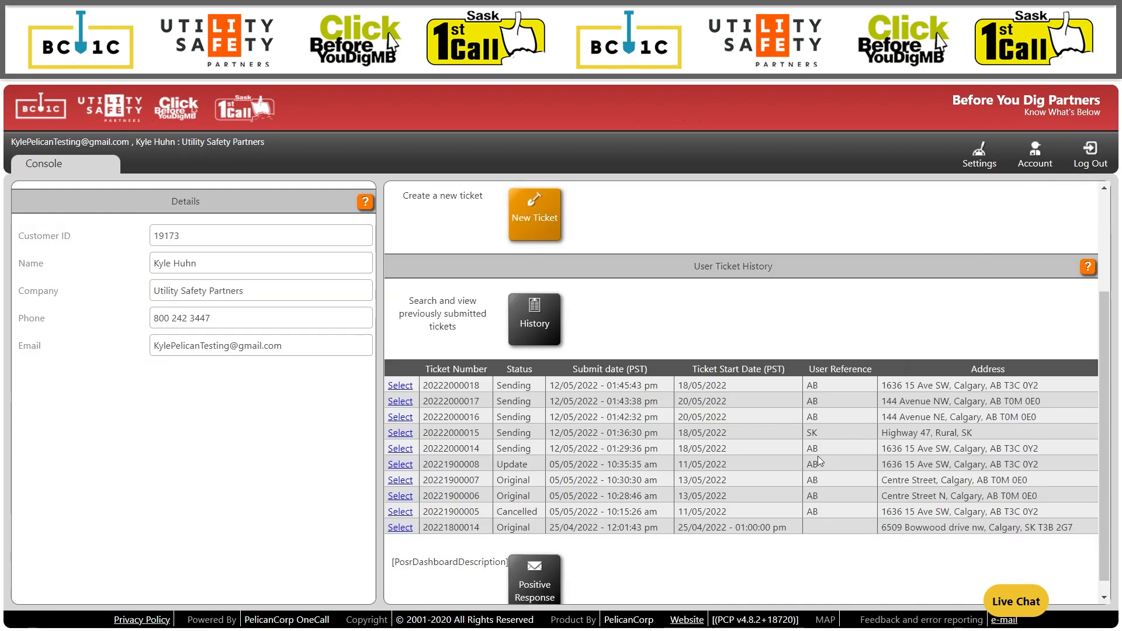
Make Auguring the default excavation method and save the ticket defaults.
{"action": "scroll", "coordinate": [719, 433], "scroll_direction": "up", "scroll_amount": 1}
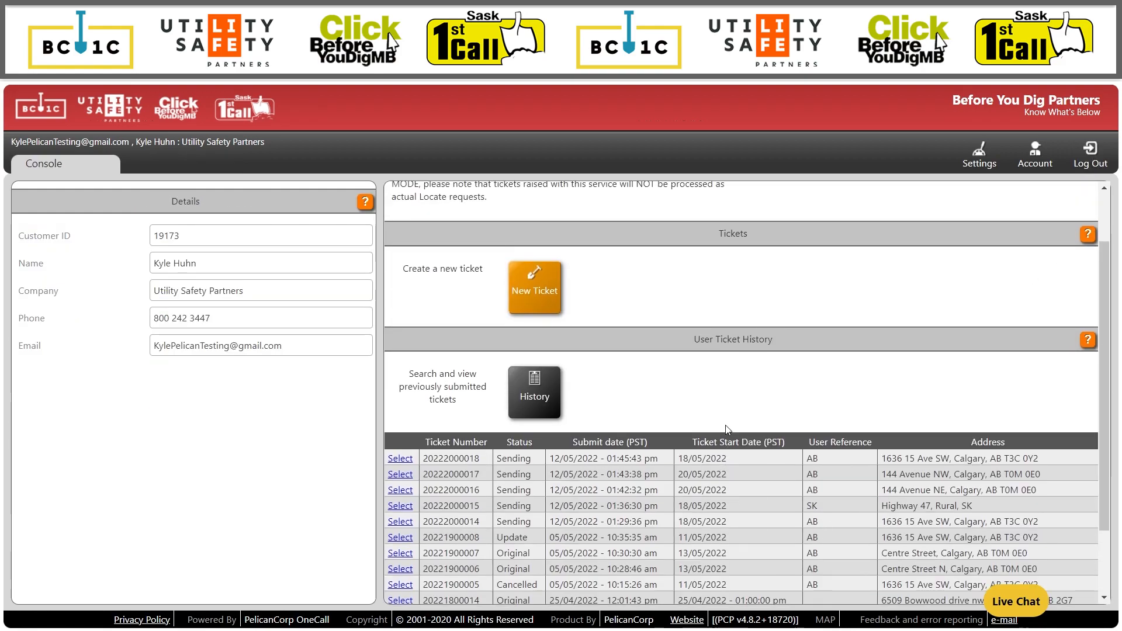
{"action": "scroll", "coordinate": [818, 309], "scroll_direction": "up", "scroll_amount": 2}
{"action": "left_click", "coordinate": [981, 155]}
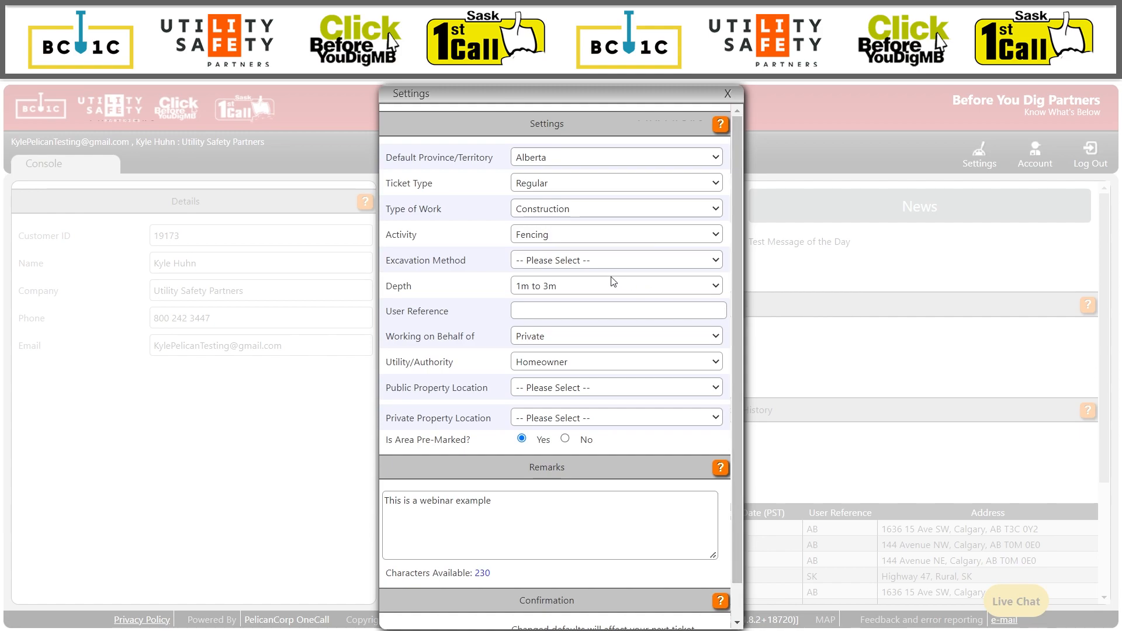
{"action": "left_click", "coordinate": [618, 261]}
{"action": "left_click", "coordinate": [575, 290]}
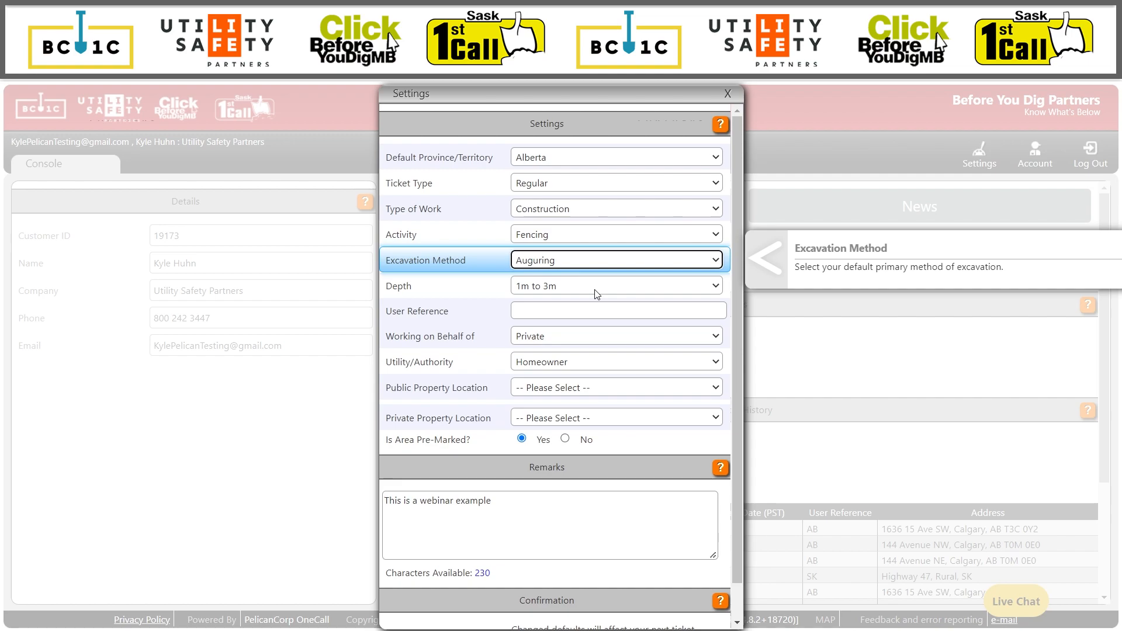
{"action": "scroll", "coordinate": [587, 292], "scroll_direction": "down", "scroll_amount": 1}
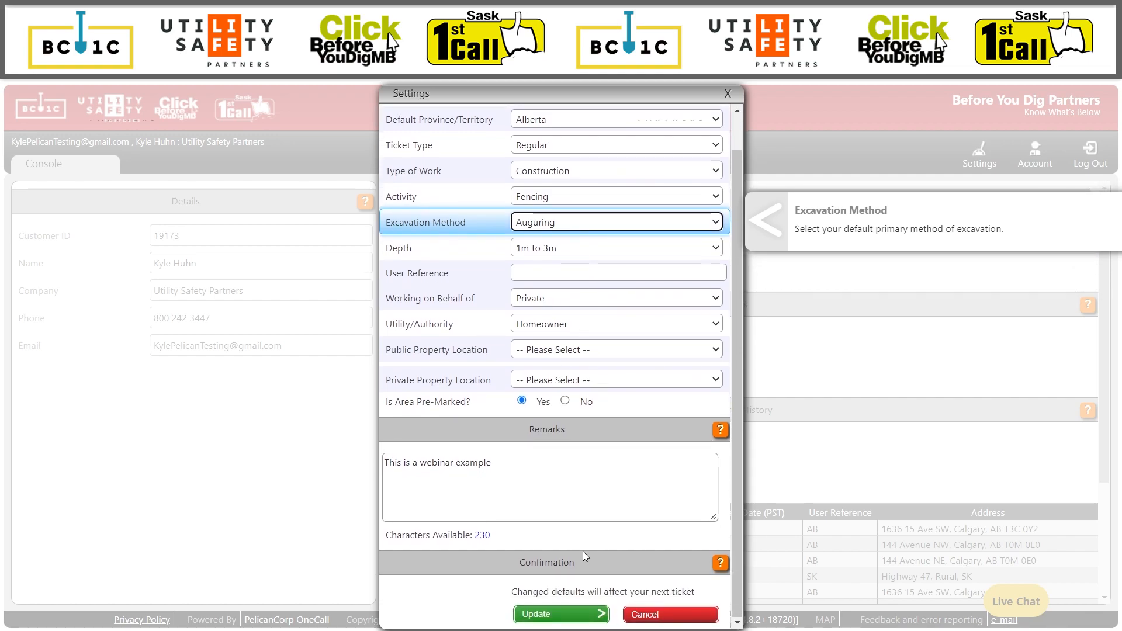
{"action": "left_click", "coordinate": [579, 615]}
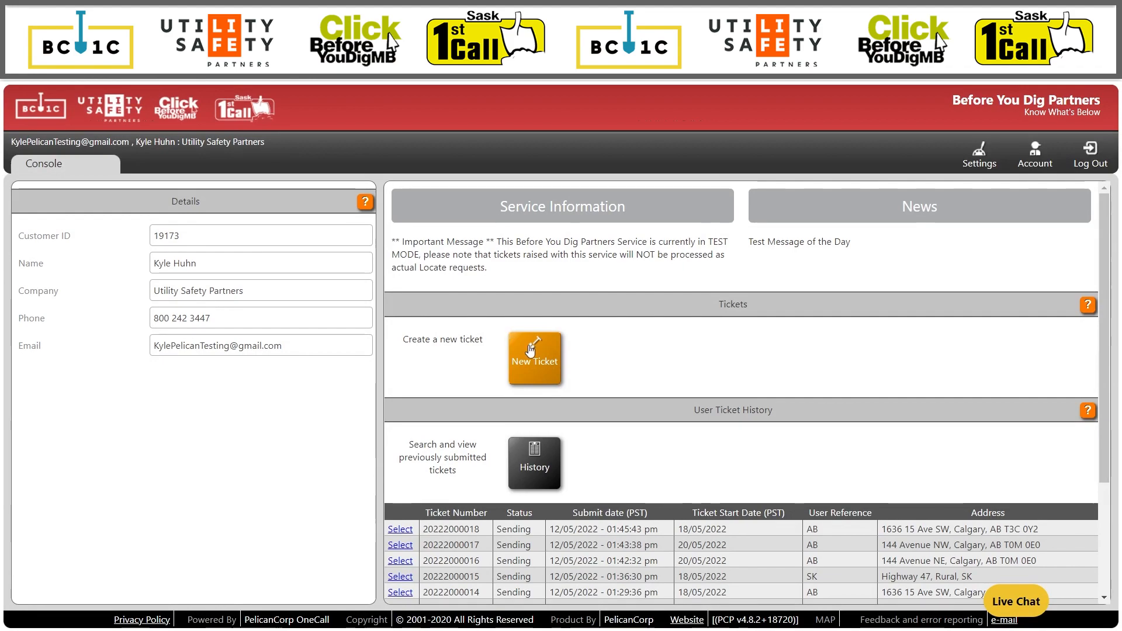
{"action": "left_click", "coordinate": [533, 353]}
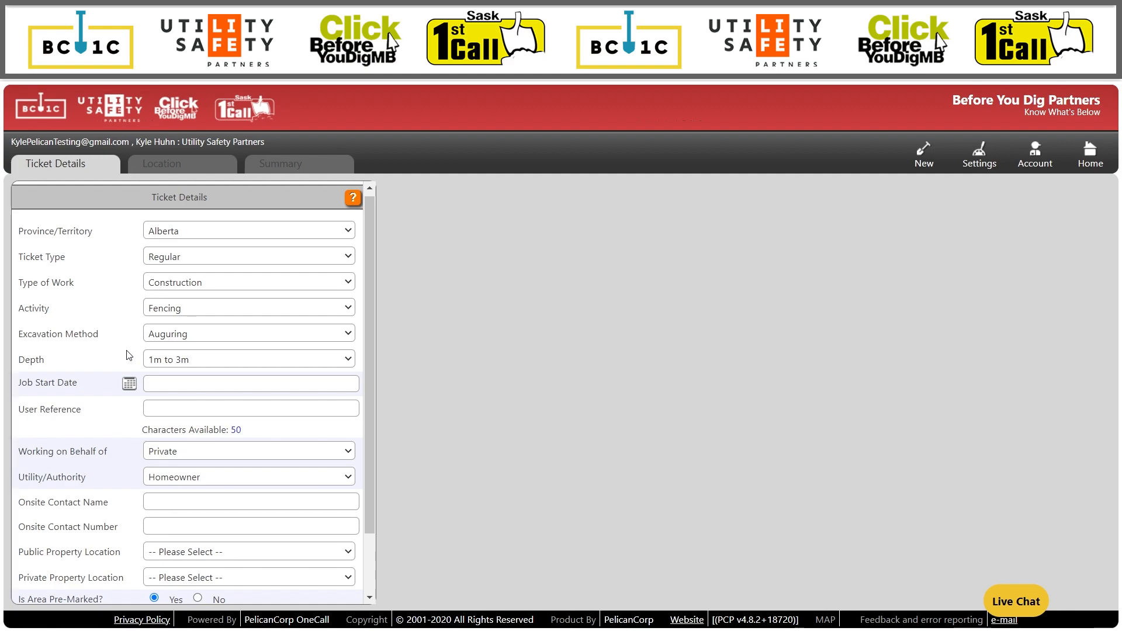
Confirm the new ticket has Auguring prefilled as excavation method, then return home.
{"action": "left_click", "coordinate": [183, 334]}
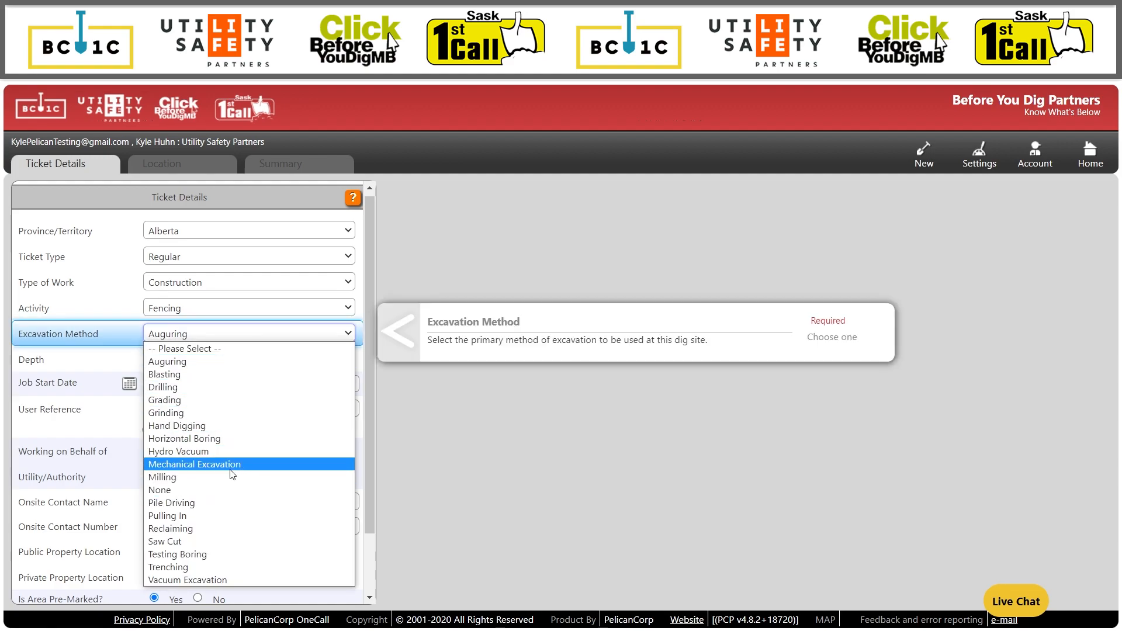
{"action": "left_click", "coordinate": [245, 435]}
{"action": "left_click", "coordinate": [1090, 155]}
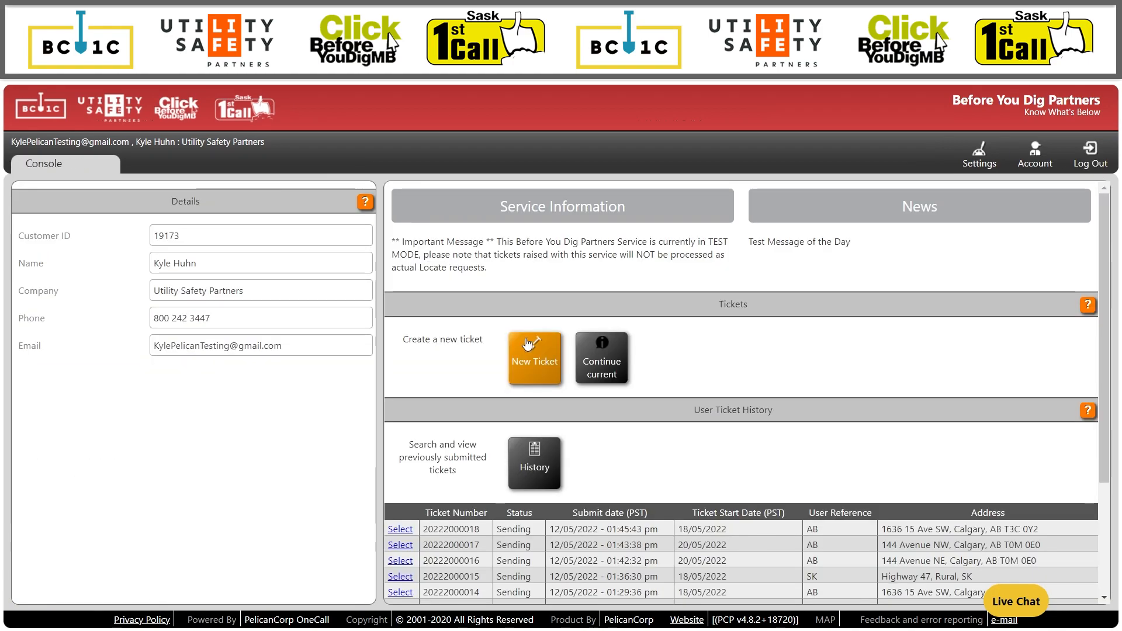
{"action": "scroll", "coordinate": [527, 344], "scroll_direction": "down", "scroll_amount": 4}
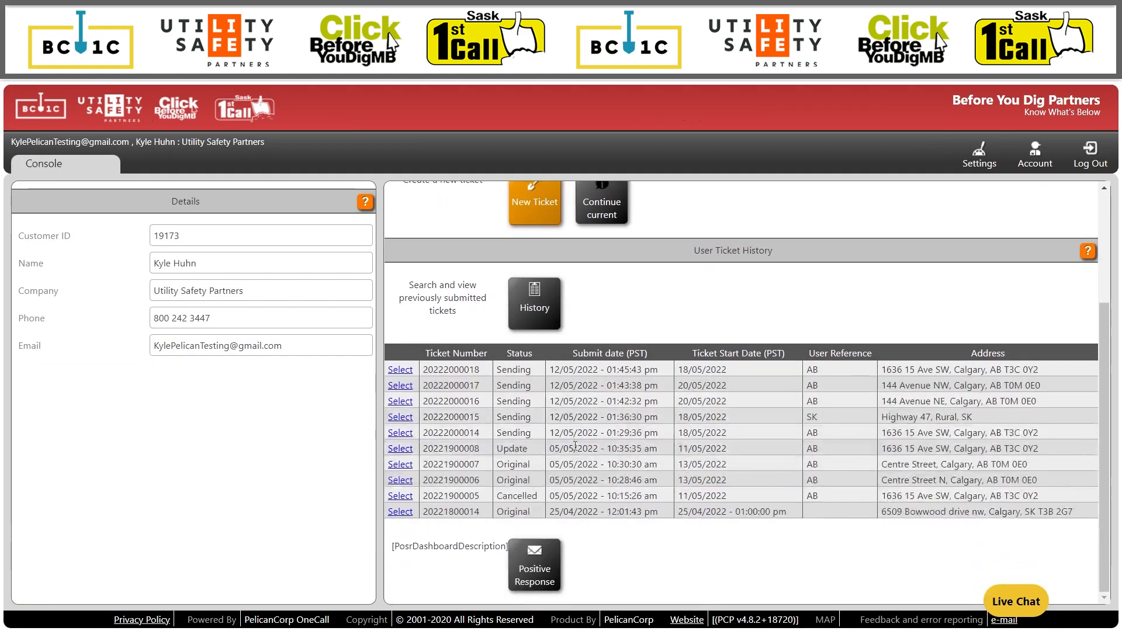
{"action": "left_click", "coordinate": [540, 576]}
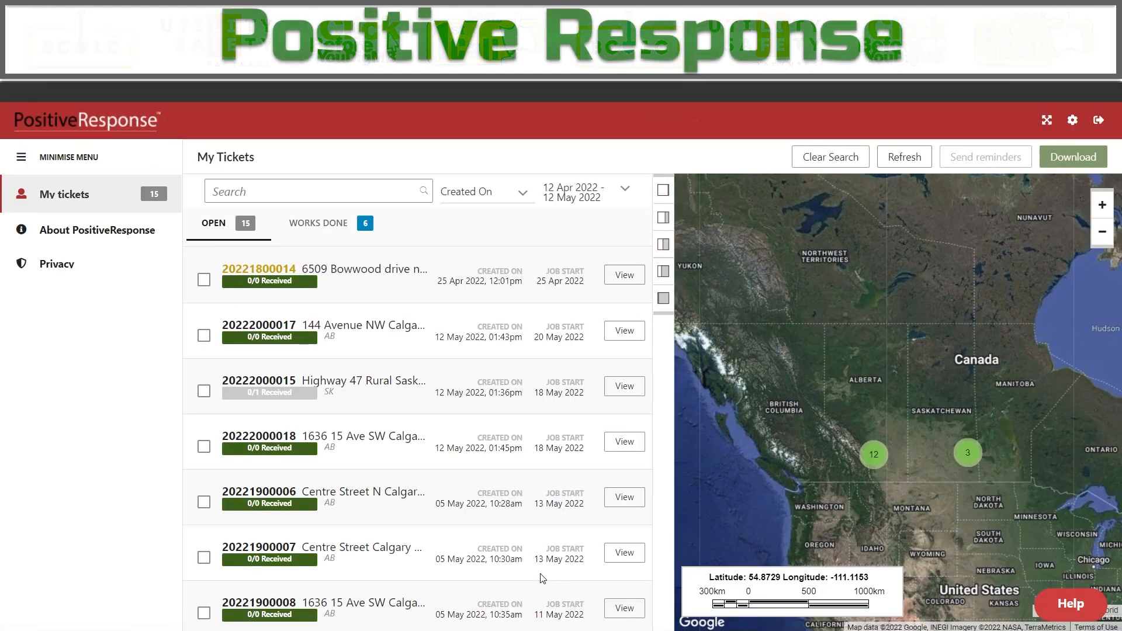
{"action": "scroll", "coordinate": [481, 353], "scroll_direction": "down", "scroll_amount": 8}
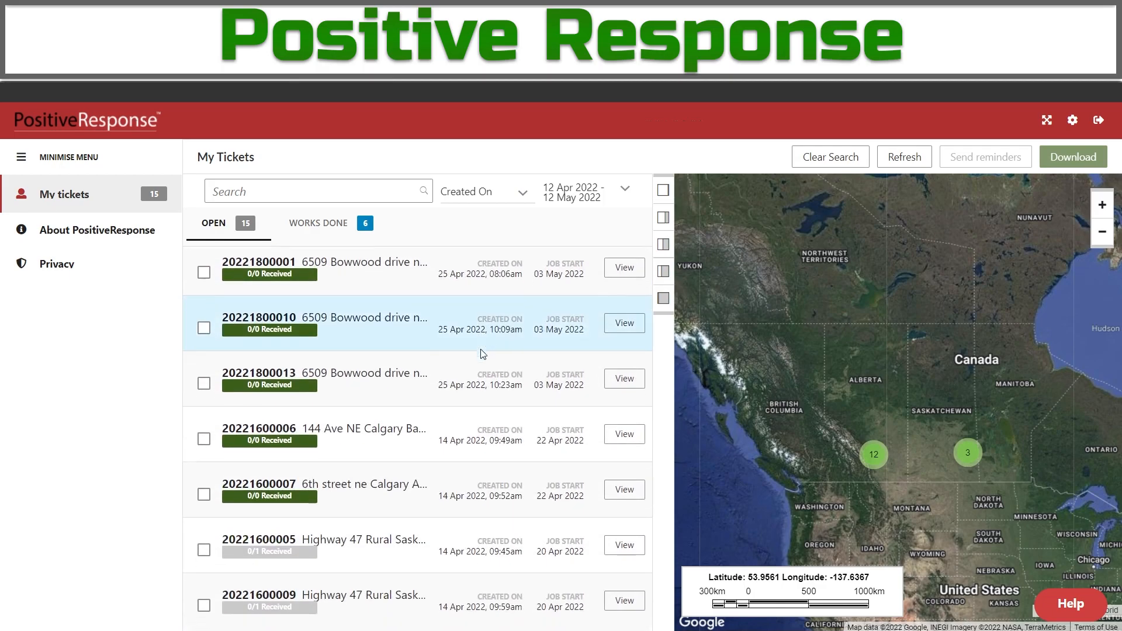
{"action": "scroll", "coordinate": [414, 501], "scroll_direction": "up", "scroll_amount": 8}
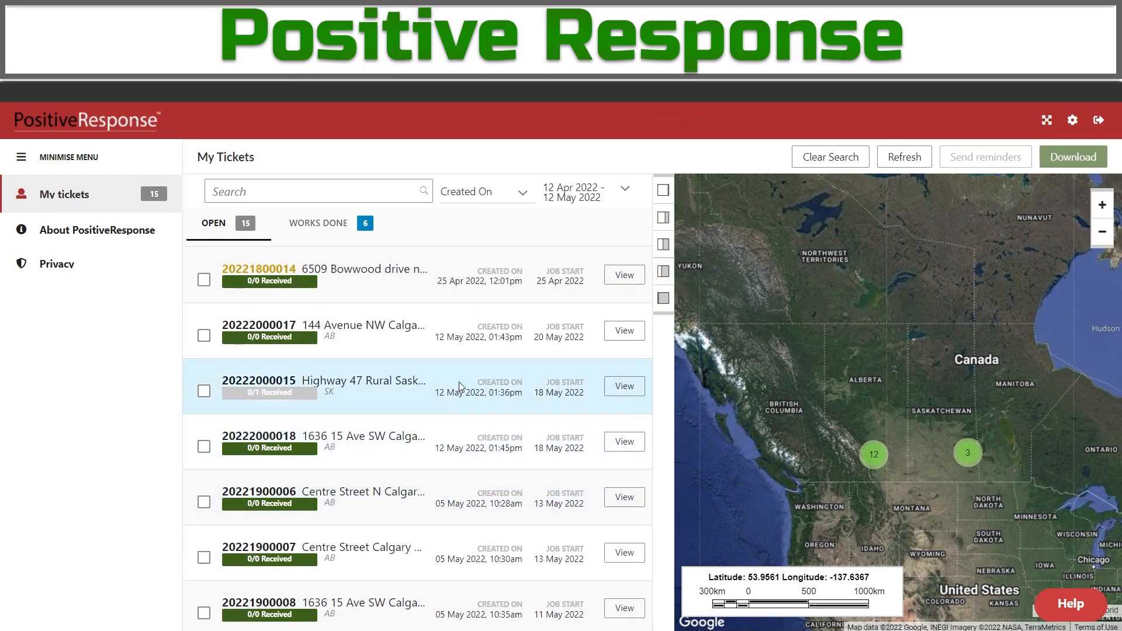
{"action": "left_click", "coordinate": [388, 342]}
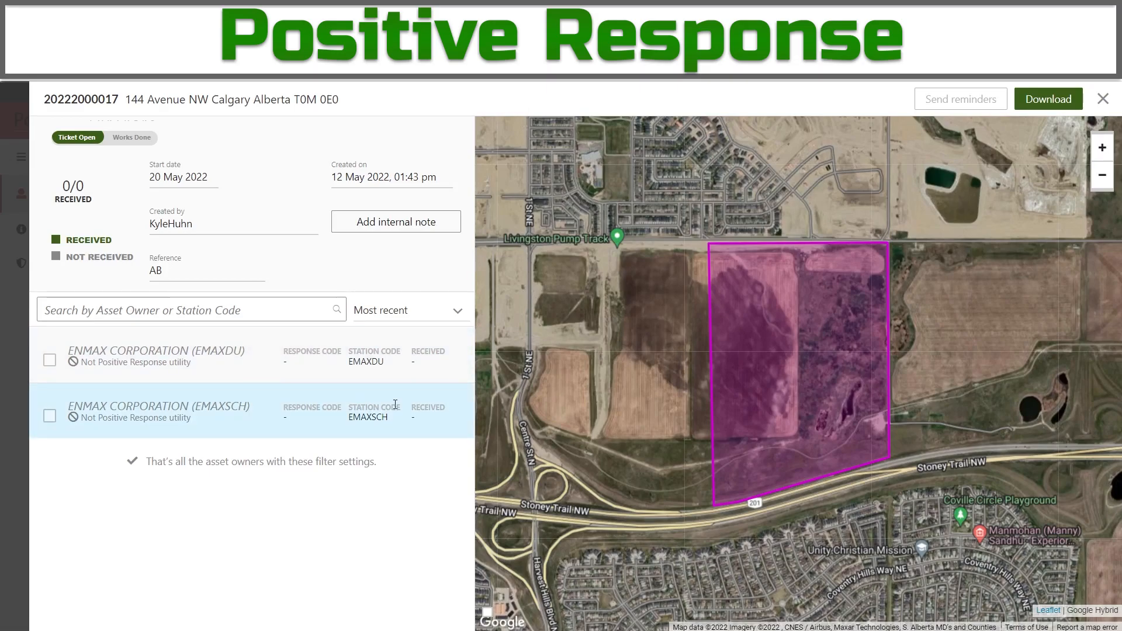
Send reminders to the EMAXDU and EMAXSCH asset owners, then close the ticket.
{"action": "left_click", "coordinate": [50, 359]}
{"action": "left_click", "coordinate": [49, 416]}
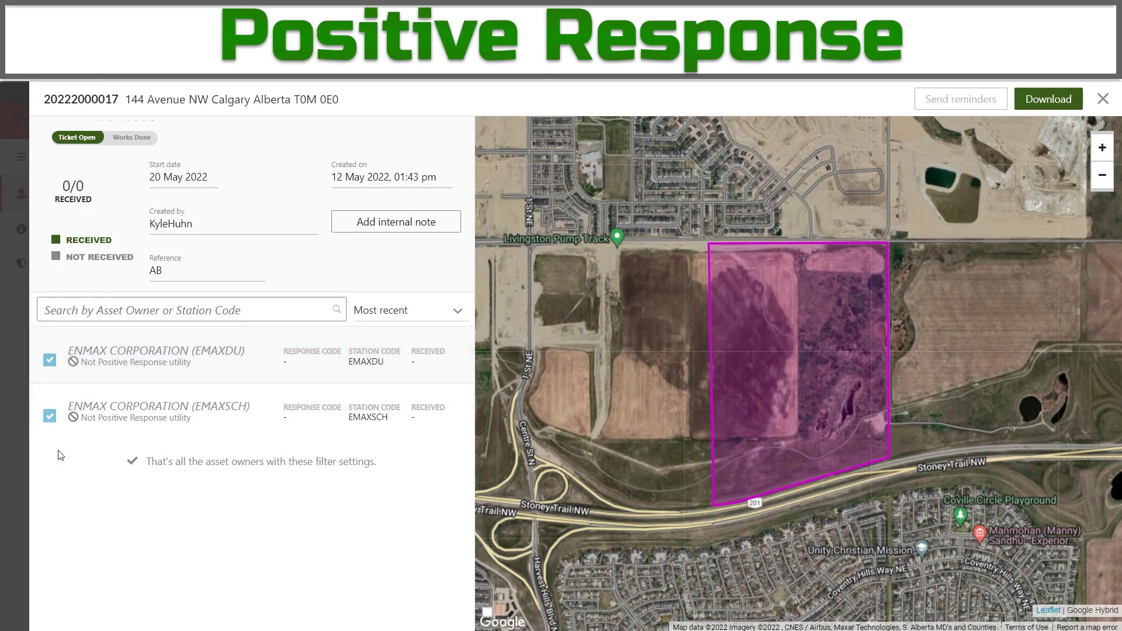
{"action": "left_click", "coordinate": [974, 108]}
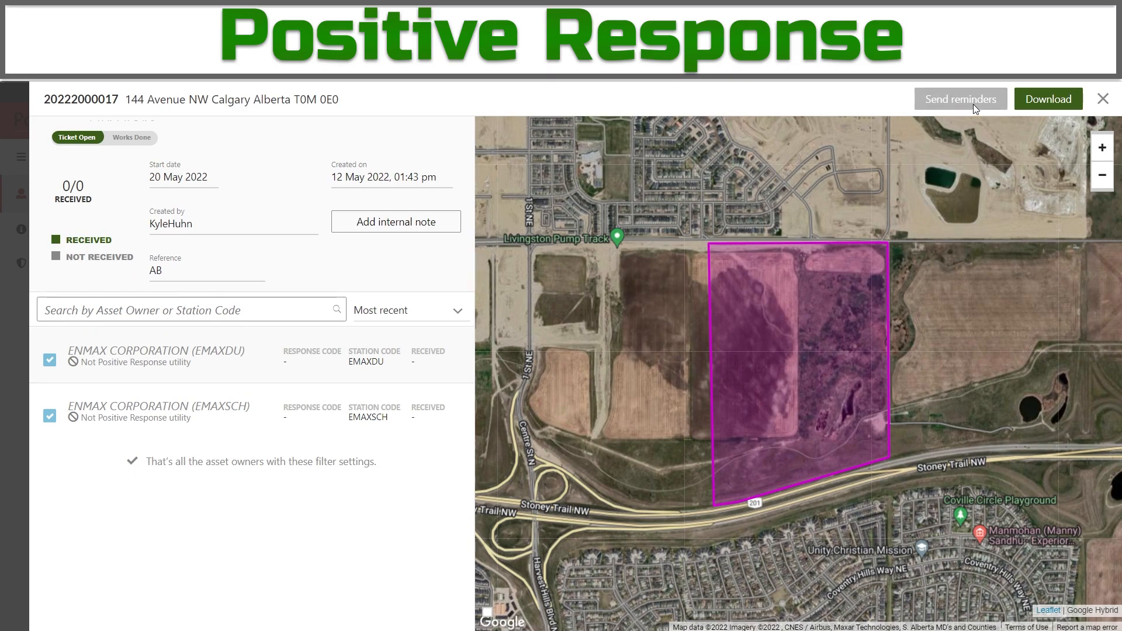
{"action": "left_click", "coordinate": [973, 103]}
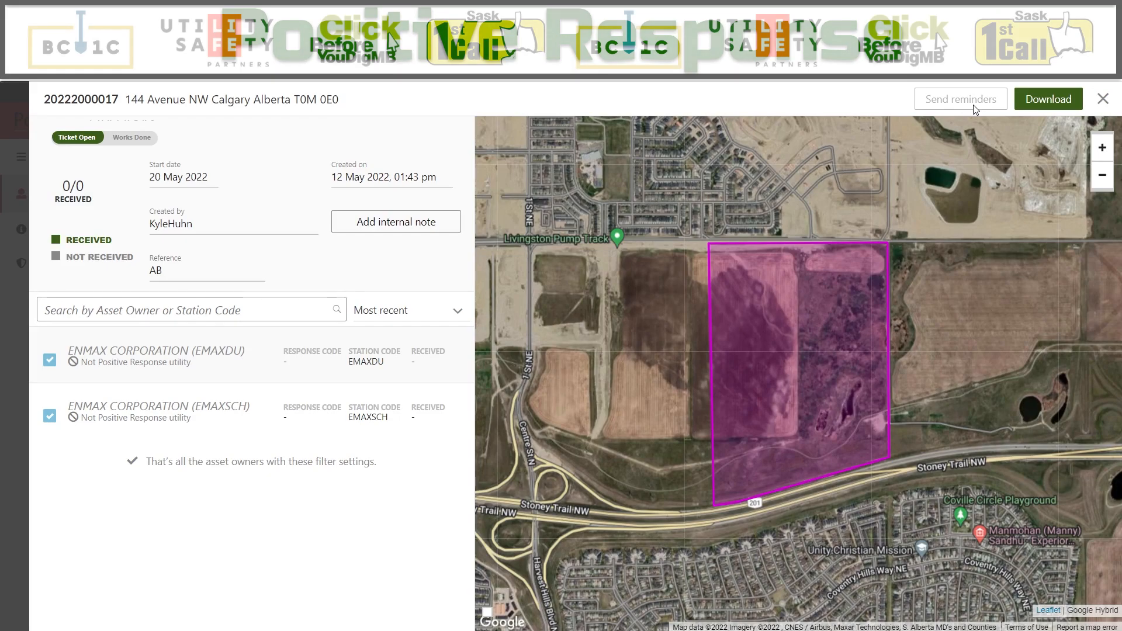
{"action": "left_click", "coordinate": [1103, 99]}
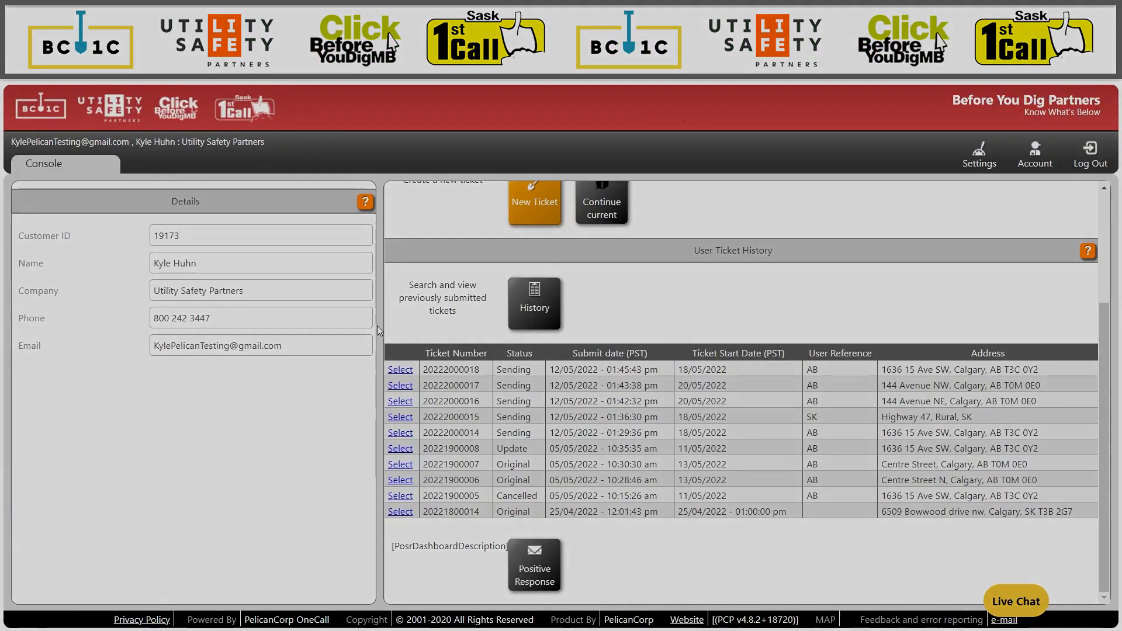
{"action": "scroll", "coordinate": [396, 321], "scroll_direction": "up", "scroll_amount": 3}
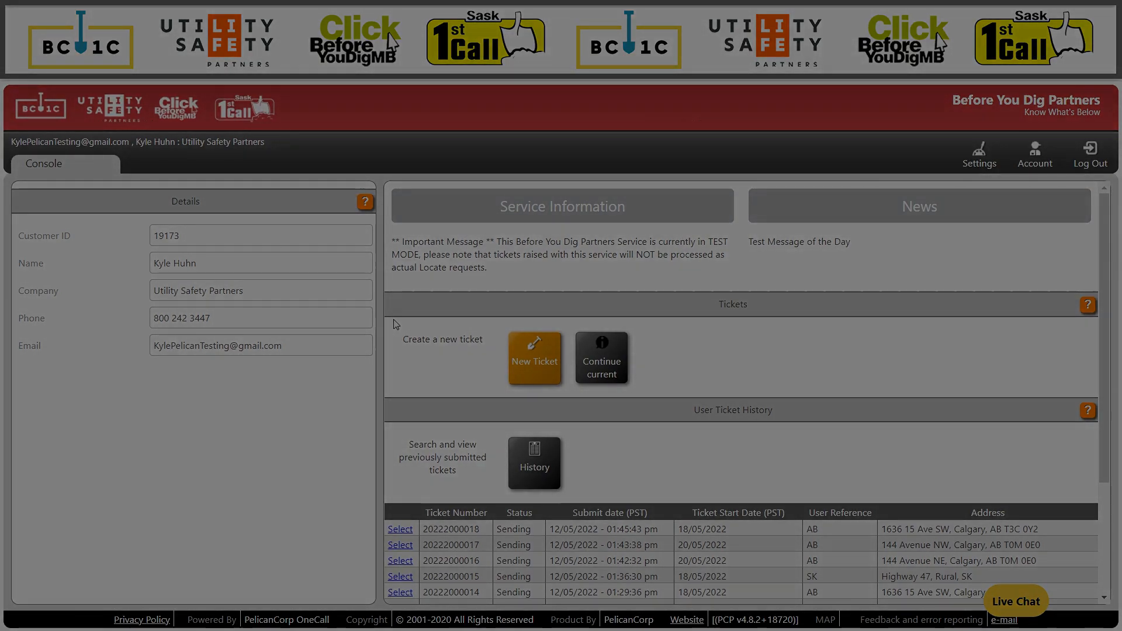